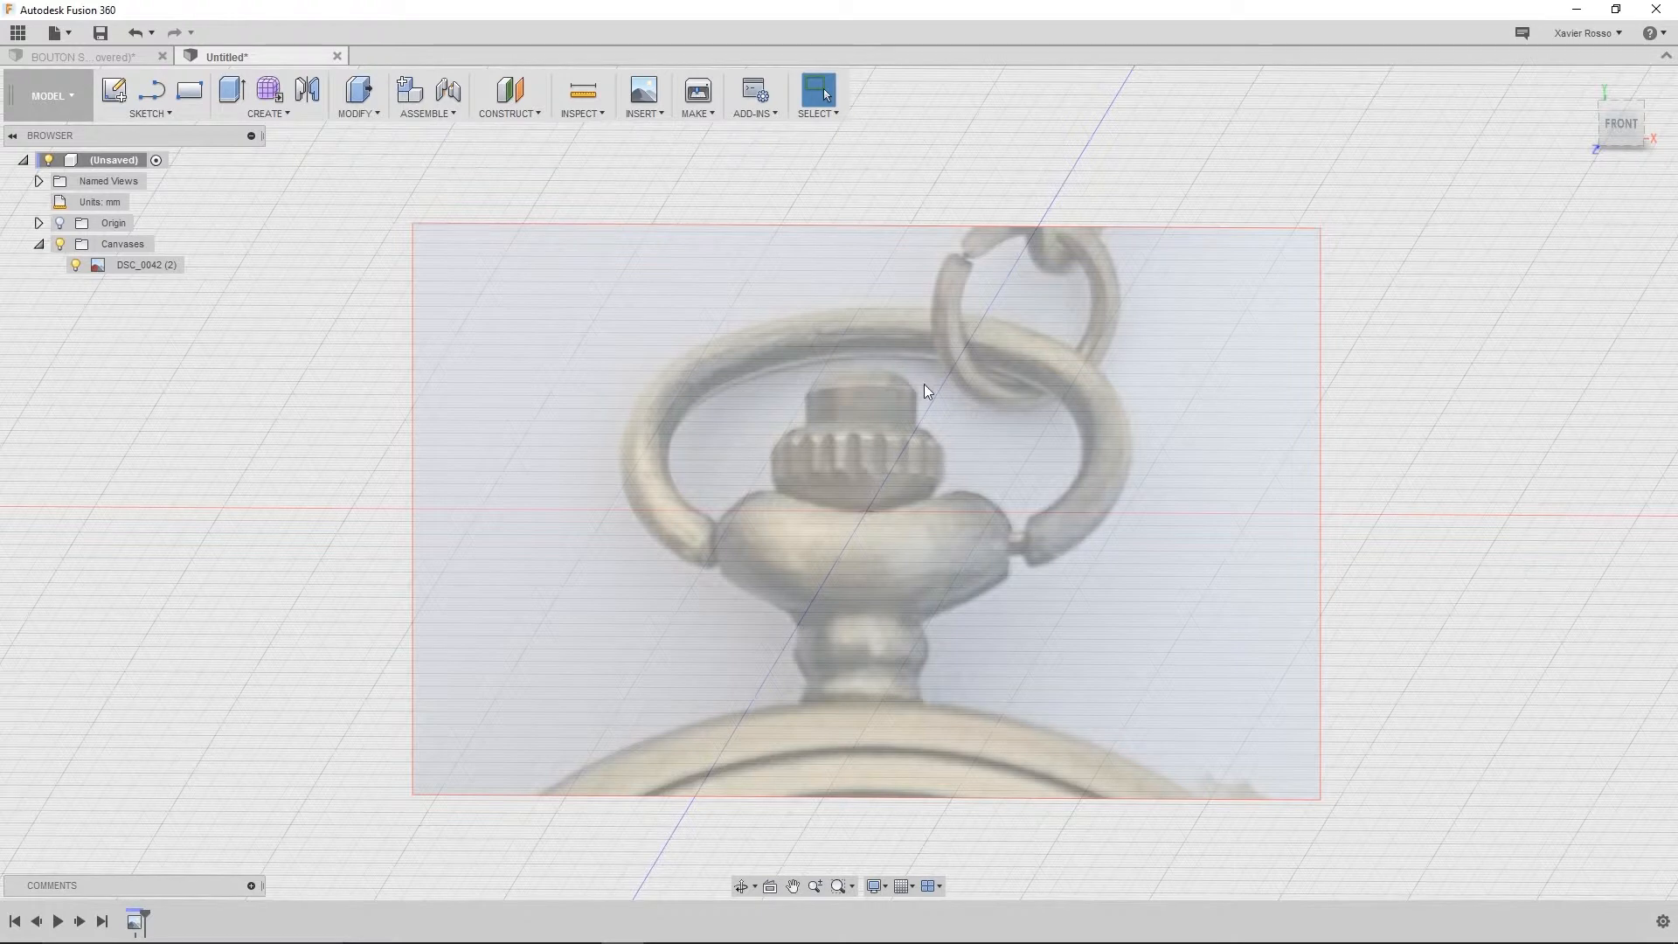
Create a form to enter the Sculpt environment and dismiss its introductory message
{"action": "left_click", "coordinate": [279, 117]}
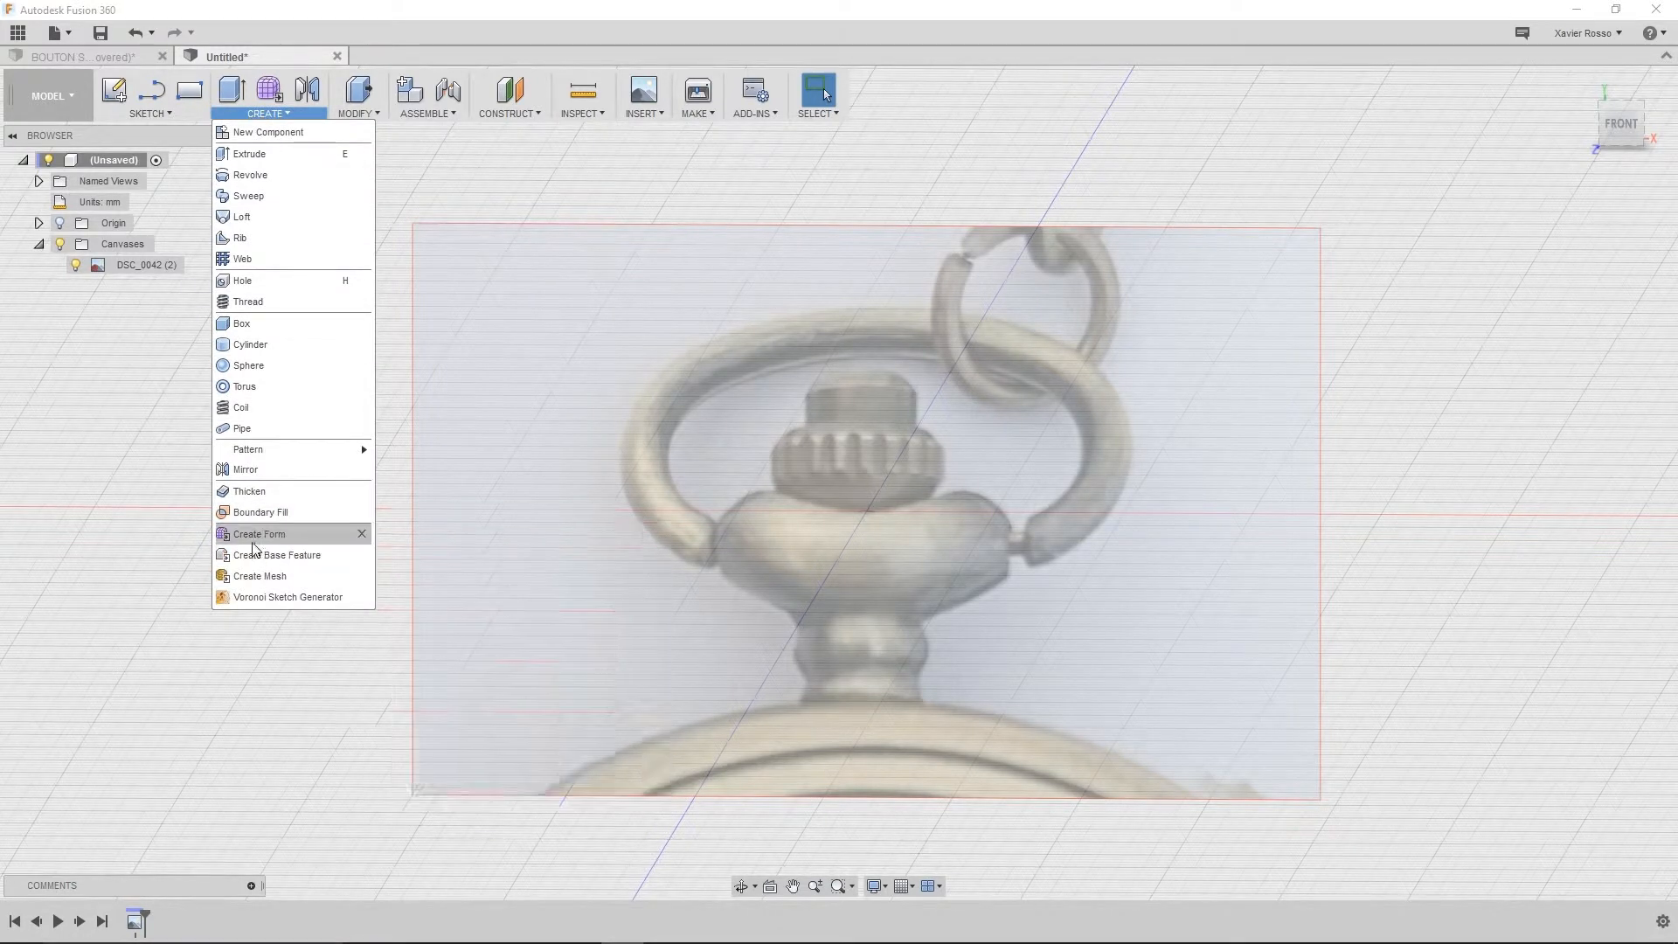
{"action": "left_click", "coordinate": [264, 96]}
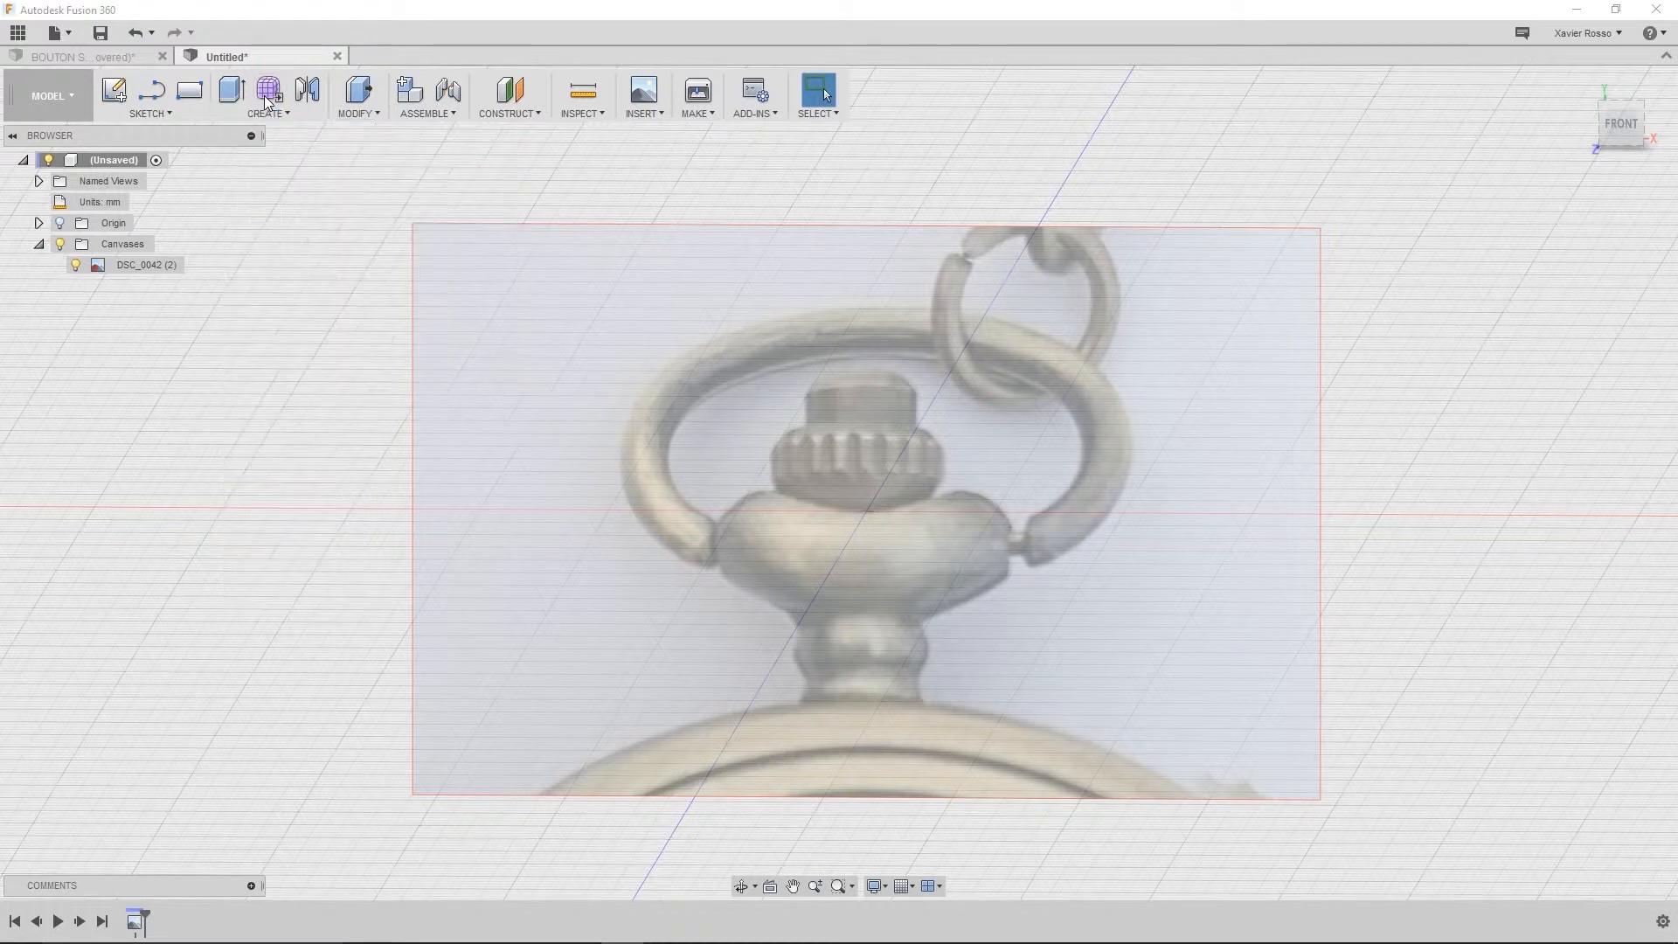
{"action": "left_click_drag", "start_coordinate": [1035, 76], "coordinate": [1073, 80]}
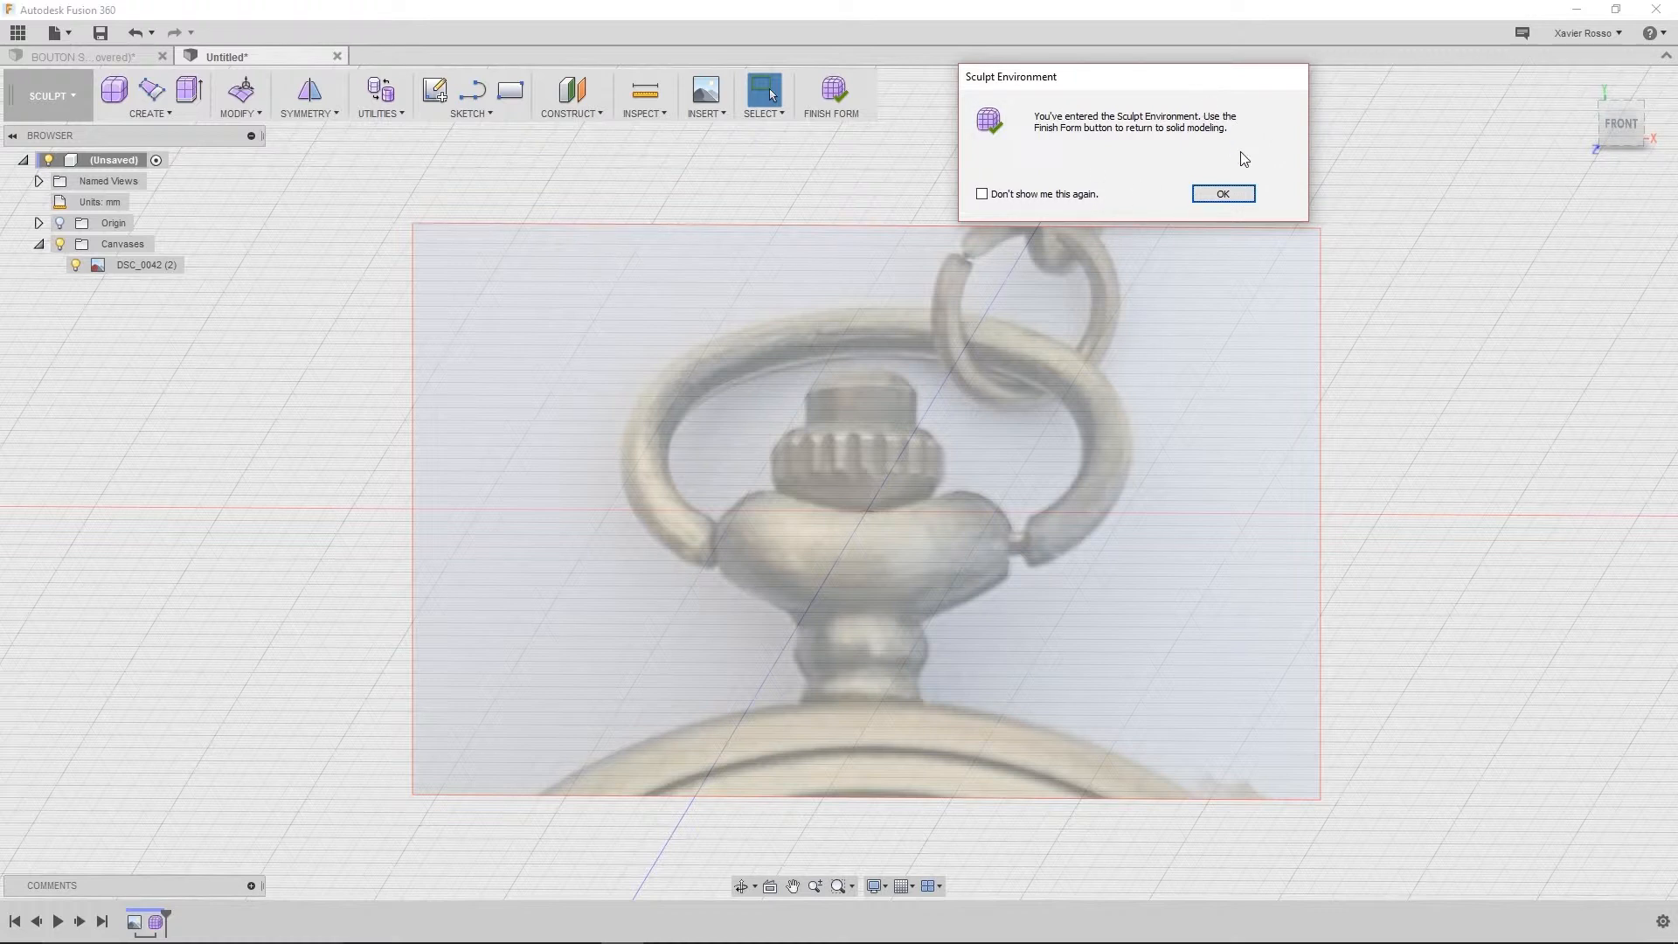
{"action": "left_click", "coordinate": [1231, 197]}
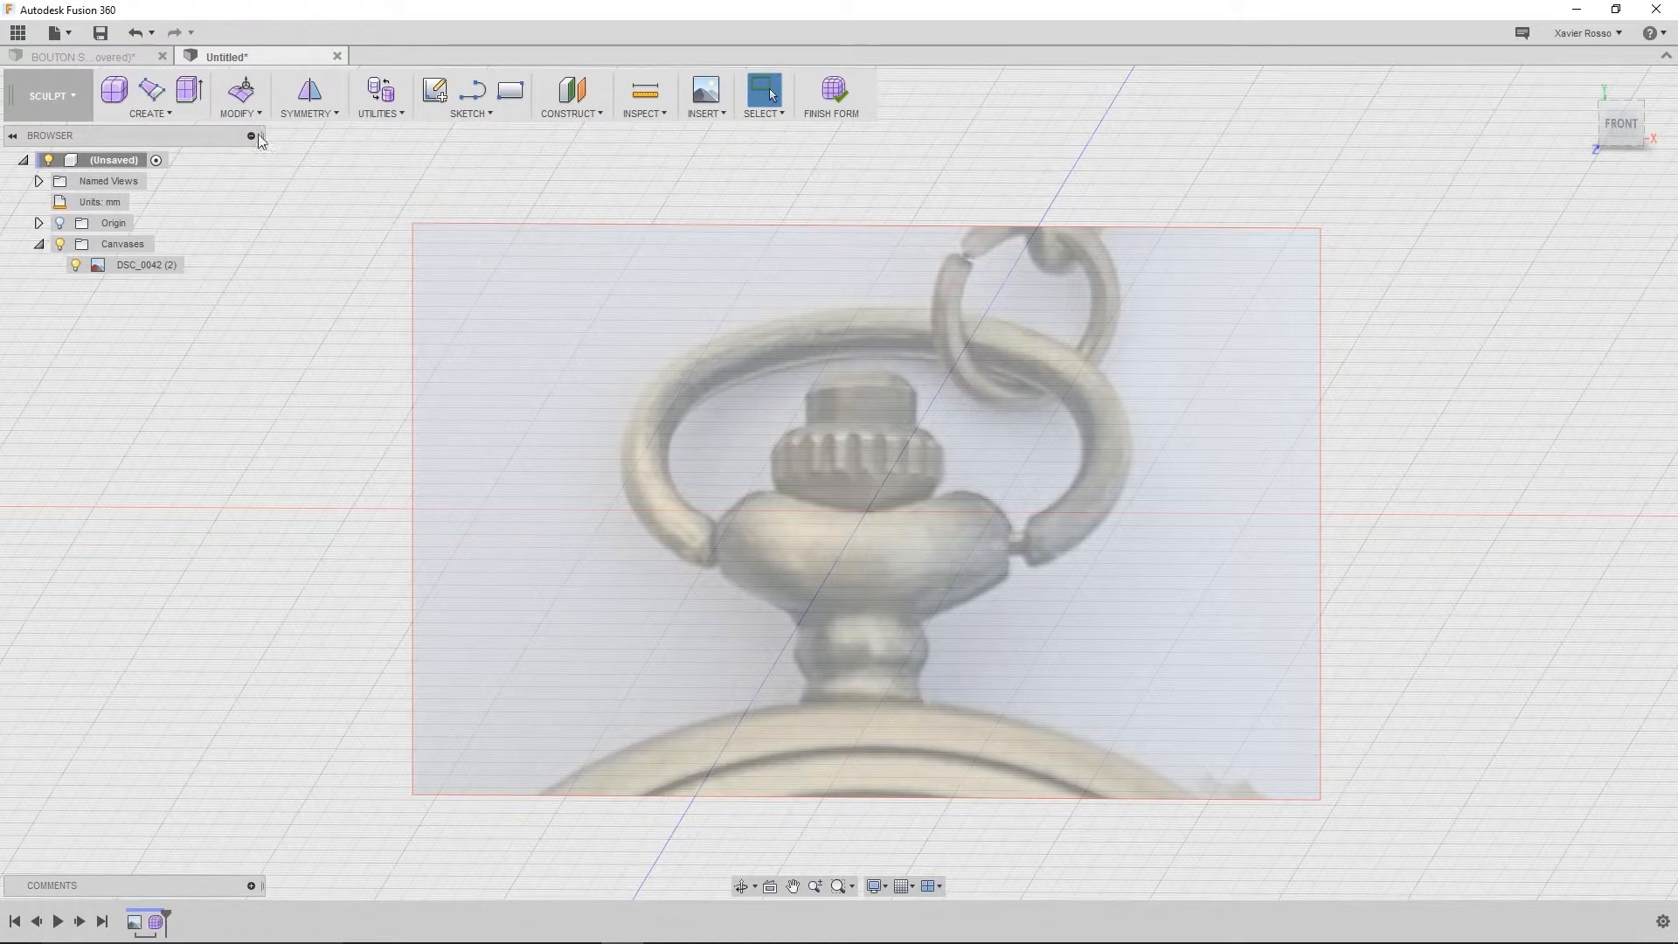
{"action": "left_click", "coordinate": [171, 112]}
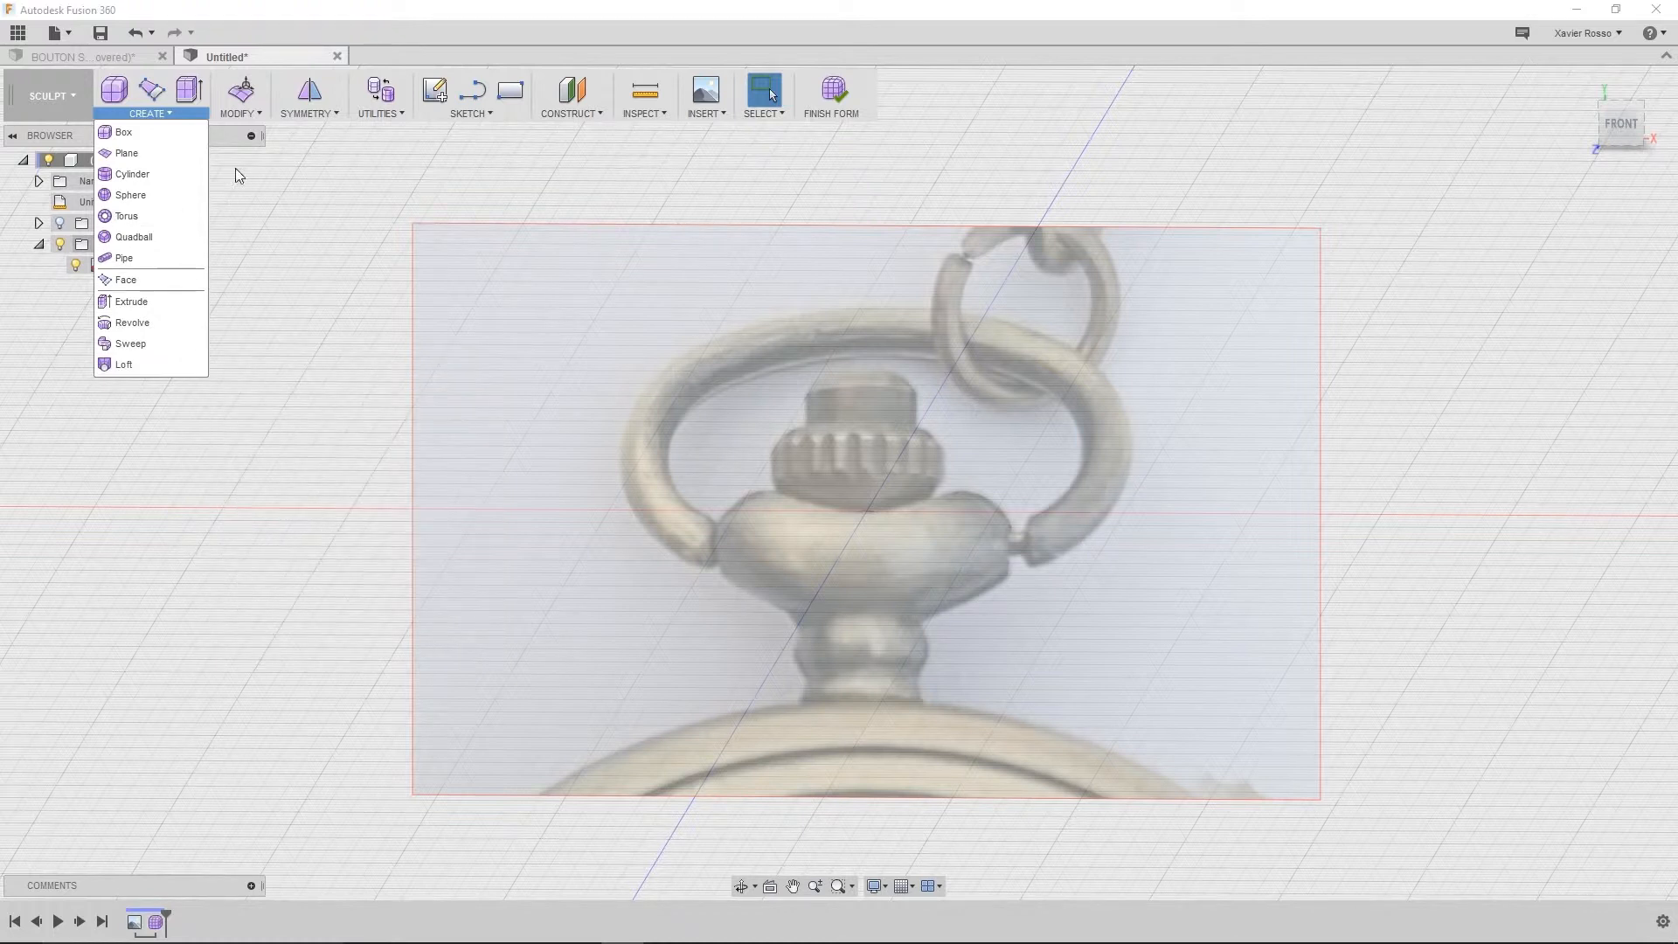
{"action": "left_click", "coordinate": [256, 117]}
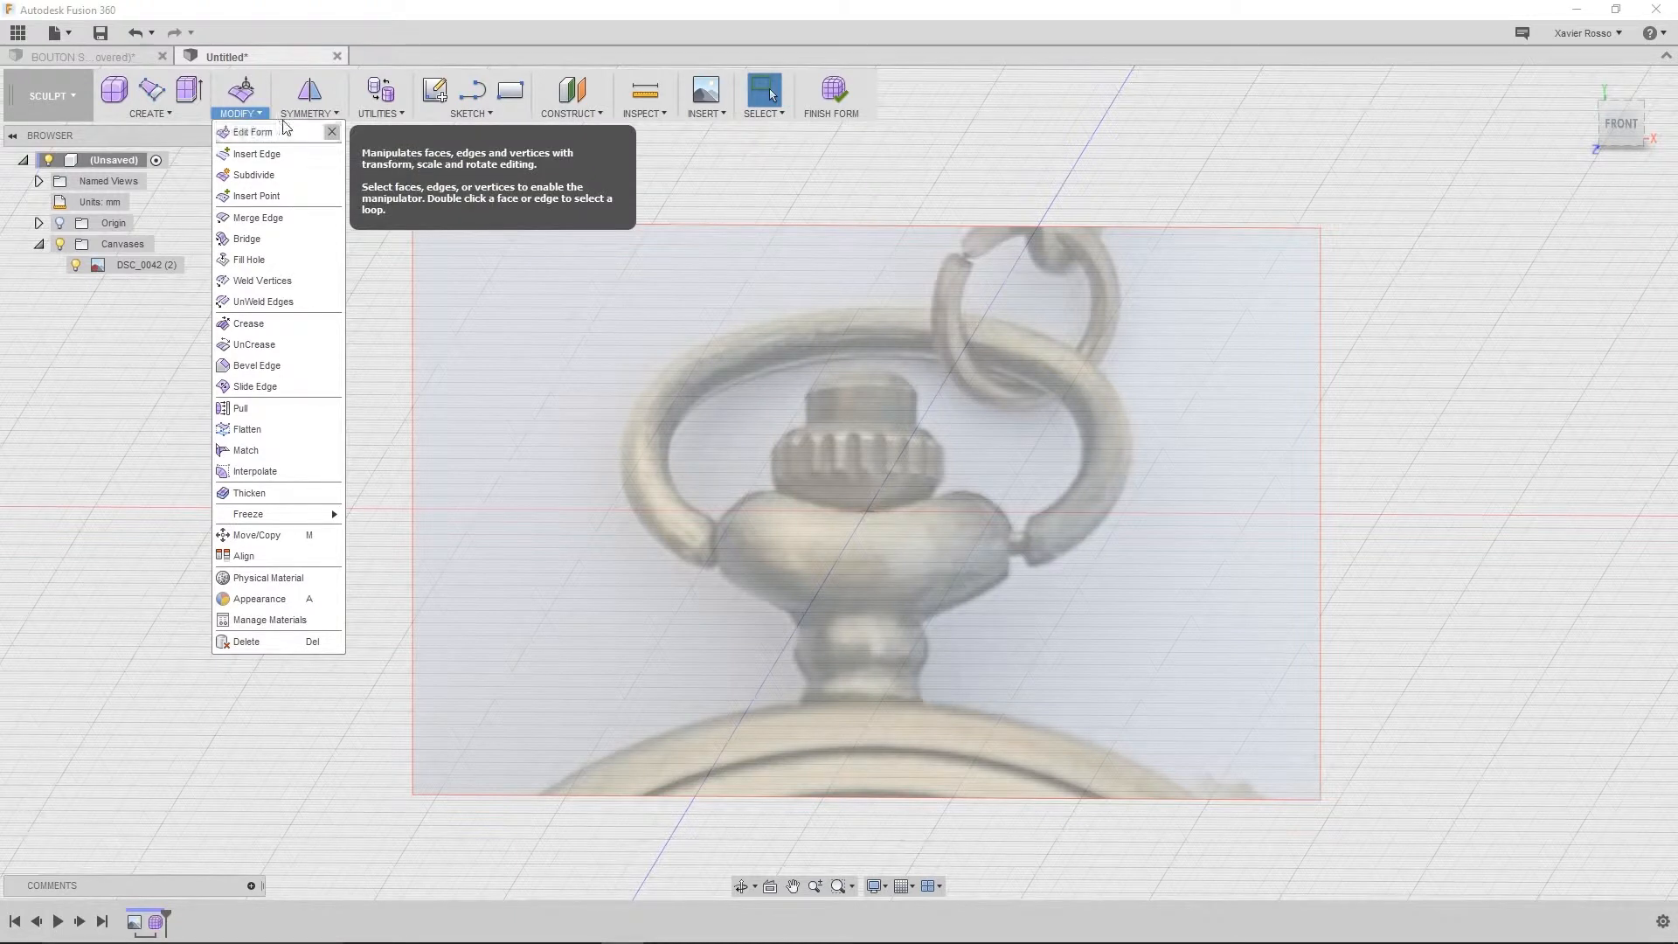
{"action": "left_click", "coordinate": [297, 115]}
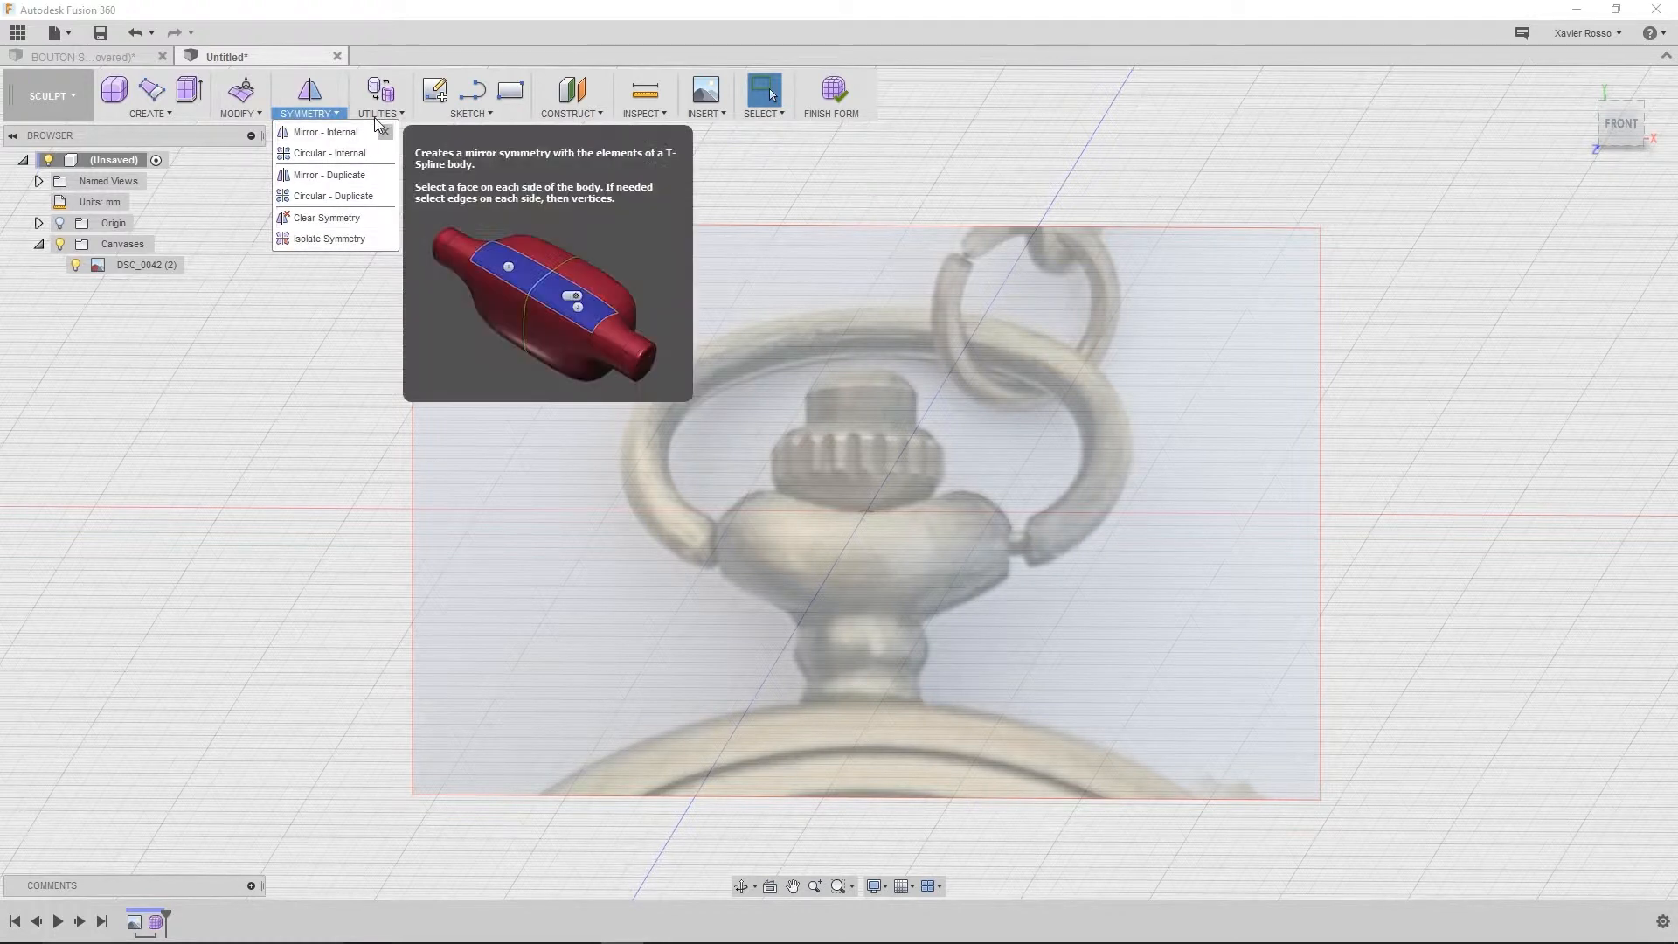
{"action": "mouse_move", "coordinate": [377, 117]}
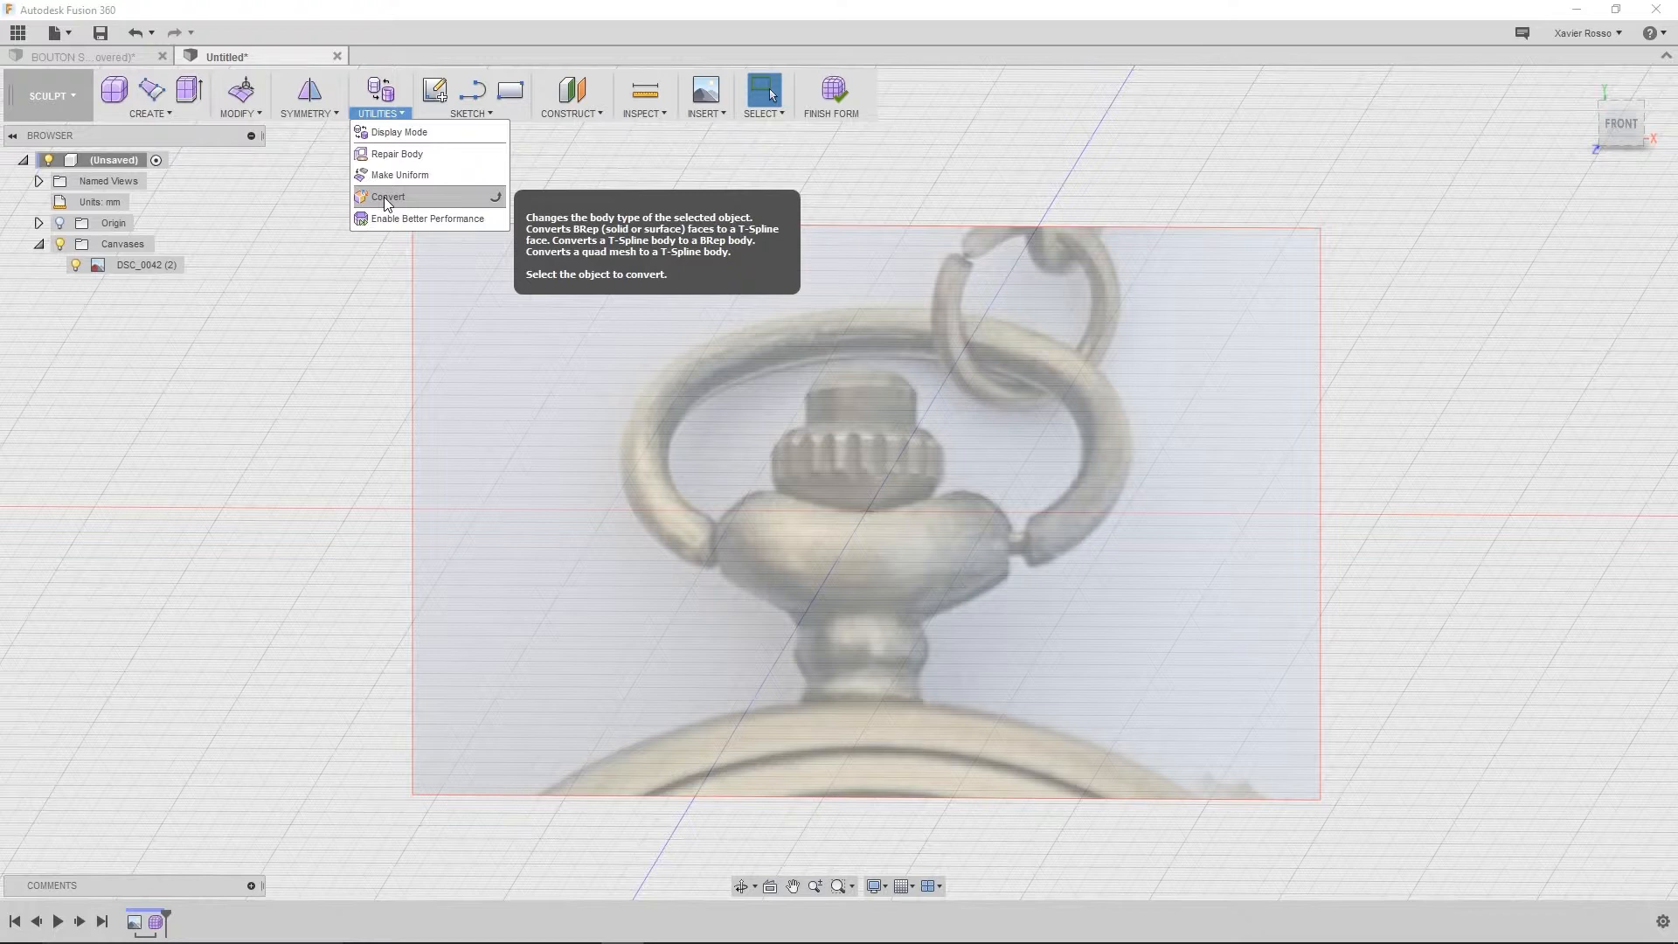
{"action": "left_click", "coordinate": [485, 115]}
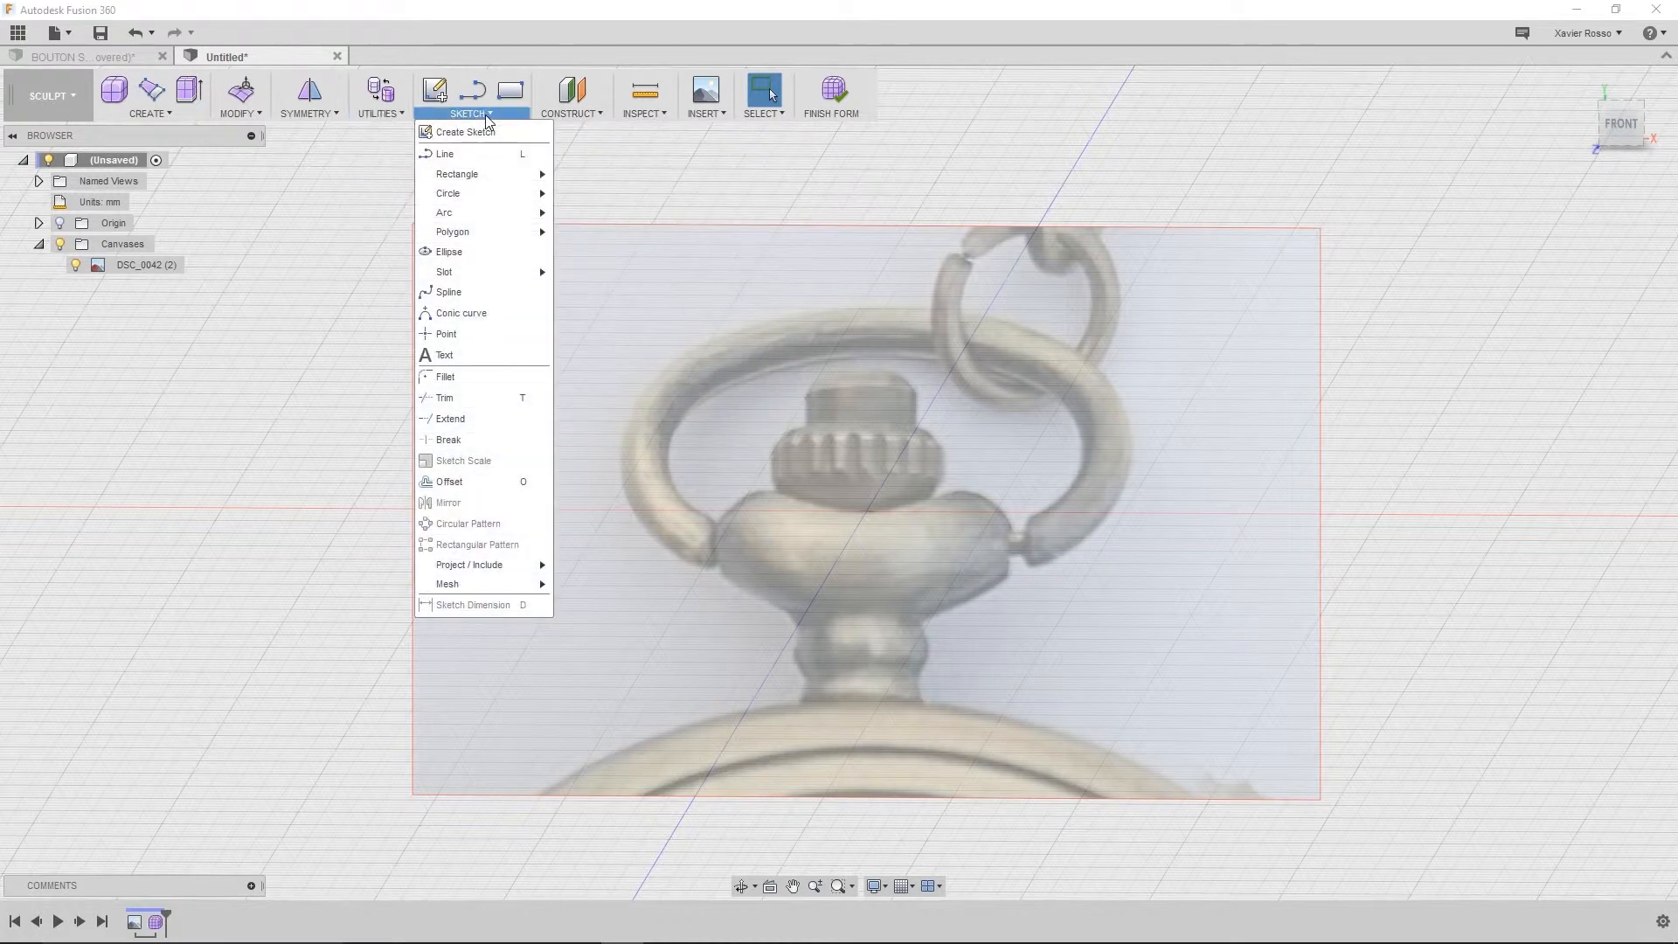
{"action": "left_click", "coordinate": [153, 111]}
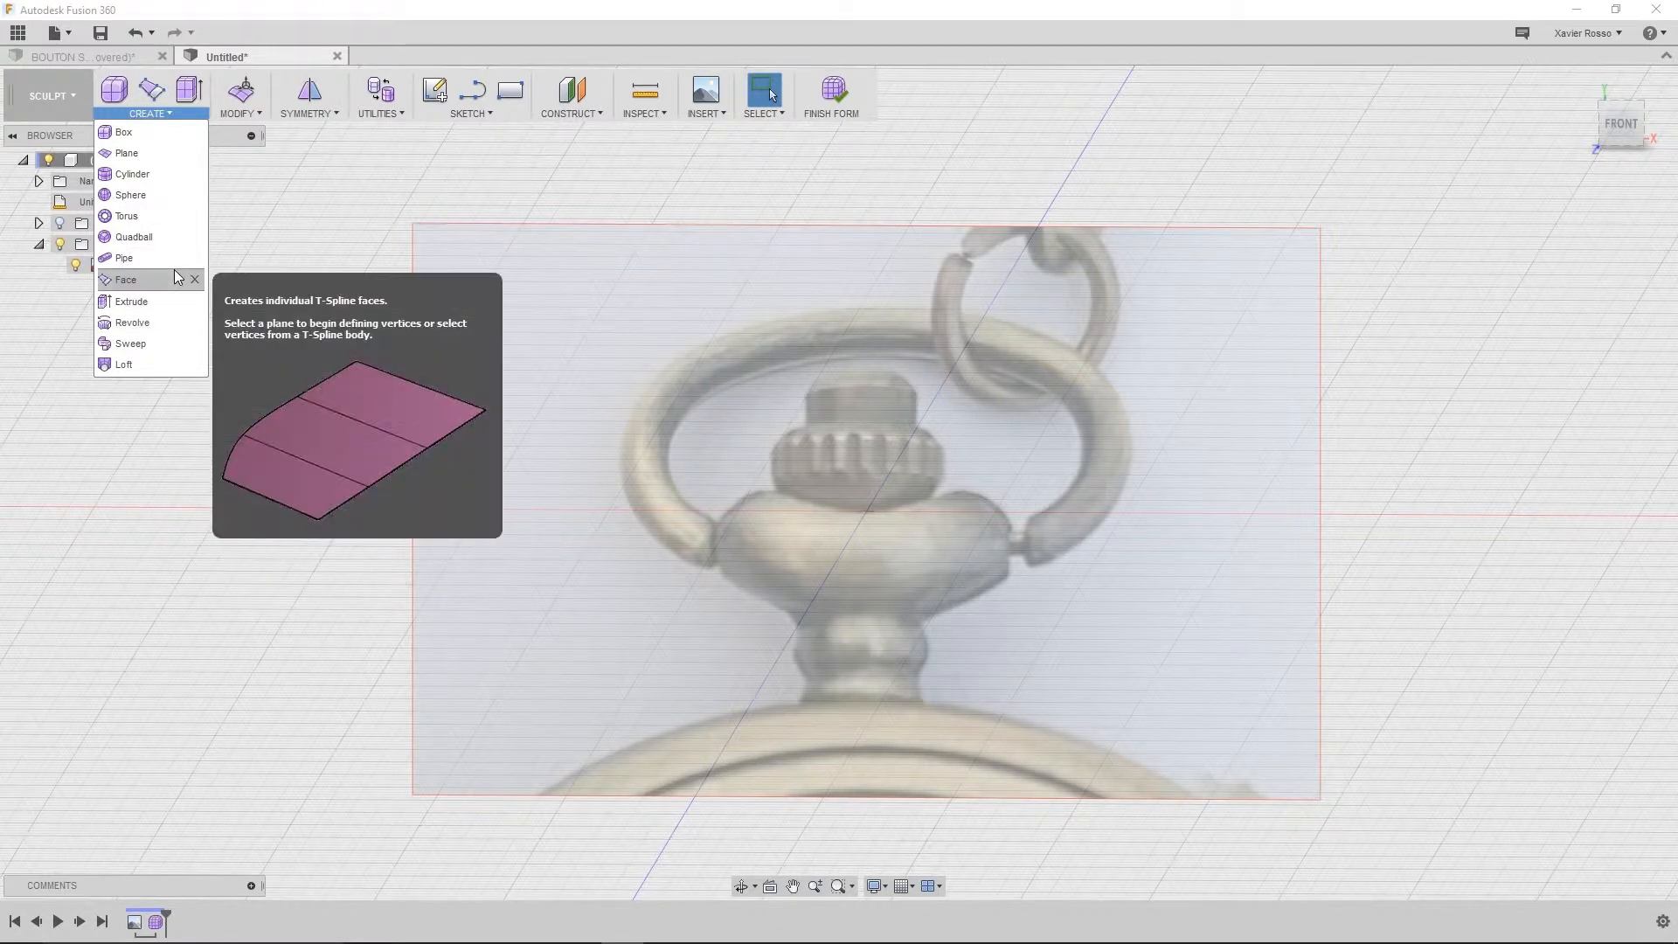
{"action": "left_click", "coordinate": [474, 112]}
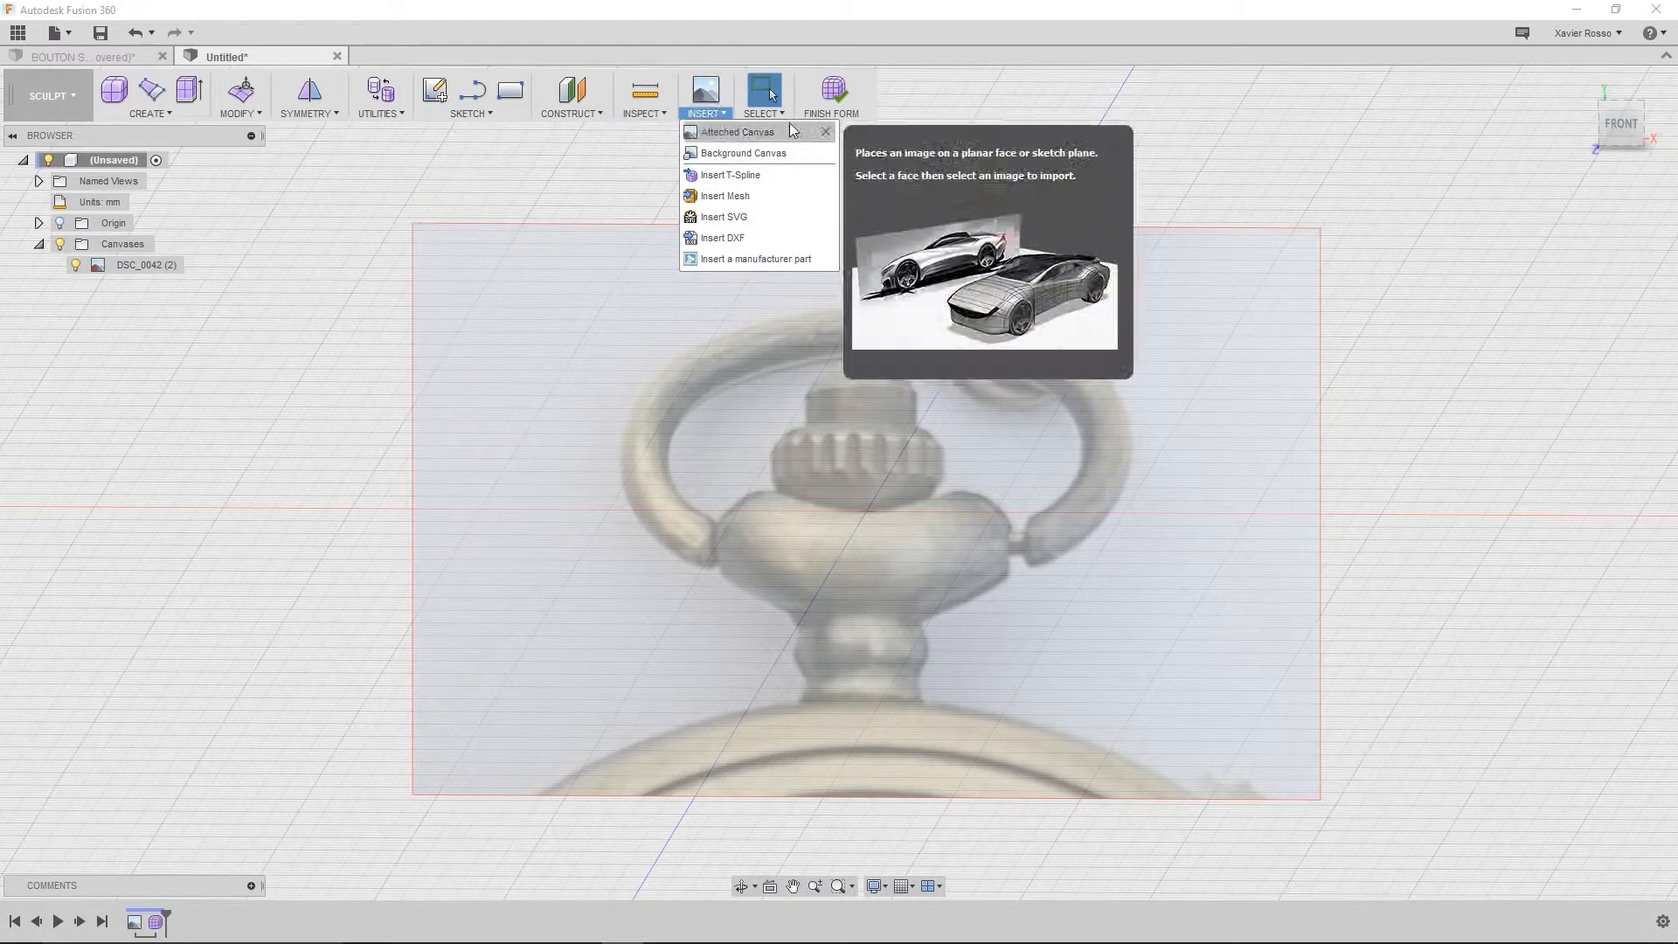
{"action": "mouse_move", "coordinate": [778, 97]}
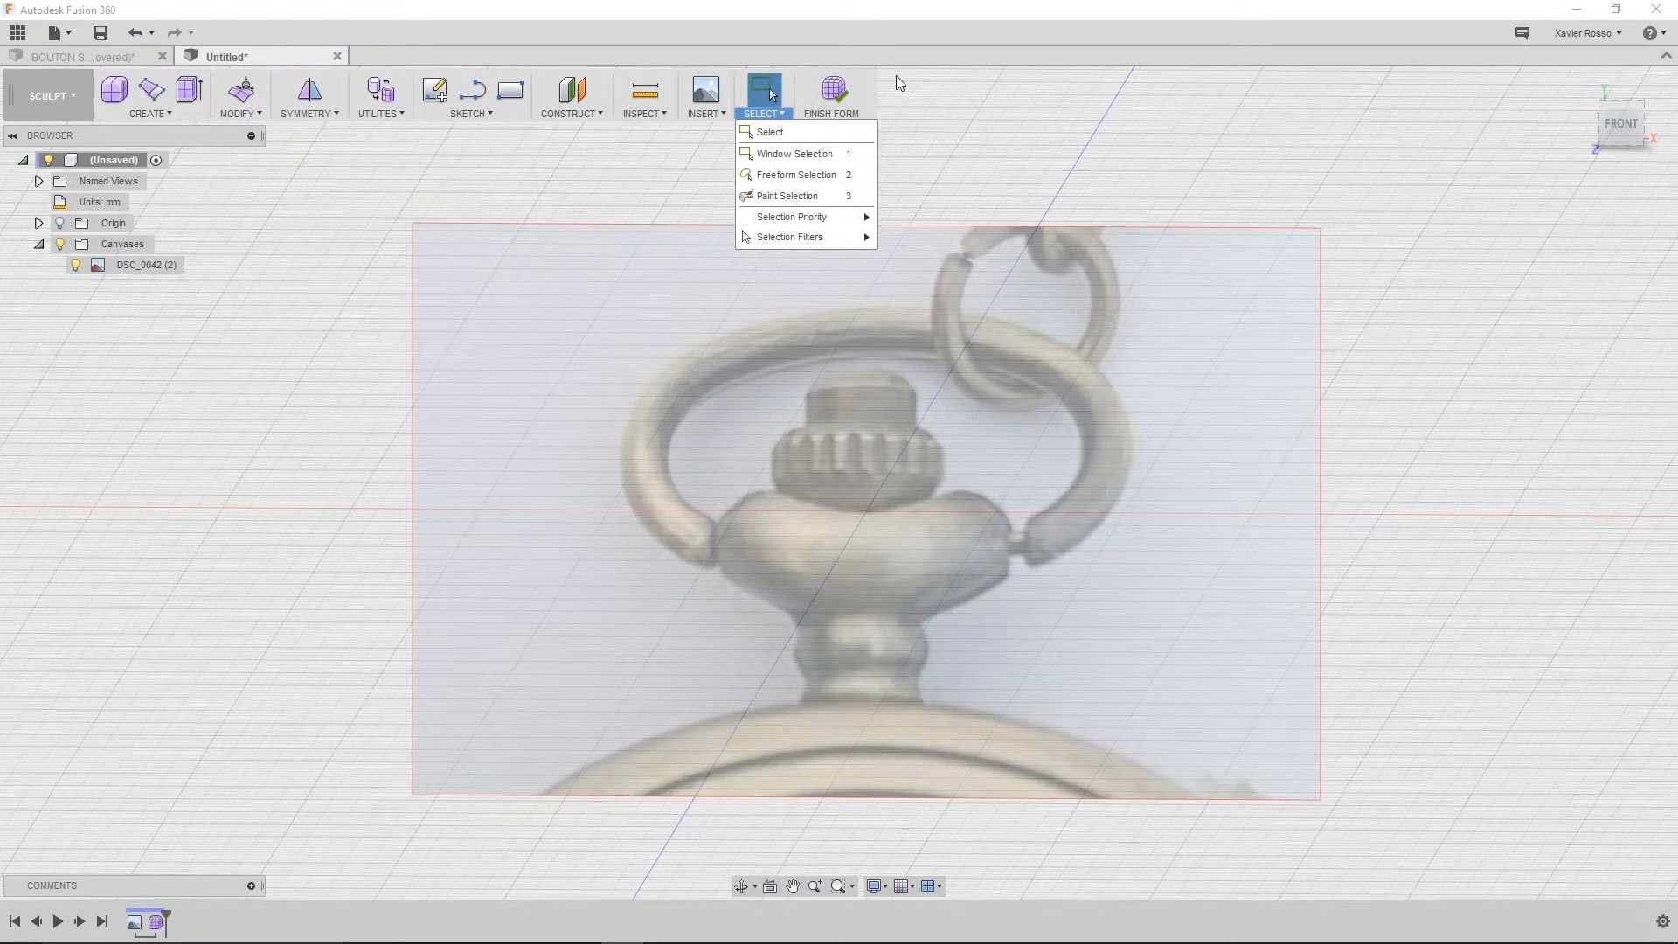
{"action": "left_click", "coordinate": [836, 86]}
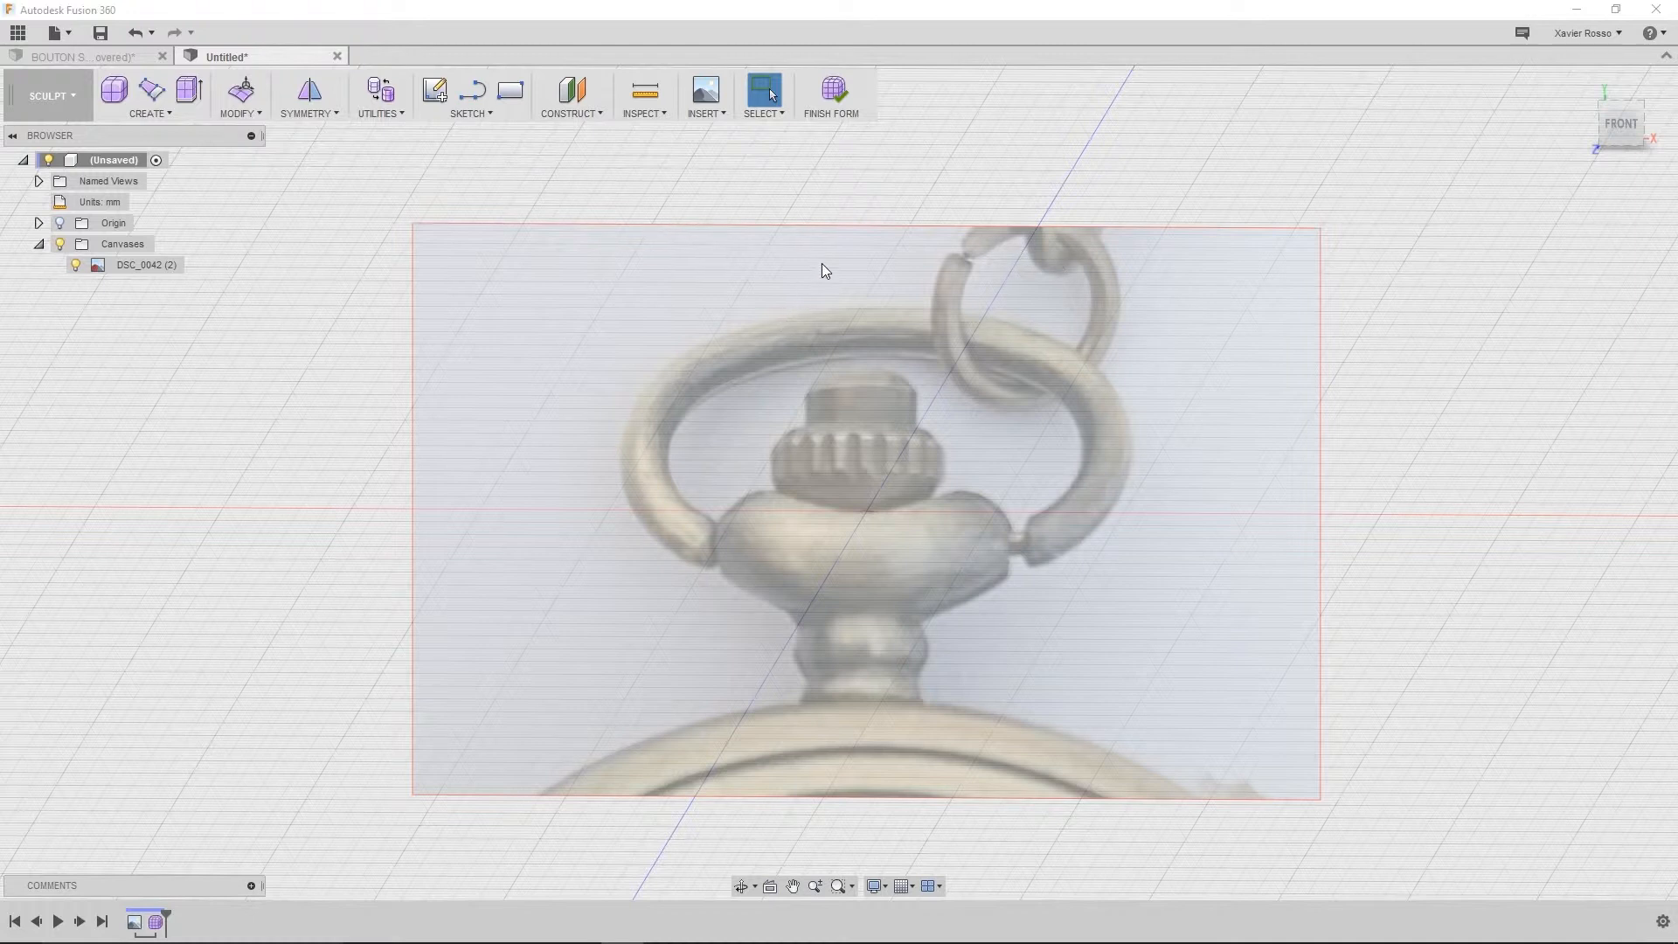
Start the Face tool on the front plane and draw a four-sided face over the flared base of the neck in the photo
{"action": "left_click", "coordinate": [161, 114]}
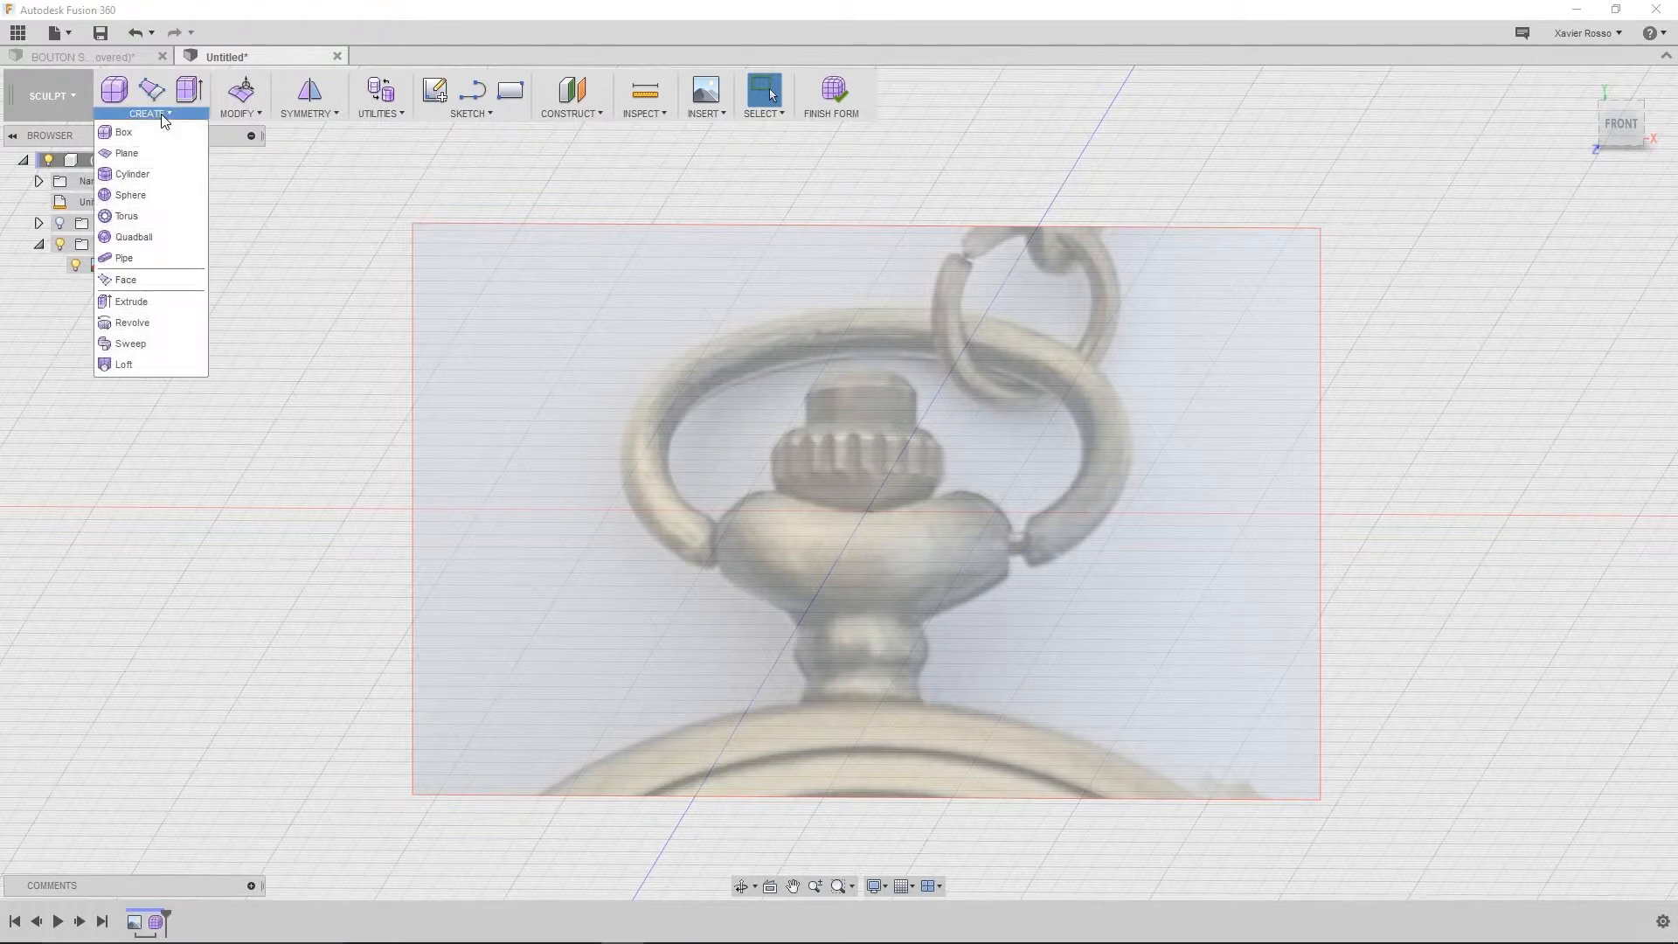
{"action": "left_click", "coordinate": [127, 282]}
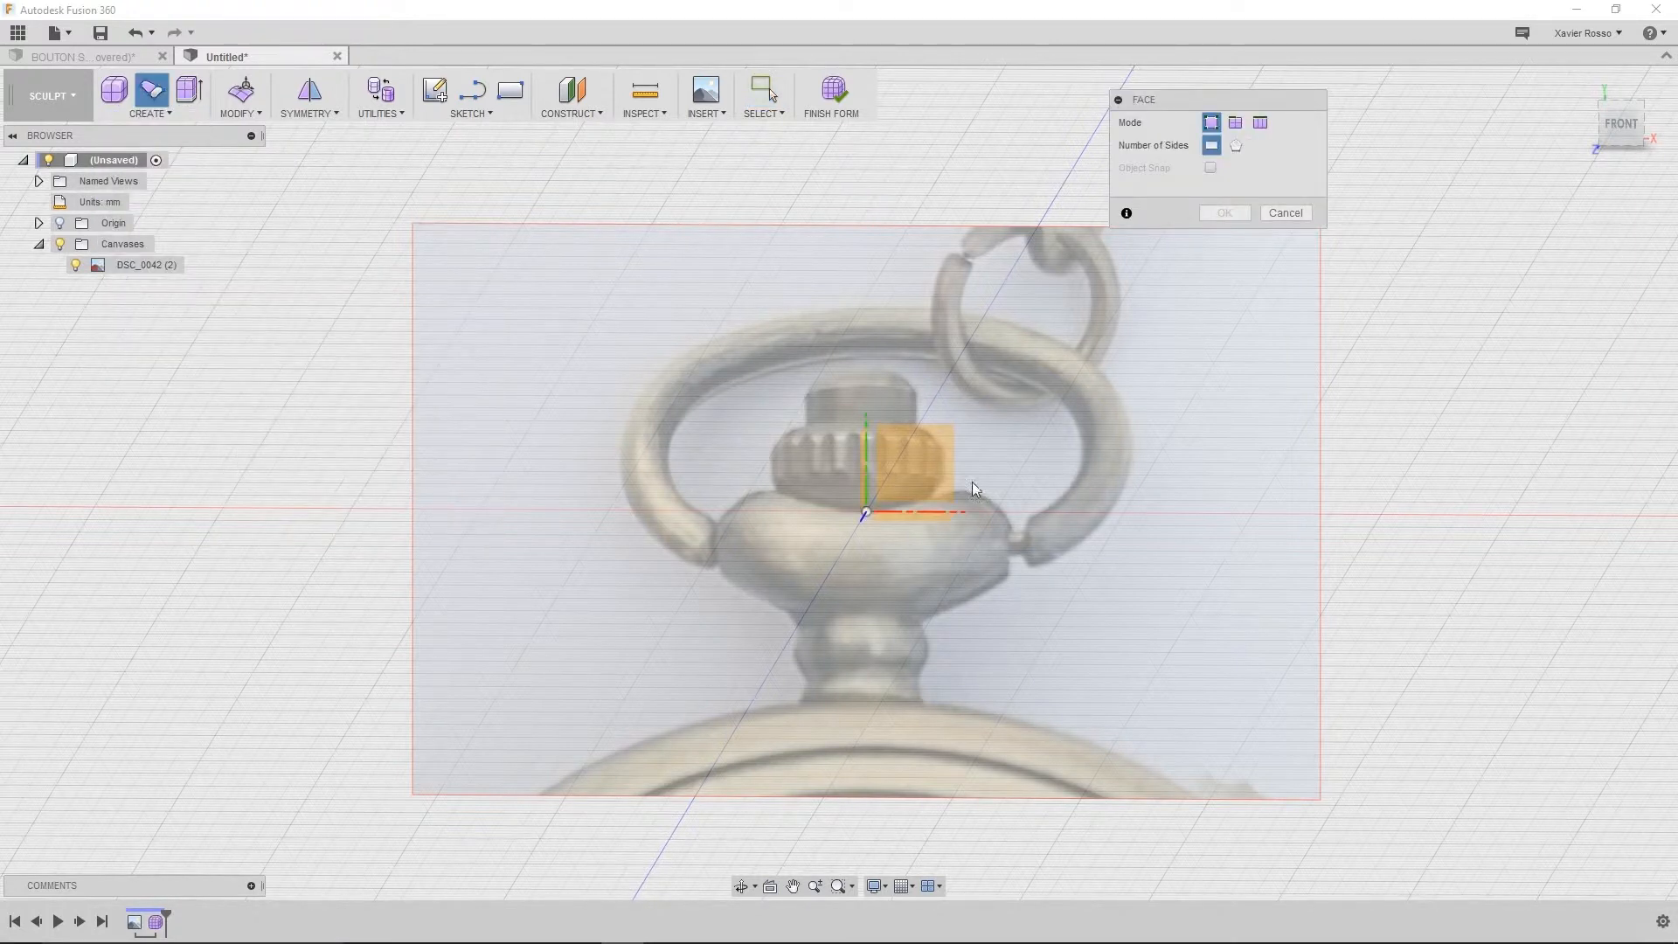
{"action": "left_click", "coordinate": [918, 454]}
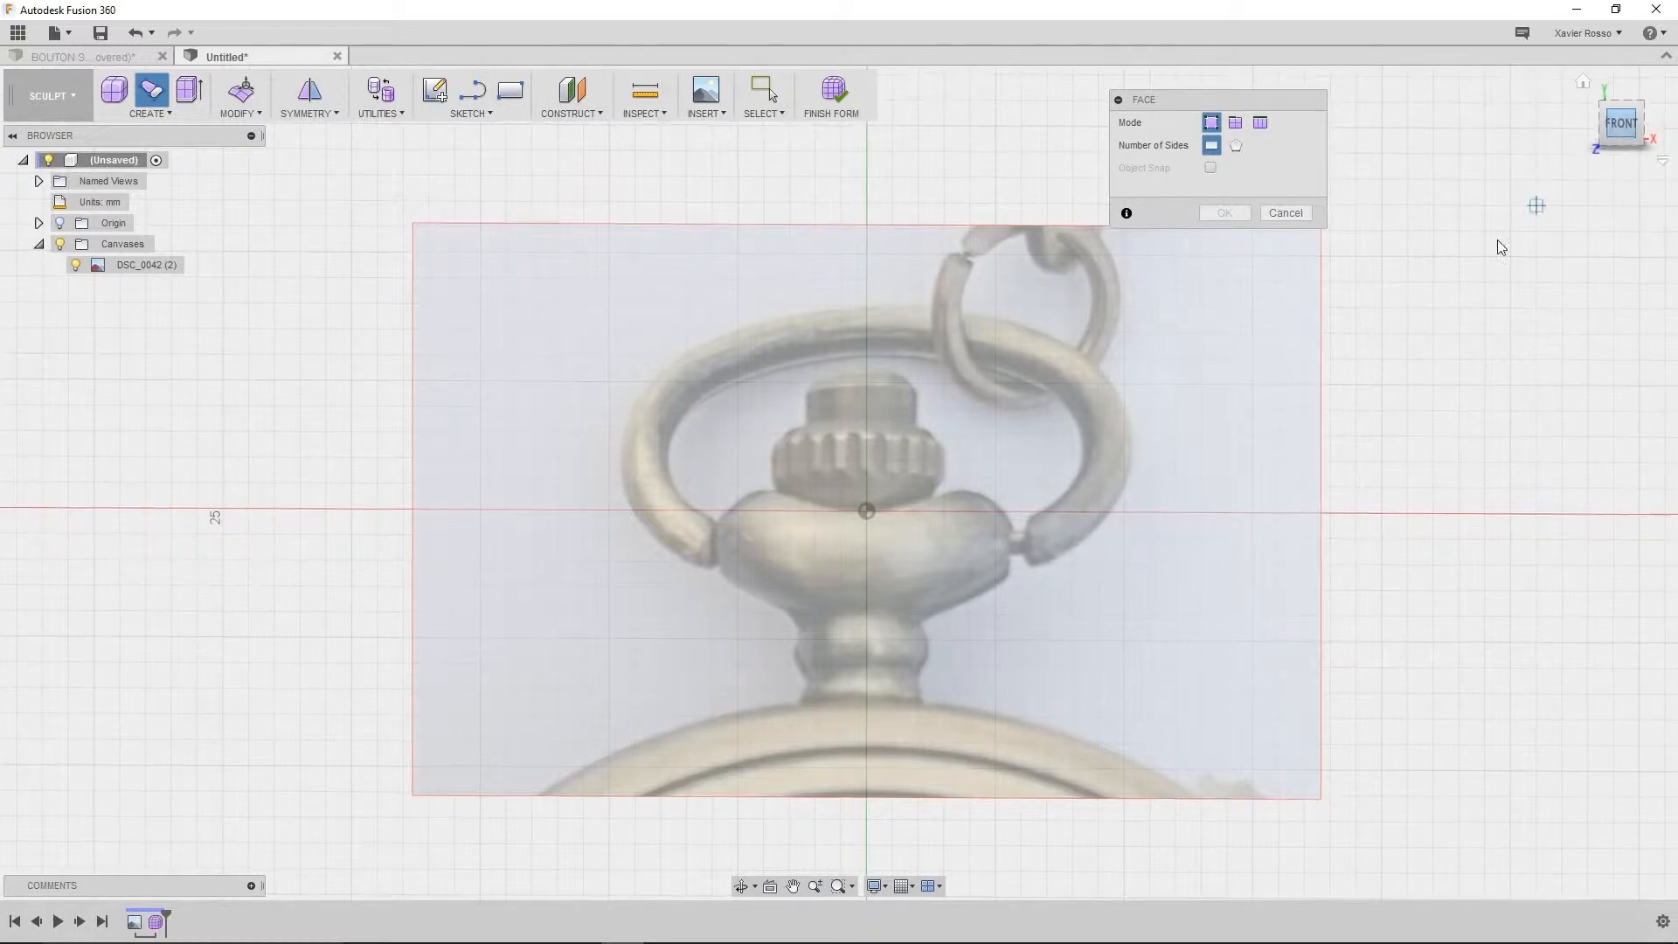
{"action": "scroll", "coordinate": [870, 439], "scroll_direction": "up", "scroll_amount": 5}
{"action": "middle_click_drag", "start_coordinate": [884, 662], "coordinate": [899, 361]}
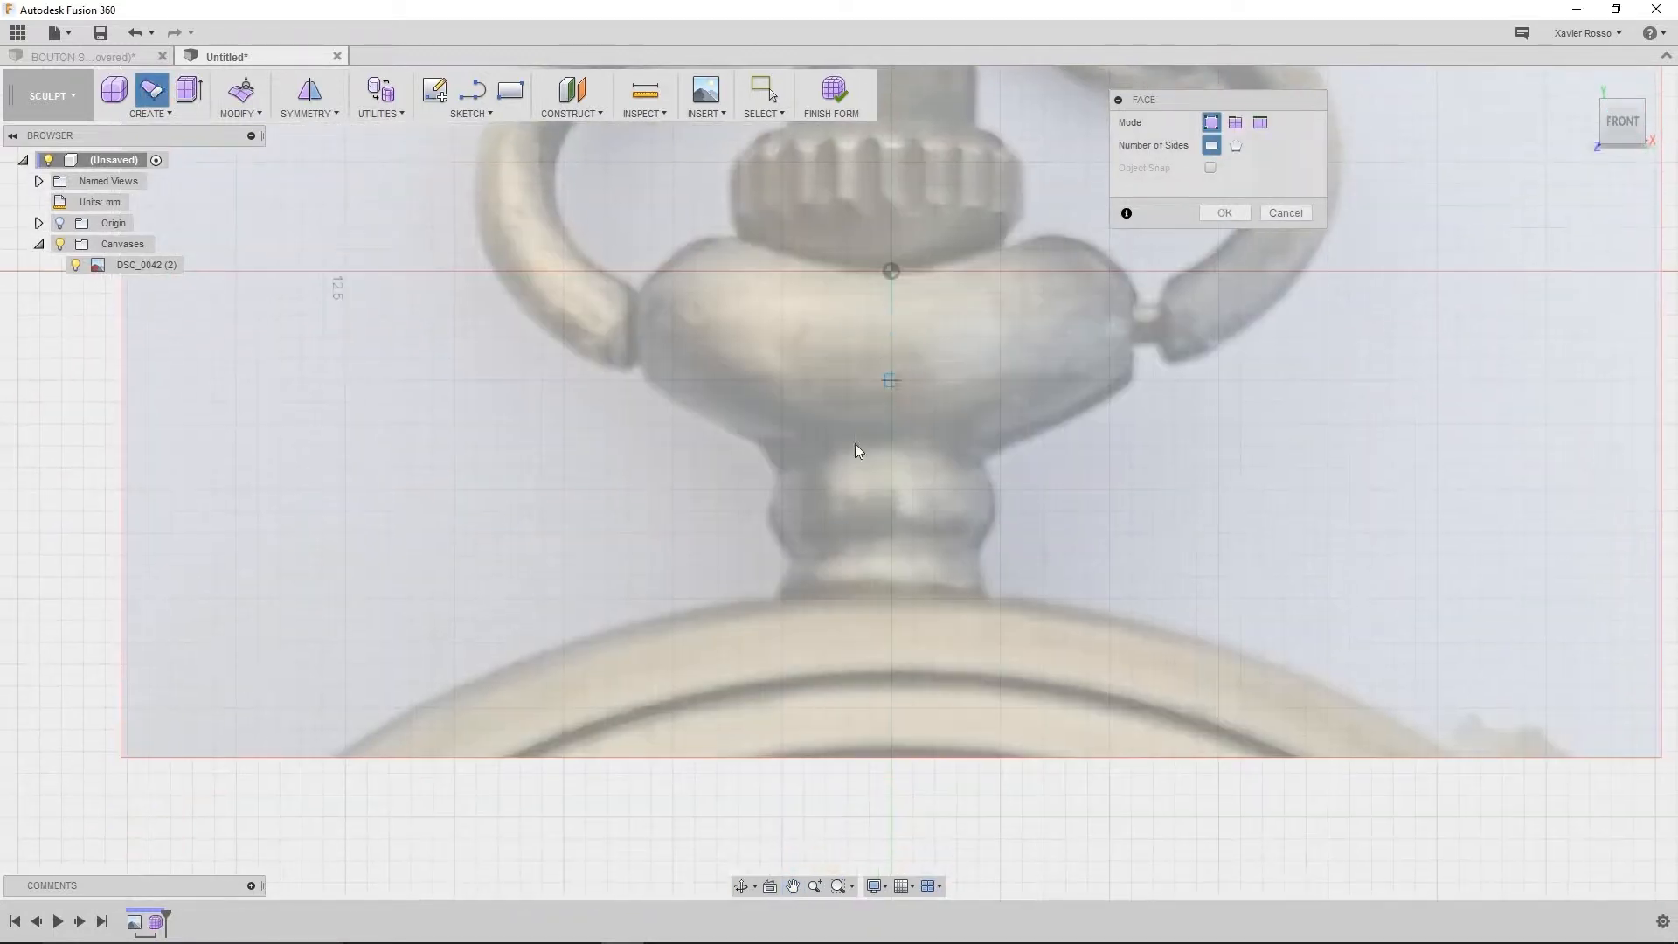
{"action": "scroll", "coordinate": [779, 610], "scroll_direction": "up", "scroll_amount": 5}
{"action": "middle_click_drag", "start_coordinate": [774, 566], "coordinate": [695, 577]}
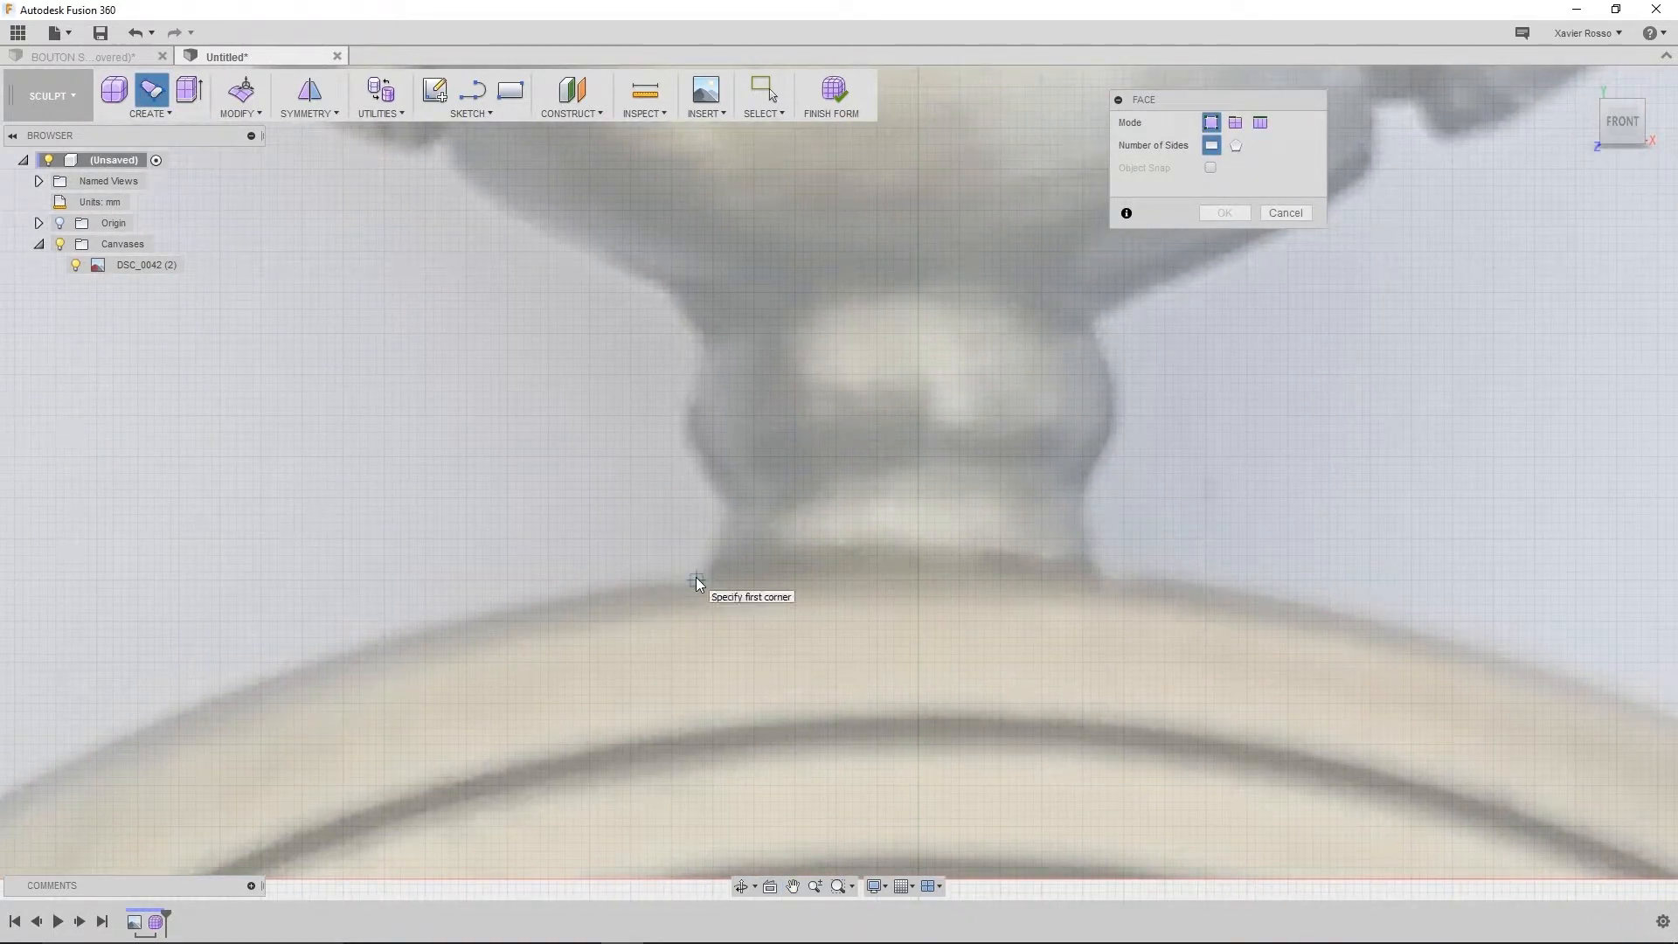
{"action": "left_click", "coordinate": [730, 523]}
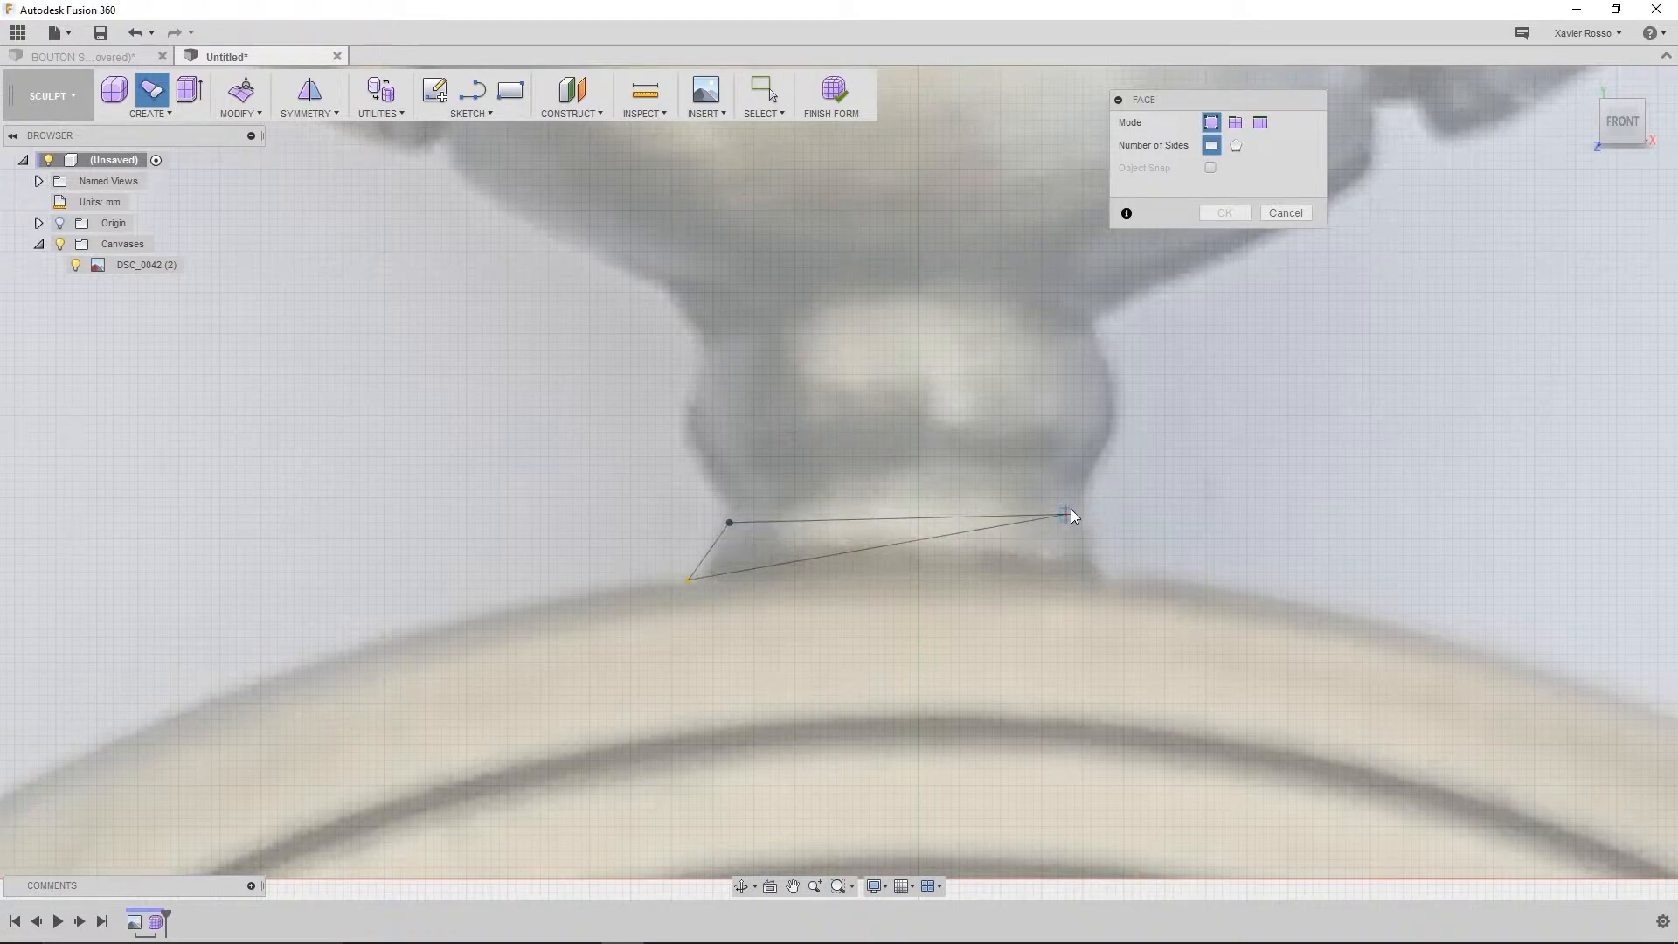
{"action": "left_click", "coordinate": [1082, 514]}
{"action": "left_click", "coordinate": [1110, 579]}
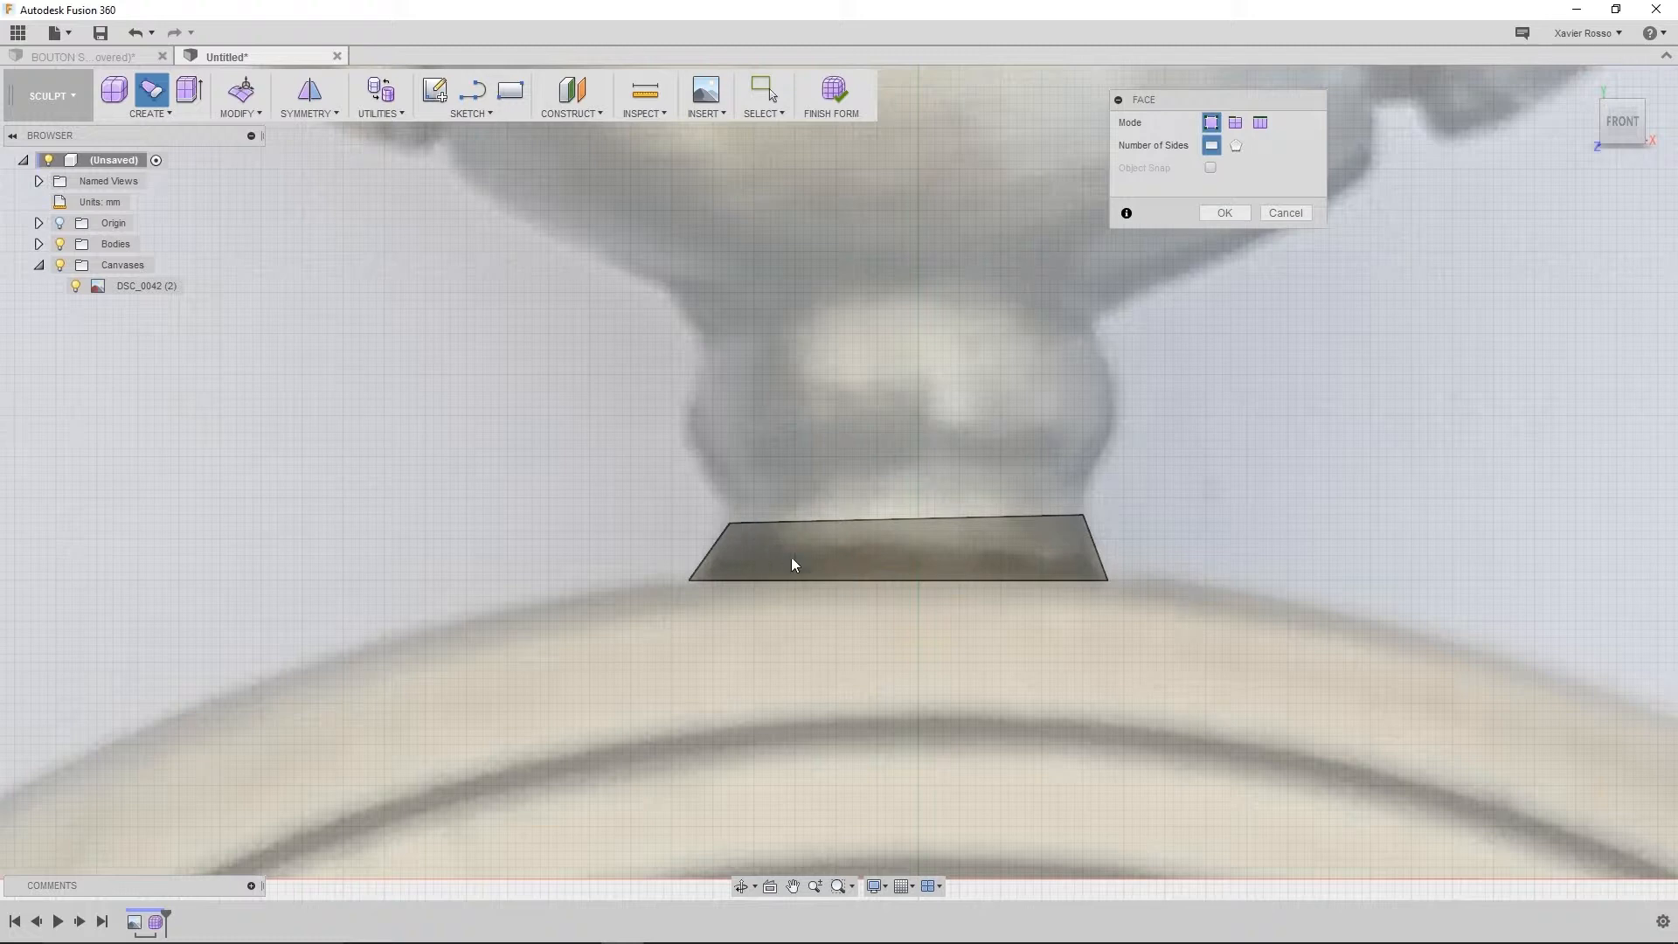
Add a second face from the first one's upper edge out to the widest points of the neck's bulge
{"action": "left_click", "coordinate": [731, 523]}
{"action": "left_click", "coordinate": [689, 432]}
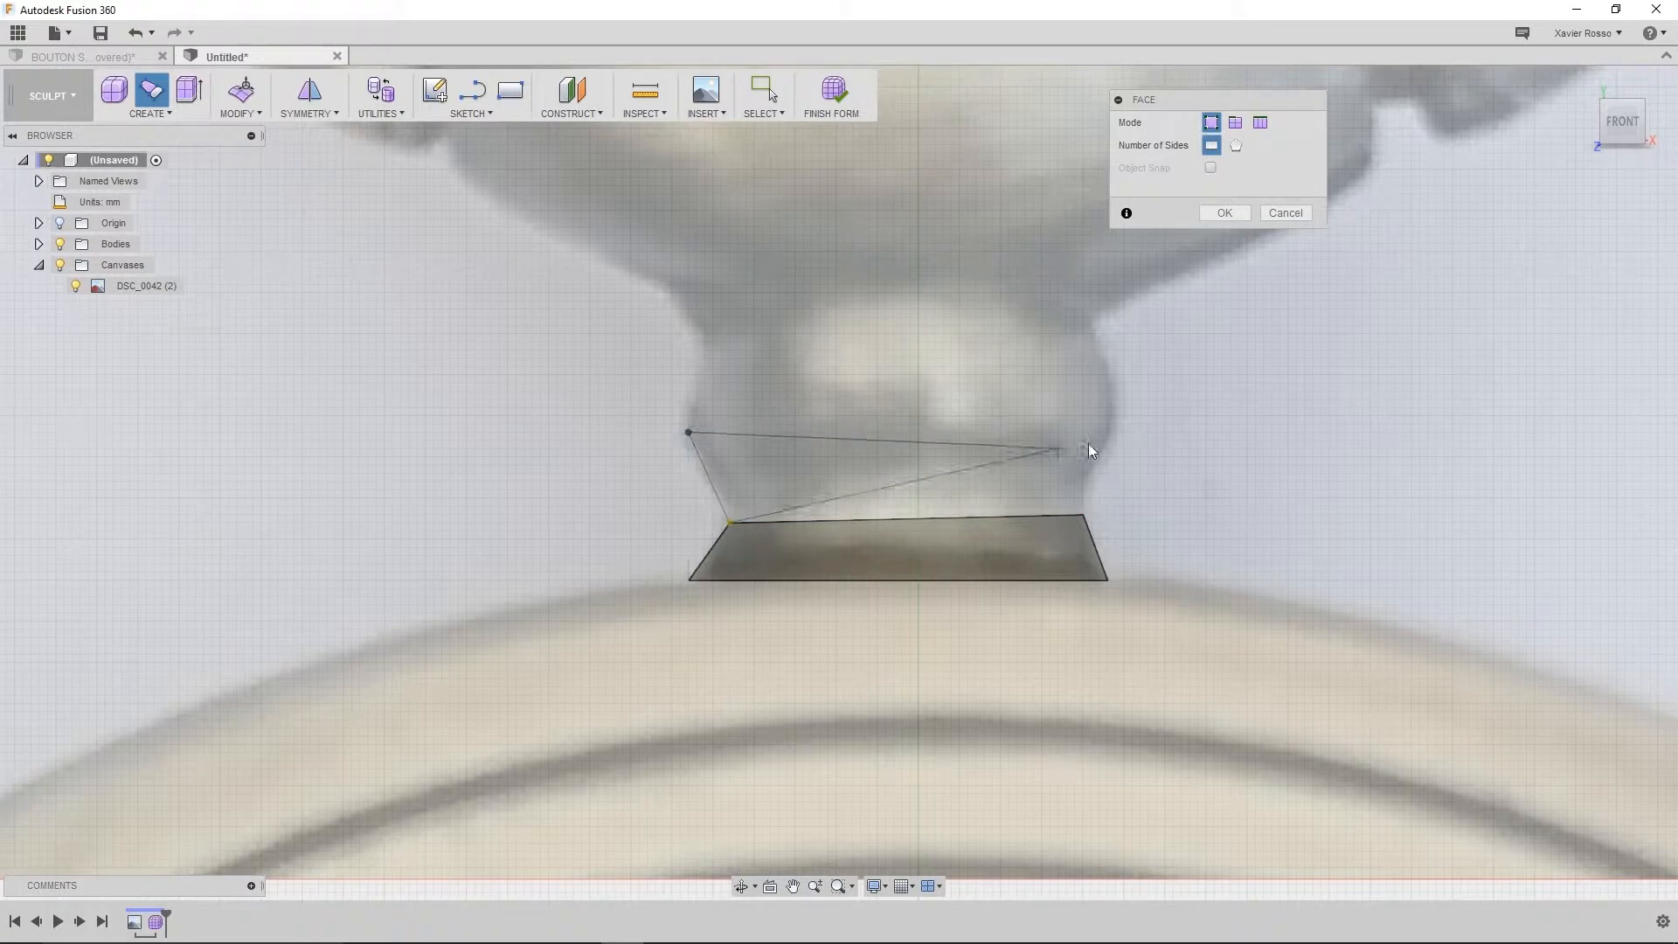
{"action": "left_click", "coordinate": [1115, 426]}
{"action": "left_click", "coordinate": [1084, 514]}
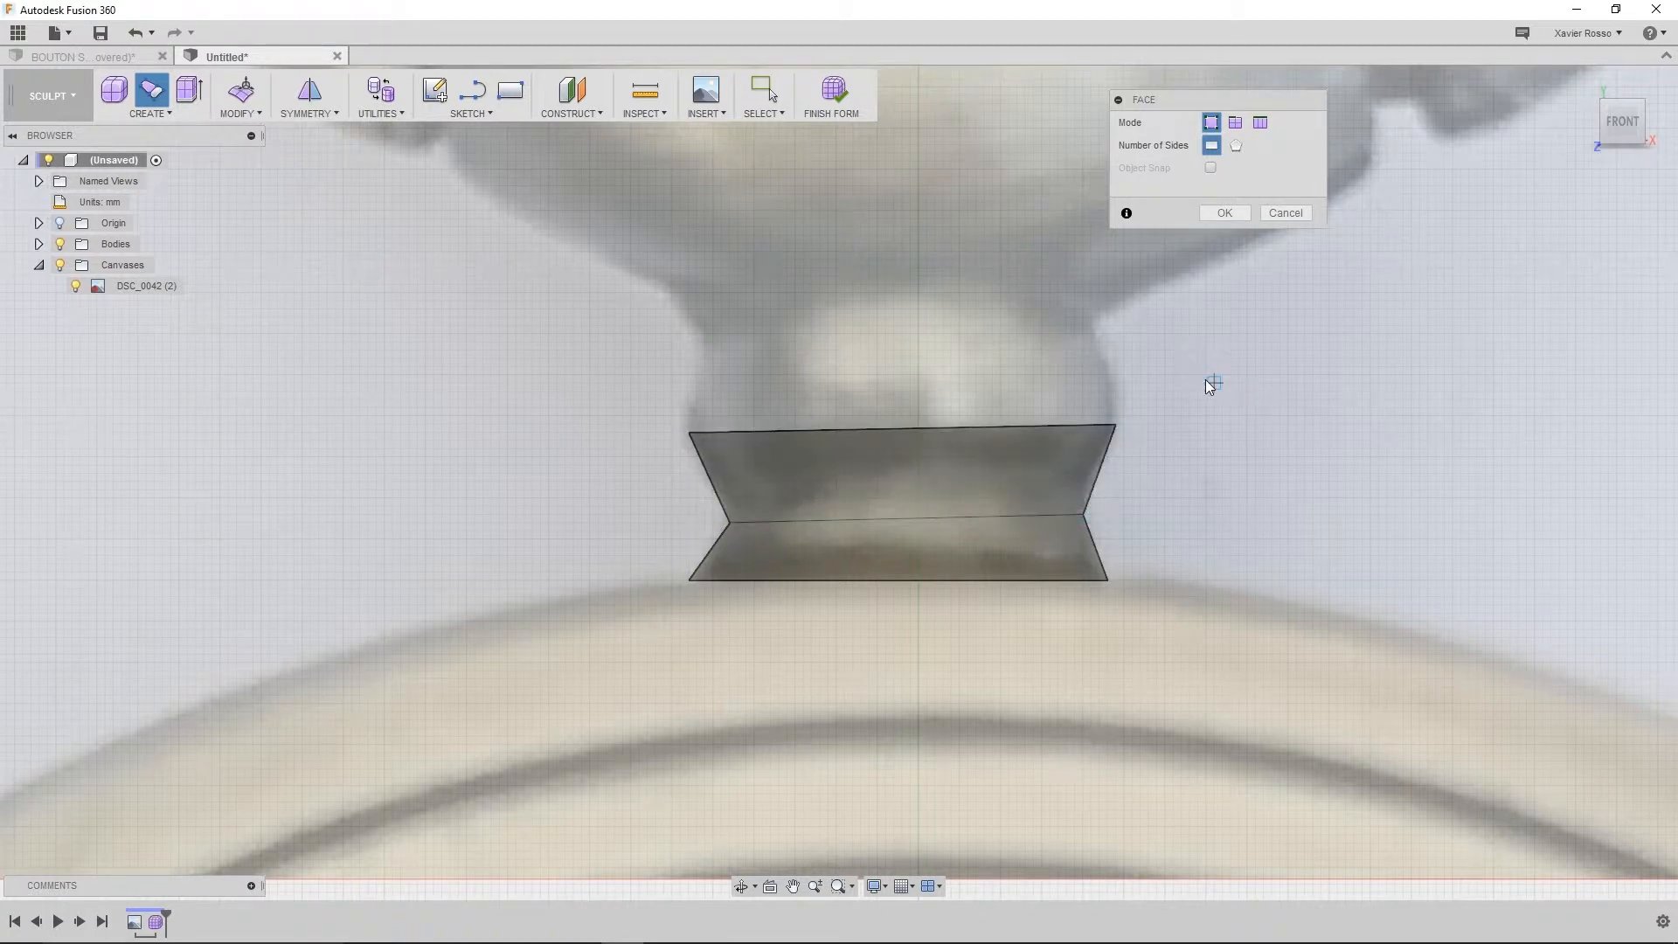
Add a third face from the bulge's widest edge up to where the neck narrows again
{"action": "left_click", "coordinate": [1122, 424]}
{"action": "left_click", "coordinate": [1082, 325]}
{"action": "left_click", "coordinate": [709, 325]}
{"action": "left_click", "coordinate": [689, 431]}
Add a fourth face flaring out to the underside of the bulbous body and finish the Face command
{"action": "middle_click_drag", "start_coordinate": [885, 340], "coordinate": [880, 507]}
{"action": "left_click", "coordinate": [666, 460]}
{"action": "left_click", "coordinate": [1119, 456]}
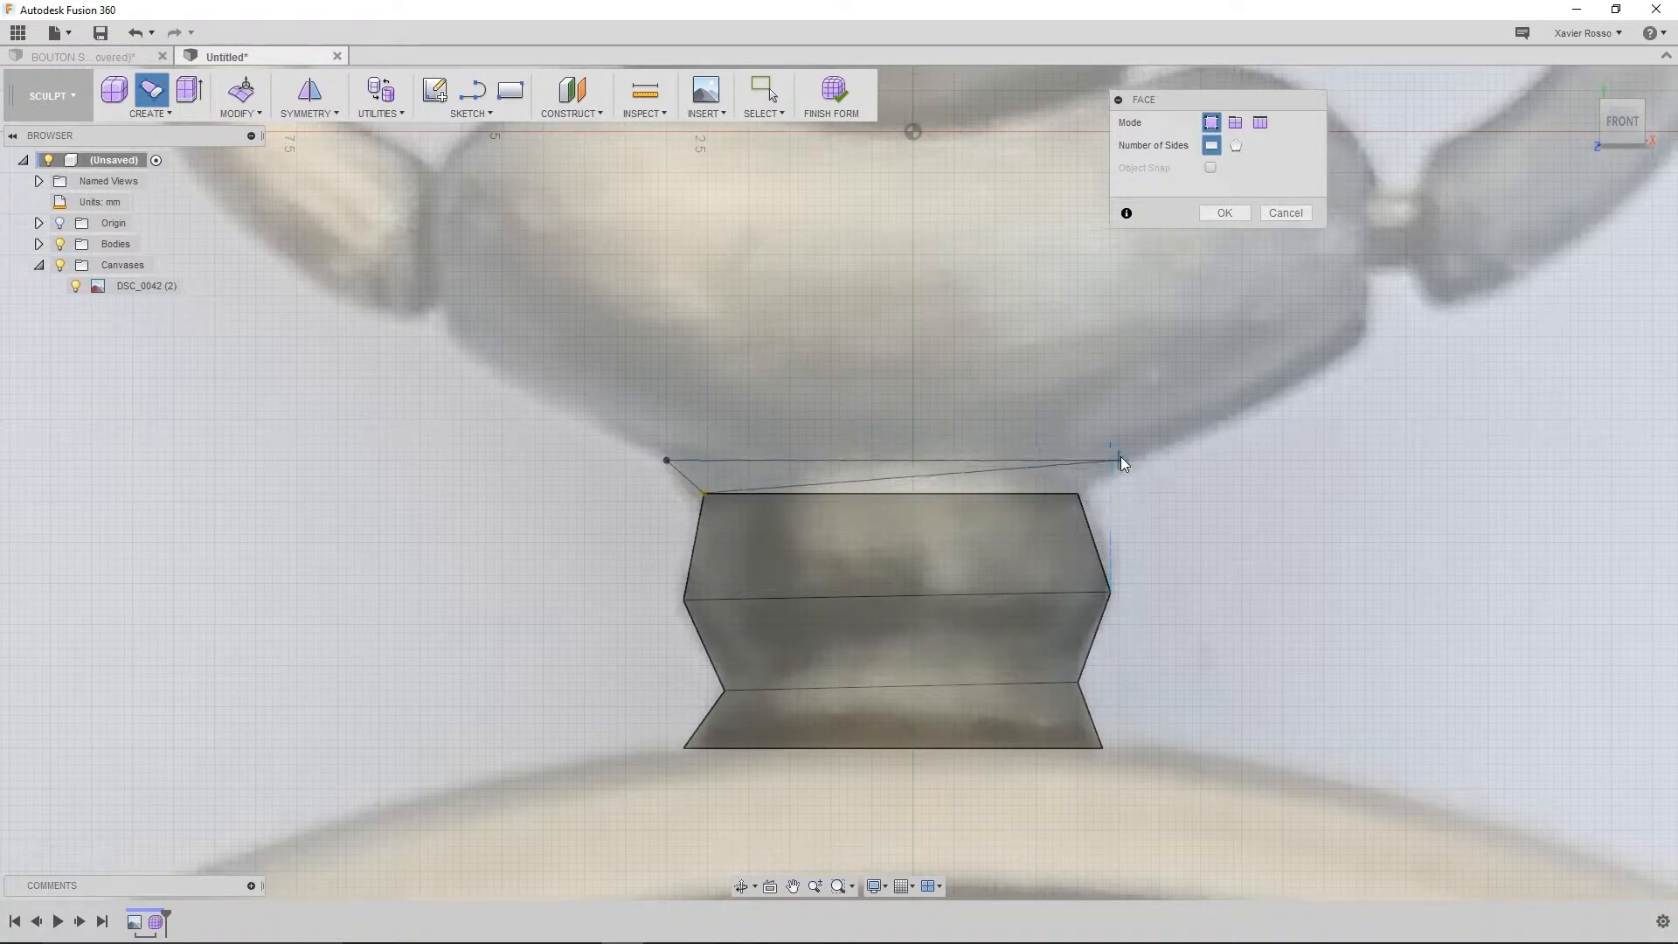
{"action": "left_click", "coordinate": [1078, 493]}
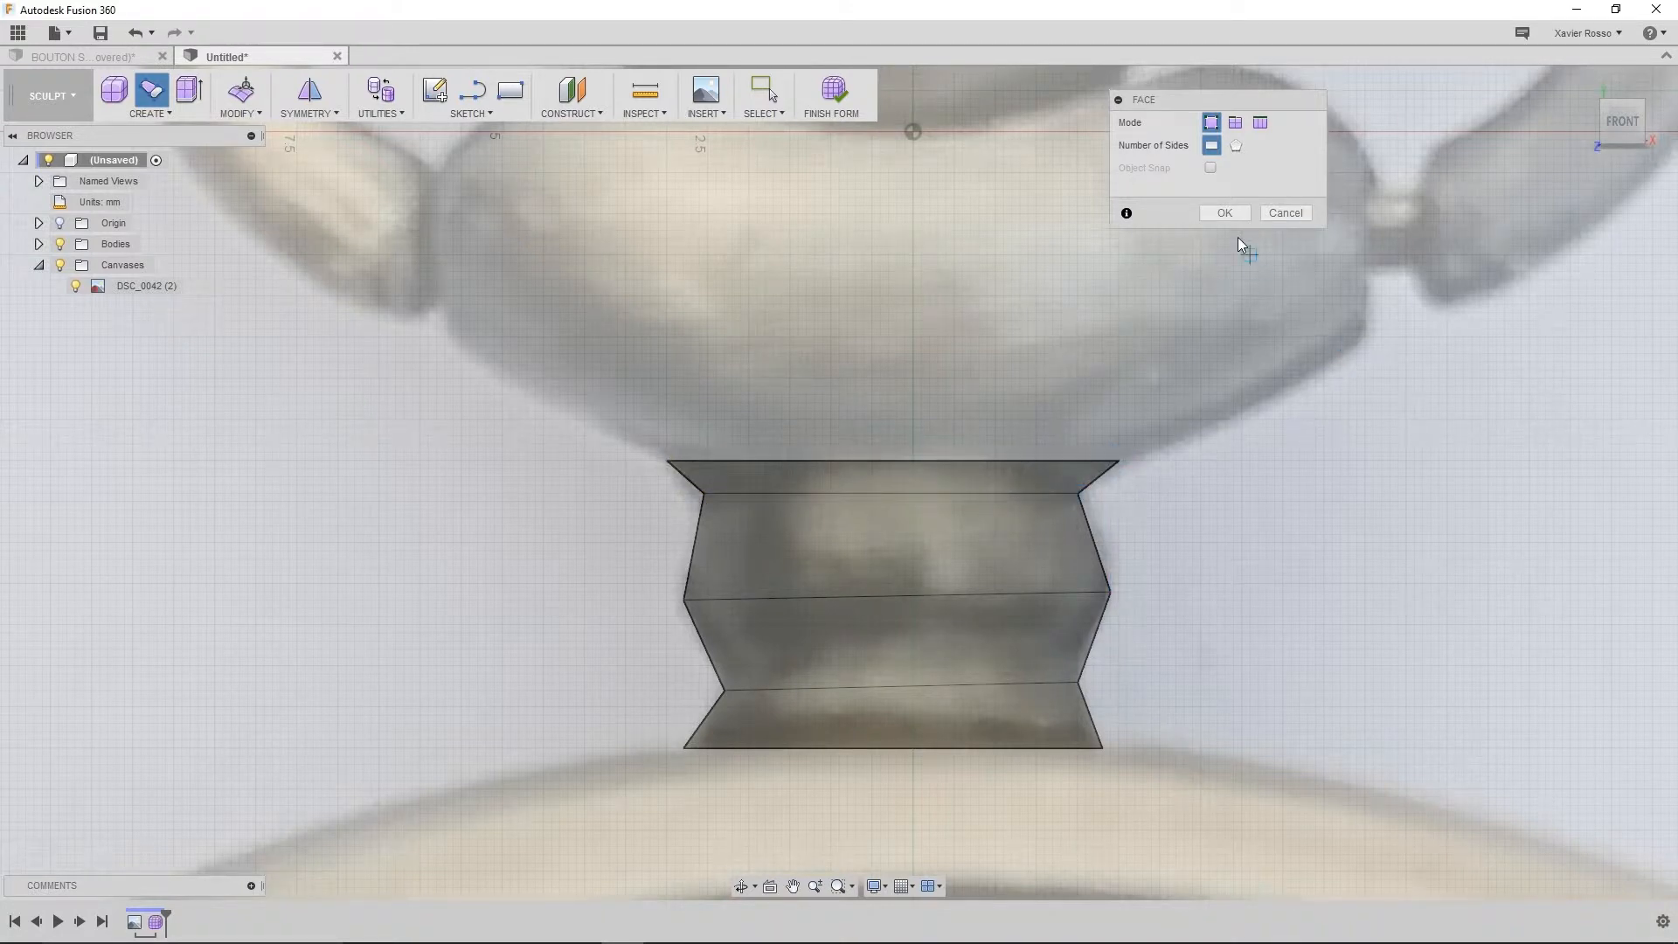
{"action": "left_click_drag", "start_coordinate": [1220, 105], "coordinate": [1283, 89]}
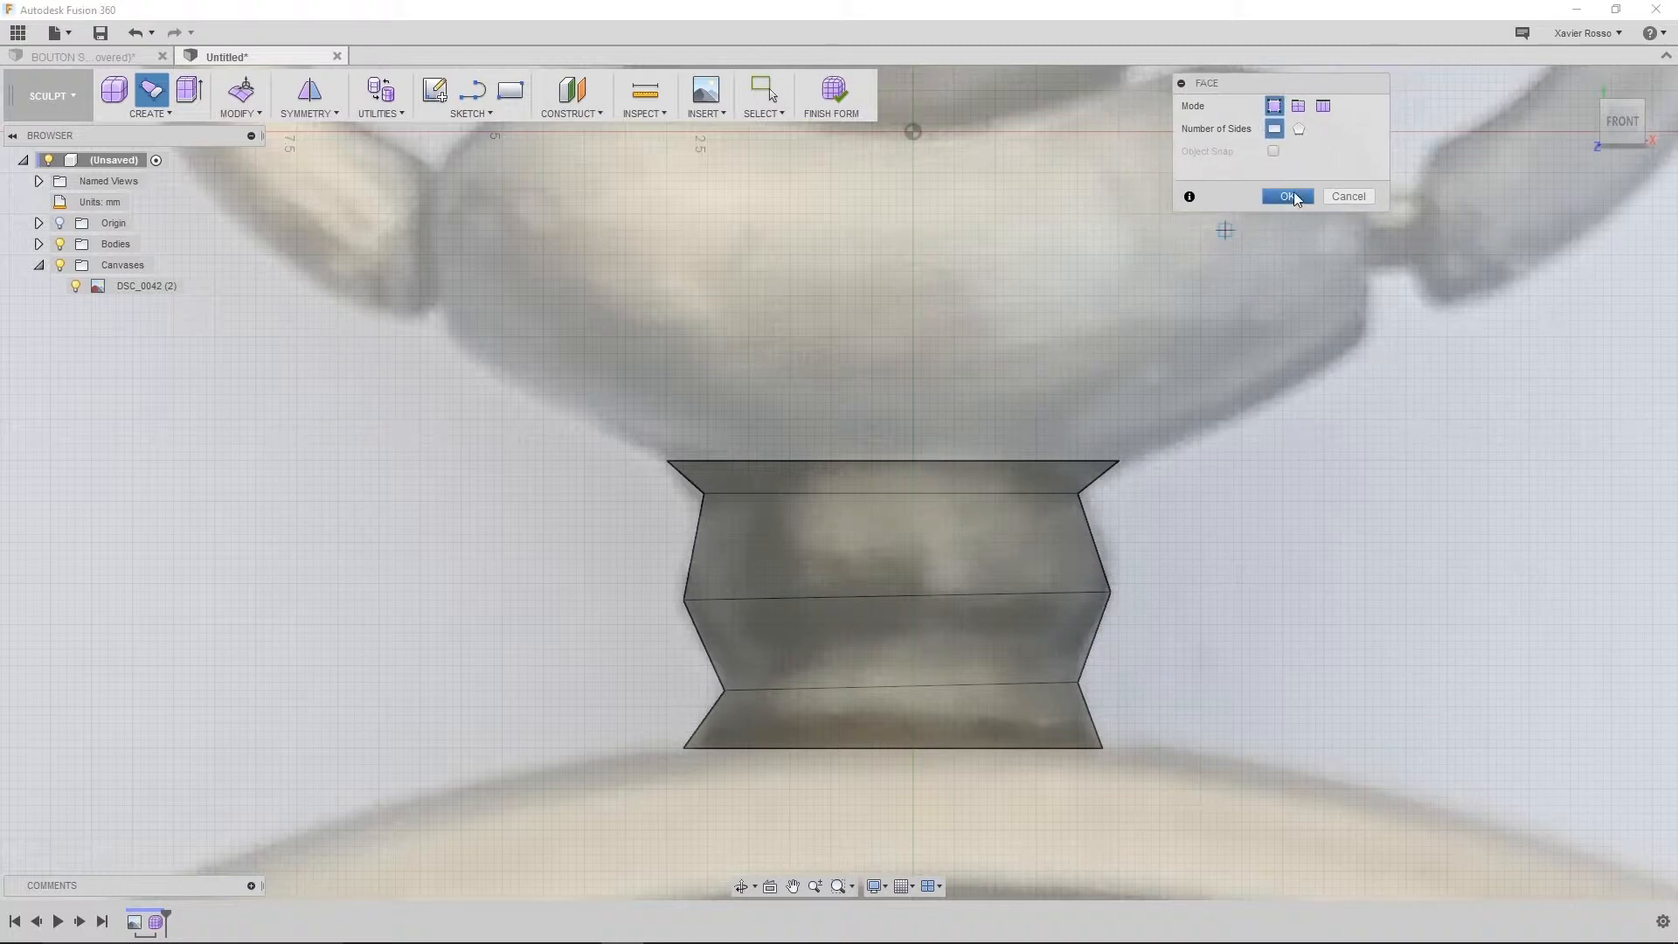
{"action": "left_click", "coordinate": [1288, 196]}
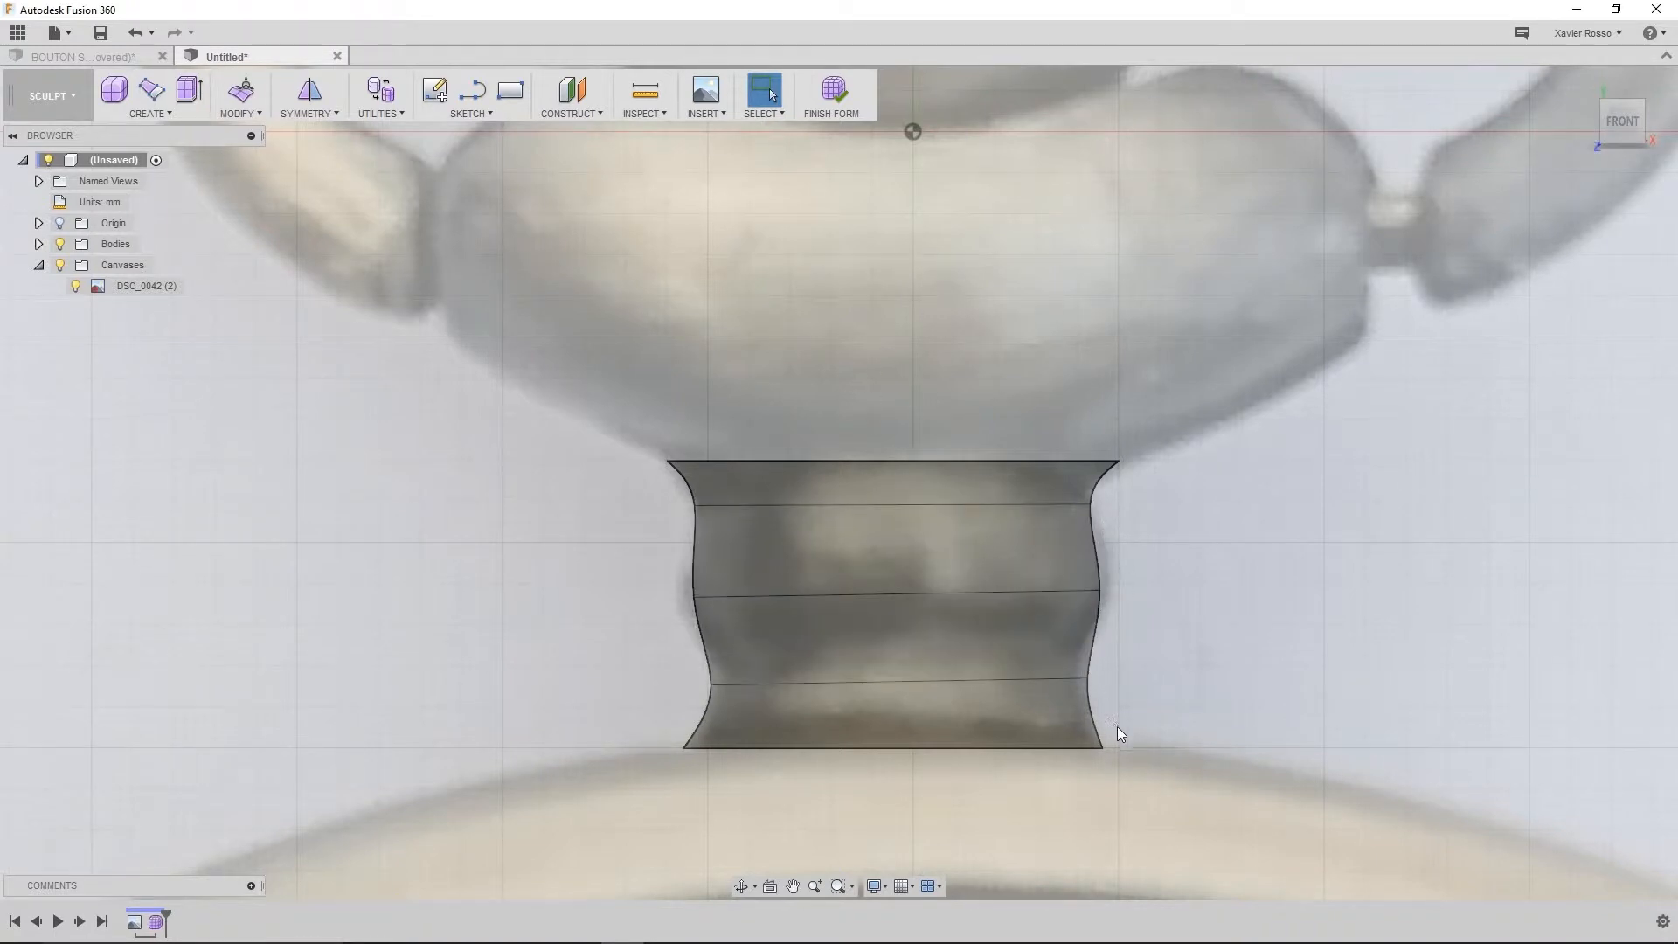
Extrude all four neck faces by -2 mm out of the front plane
{"action": "scroll", "coordinate": [1040, 591], "scroll_direction": "down", "scroll_amount": 3}
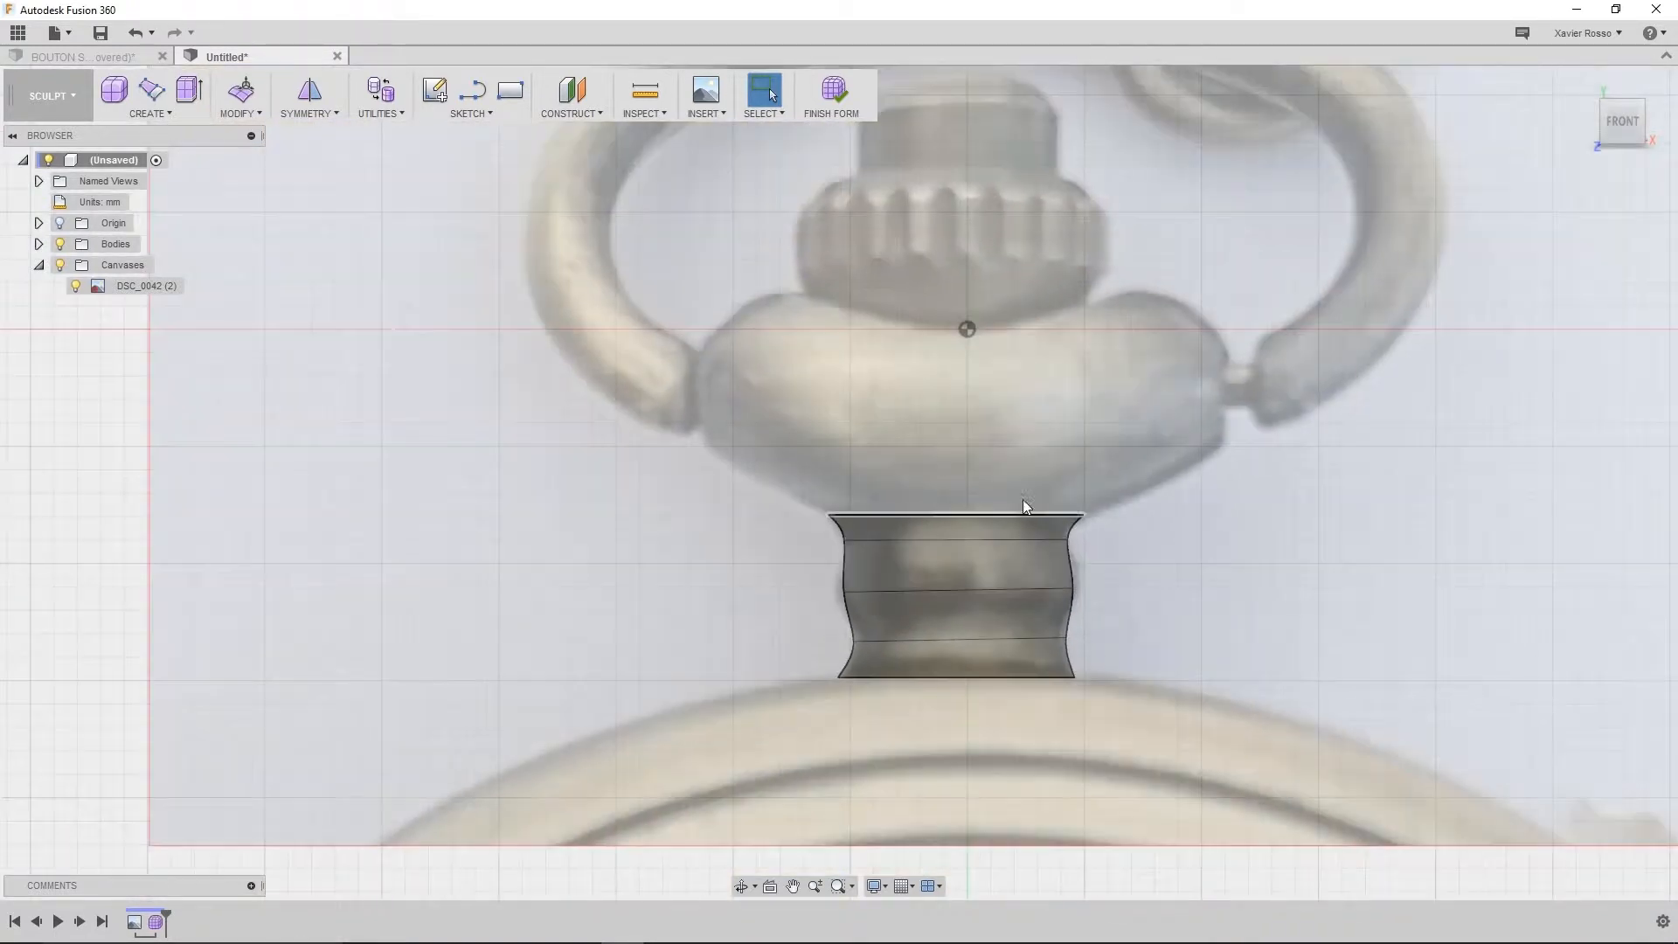
{"action": "scroll", "coordinate": [977, 622], "scroll_direction": "up", "scroll_amount": 2}
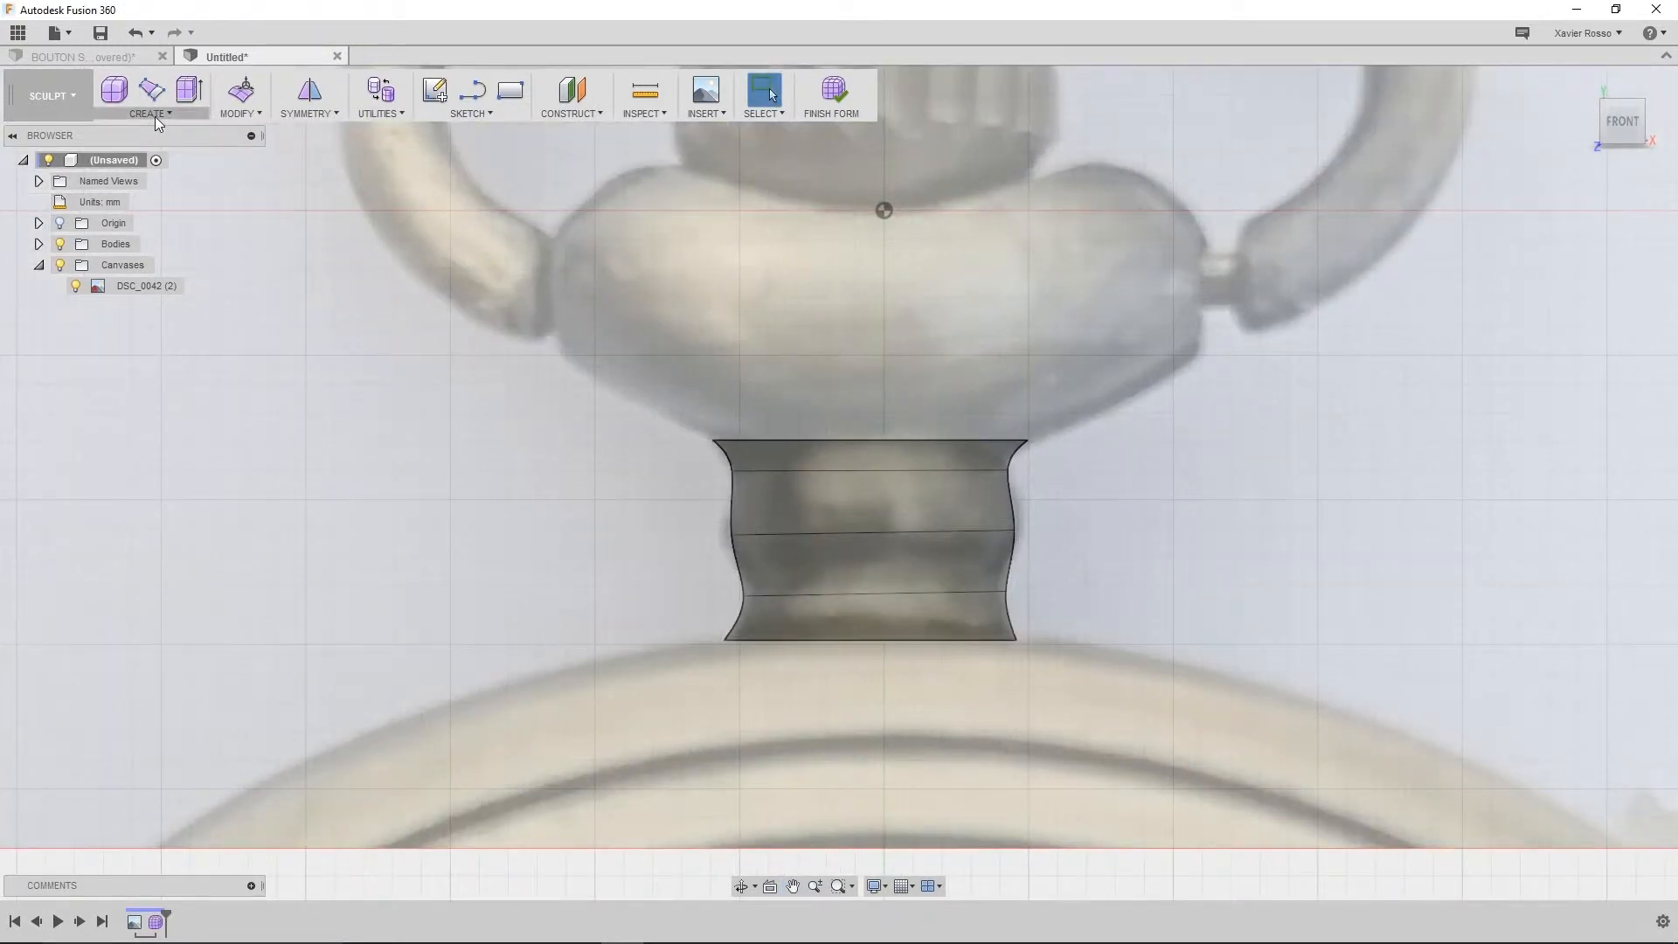
{"action": "left_click", "coordinate": [182, 112]}
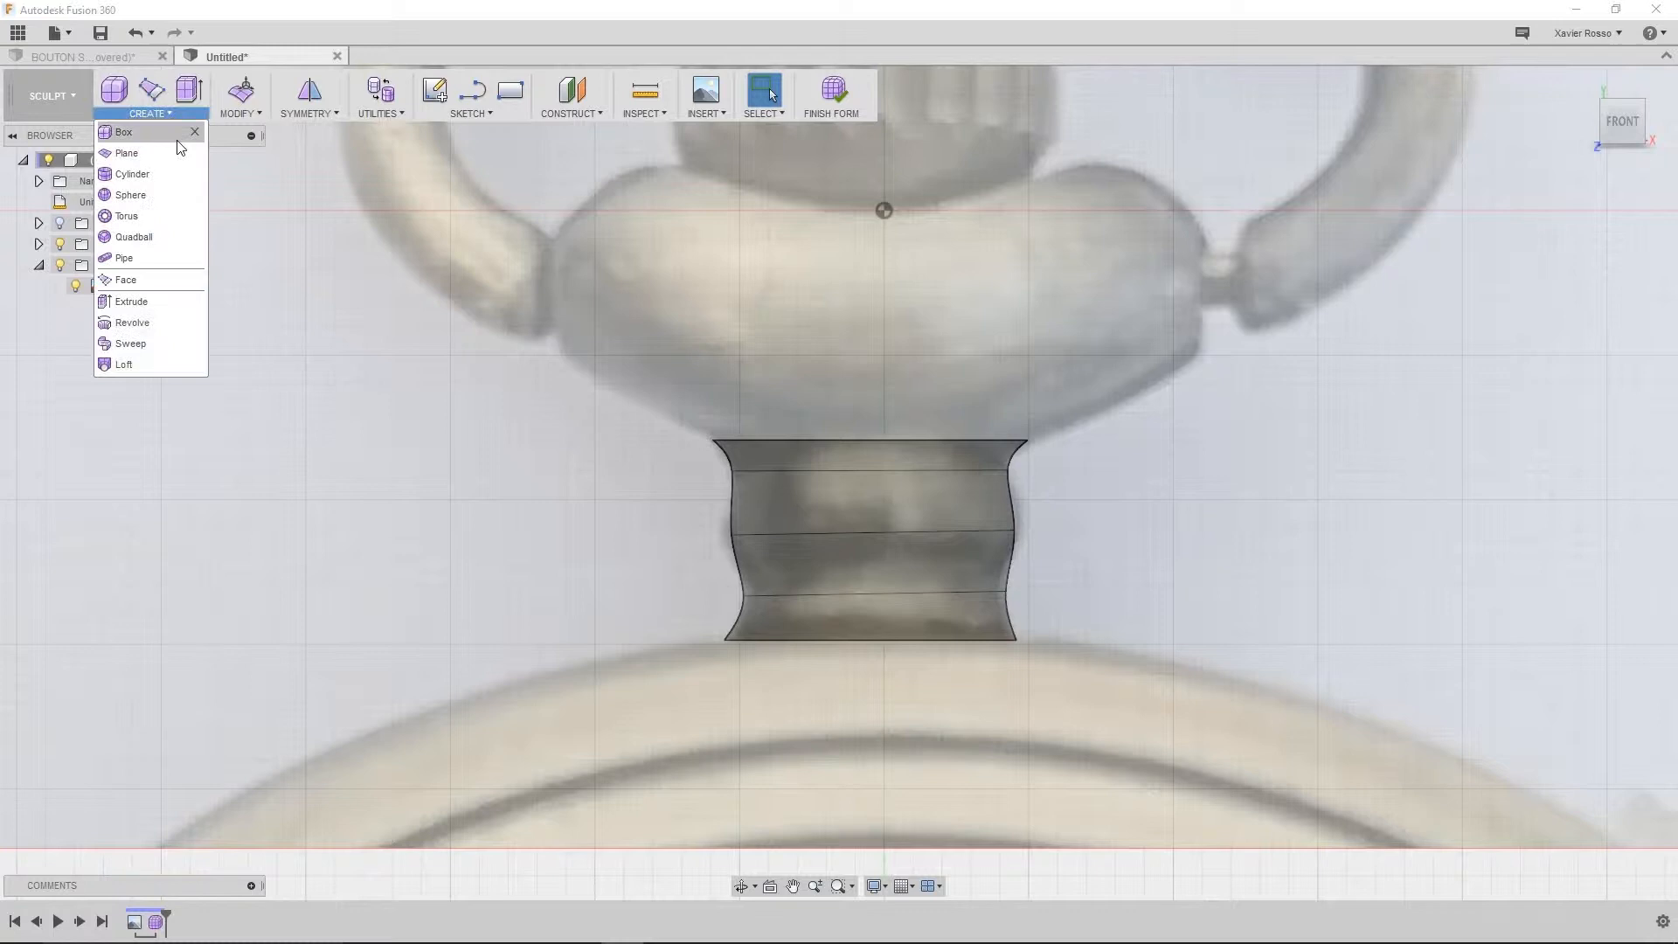
{"action": "left_click", "coordinate": [163, 305]}
{"action": "left_click", "coordinate": [805, 455]}
{"action": "left_click", "coordinate": [817, 507]}
{"action": "left_click", "coordinate": [830, 568]}
{"action": "left_click", "coordinate": [838, 601]}
{"action": "middle_click_drag", "start_coordinate": [1068, 501], "coordinate": [1130, 568], "text": "shift"}
{"action": "left_click_drag", "start_coordinate": [903, 574], "coordinate": [1003, 617]}
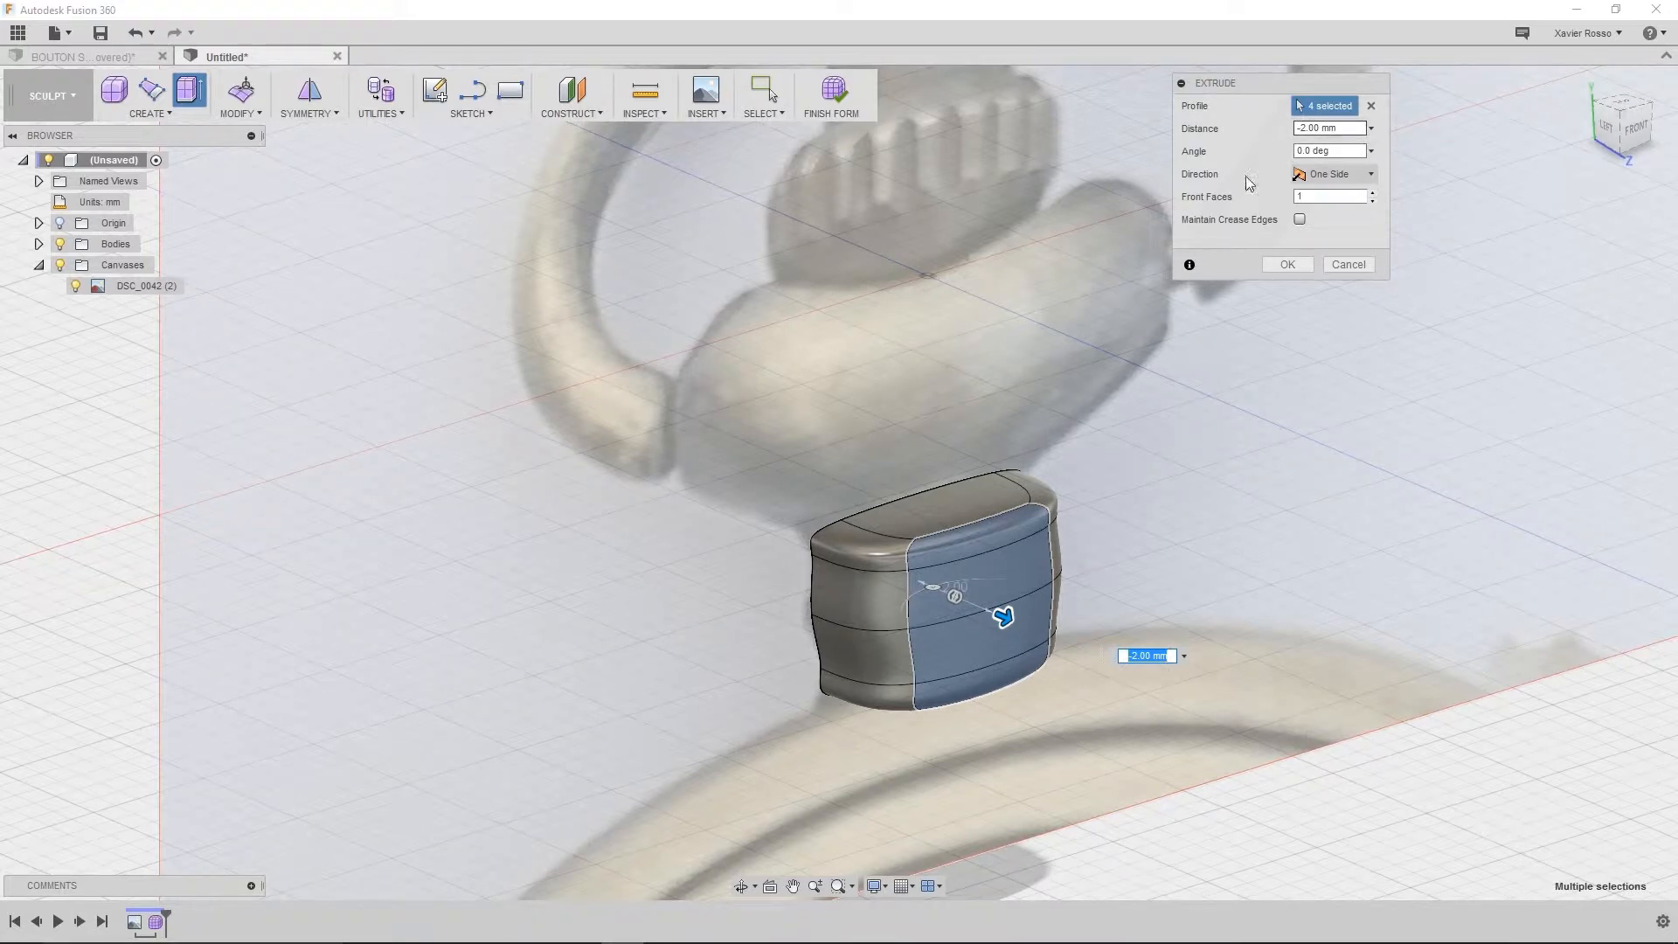
Change the extrusion direction to Symmetric
{"action": "mouse_move", "coordinate": [1276, 83]}
{"action": "left_mouse_down"}
{"action": "mouse_move", "coordinate": [1212, 92]}
{"action": "mouse_move", "coordinate": [1269, 91]}
{"action": "left_mouse_up"}
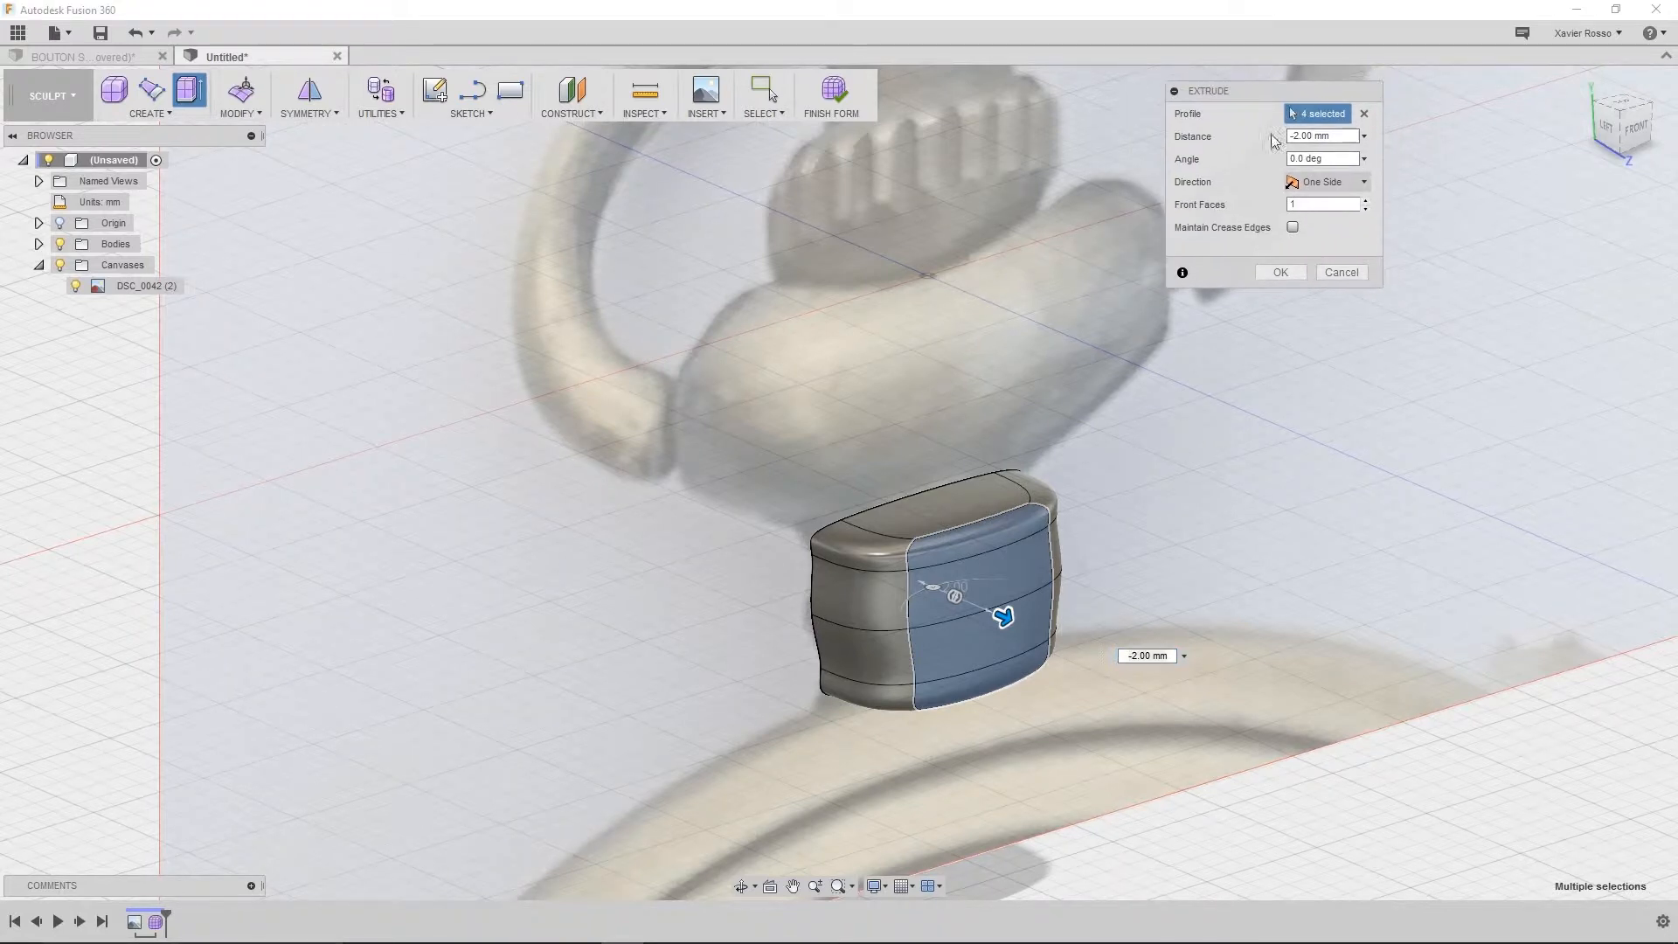
{"action": "left_click", "coordinate": [1320, 187]}
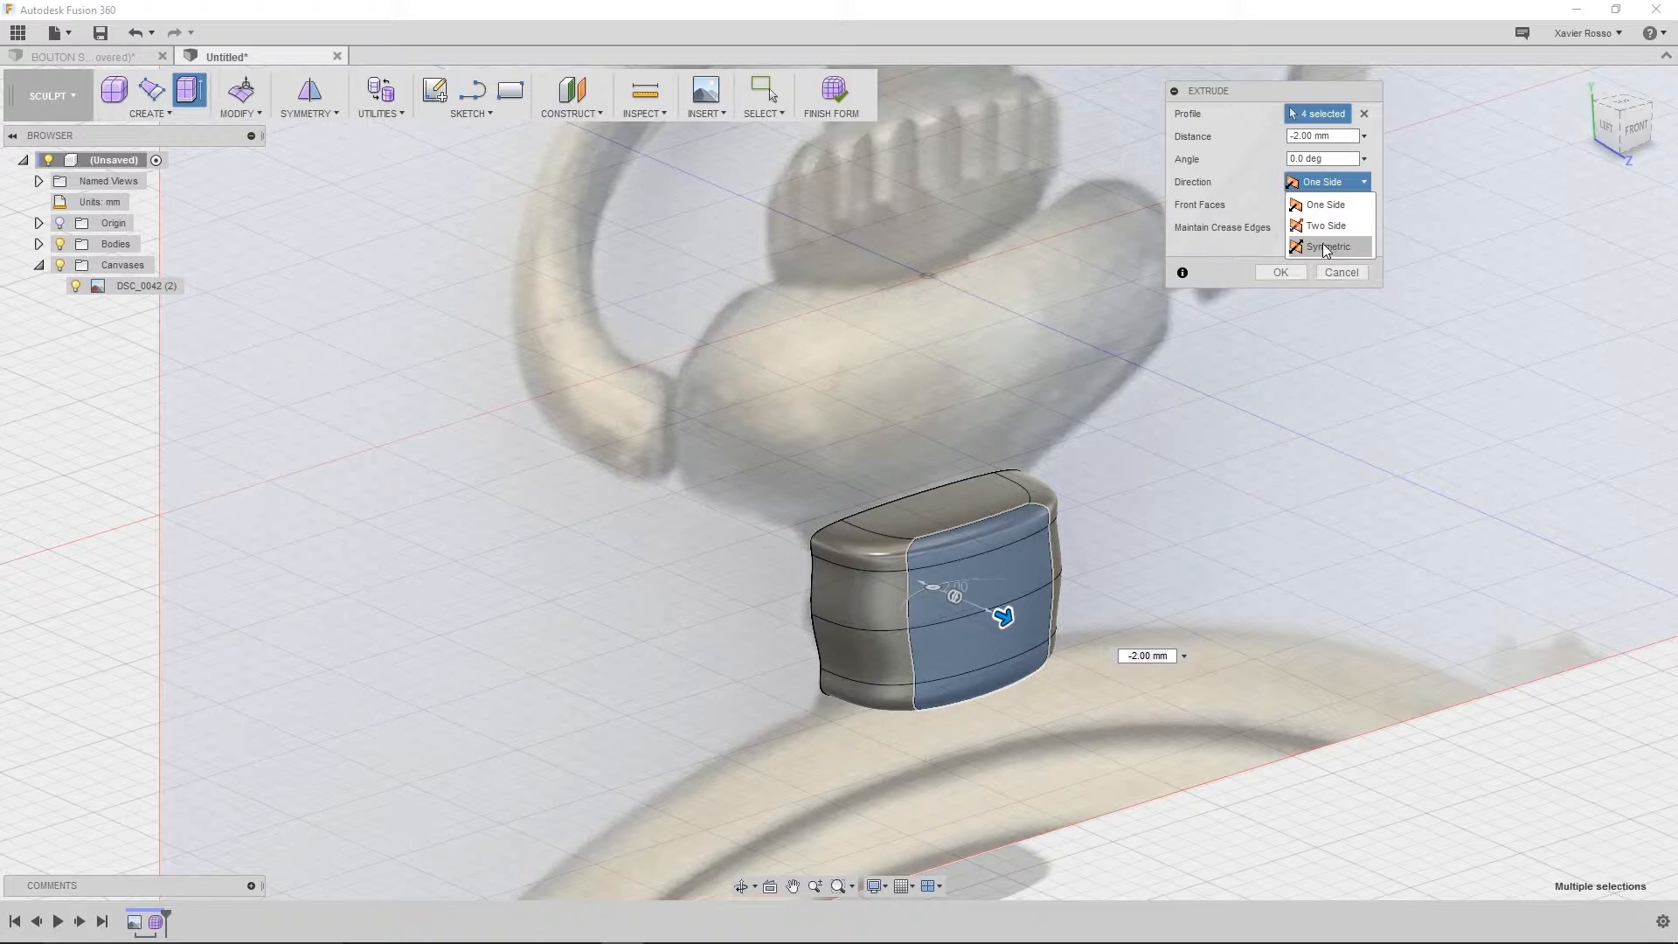
{"action": "left_click", "coordinate": [1324, 248]}
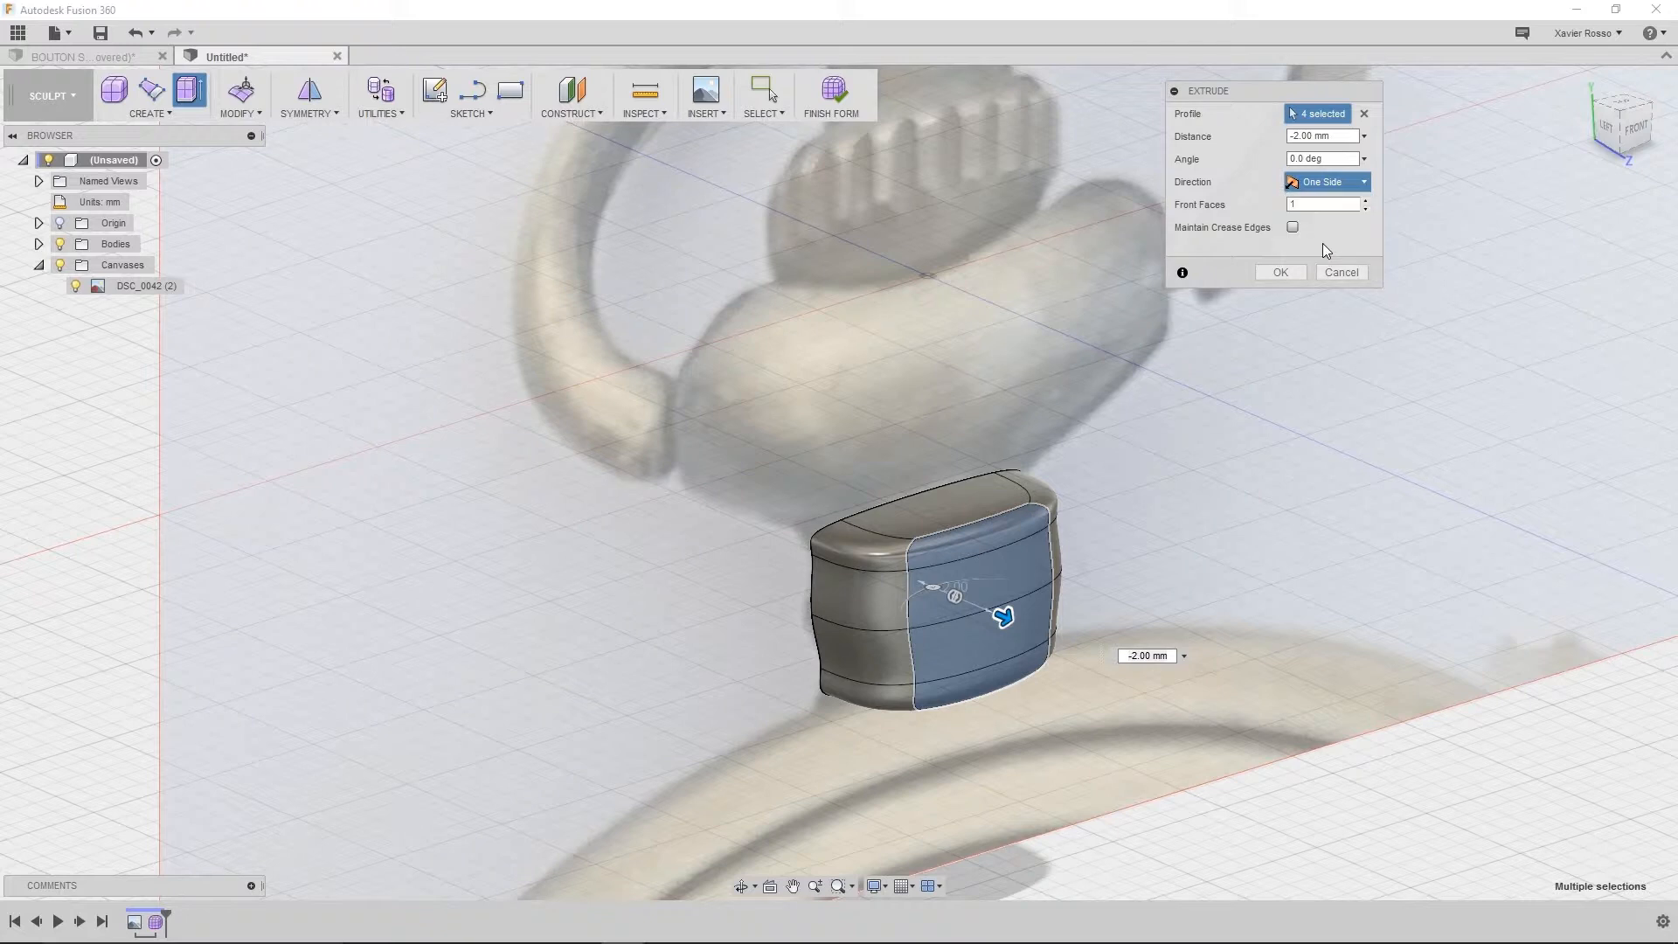
{"action": "mouse_move", "coordinate": [1003, 605]}
{"action": "middle_mouse_down", "text": "shift"}
{"action": "mouse_move", "coordinate": [966, 588]}
{"action": "mouse_move", "coordinate": [1006, 601]}
{"action": "mouse_move", "coordinate": [970, 603]}
{"action": "middle_mouse_up", "text": "shift"}
{"action": "middle_click_drag", "start_coordinate": [858, 557], "coordinate": [712, 550], "text": "shift"}
{"action": "scroll", "coordinate": [782, 573], "scroll_direction": "up", "scroll_amount": 4}
{"action": "scroll", "coordinate": [815, 574], "scroll_direction": "up", "scroll_amount": 1}
{"action": "middle_click_drag", "start_coordinate": [948, 548], "coordinate": [910, 554]}
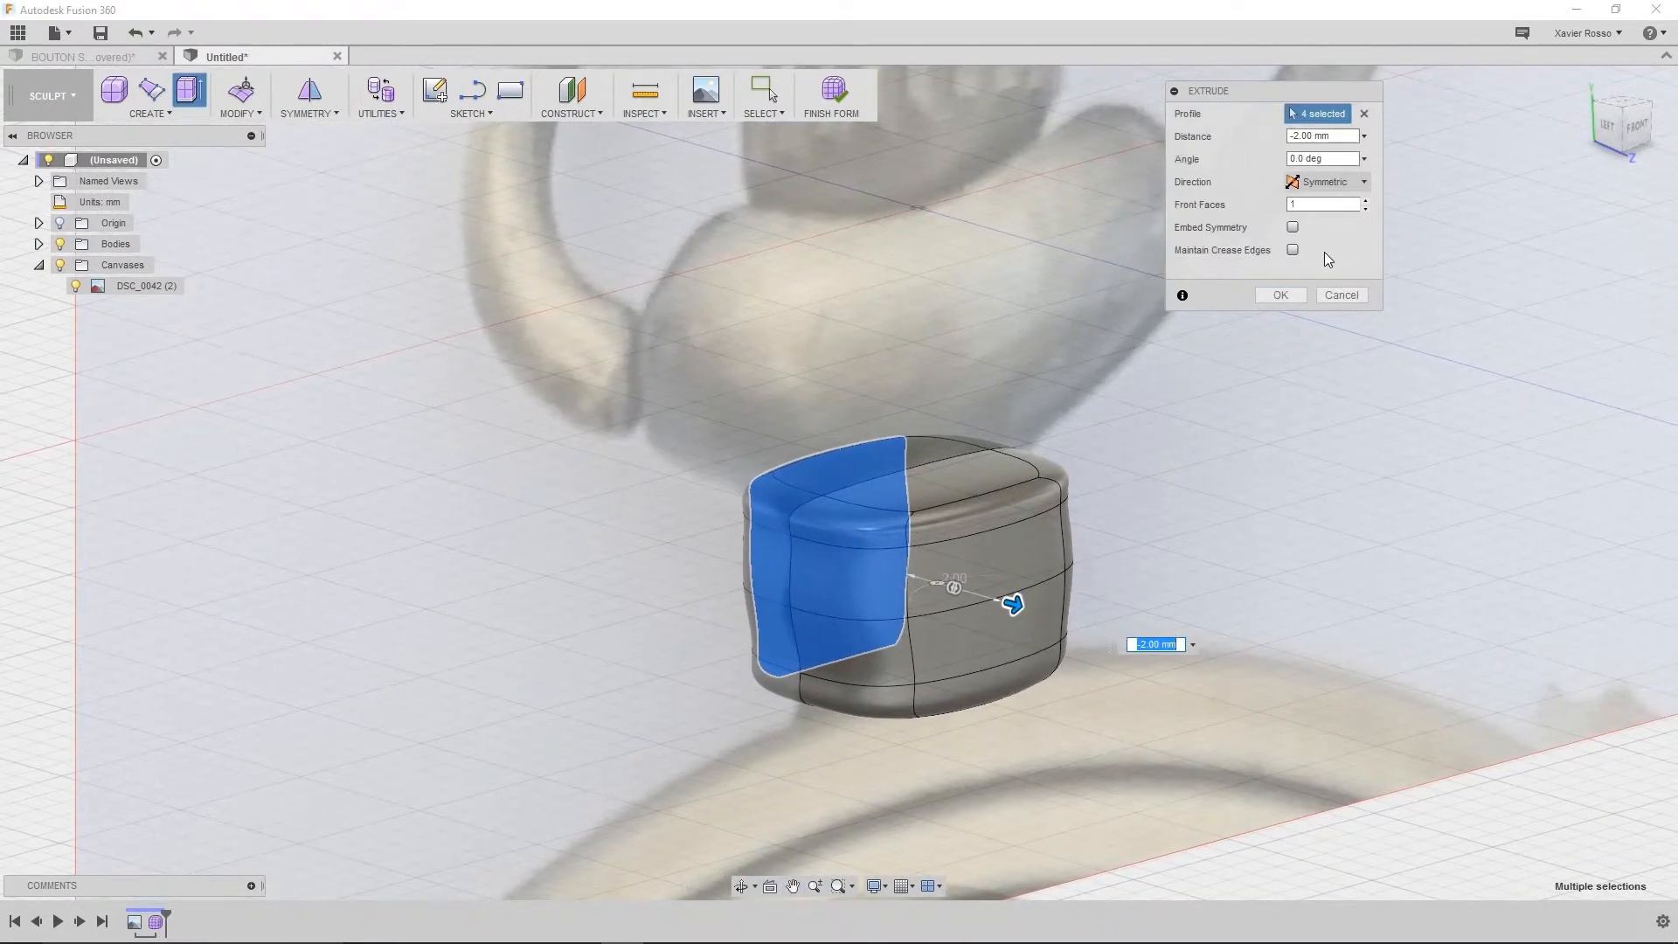
Try the symmetric extrusion with 5 front faces, compare it from the side, and return the count to 1
{"action": "left_click", "coordinate": [1365, 202]}
{"action": "left_click", "coordinate": [1365, 202]}
{"action": "left_click", "coordinate": [1365, 202]}
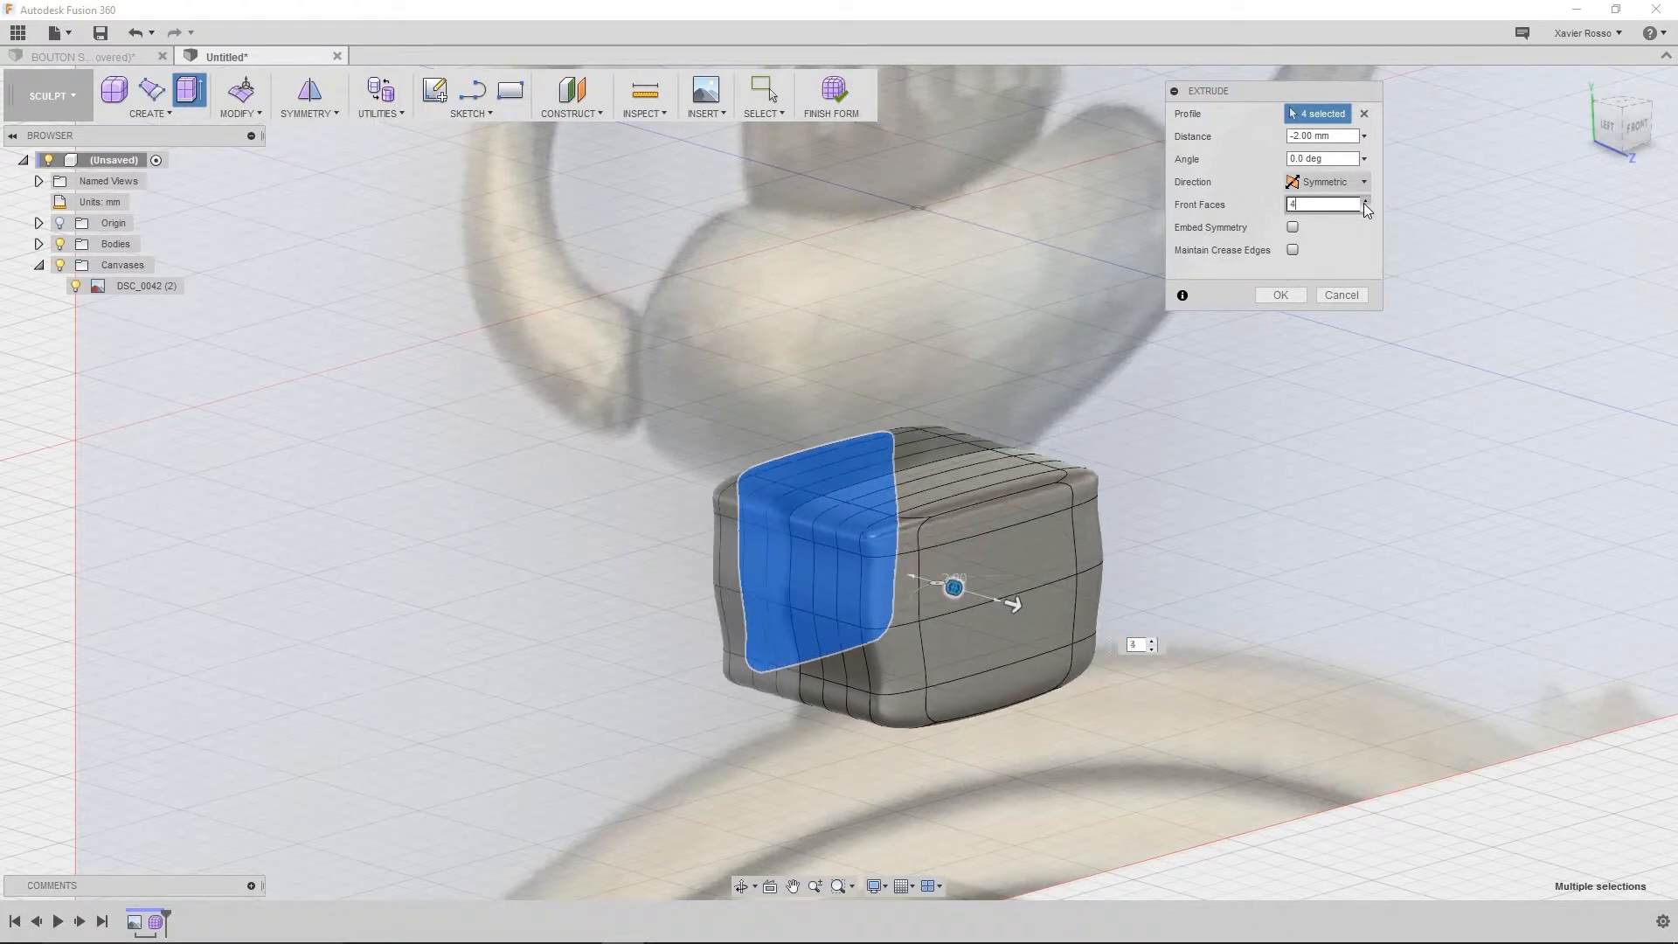
{"action": "left_click", "coordinate": [1365, 202]}
{"action": "middle_click_drag", "start_coordinate": [1152, 425], "coordinate": [1037, 481], "text": "shift"}
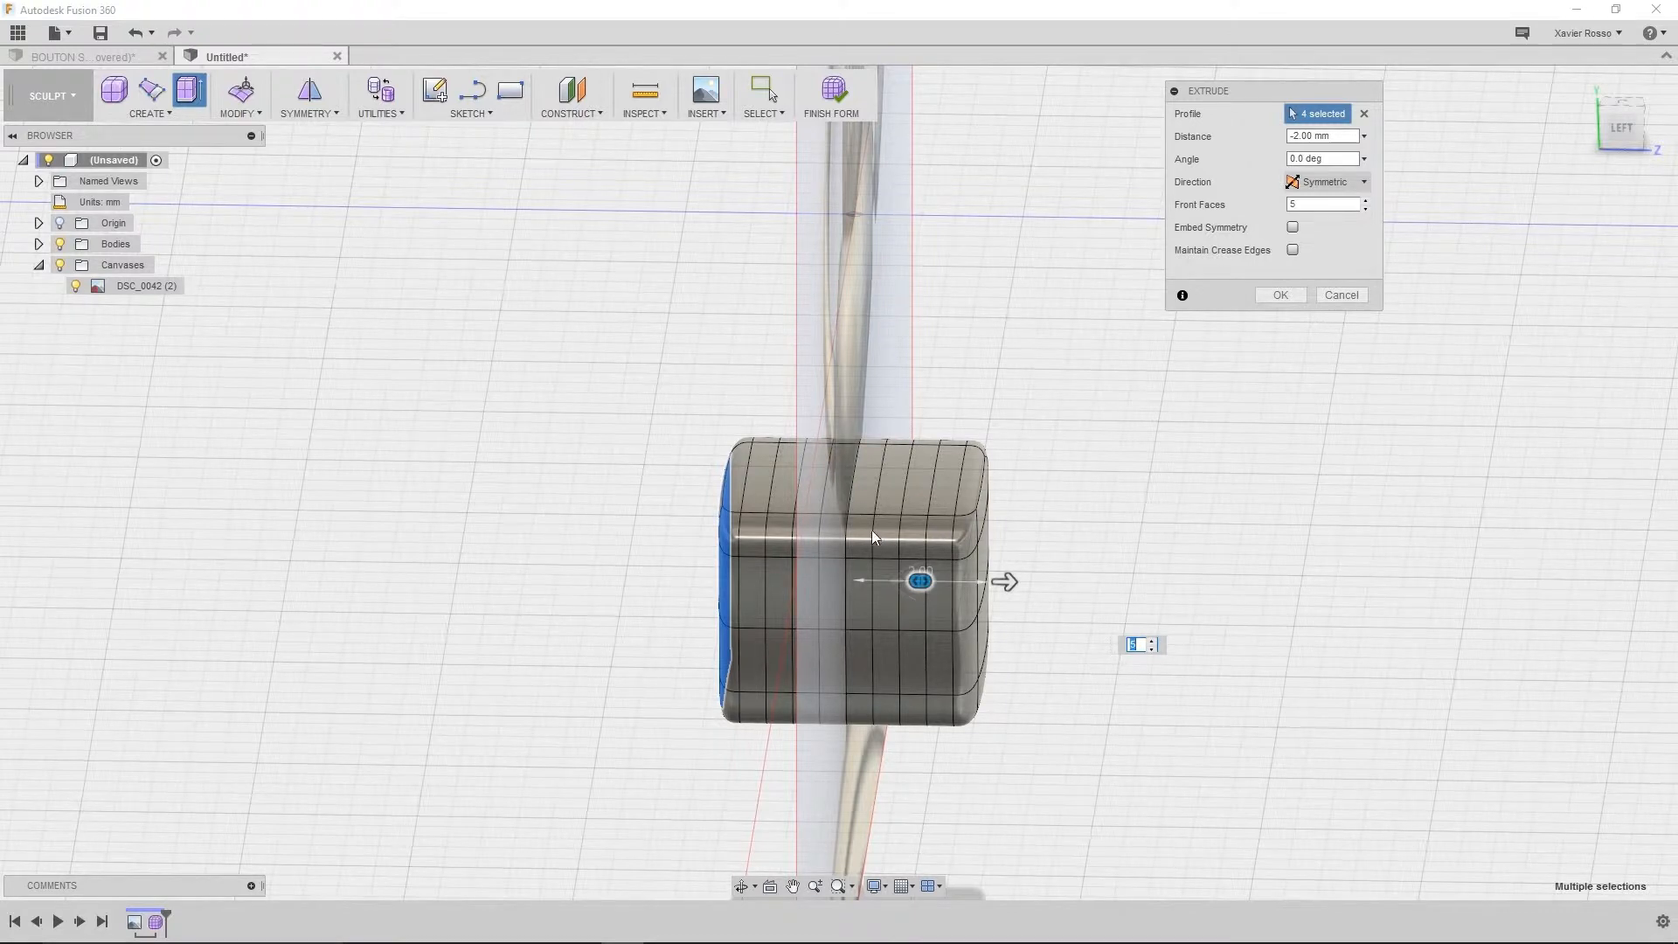
{"action": "middle_click_drag", "start_coordinate": [946, 528], "coordinate": [893, 582], "text": "shift"}
{"action": "left_click", "coordinate": [1365, 208]}
{"action": "left_click", "coordinate": [1365, 208]}
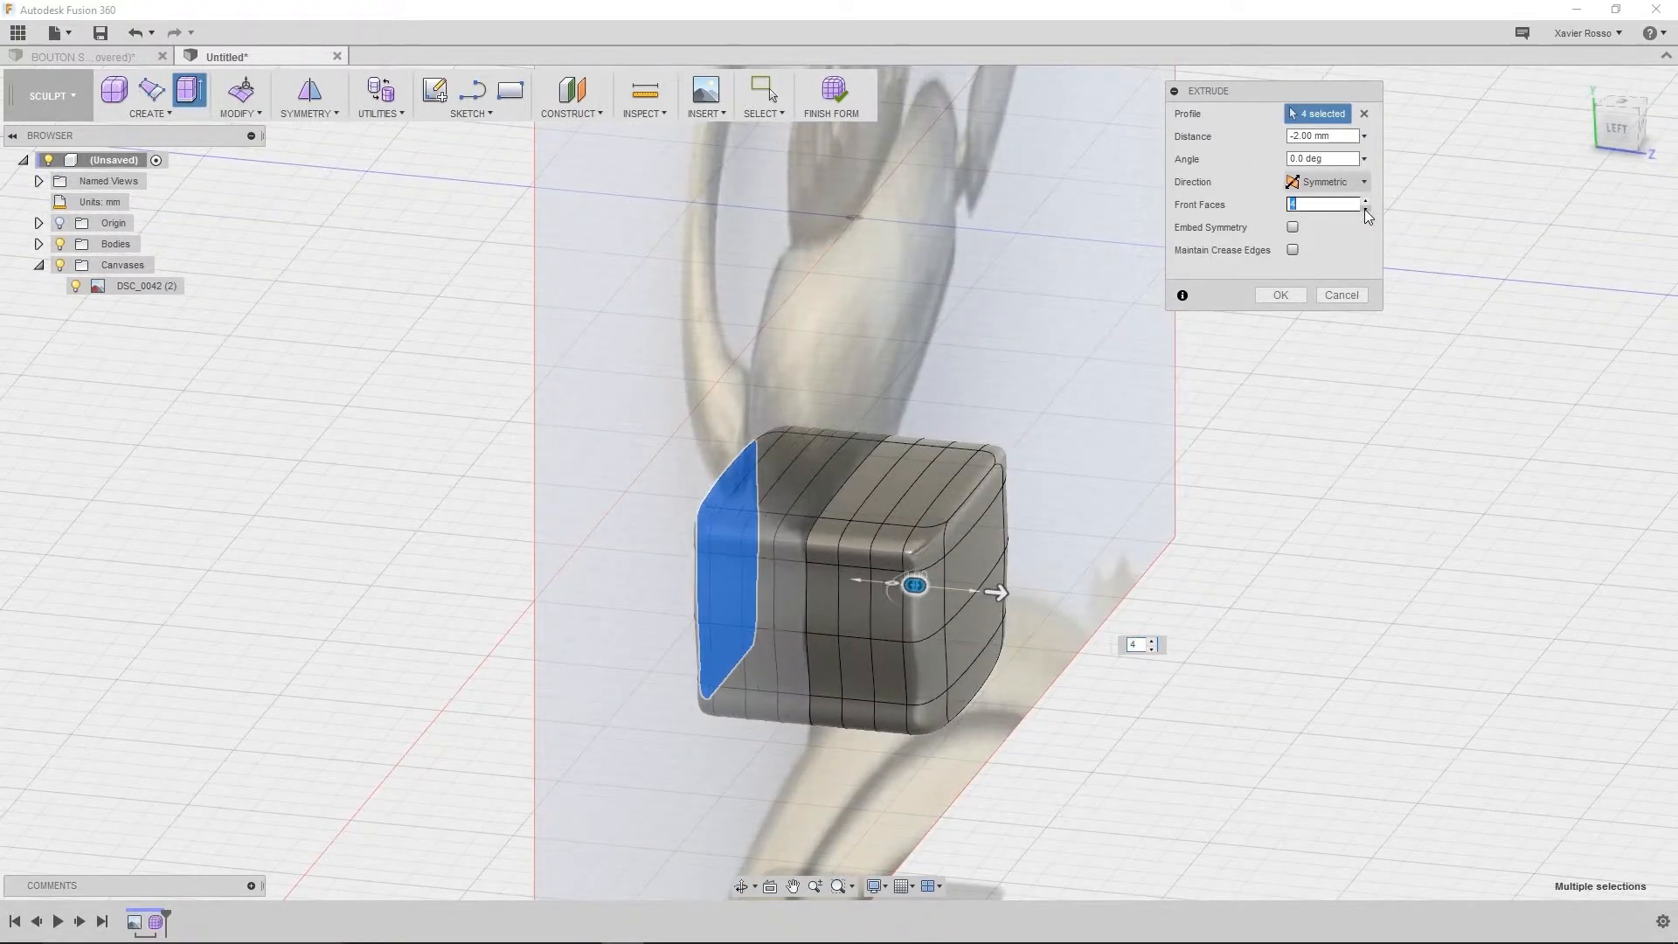
{"action": "left_click", "coordinate": [1365, 210]}
{"action": "left_click", "coordinate": [1365, 211]}
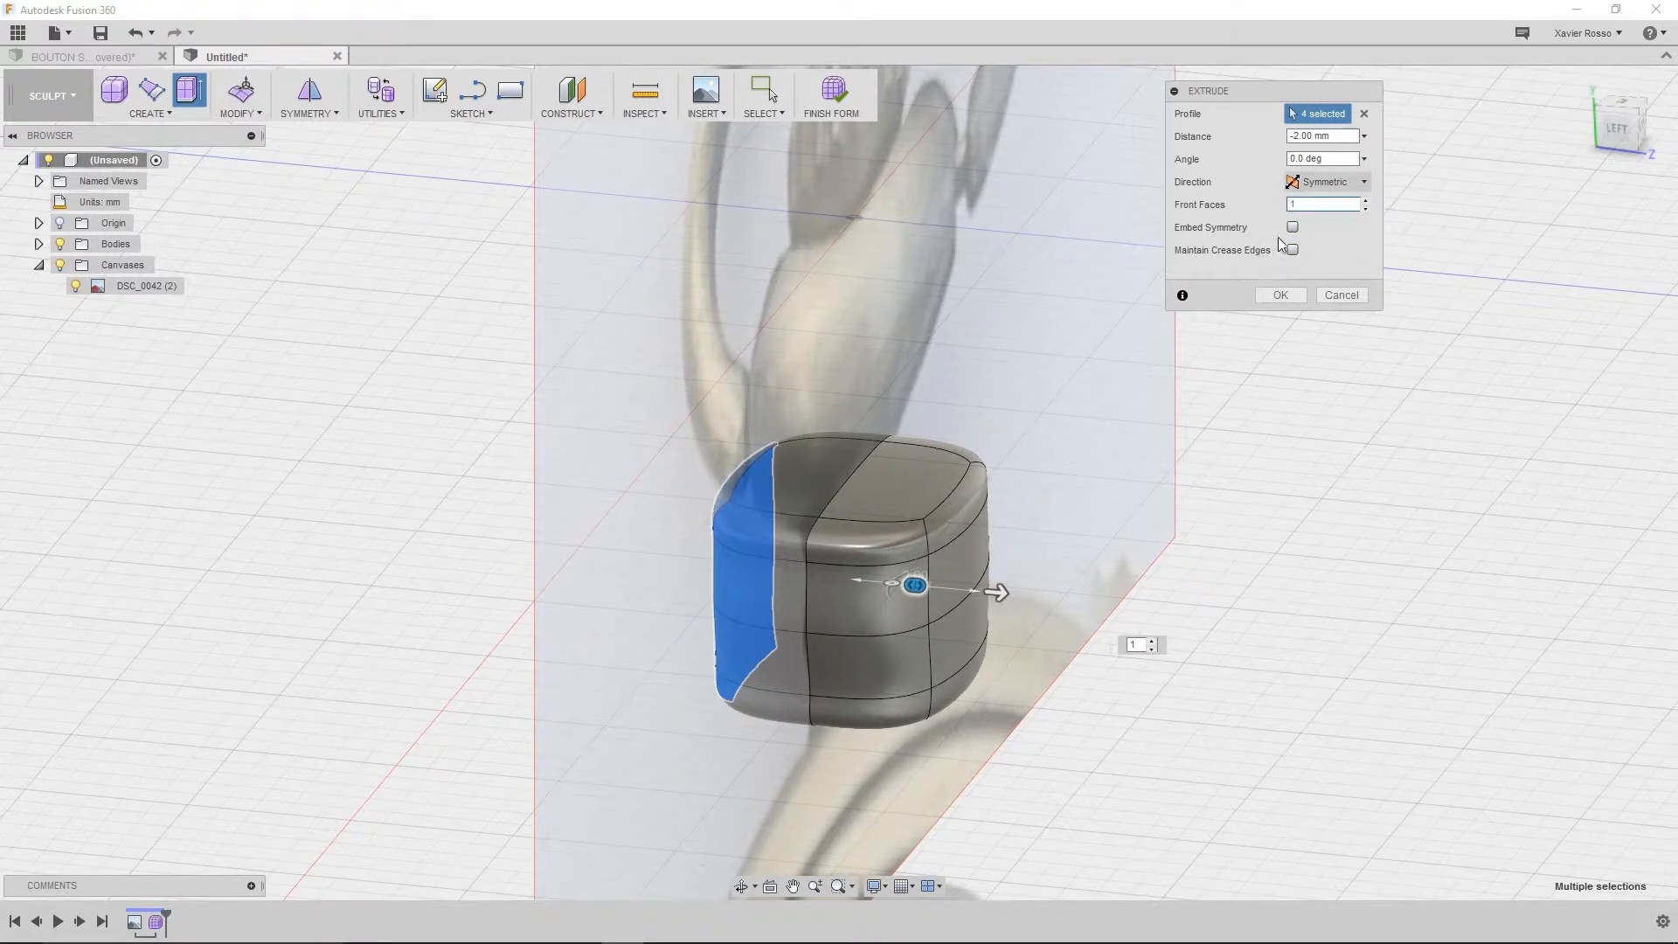
Preview Embed Symmetry, keep it and Maintain Crease Edges off, and finish the symmetric -2 mm extrusion
{"action": "left_click", "coordinate": [1292, 227]}
{"action": "middle_click_drag", "start_coordinate": [895, 480], "coordinate": [886, 469], "text": "shift"}
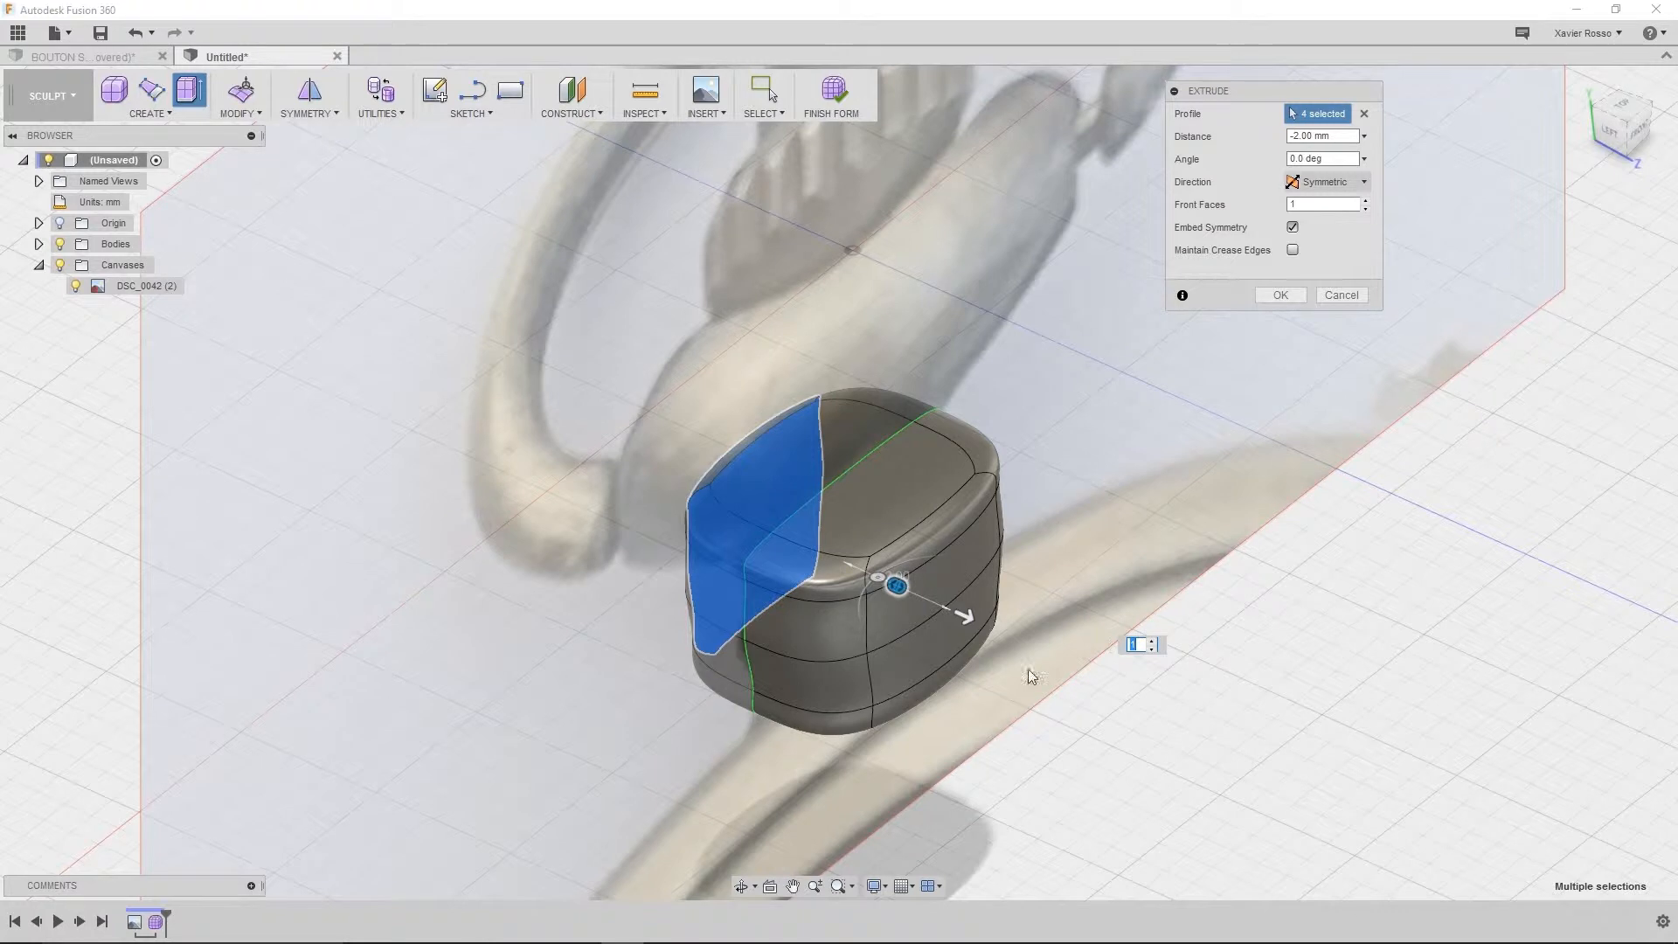
{"action": "left_click", "coordinate": [1292, 227]}
{"action": "left_click", "coordinate": [1293, 250]}
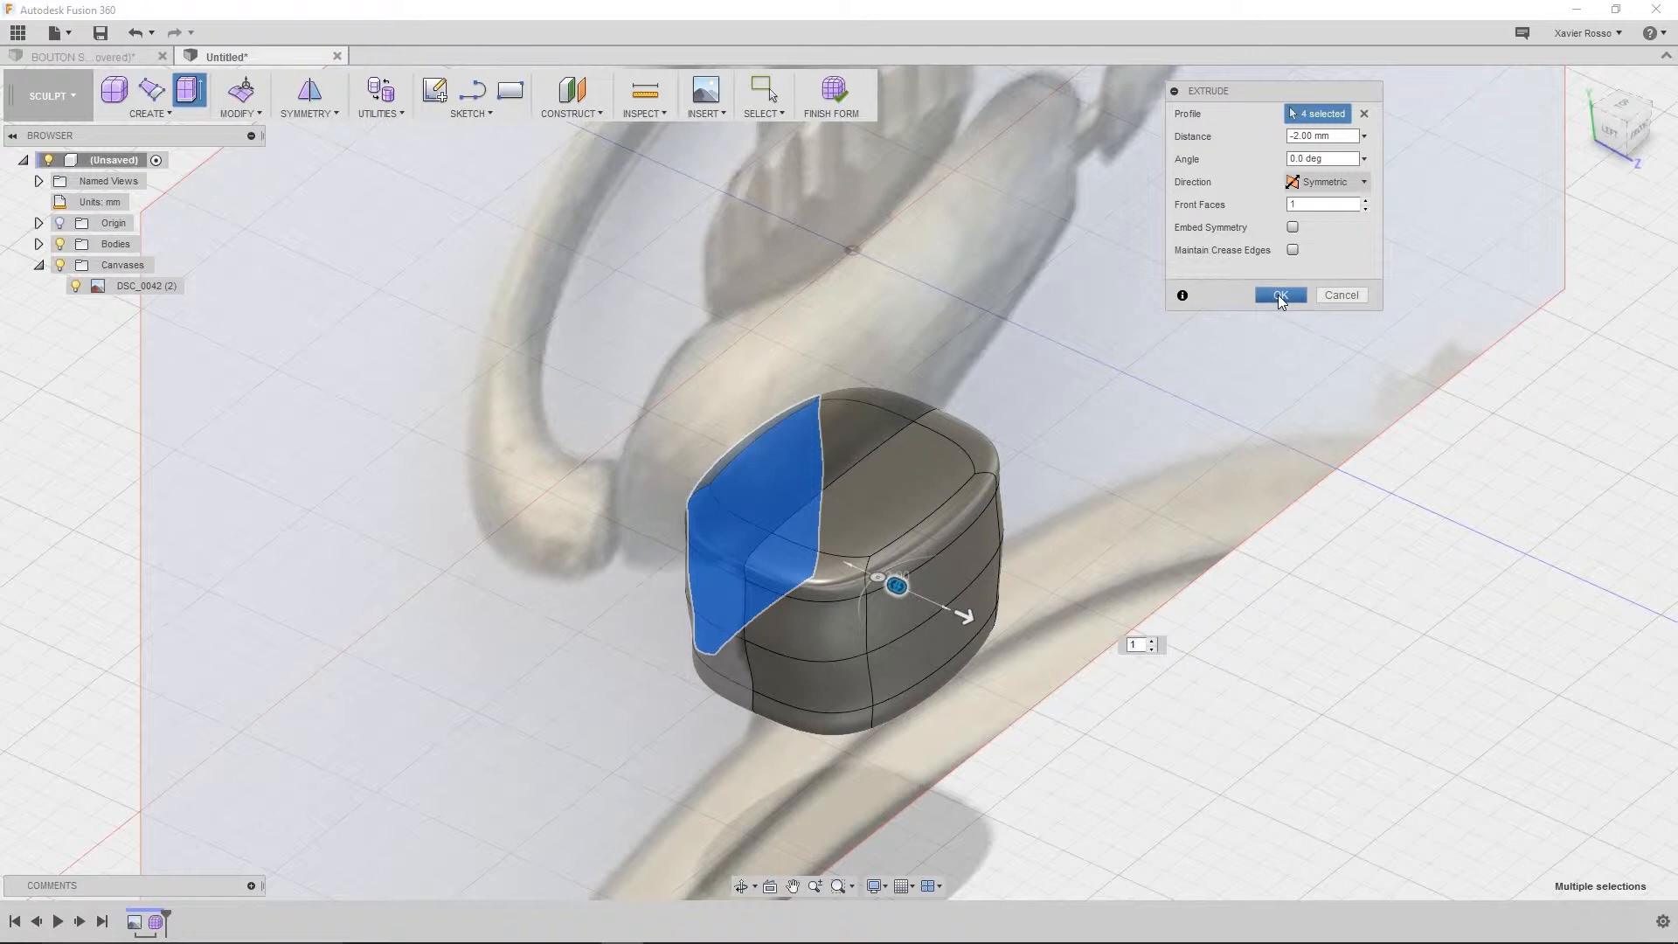
{"action": "left_click", "coordinate": [1281, 296]}
Delete the middle edge across the neck's top to merge its two faces into one
{"action": "middle_click_drag", "start_coordinate": [1137, 509], "coordinate": [915, 486], "text": "shift"}
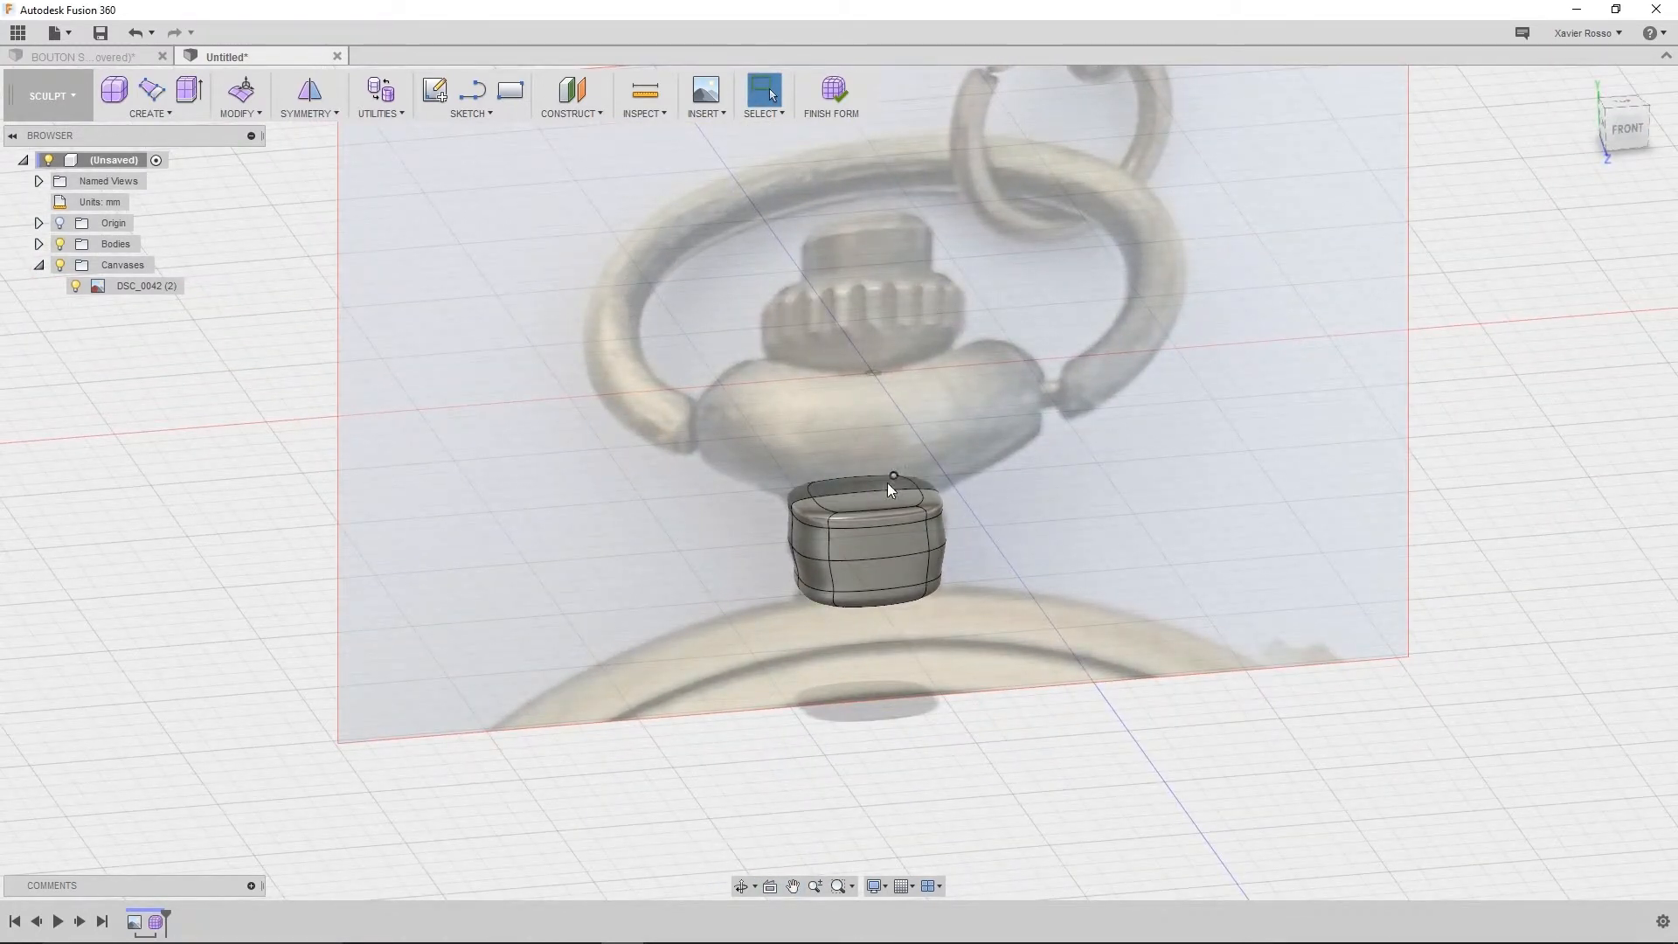
{"action": "scroll", "coordinate": [888, 486], "scroll_direction": "up", "scroll_amount": 6}
{"action": "scroll", "coordinate": [786, 516], "scroll_direction": "up", "scroll_amount": 3}
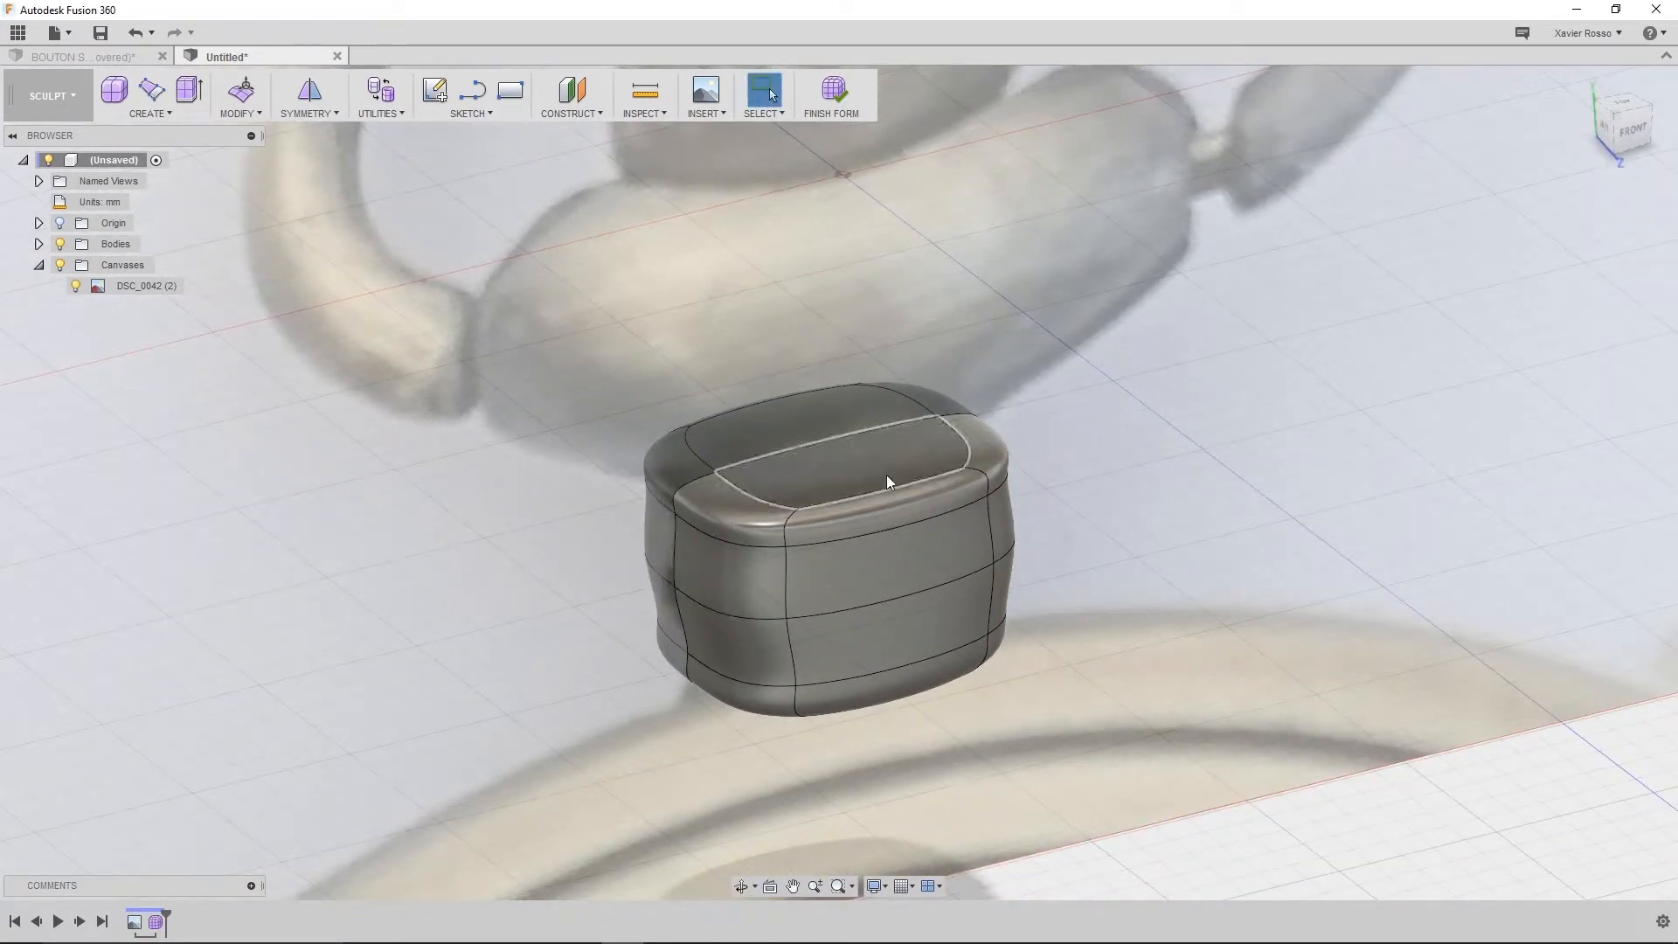
{"action": "middle_click_drag", "start_coordinate": [863, 458], "coordinate": [940, 512]}
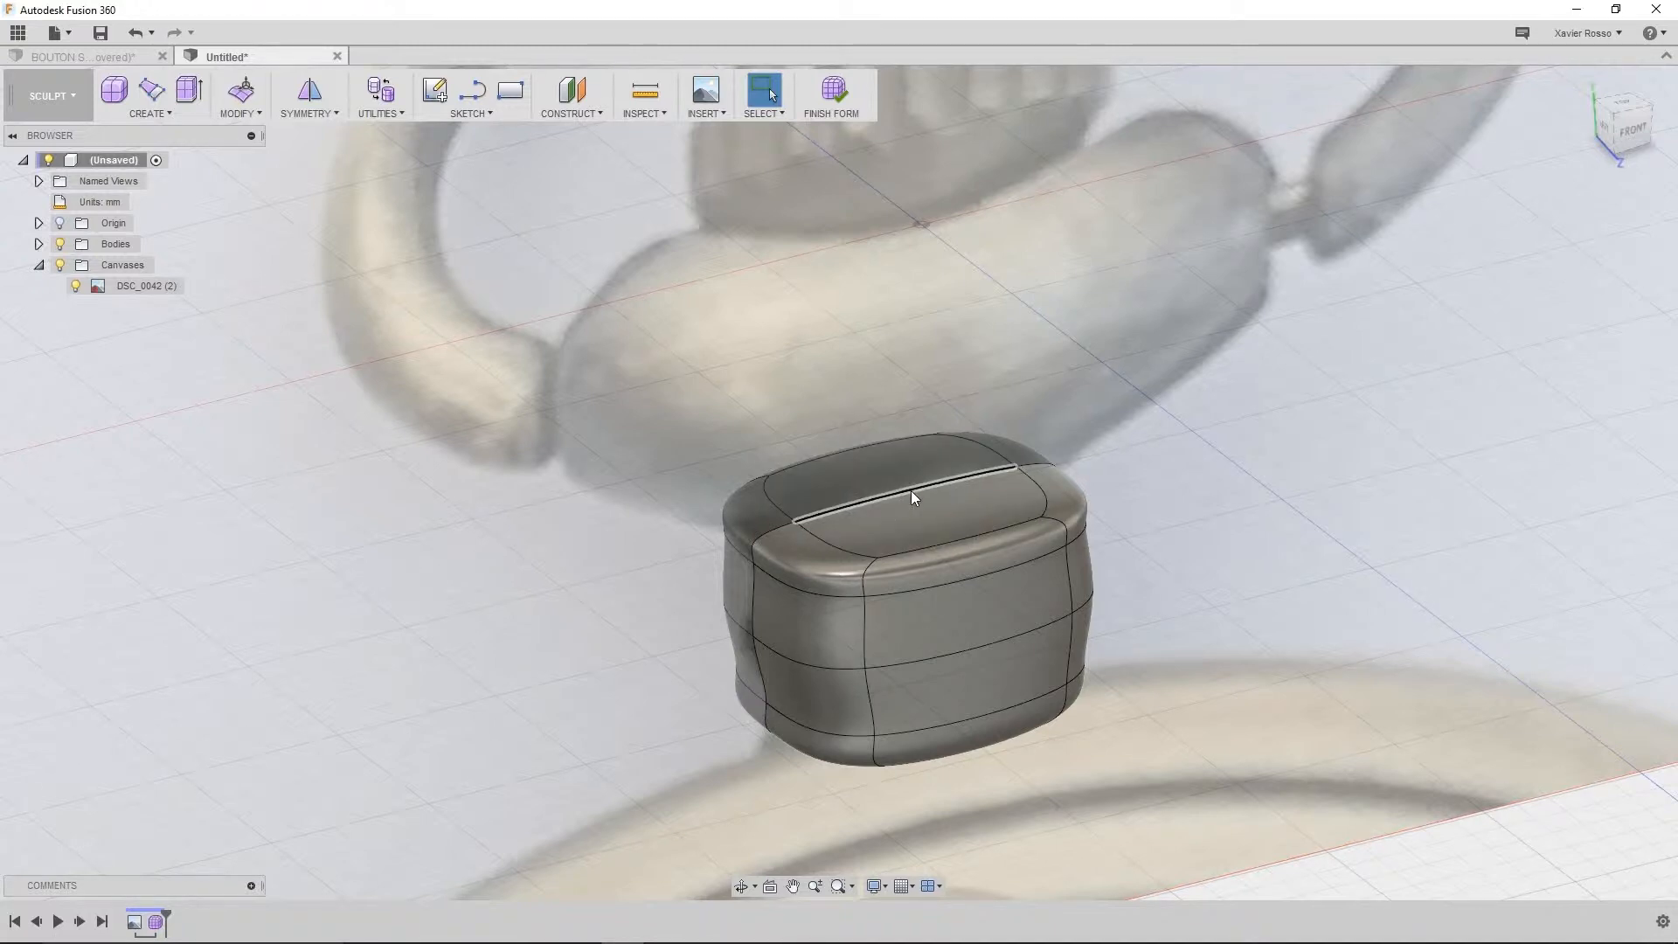
{"action": "scroll", "coordinate": [914, 496], "scroll_direction": "down", "scroll_amount": 3}
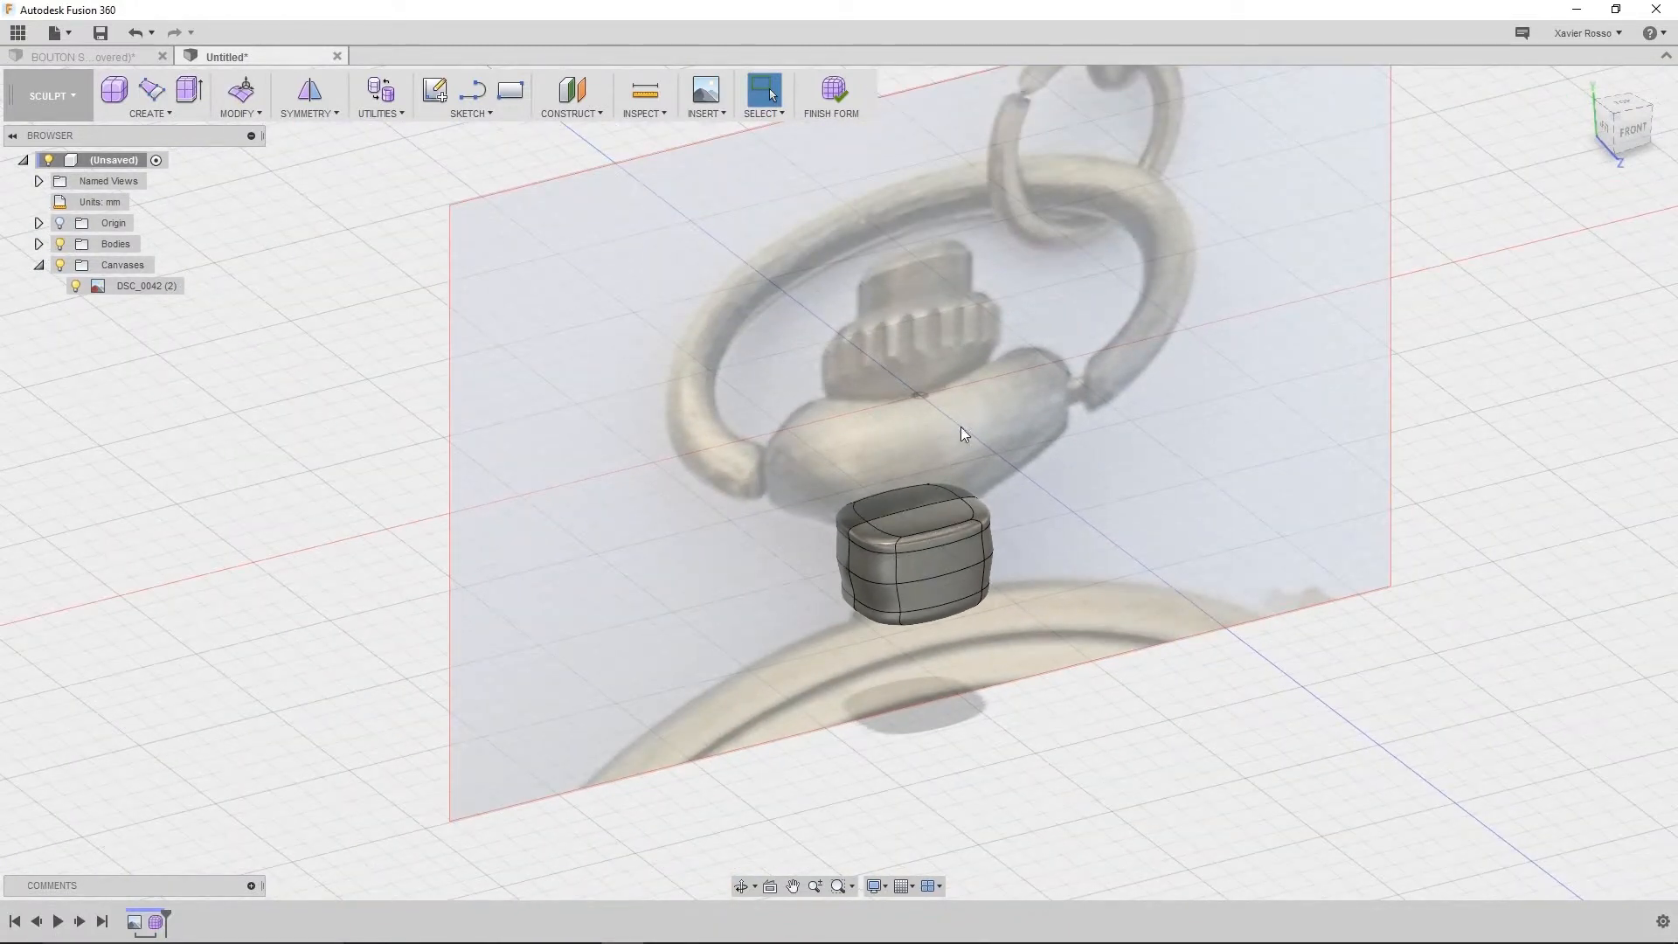
{"action": "scroll", "coordinate": [914, 516], "scroll_direction": "up", "scroll_amount": 6}
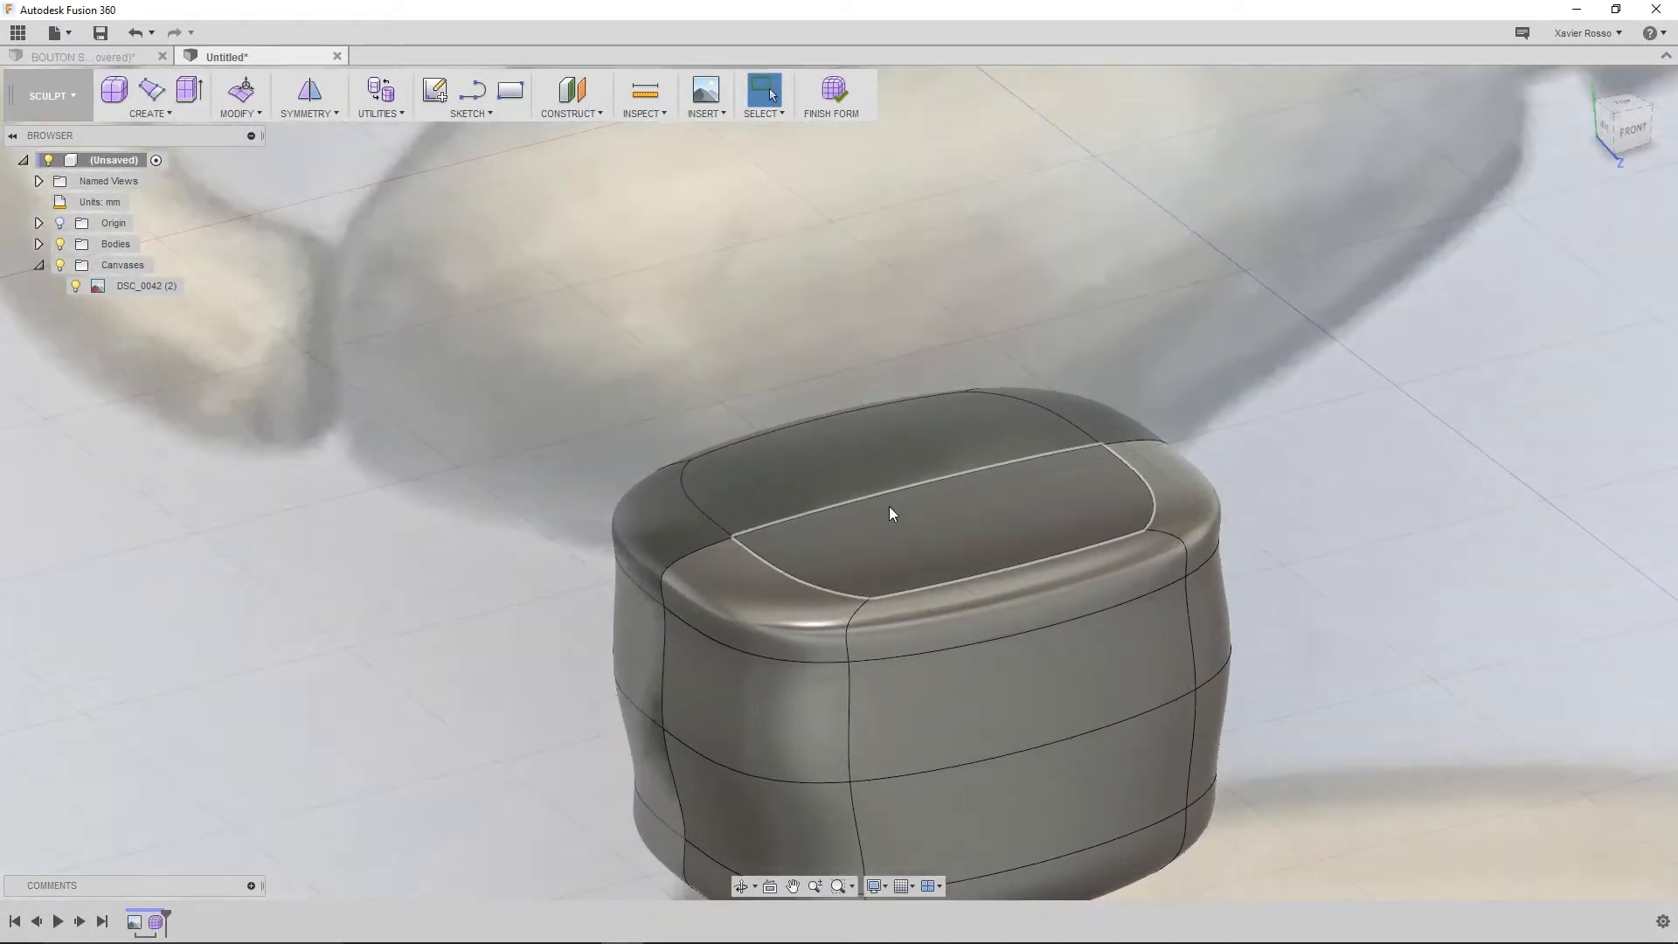
{"action": "left_click", "coordinate": [879, 493]}
{"action": "left_click", "coordinate": [1364, 442]}
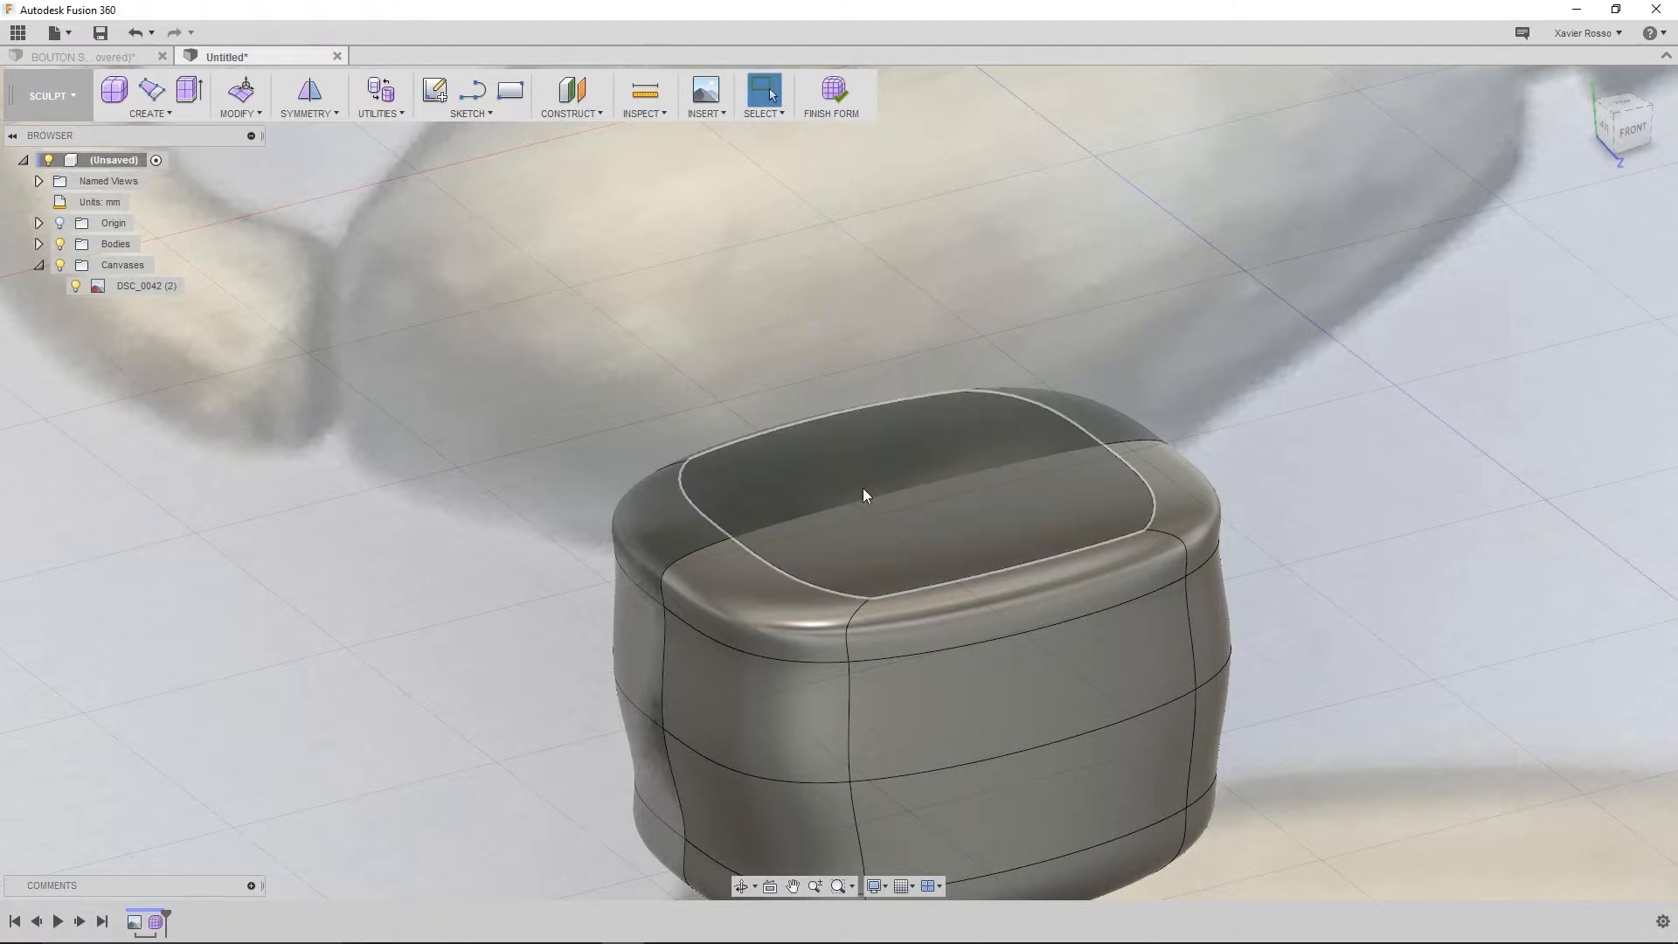
Extrude the merged top face of the neck upward to one side with a distance of -1.50 mm
{"action": "left_click", "coordinate": [922, 512]}
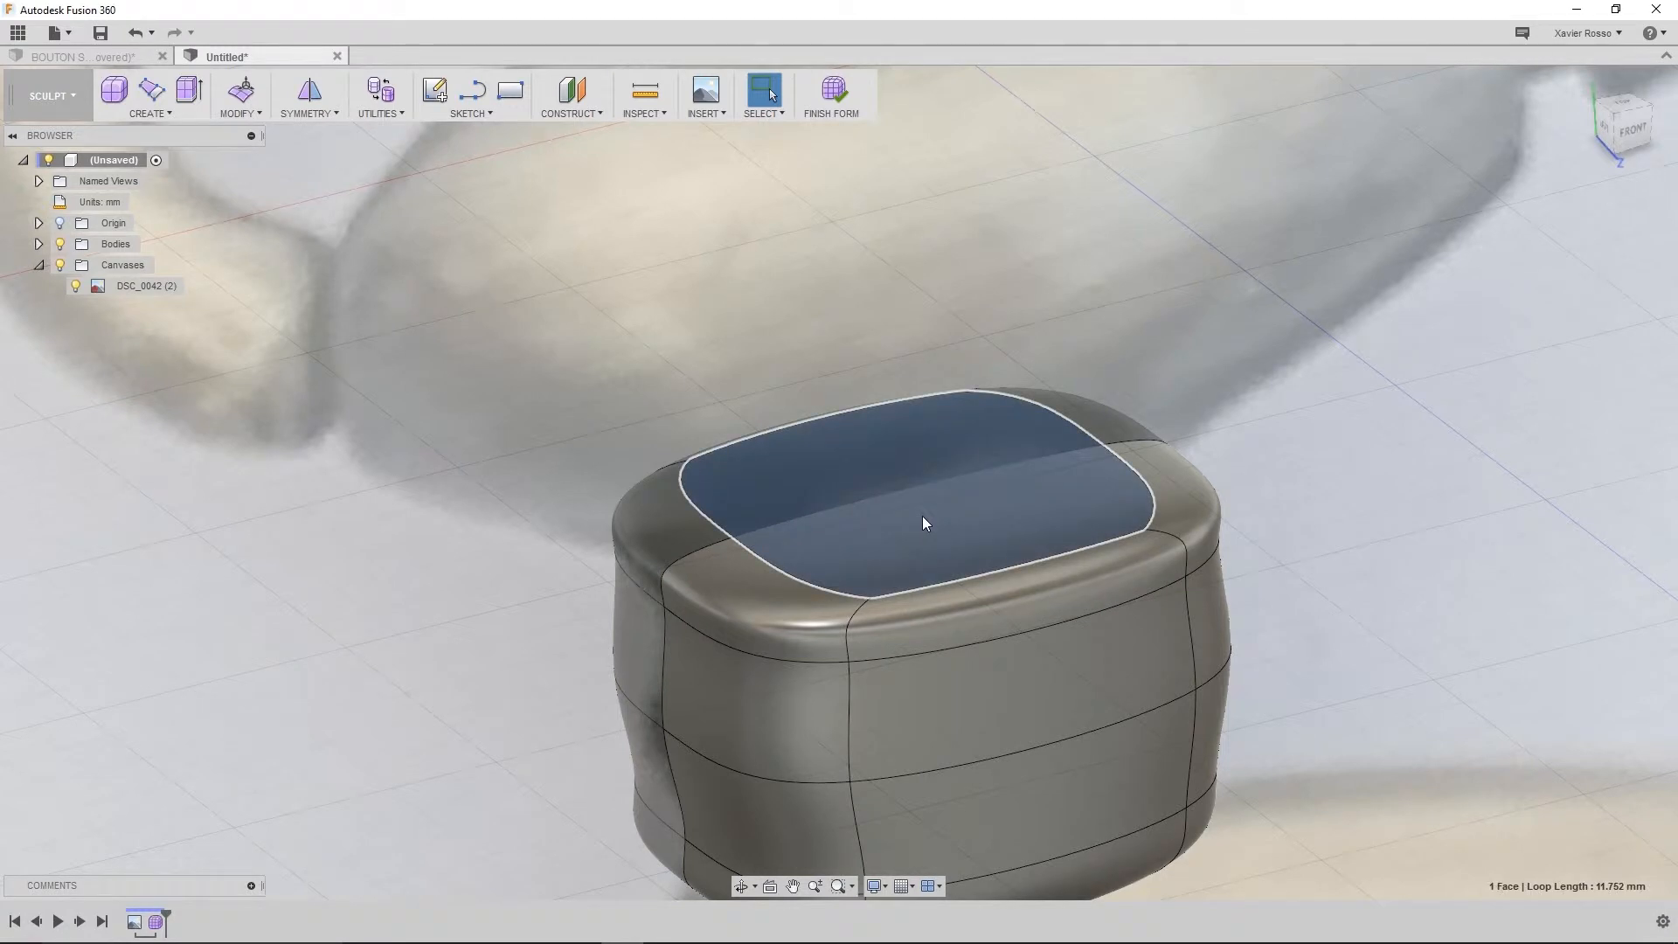
{"action": "left_click", "coordinate": [133, 113]}
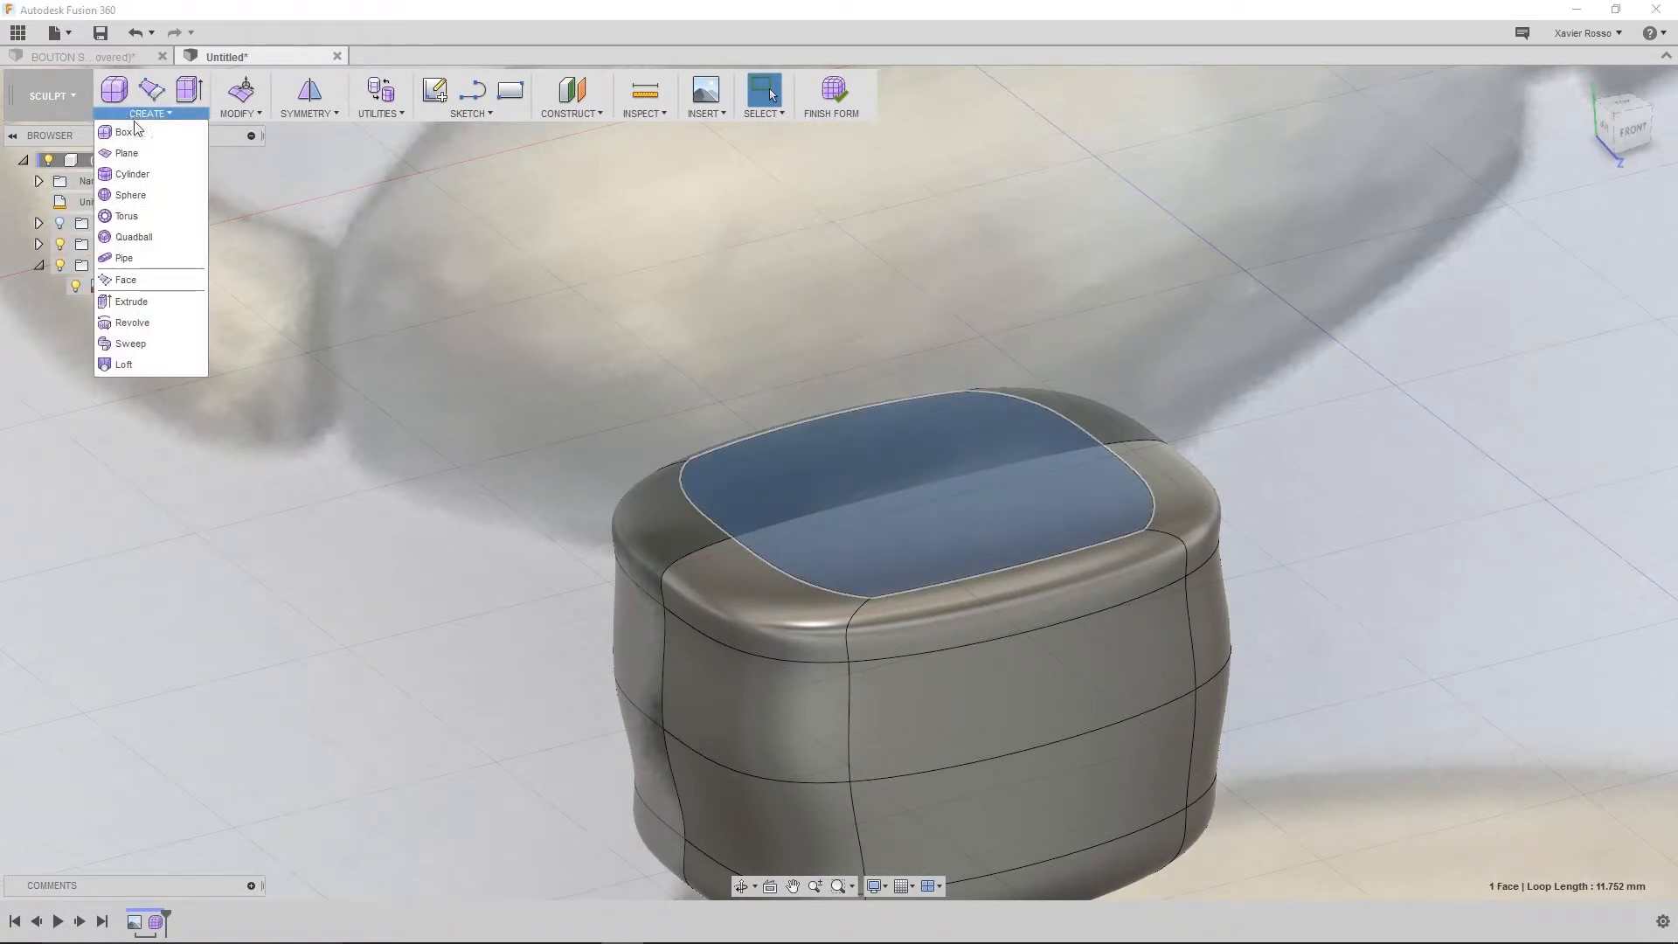
{"action": "left_click", "coordinate": [131, 302]}
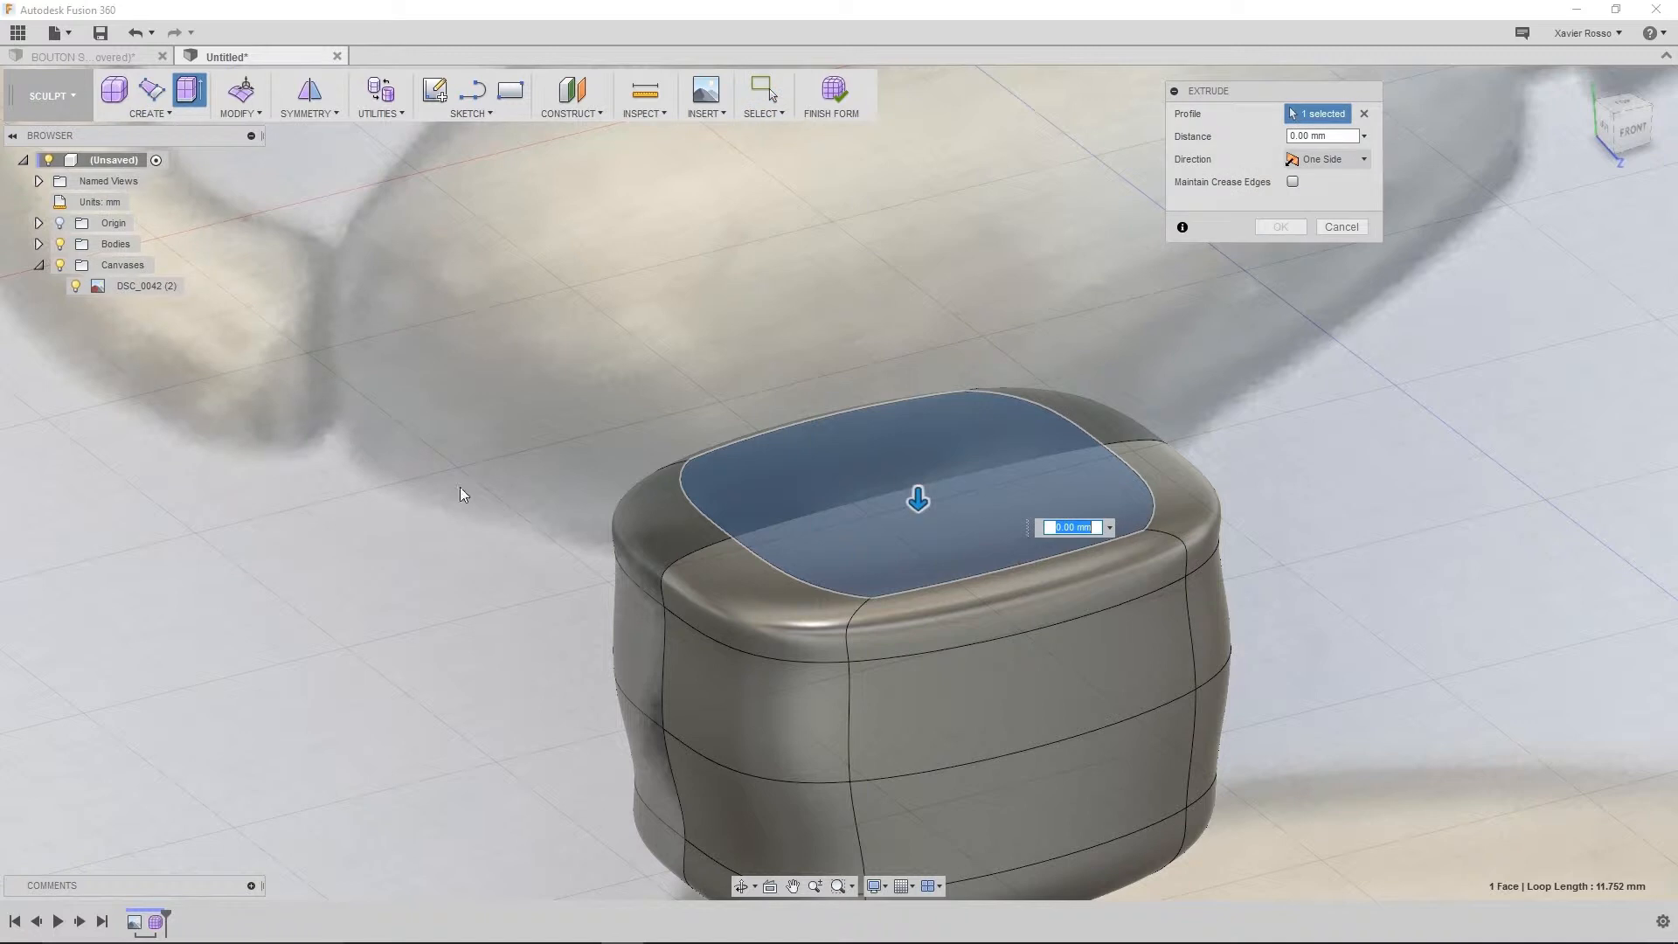
{"action": "left_click_drag", "start_coordinate": [928, 471], "coordinate": [949, 420]}
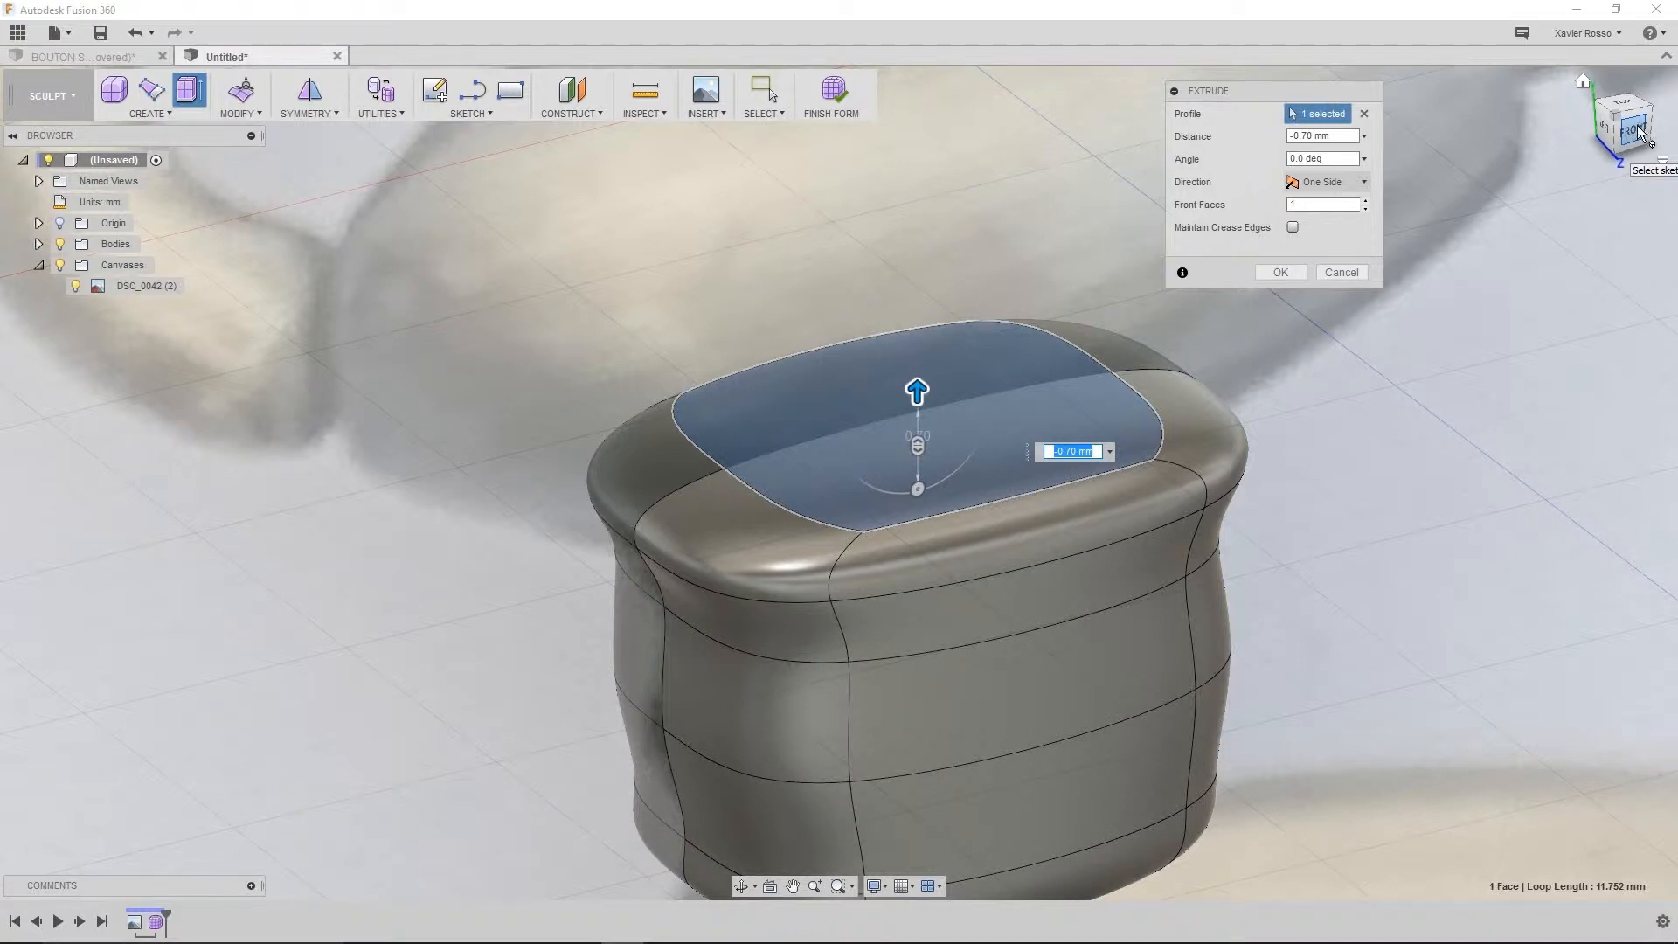
{"action": "left_click_drag", "start_coordinate": [1639, 133], "coordinate": [1629, 147]}
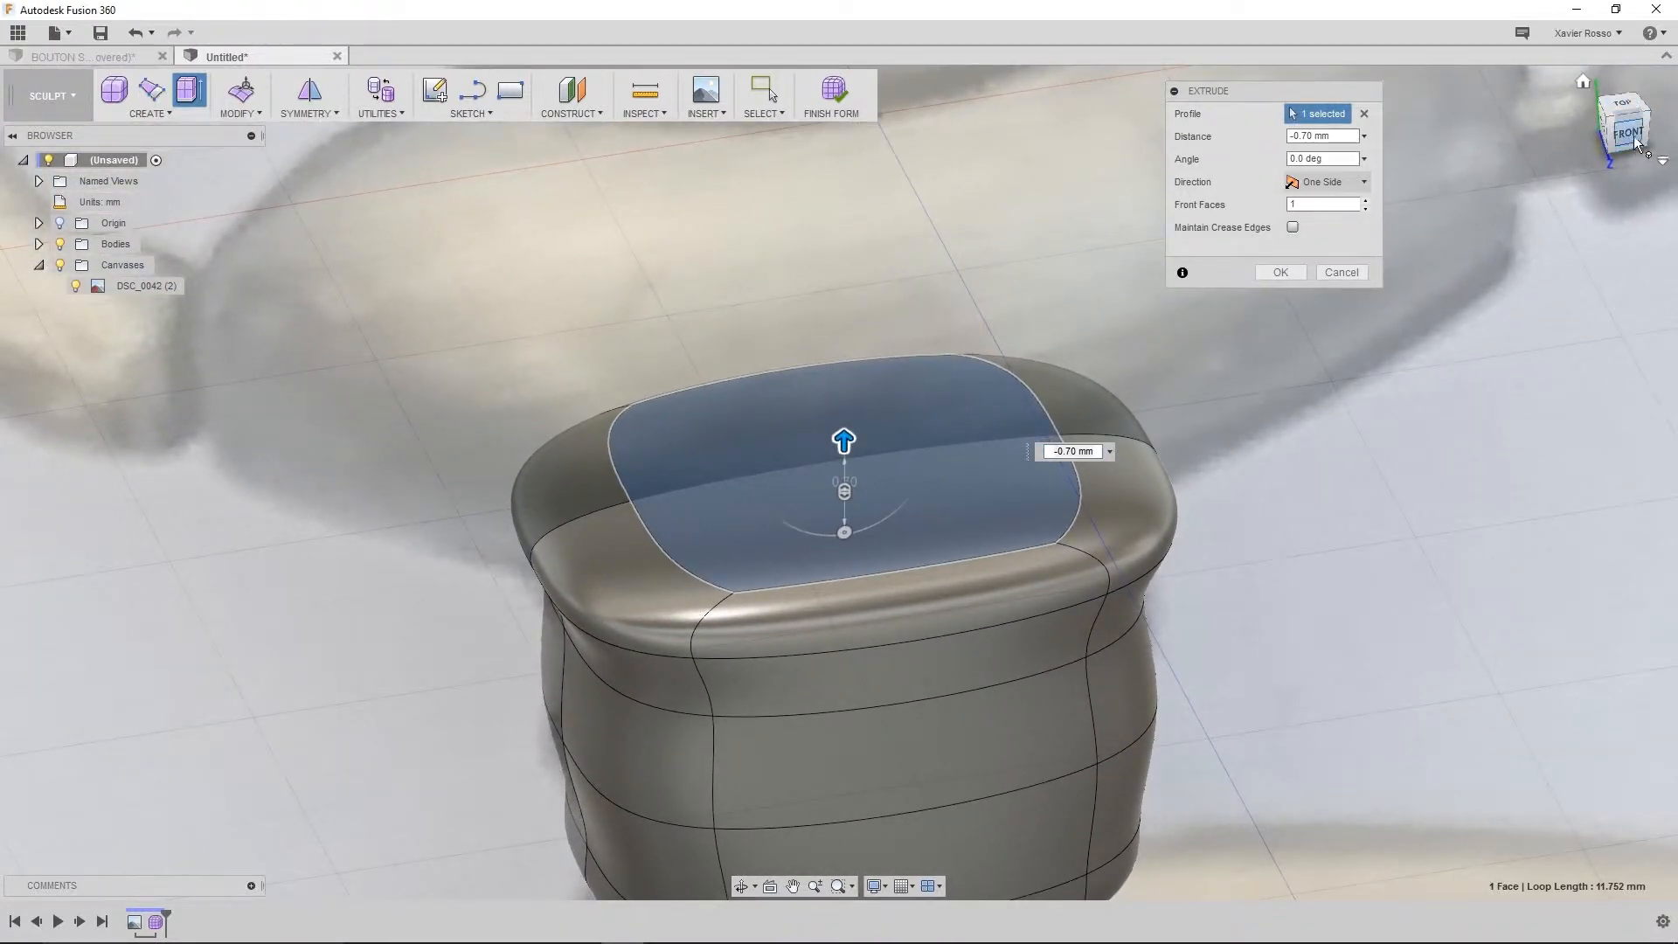
{"action": "left_click", "coordinate": [1634, 136]}
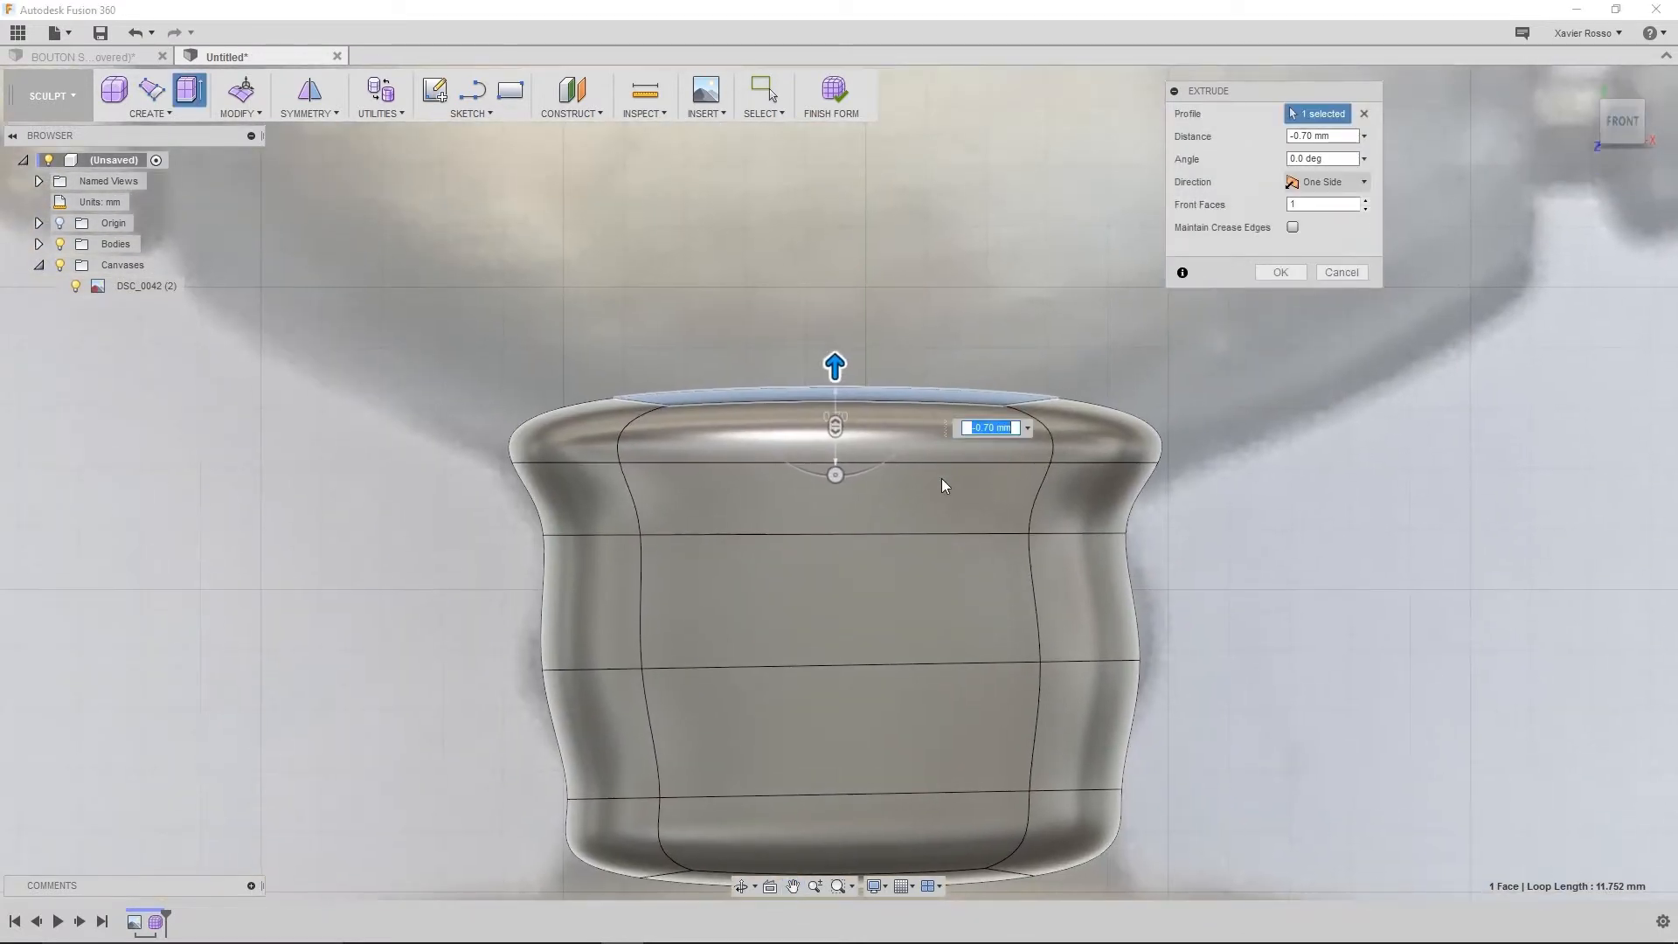
{"action": "scroll", "coordinate": [949, 477], "scroll_direction": "down", "scroll_amount": 3}
{"action": "left_click_drag", "start_coordinate": [909, 419], "coordinate": [909, 362]}
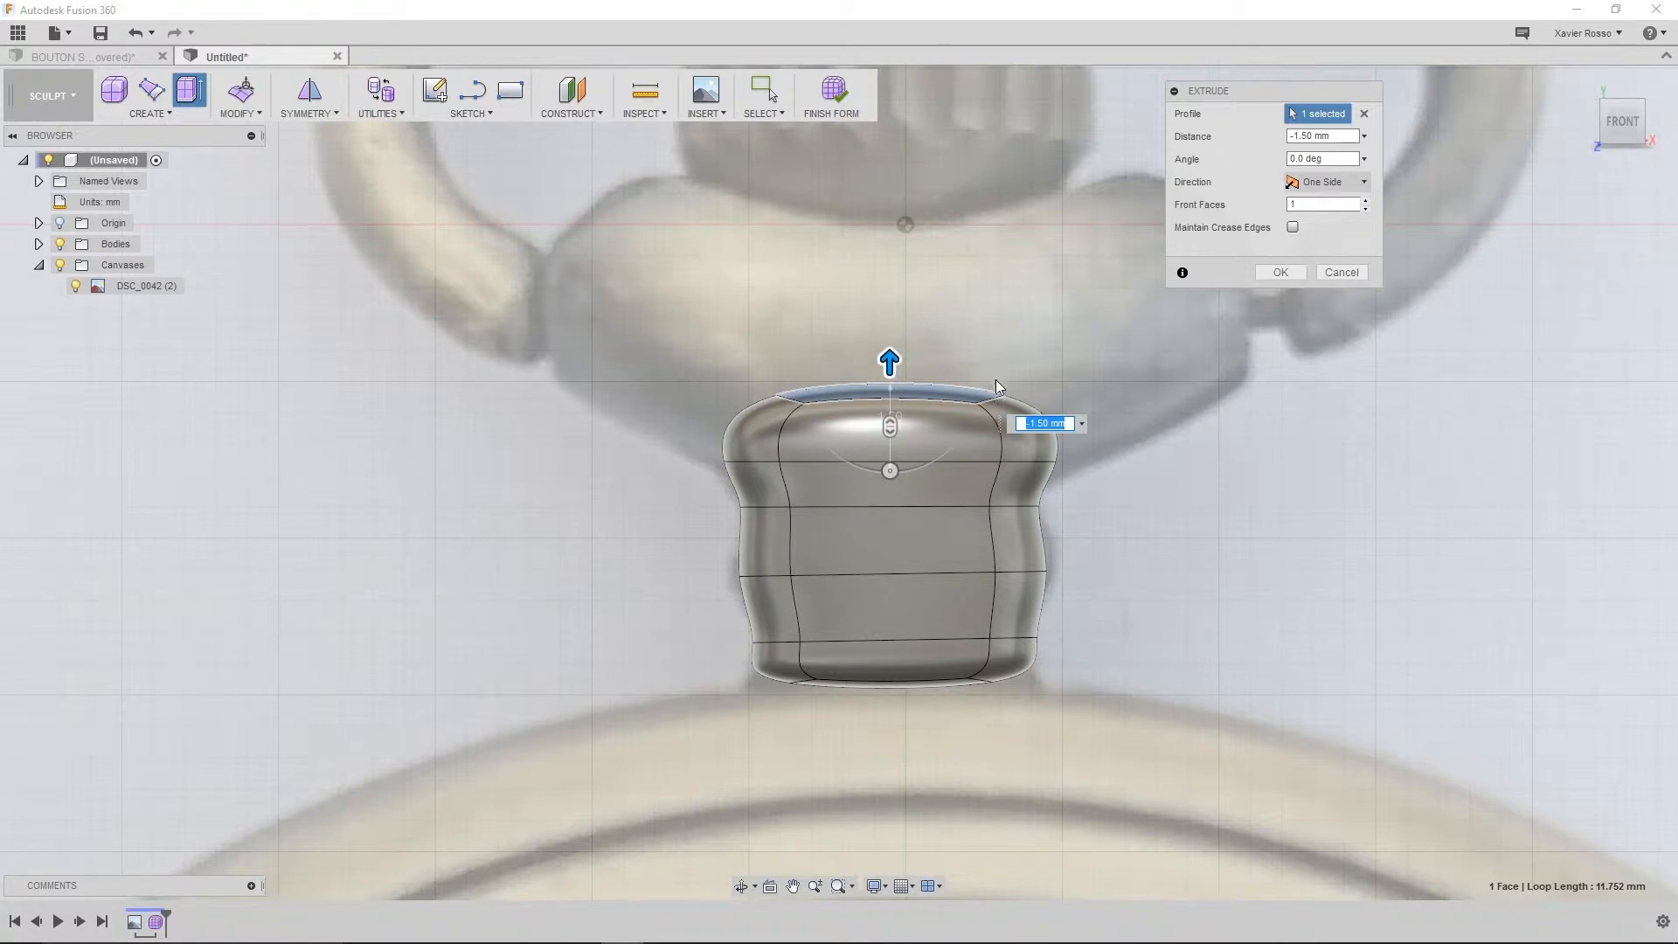
{"action": "middle_click_drag", "start_coordinate": [1076, 411], "coordinate": [1161, 336], "text": "shift"}
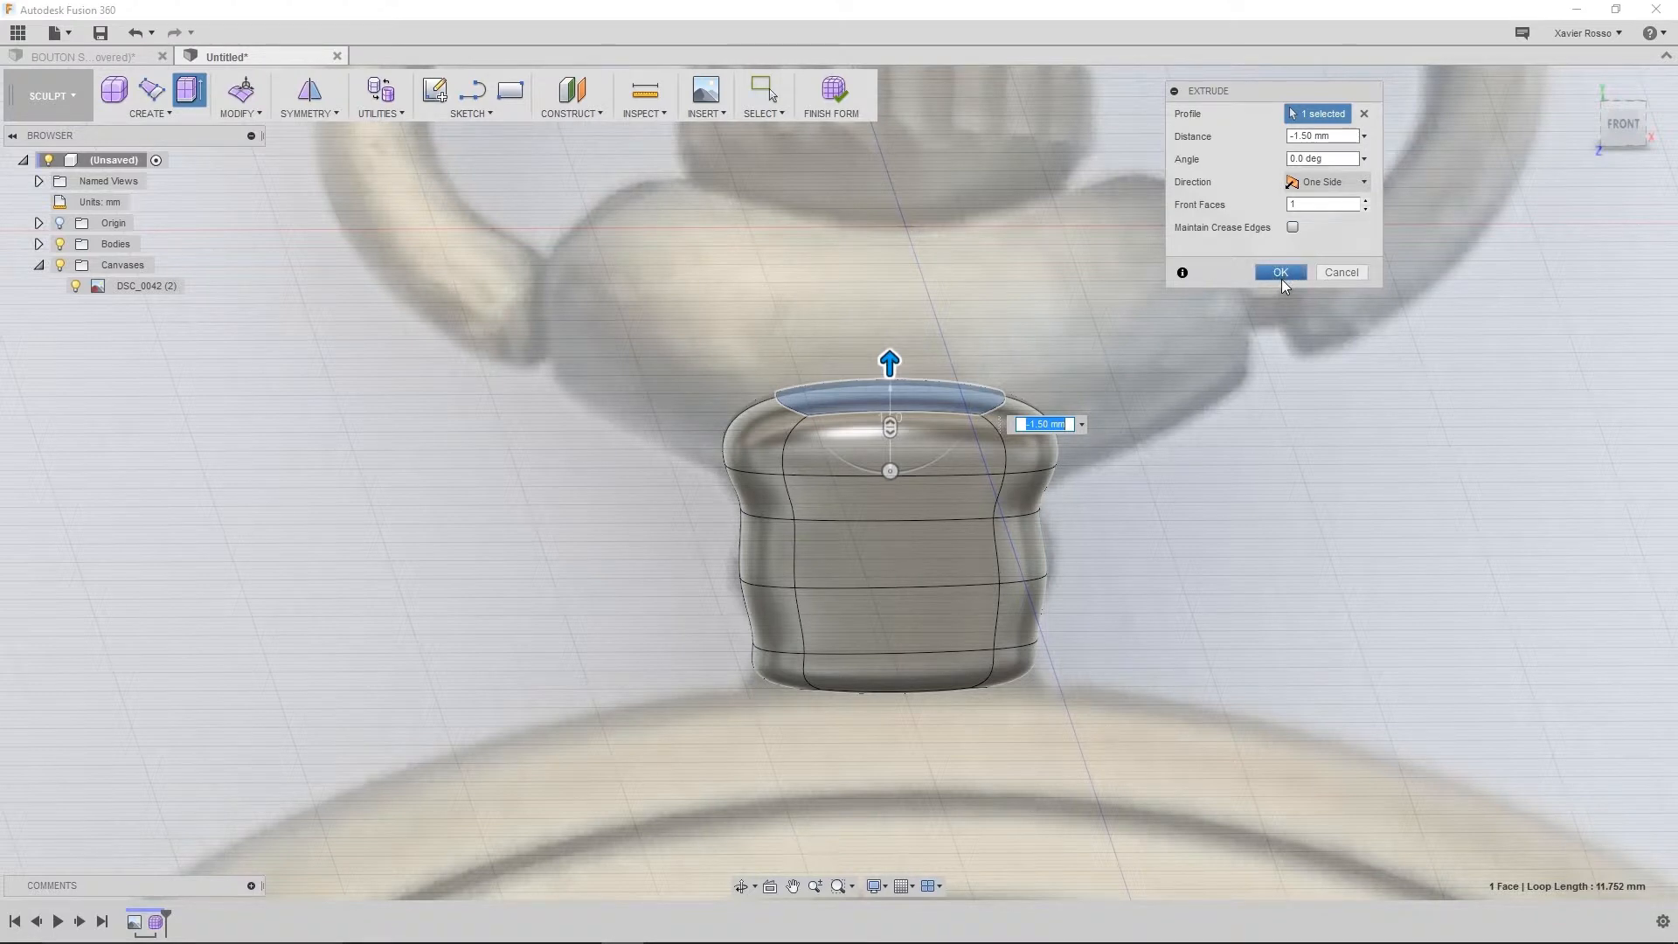
{"action": "left_click", "coordinate": [1279, 273]}
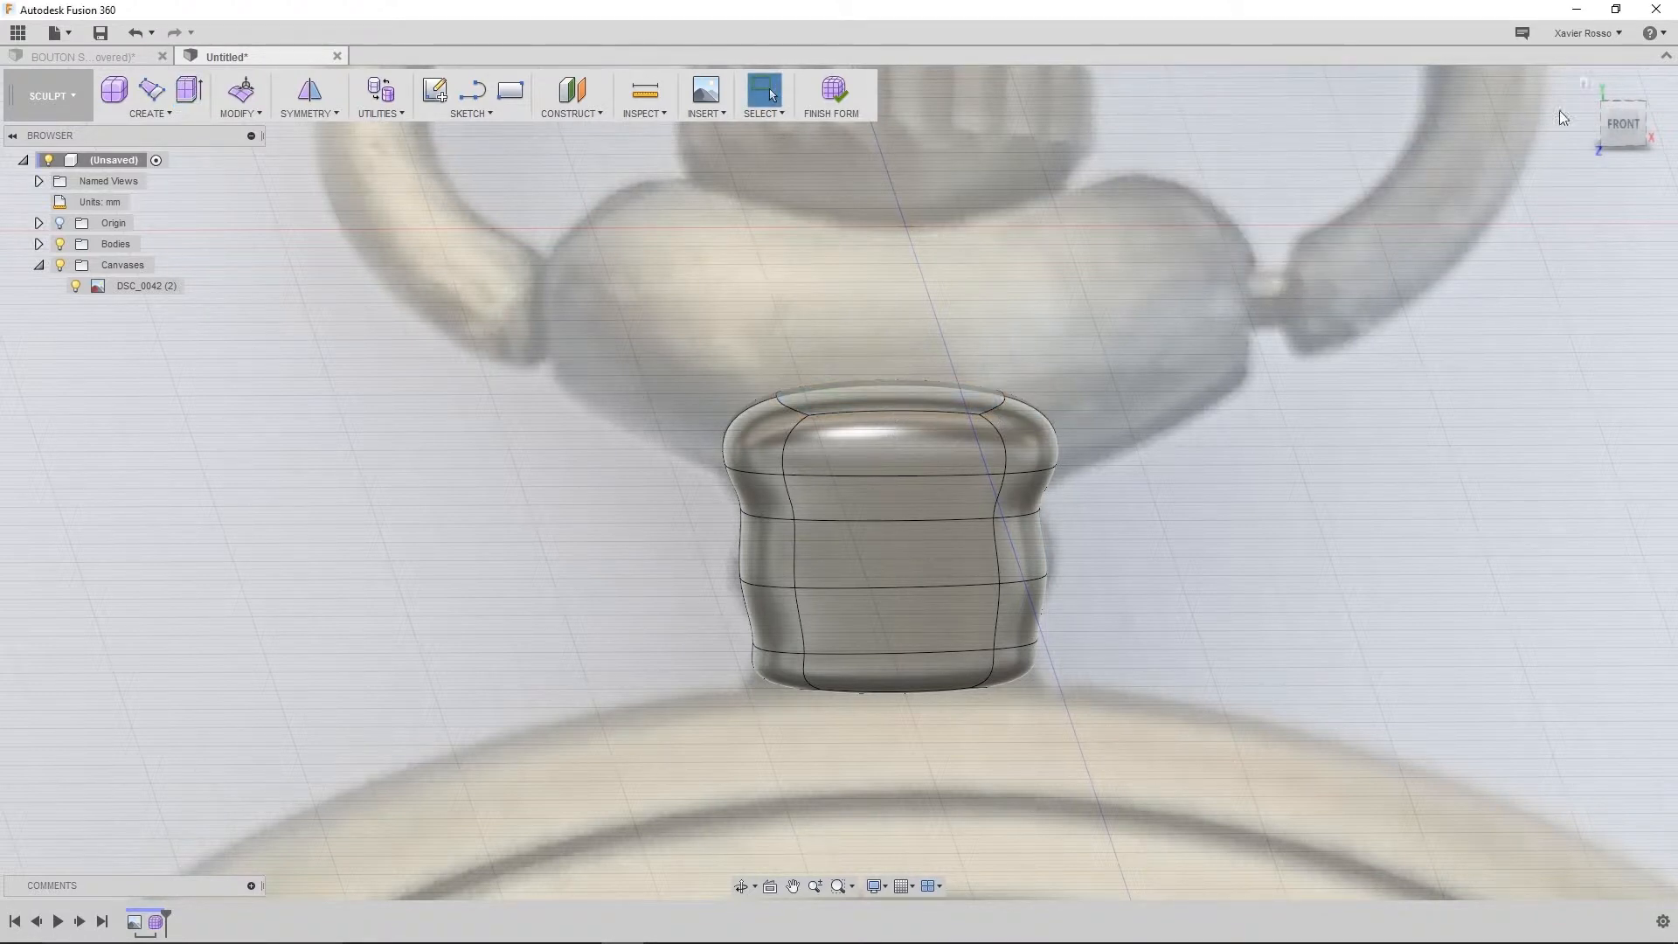
{"action": "left_click", "coordinate": [1624, 124]}
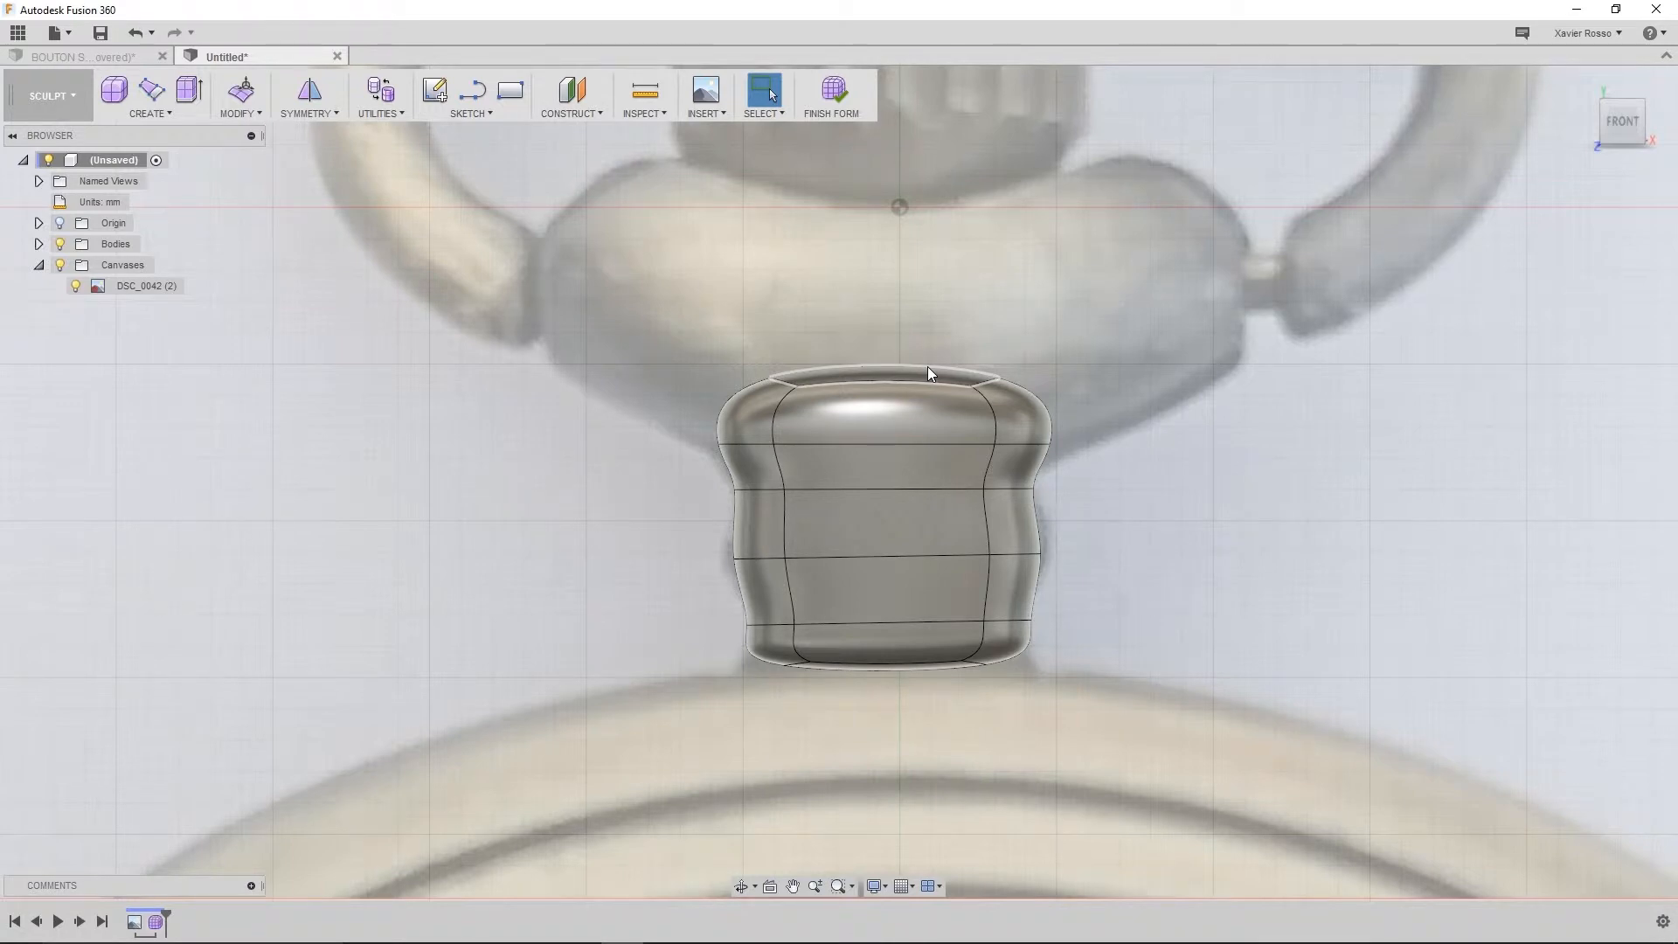
{"action": "middle_click_drag", "start_coordinate": [1036, 371], "coordinate": [1053, 405], "text": "shift"}
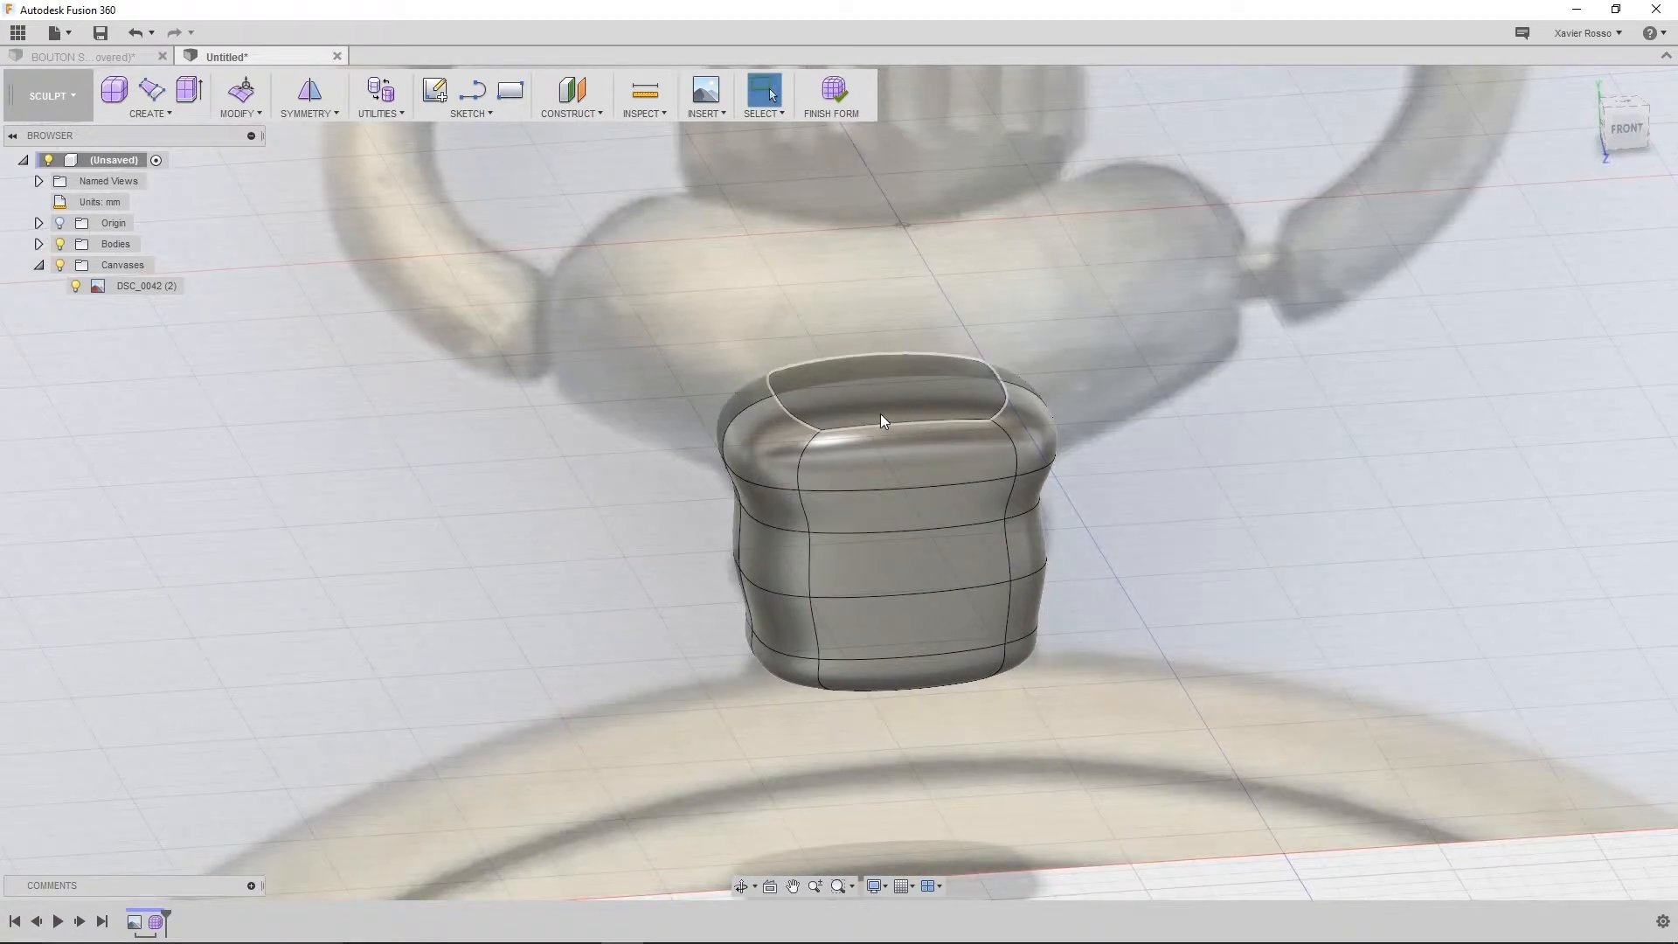
{"action": "right_click", "coordinate": [1003, 401]}
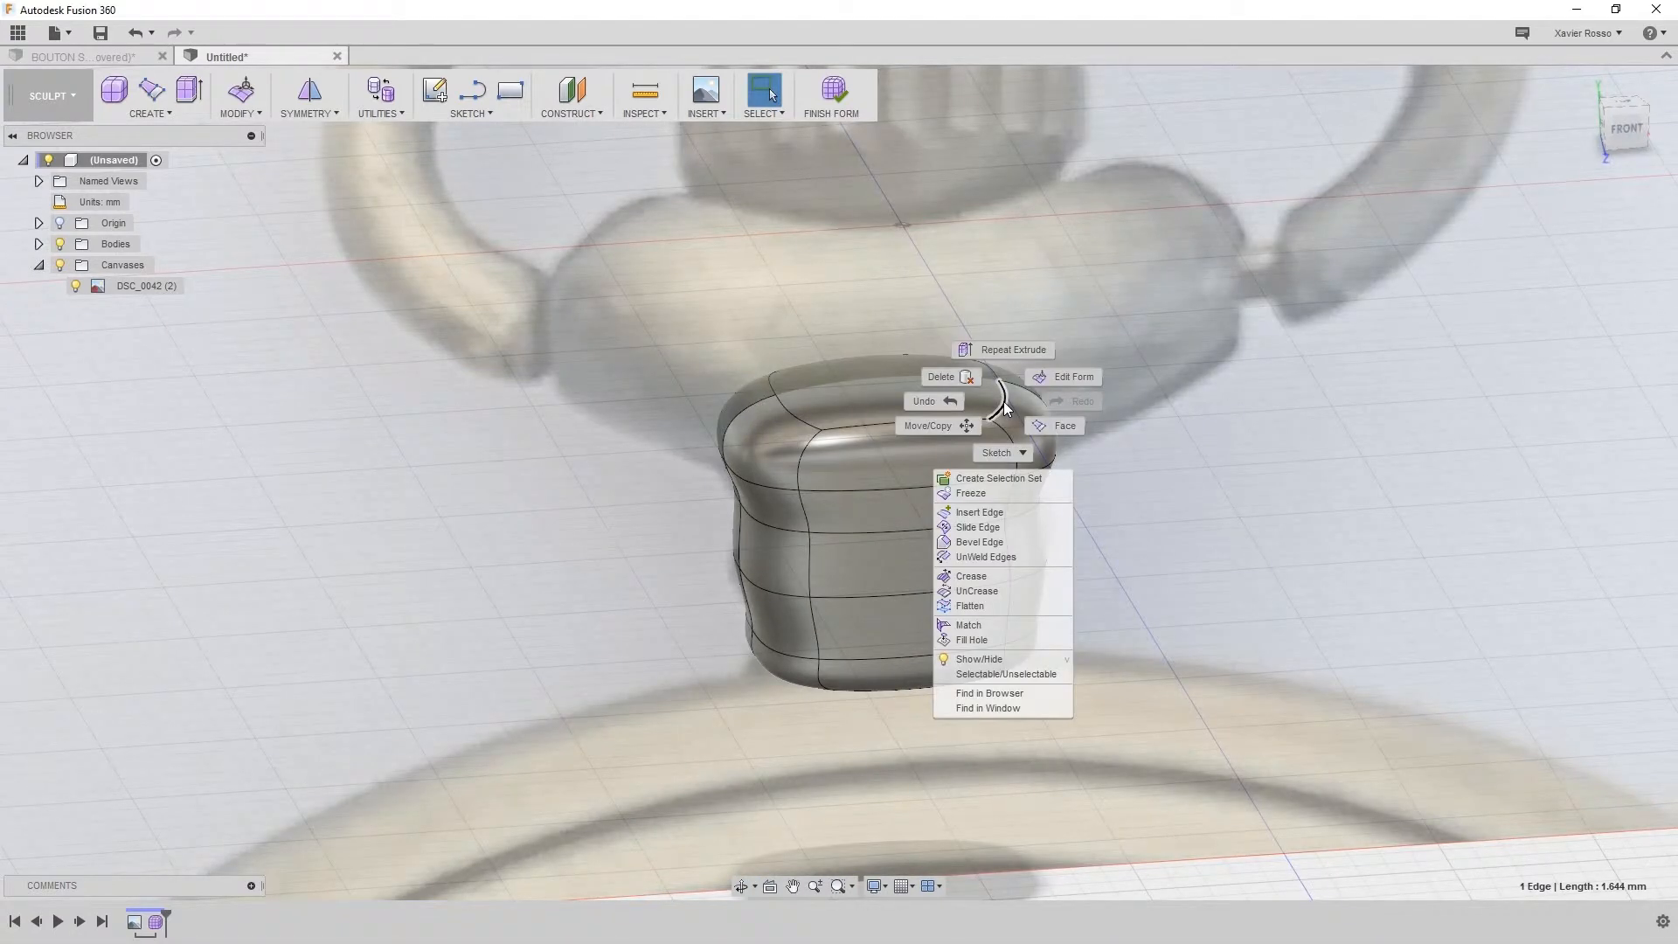
{"action": "left_click", "coordinate": [1064, 378]}
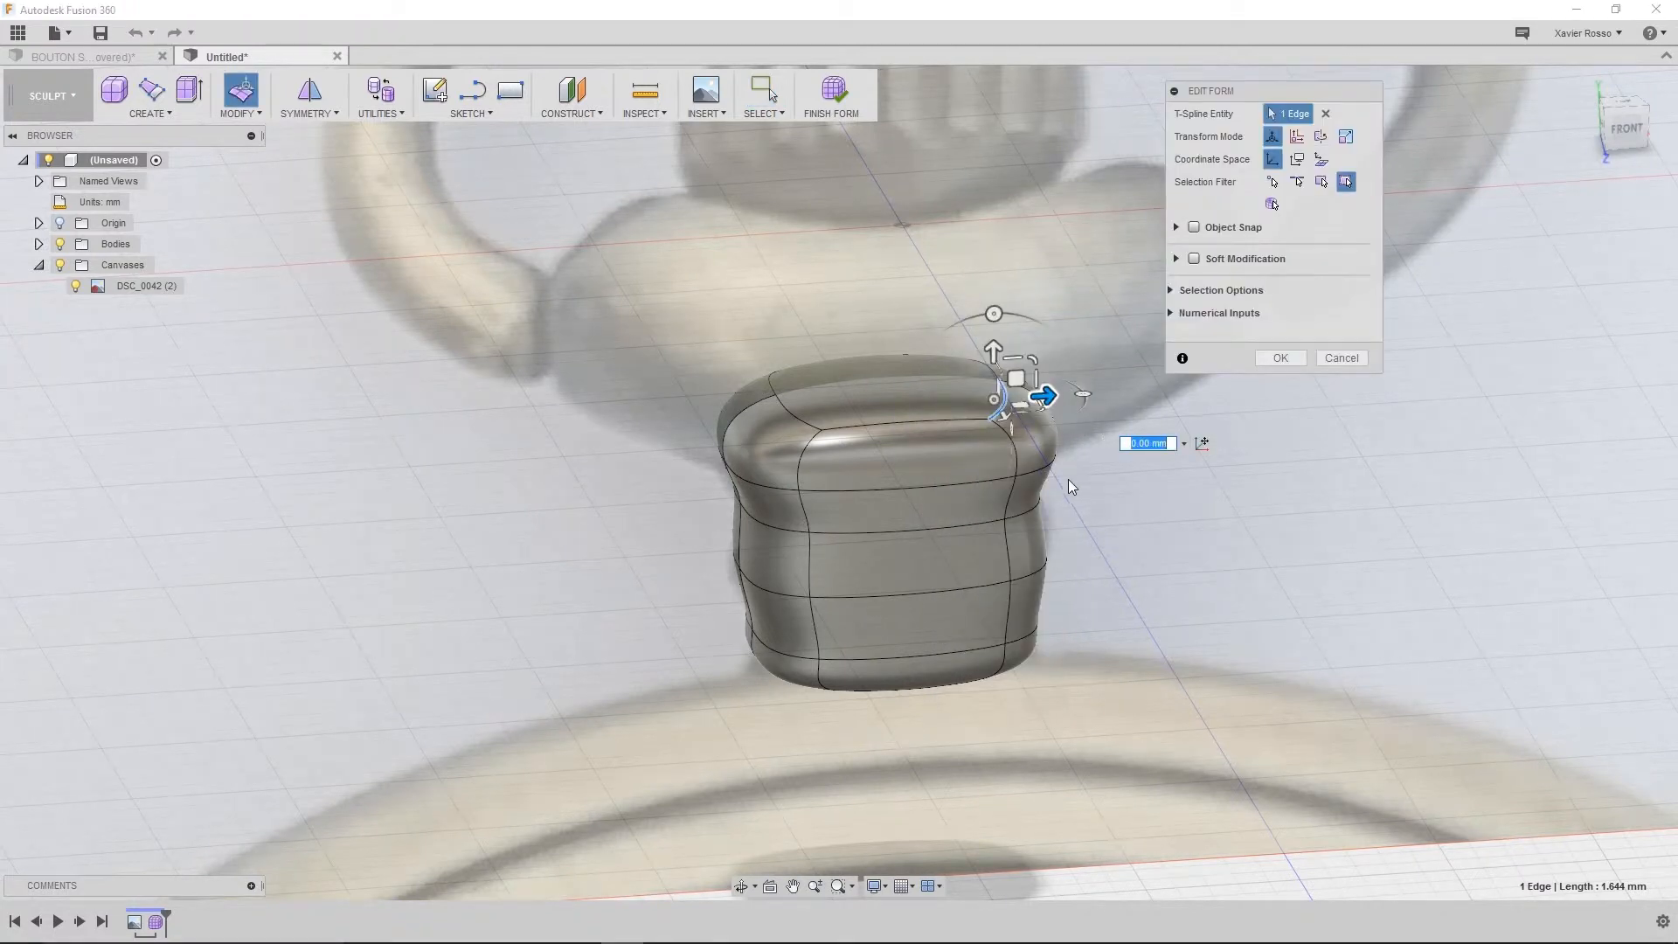
{"action": "left_click", "coordinate": [935, 399]}
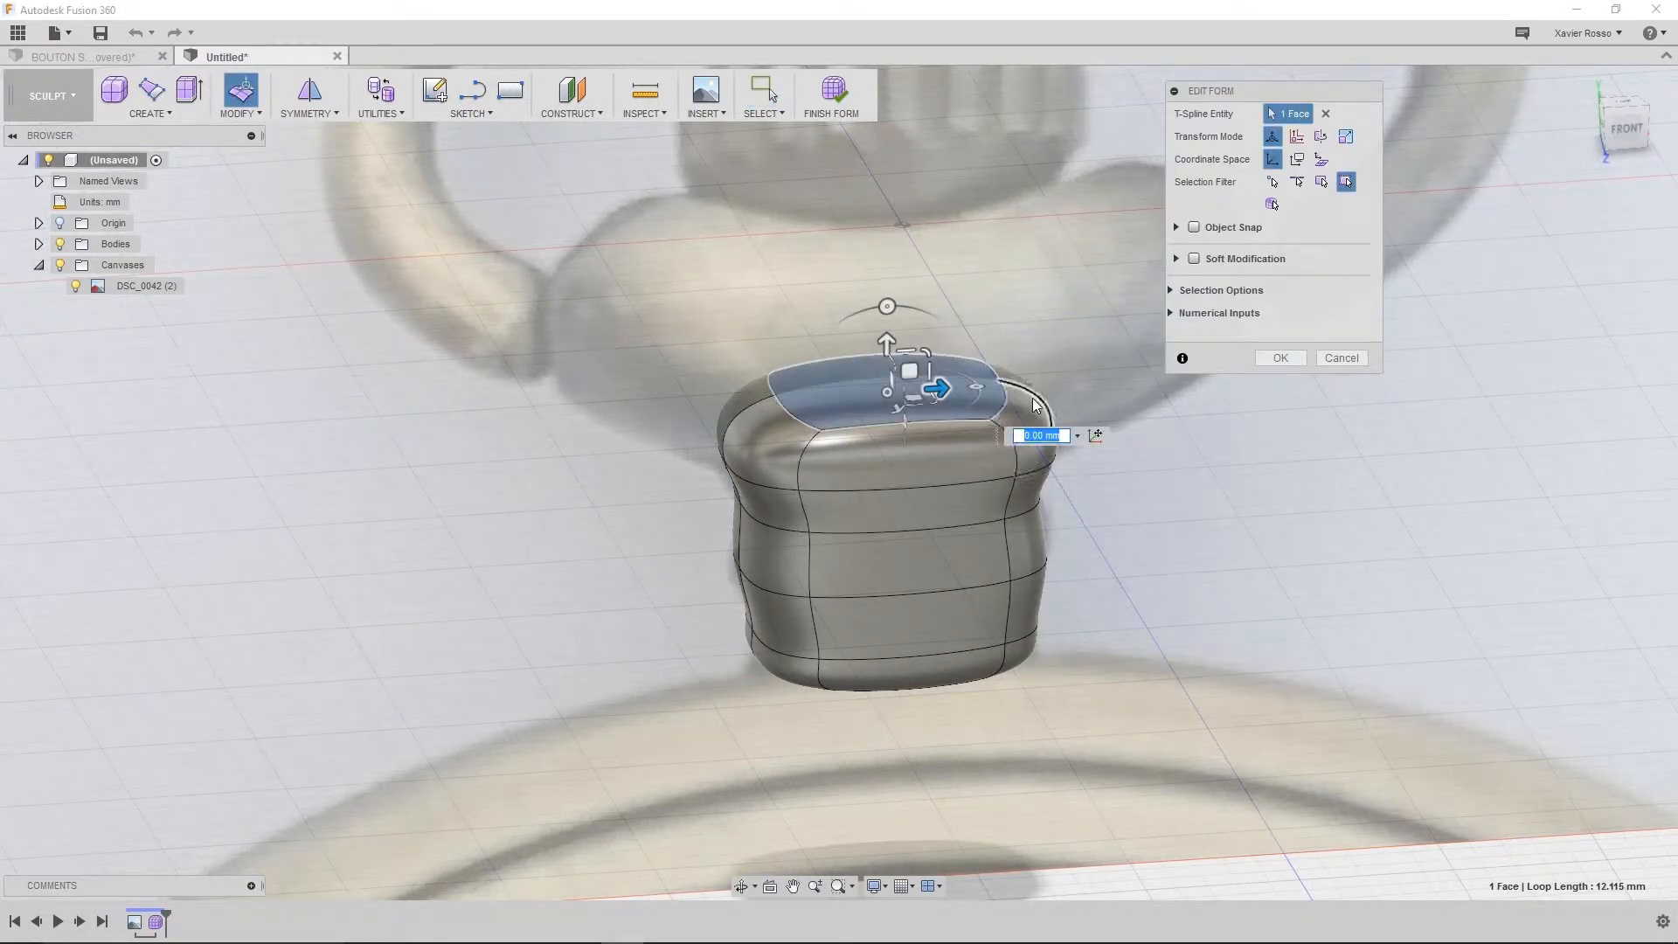
{"action": "left_click", "coordinate": [1004, 404]}
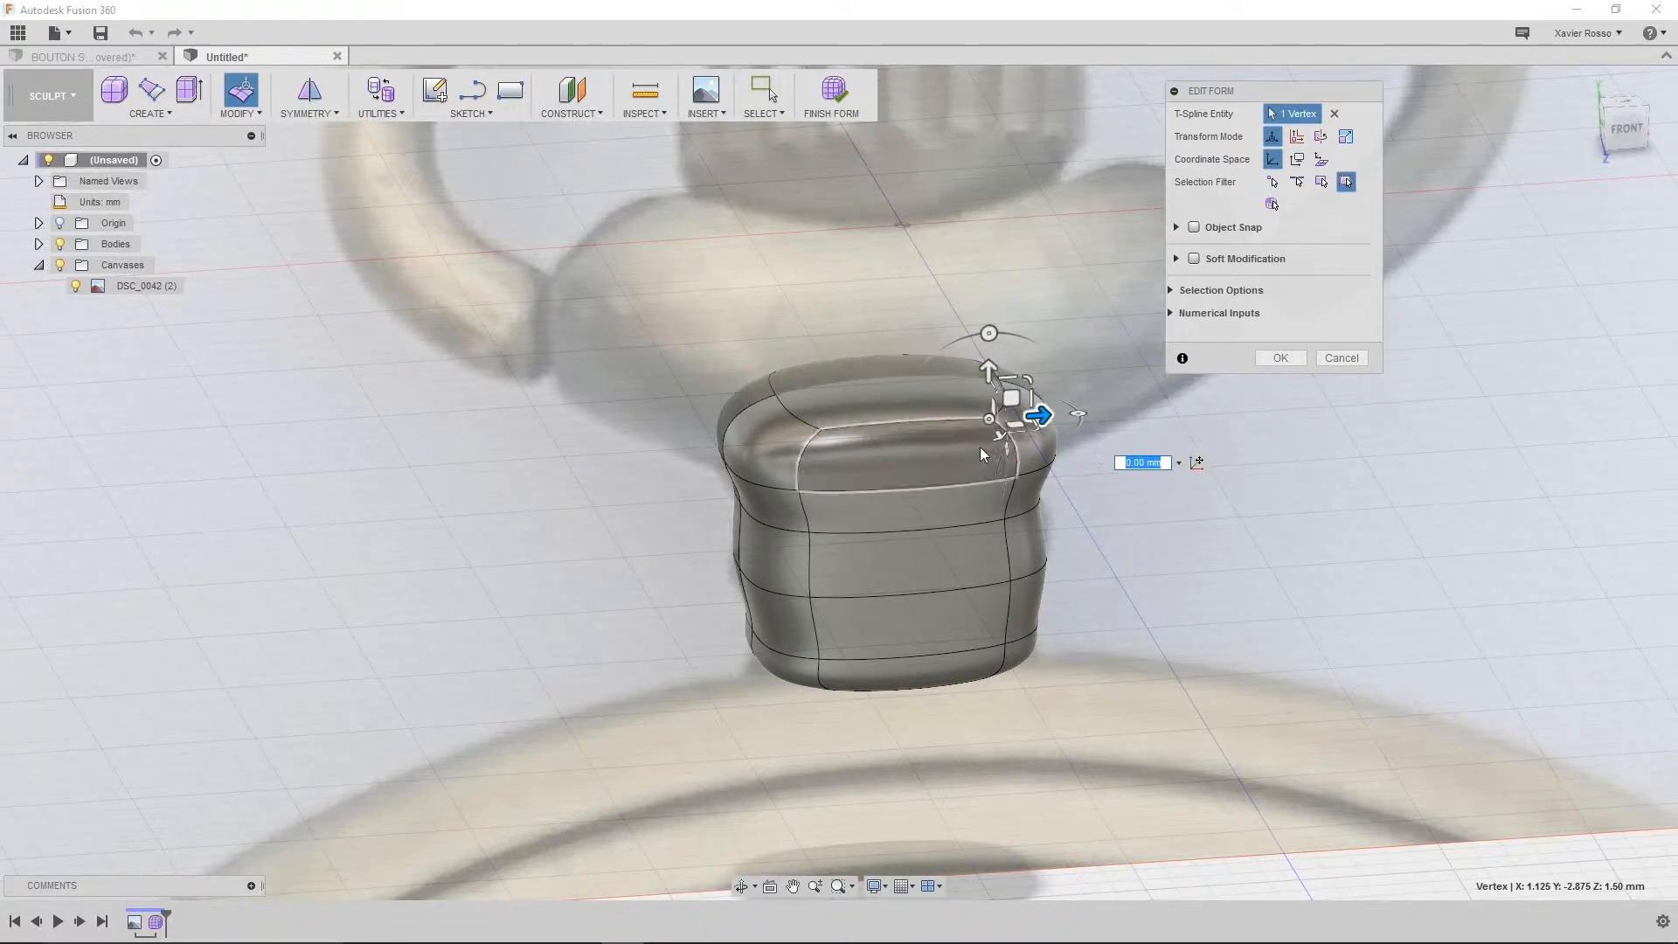
{"action": "scroll", "coordinate": [989, 494], "scroll_direction": "down", "scroll_amount": 3}
{"action": "scroll", "coordinate": [988, 494], "scroll_direction": "up", "scroll_amount": 5}
{"action": "left_click_drag", "start_coordinate": [990, 306], "coordinate": [1014, 342]}
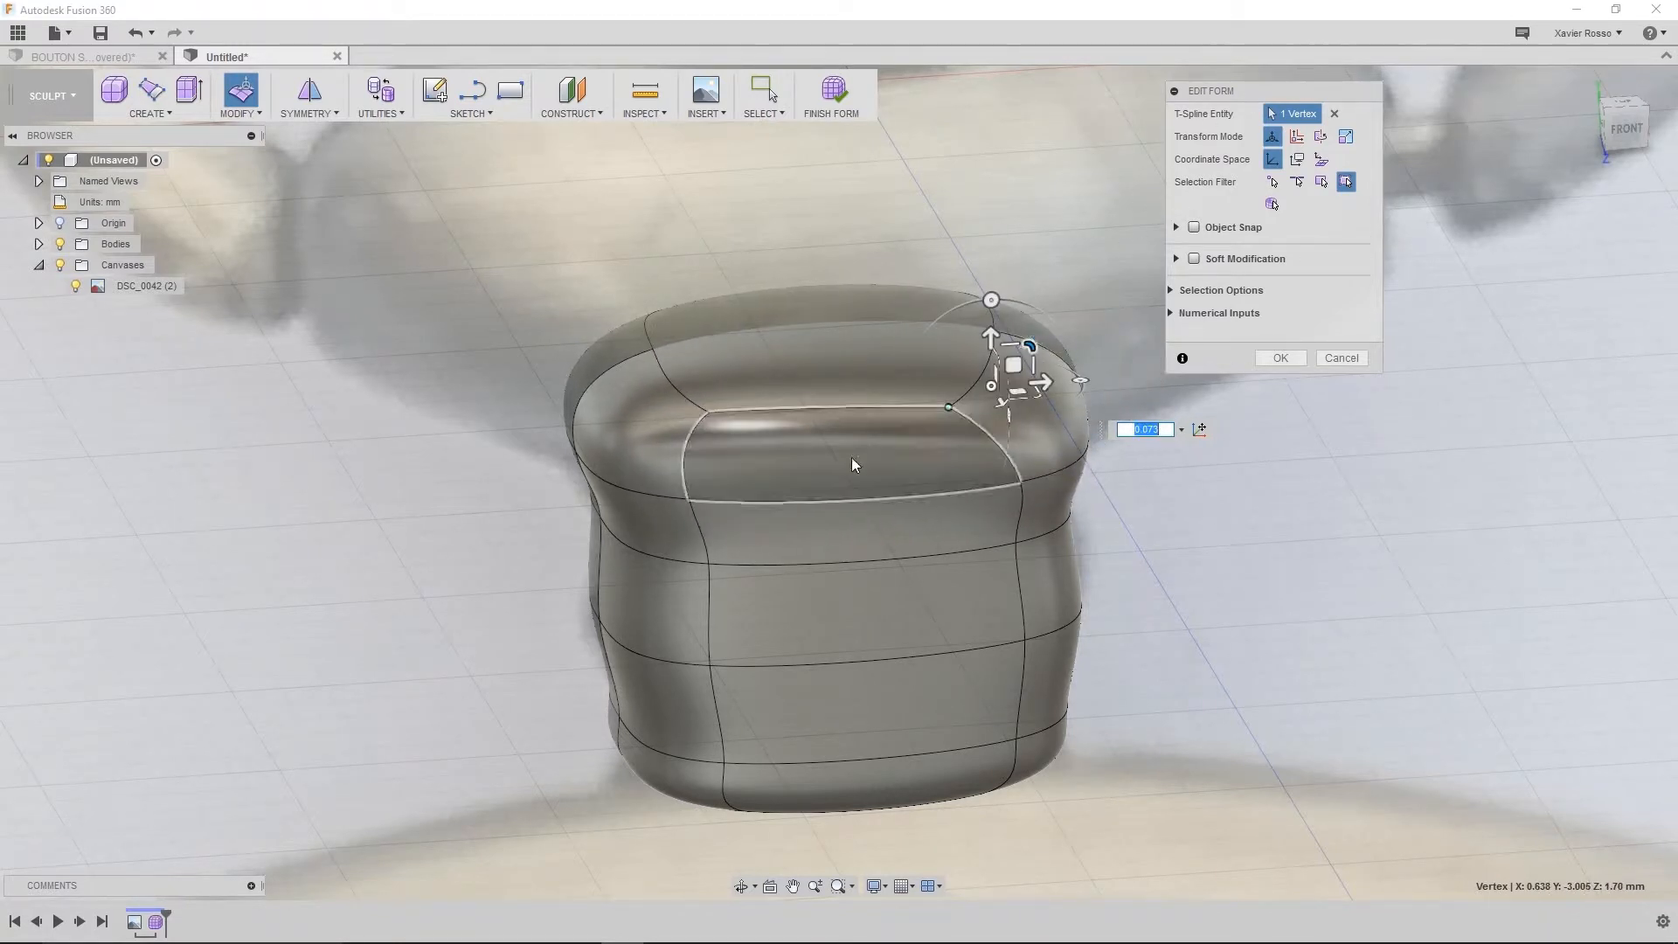
{"action": "left_click", "coordinate": [1339, 361]}
Scale the top face outward with Edit Form to follow the bulbous body's underside and shift it vertically by -0.30 mm
{"action": "right_click", "coordinate": [889, 370]}
{"action": "left_click", "coordinate": [957, 366]}
{"action": "scroll", "coordinate": [828, 468], "scroll_direction": "down", "scroll_amount": 3}
{"action": "middle_click_drag", "start_coordinate": [826, 461], "coordinate": [854, 499]}
{"action": "middle_click_drag", "start_coordinate": [868, 427], "coordinate": [881, 378], "text": "shift"}
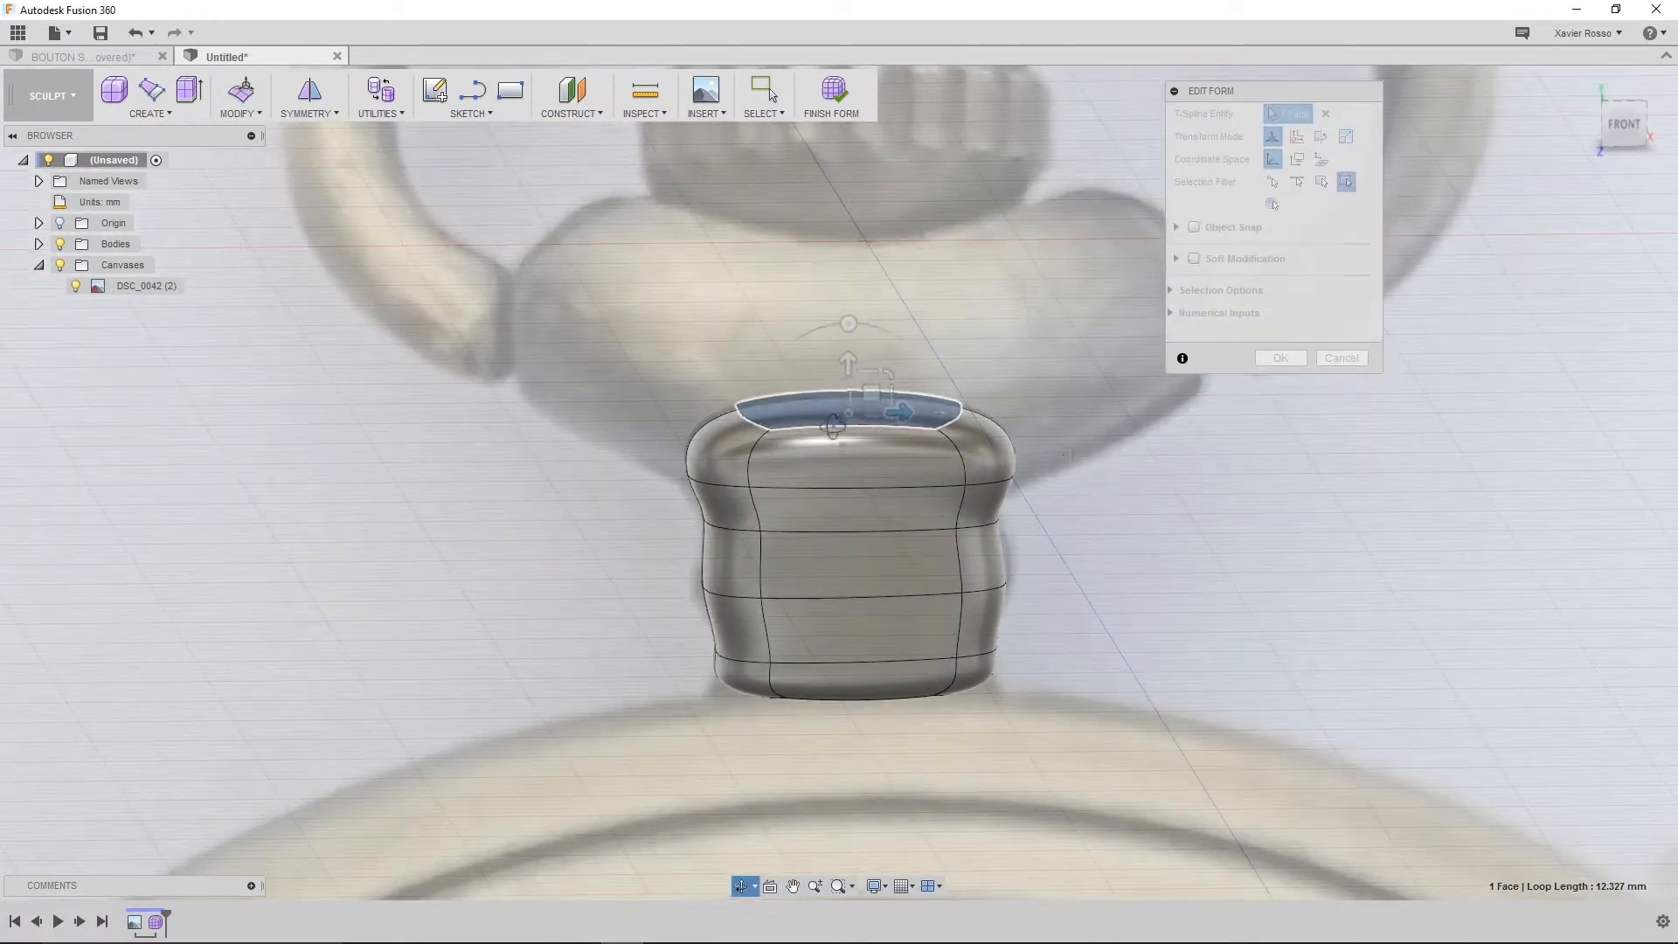
{"action": "left_click", "coordinate": [1624, 127]}
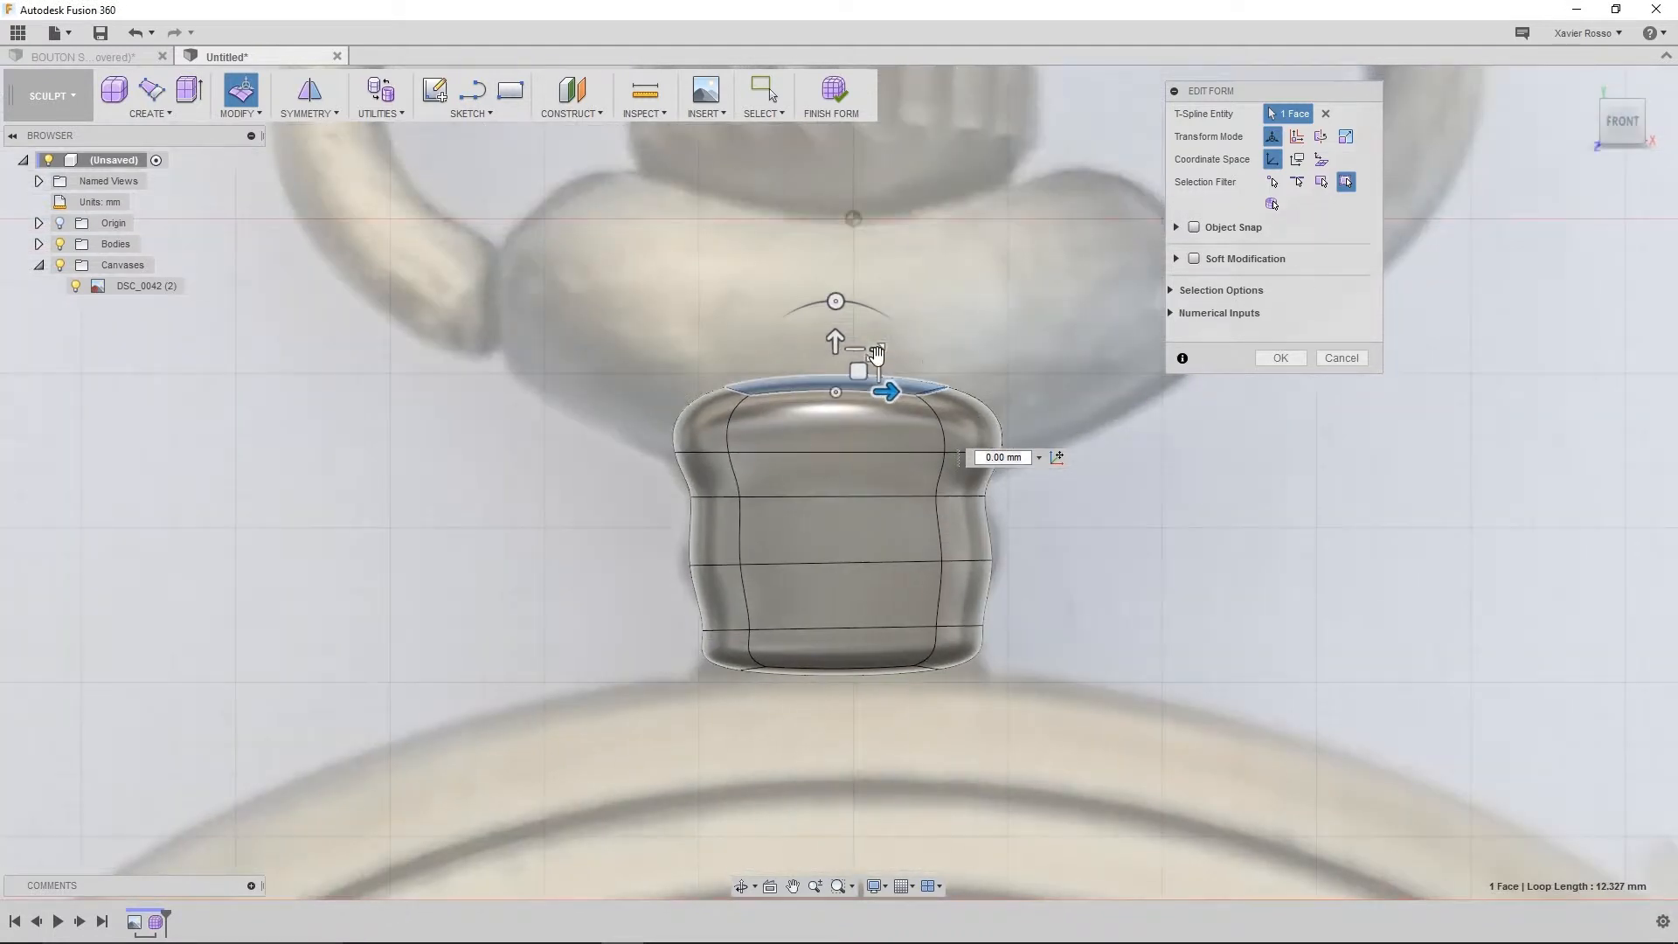
{"action": "scroll", "coordinate": [877, 358], "scroll_direction": "up", "scroll_amount": 4}
{"action": "scroll", "coordinate": [877, 359], "scroll_direction": "down", "scroll_amount": 2}
{"action": "left_click_drag", "start_coordinate": [851, 374], "coordinate": [932, 336]}
{"action": "left_click_drag", "start_coordinate": [818, 359], "coordinate": [803, 395]}
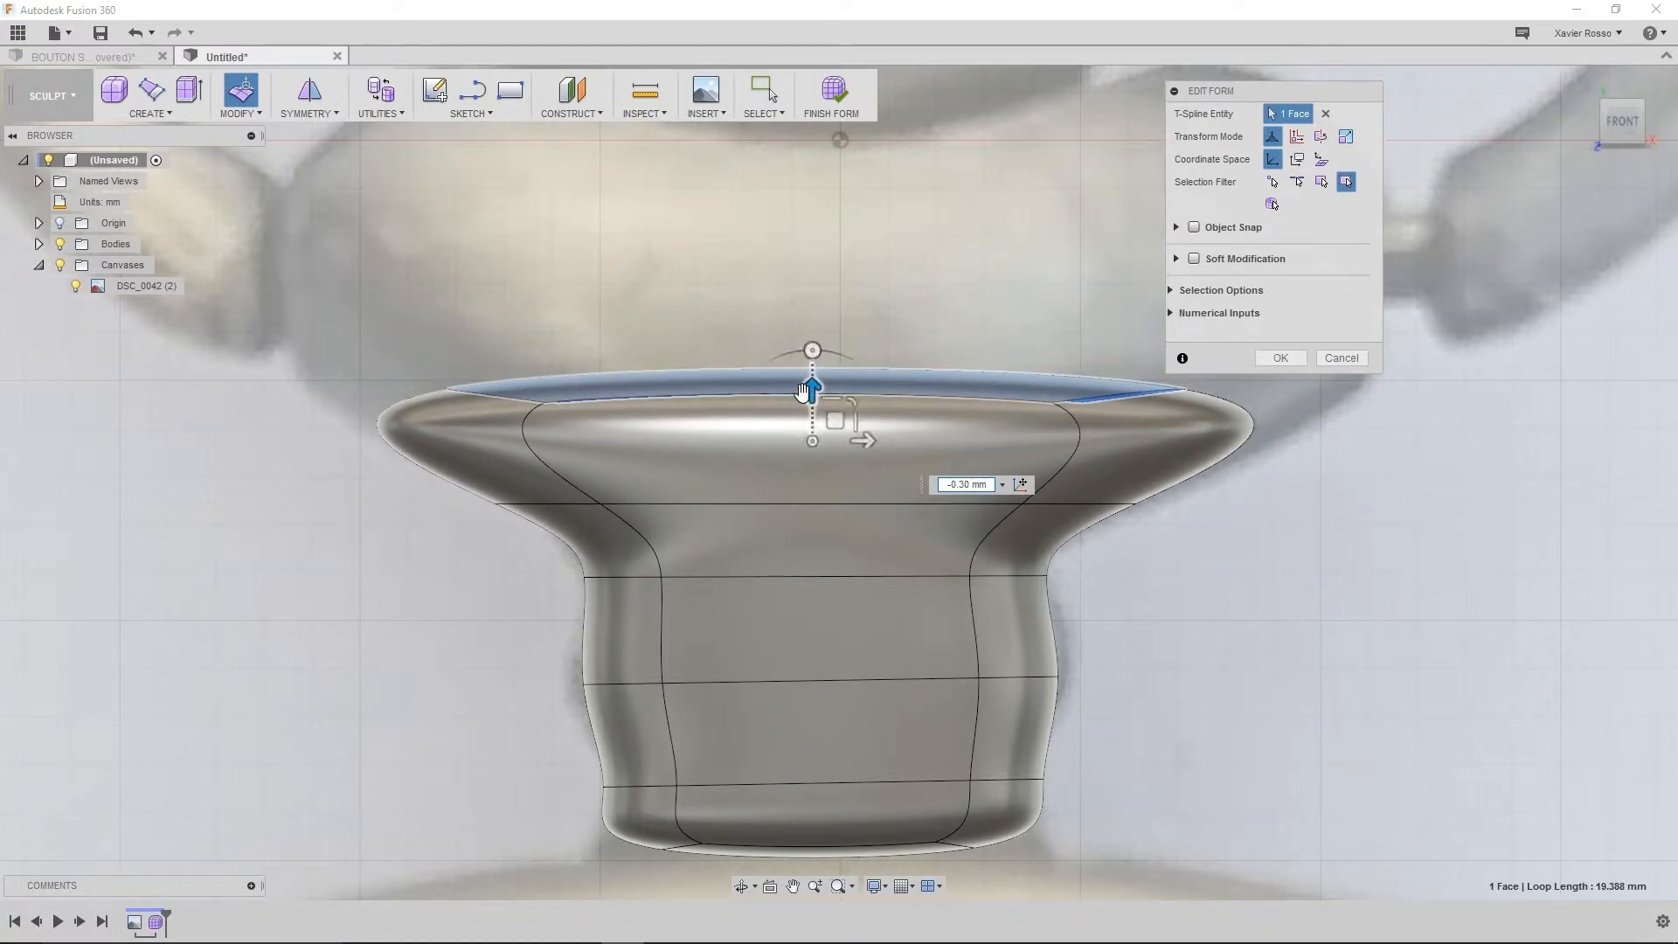
{"action": "scroll", "coordinate": [711, 498], "scroll_direction": "down", "scroll_amount": 3}
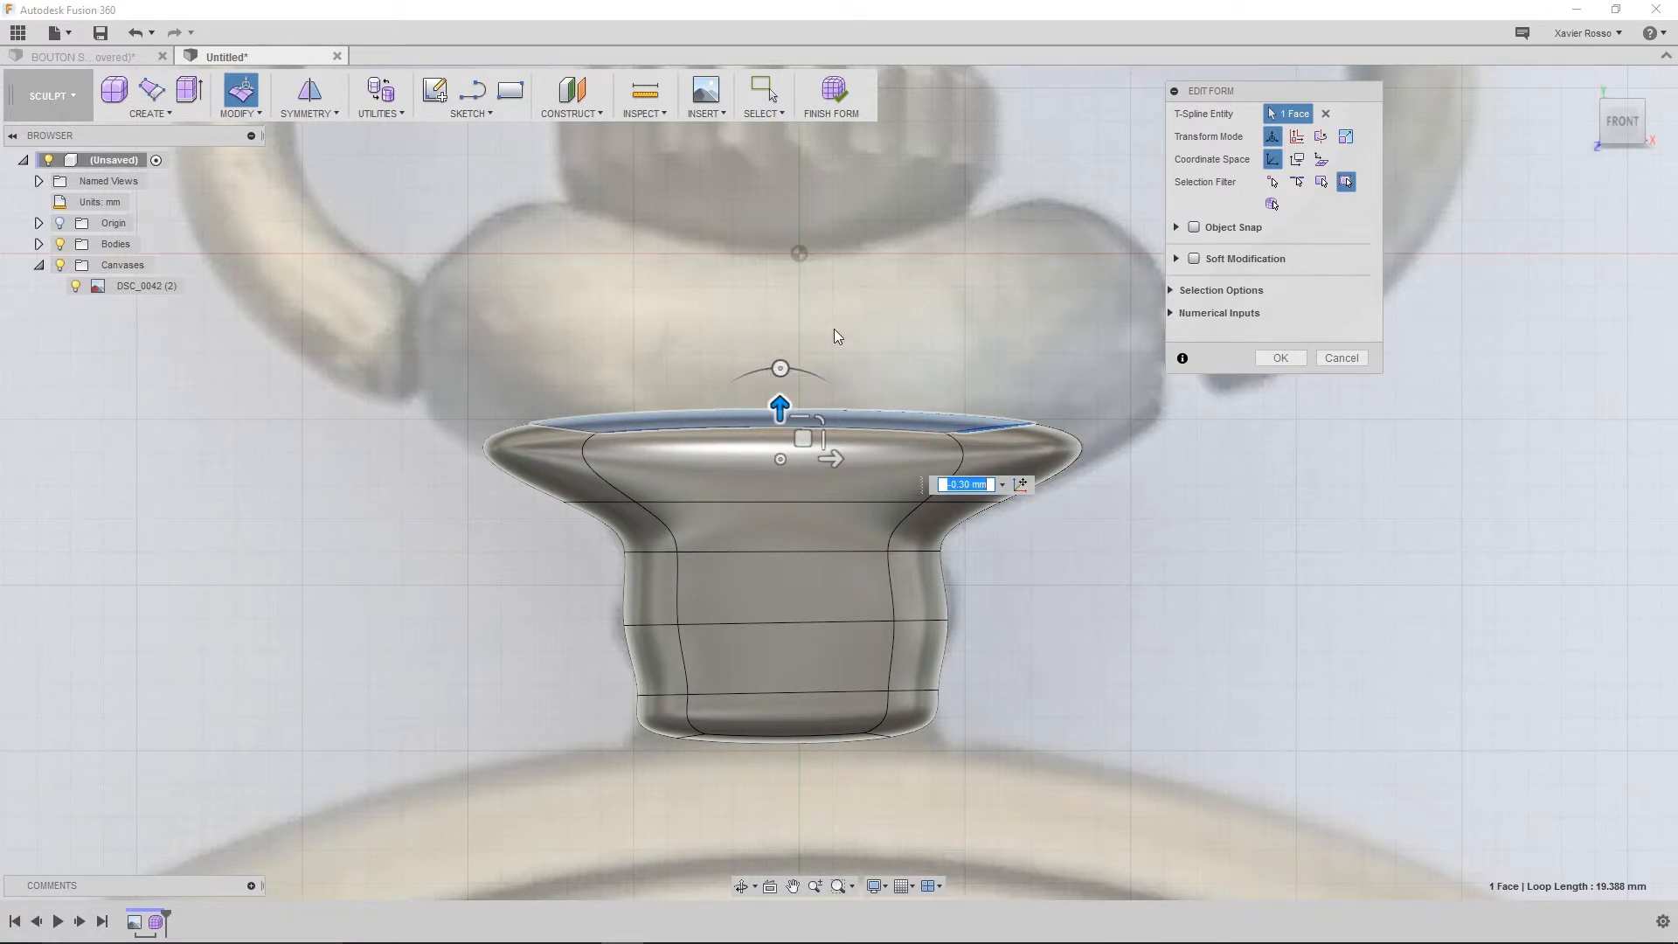
Extrude the widened top face upward by 1.50 mm within Edit Form to continue the bulbous body
{"action": "left_click_drag", "start_coordinate": [1236, 91], "coordinate": [1287, 114]}
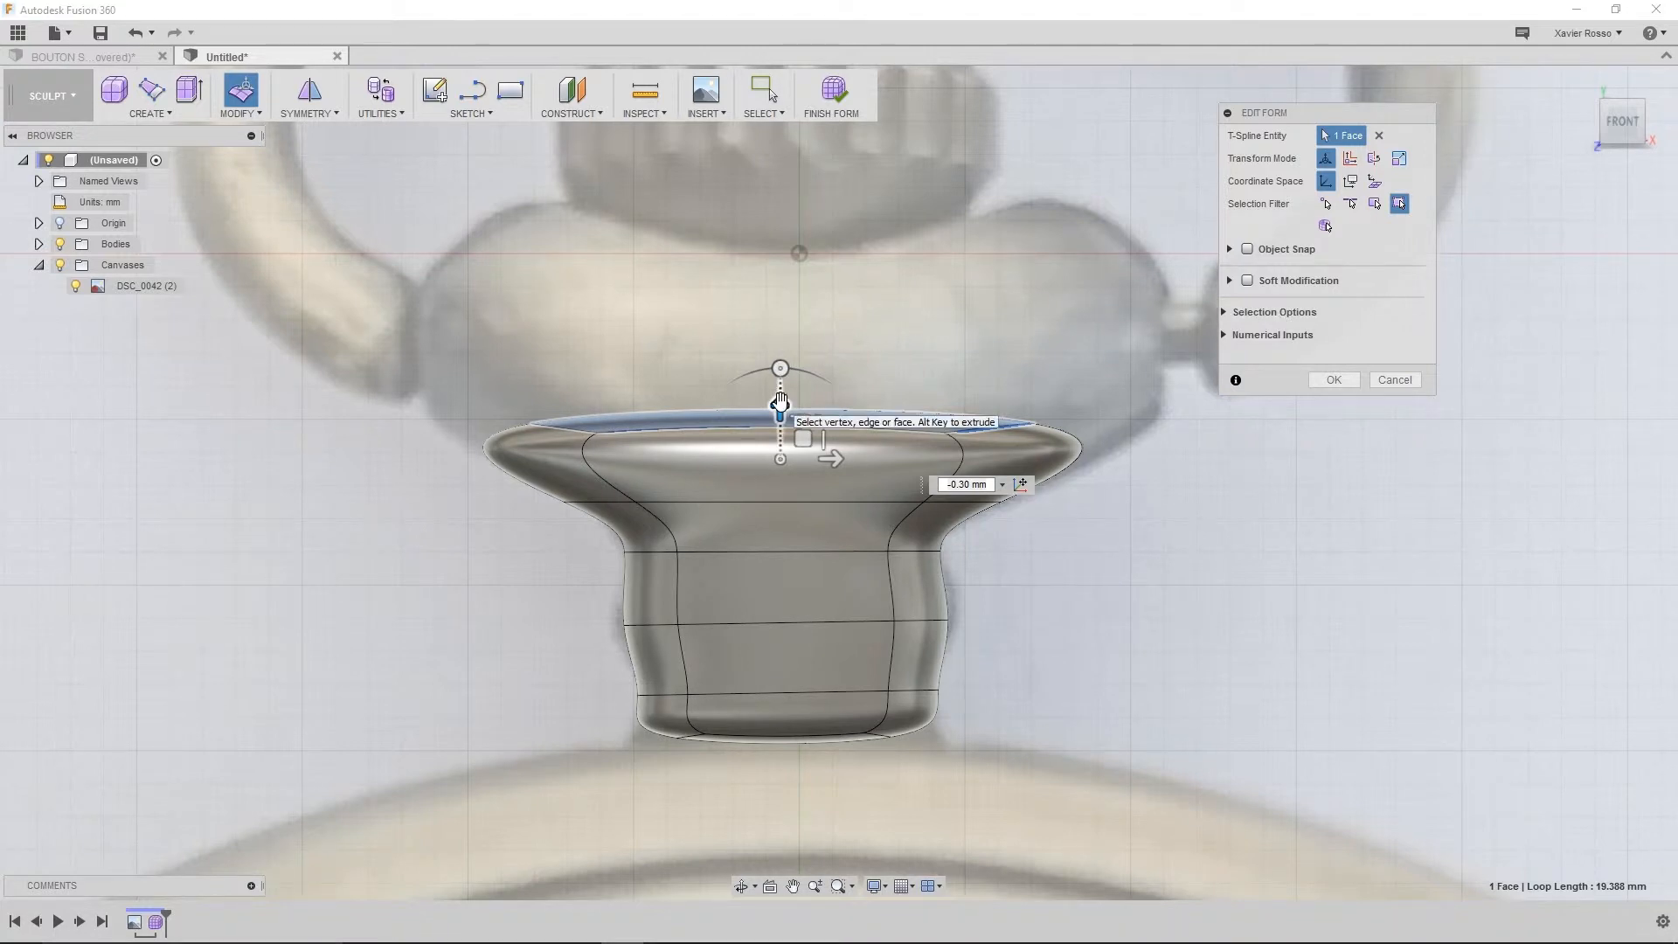
{"action": "left_click_drag", "start_coordinate": [780, 395], "coordinate": [802, 297]}
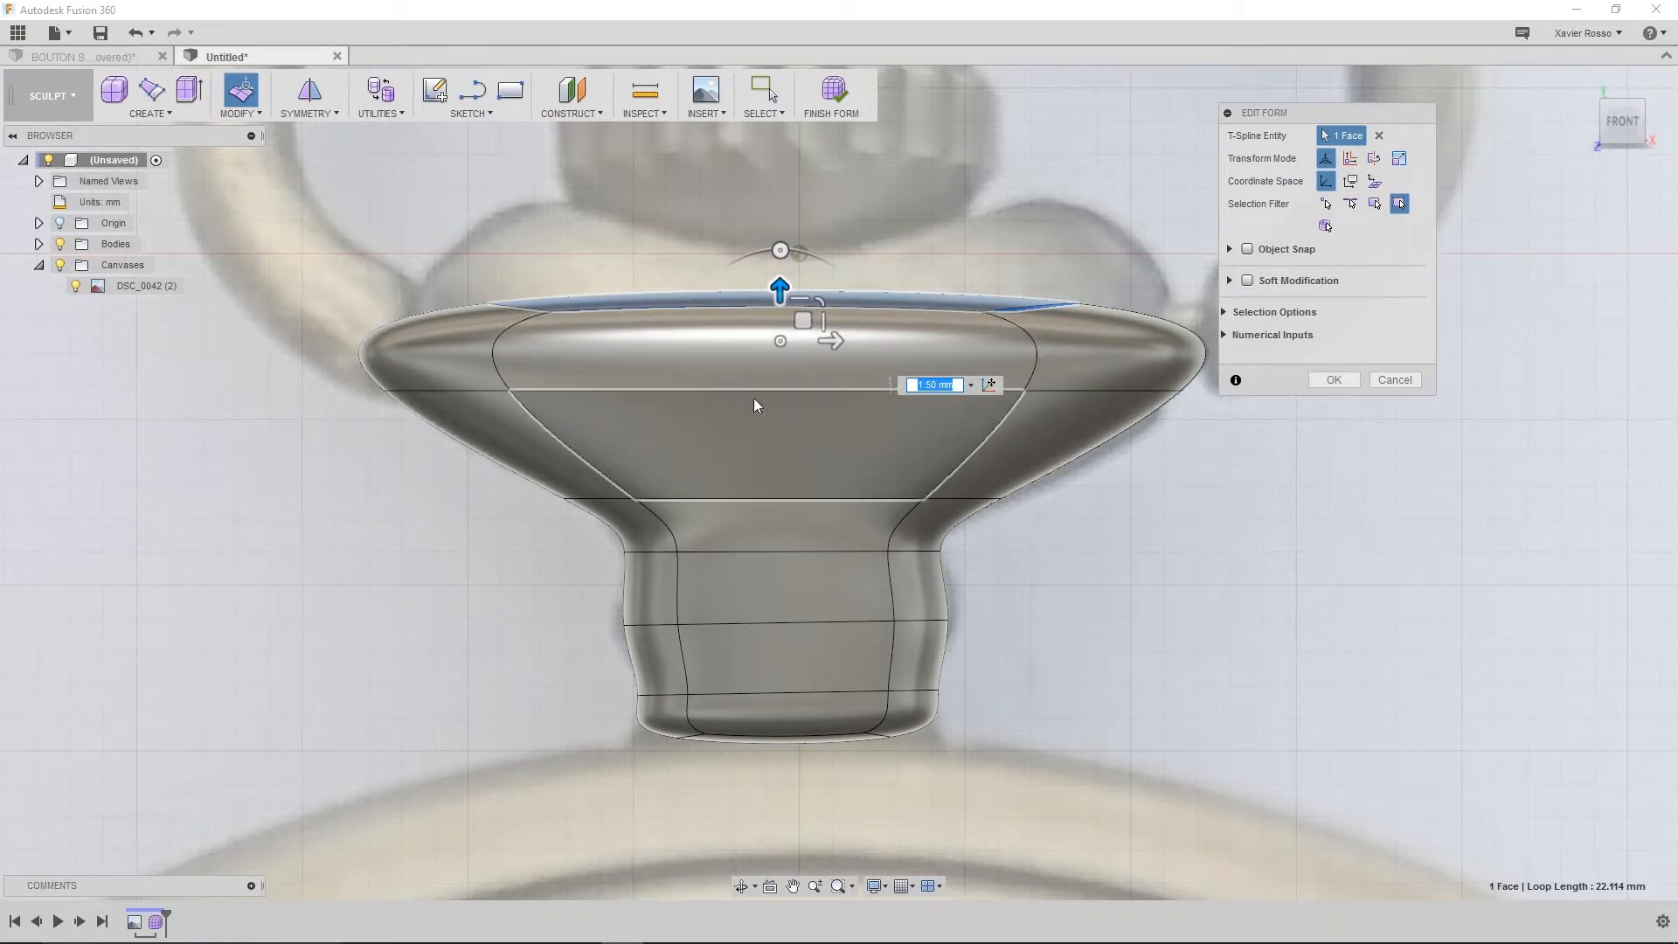
{"action": "middle_click_drag", "start_coordinate": [967, 507], "coordinate": [976, 573]}
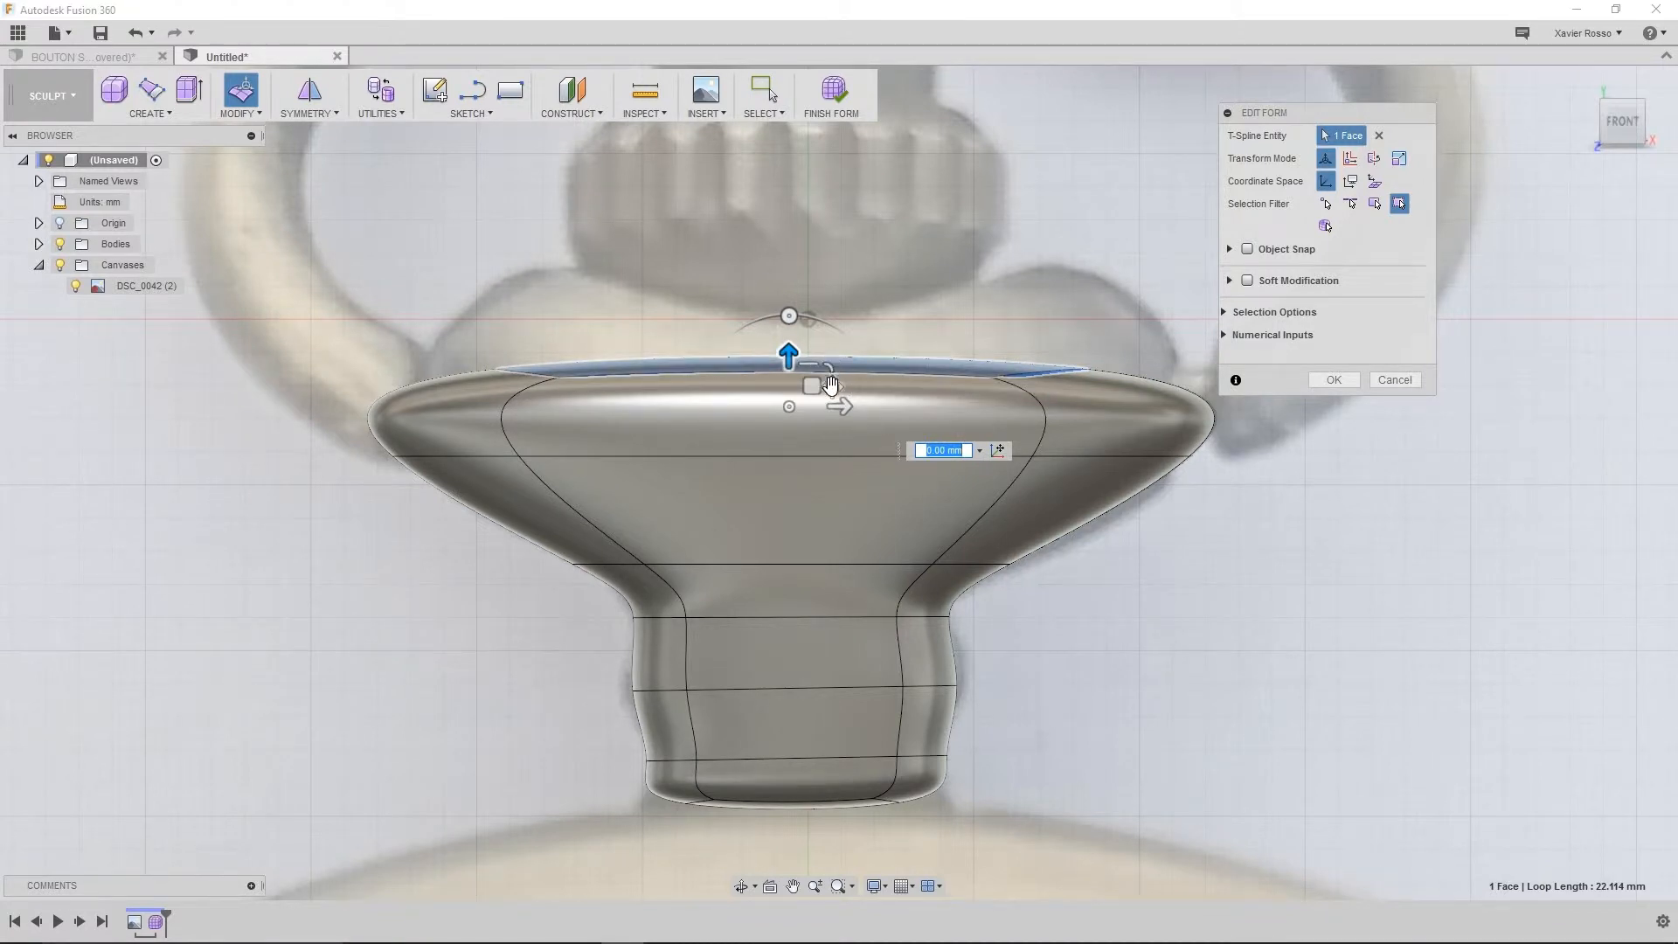
Narrow the bulbous body's top face by scaling it inward horizontally in Edit Form, and extrude it upward by 1.70 mm
{"action": "scroll", "coordinate": [831, 388], "scroll_direction": "up", "scroll_amount": 3}
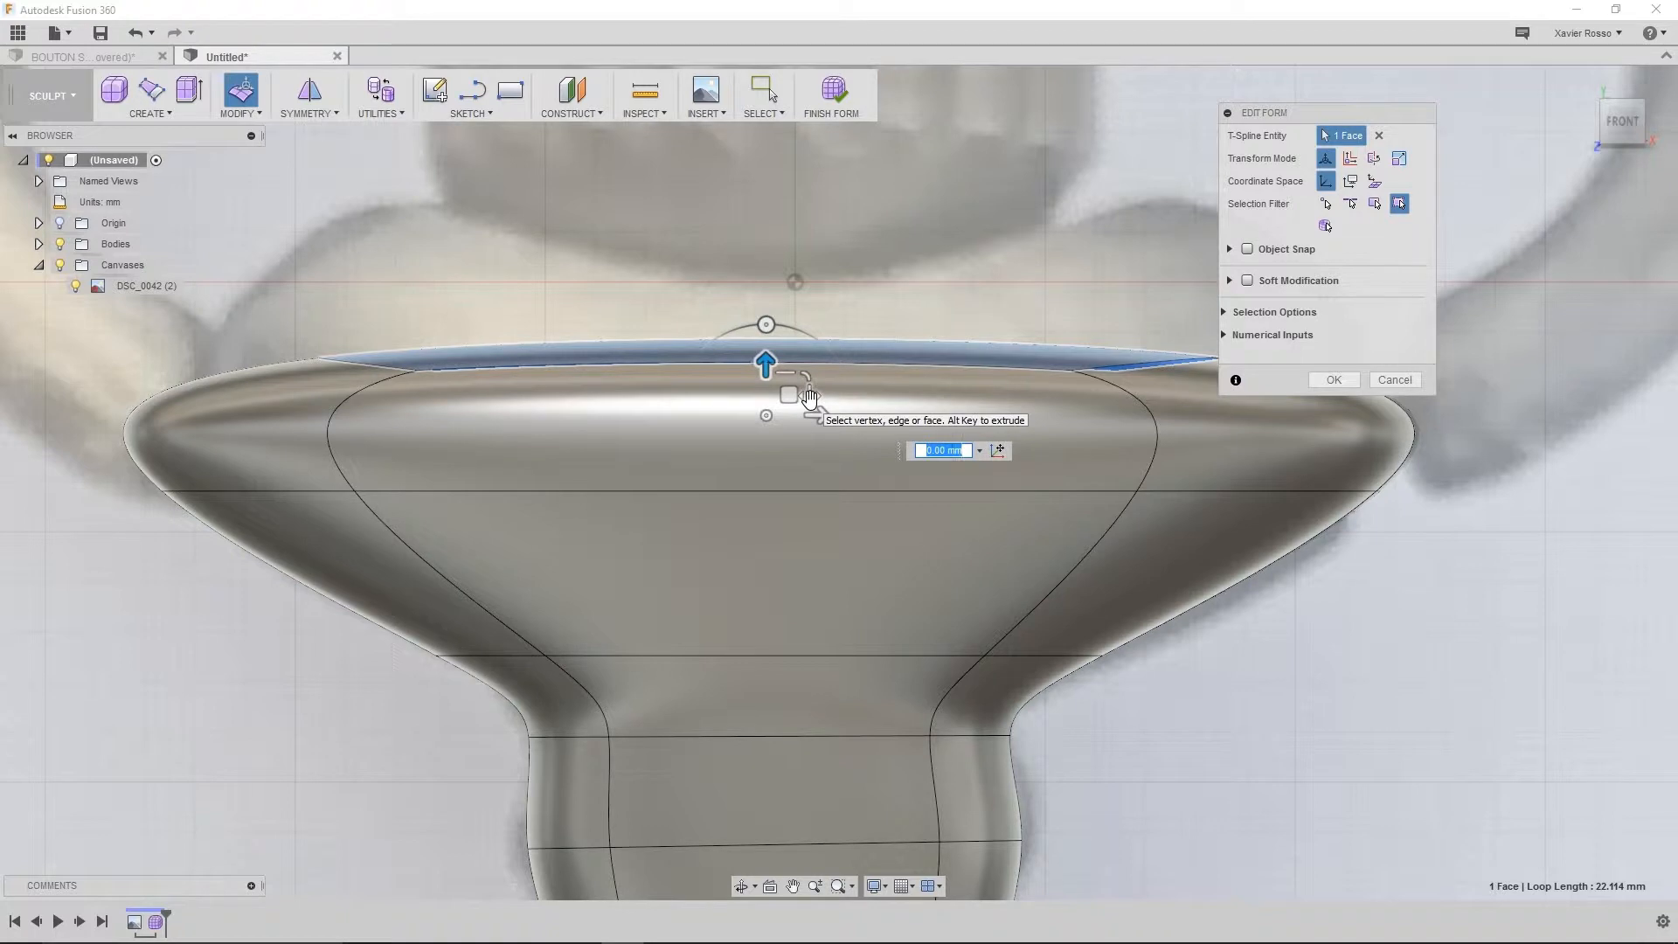
{"action": "left_click_drag", "start_coordinate": [809, 398], "coordinate": [795, 400]}
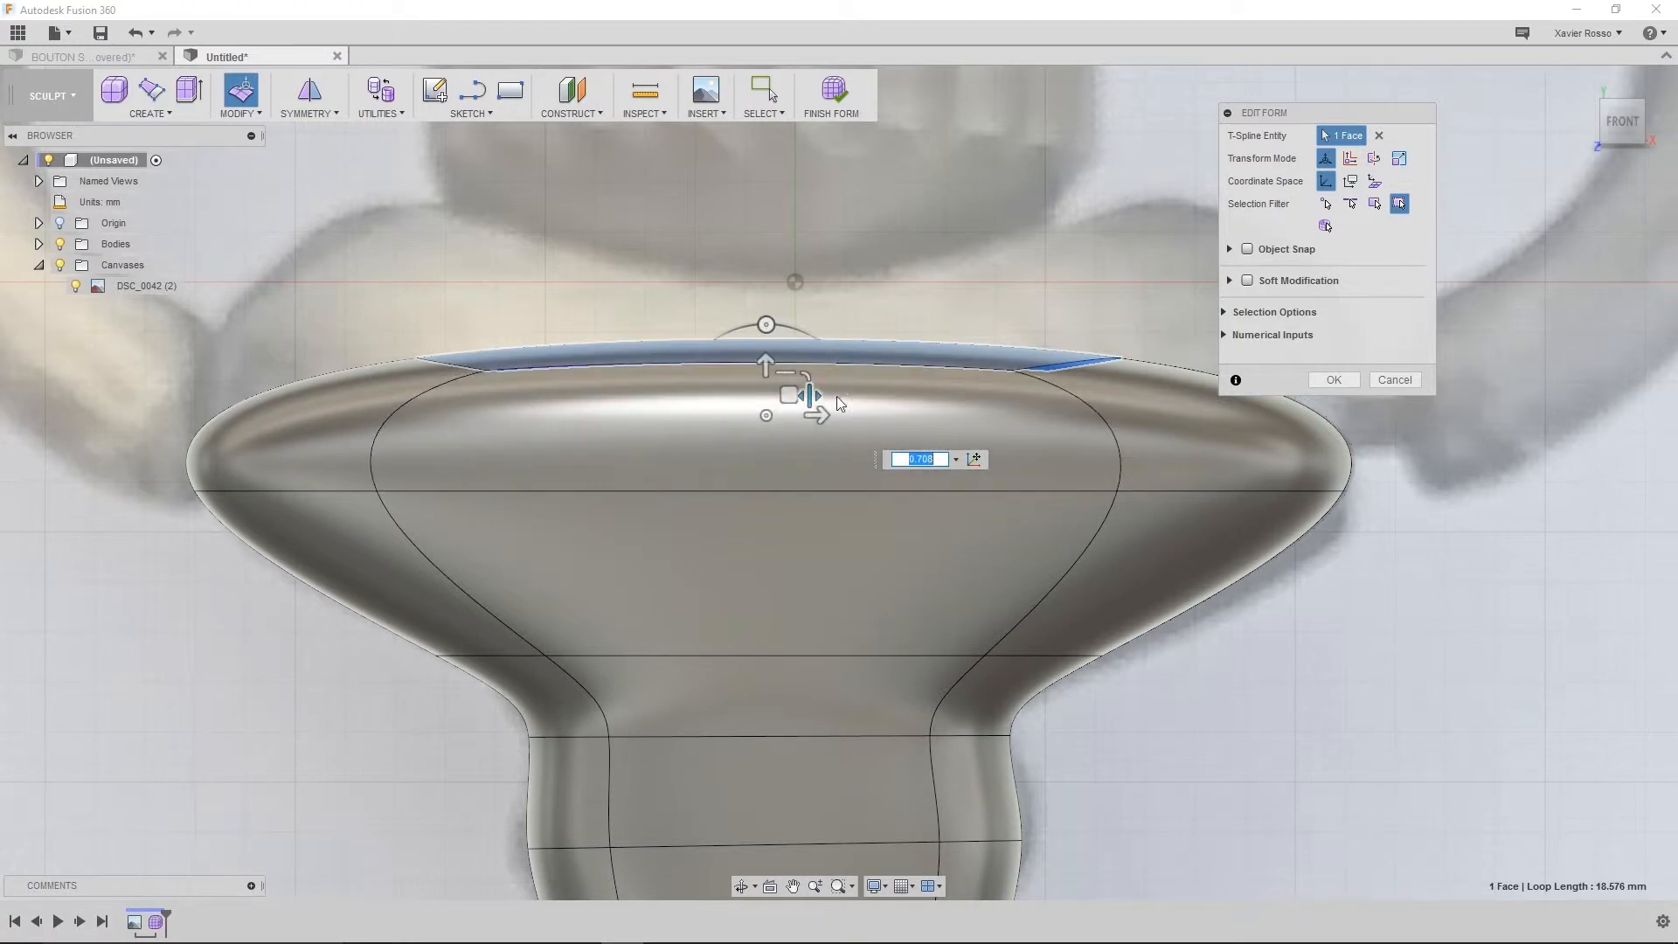
{"action": "scroll", "coordinate": [1001, 348], "scroll_direction": "down", "scroll_amount": 3}
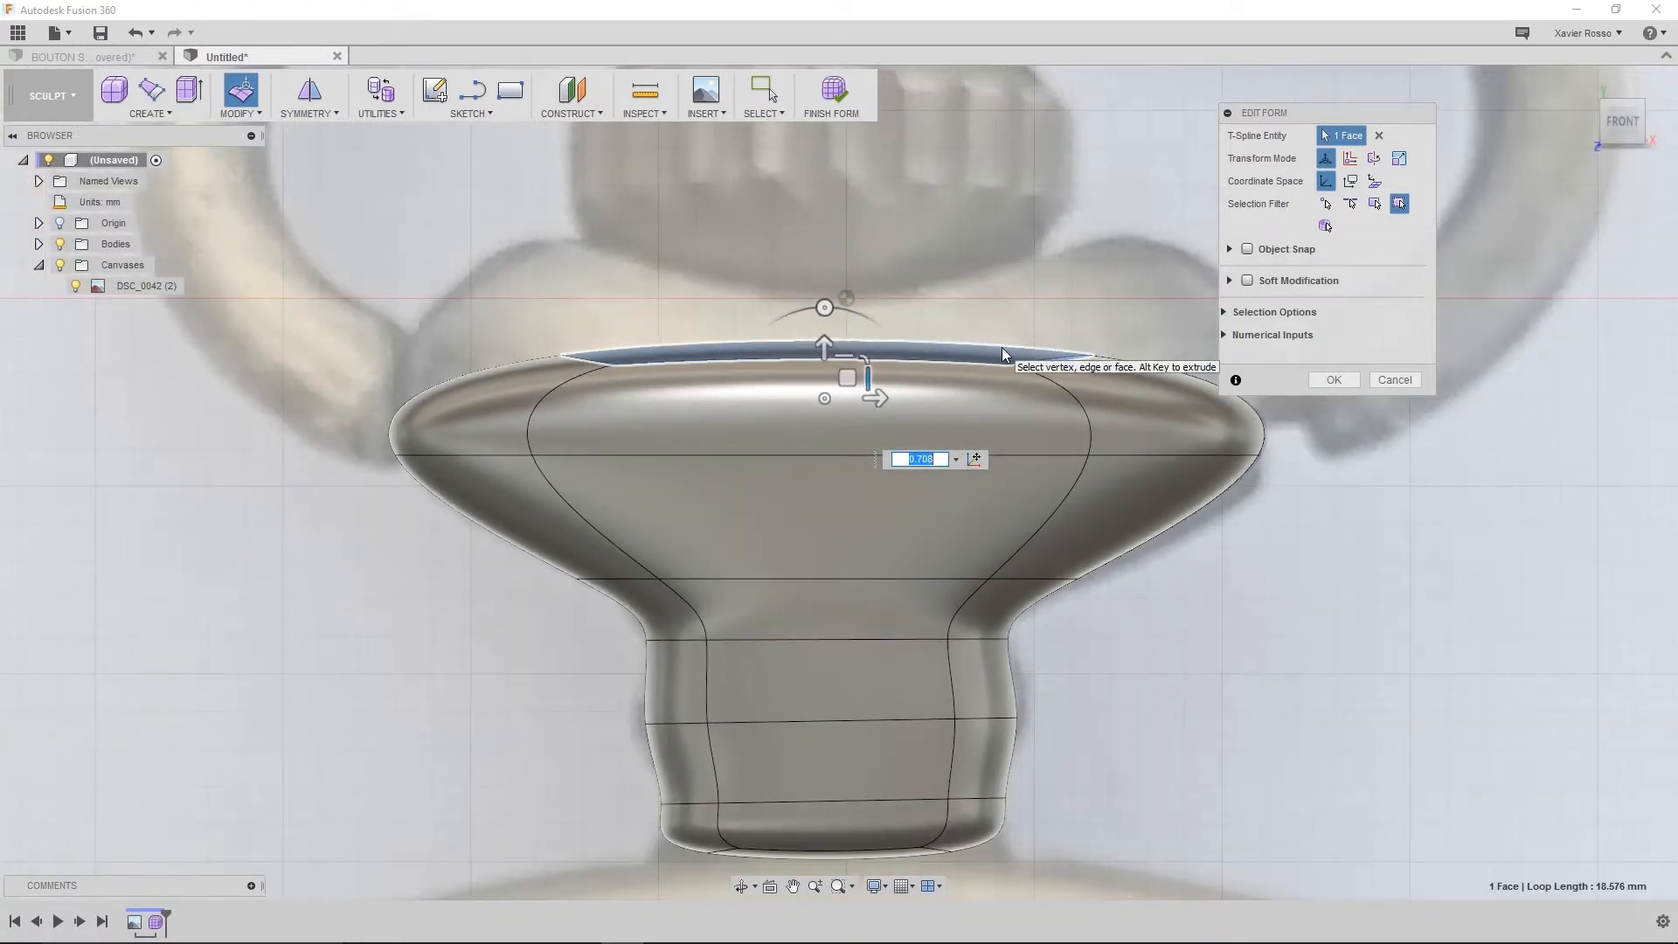
{"action": "middle_click_drag", "start_coordinate": [921, 311], "coordinate": [896, 372]}
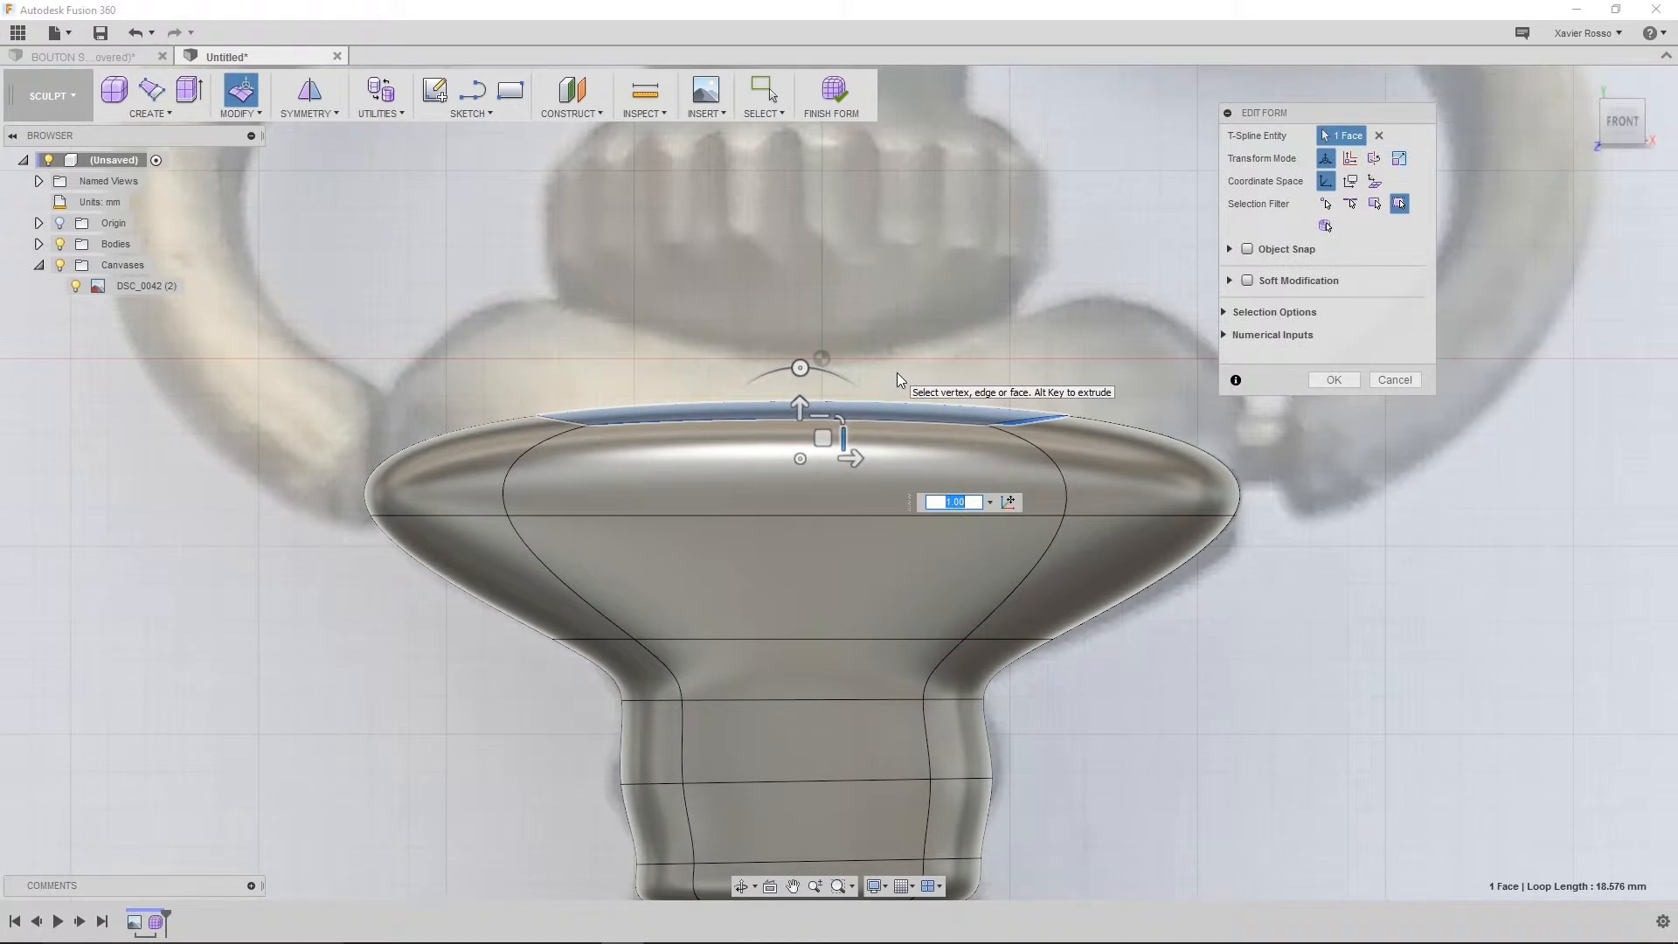
{"action": "left_click_drag", "start_coordinate": [799, 406], "coordinate": [827, 281]}
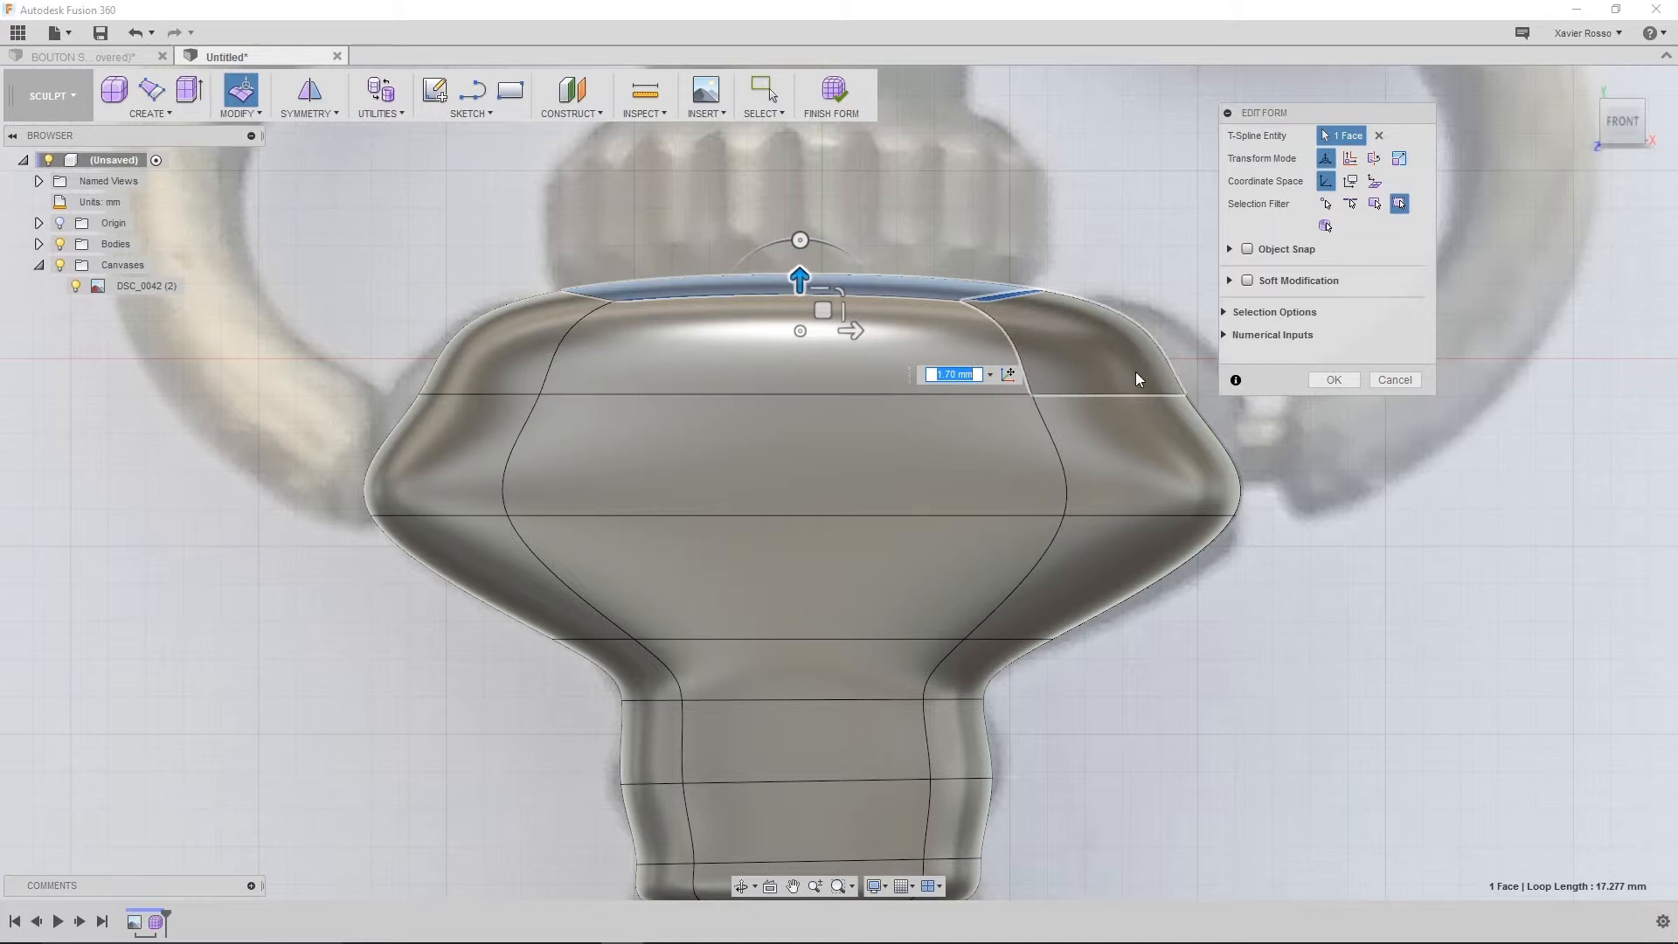
Scale the six-edge ring just below the top face outward horizontally by a factor of about 1.204 to match the photo
{"action": "left_click", "coordinate": [474, 395]}
{"action": "left_click", "coordinate": [649, 390], "text": "shift"}
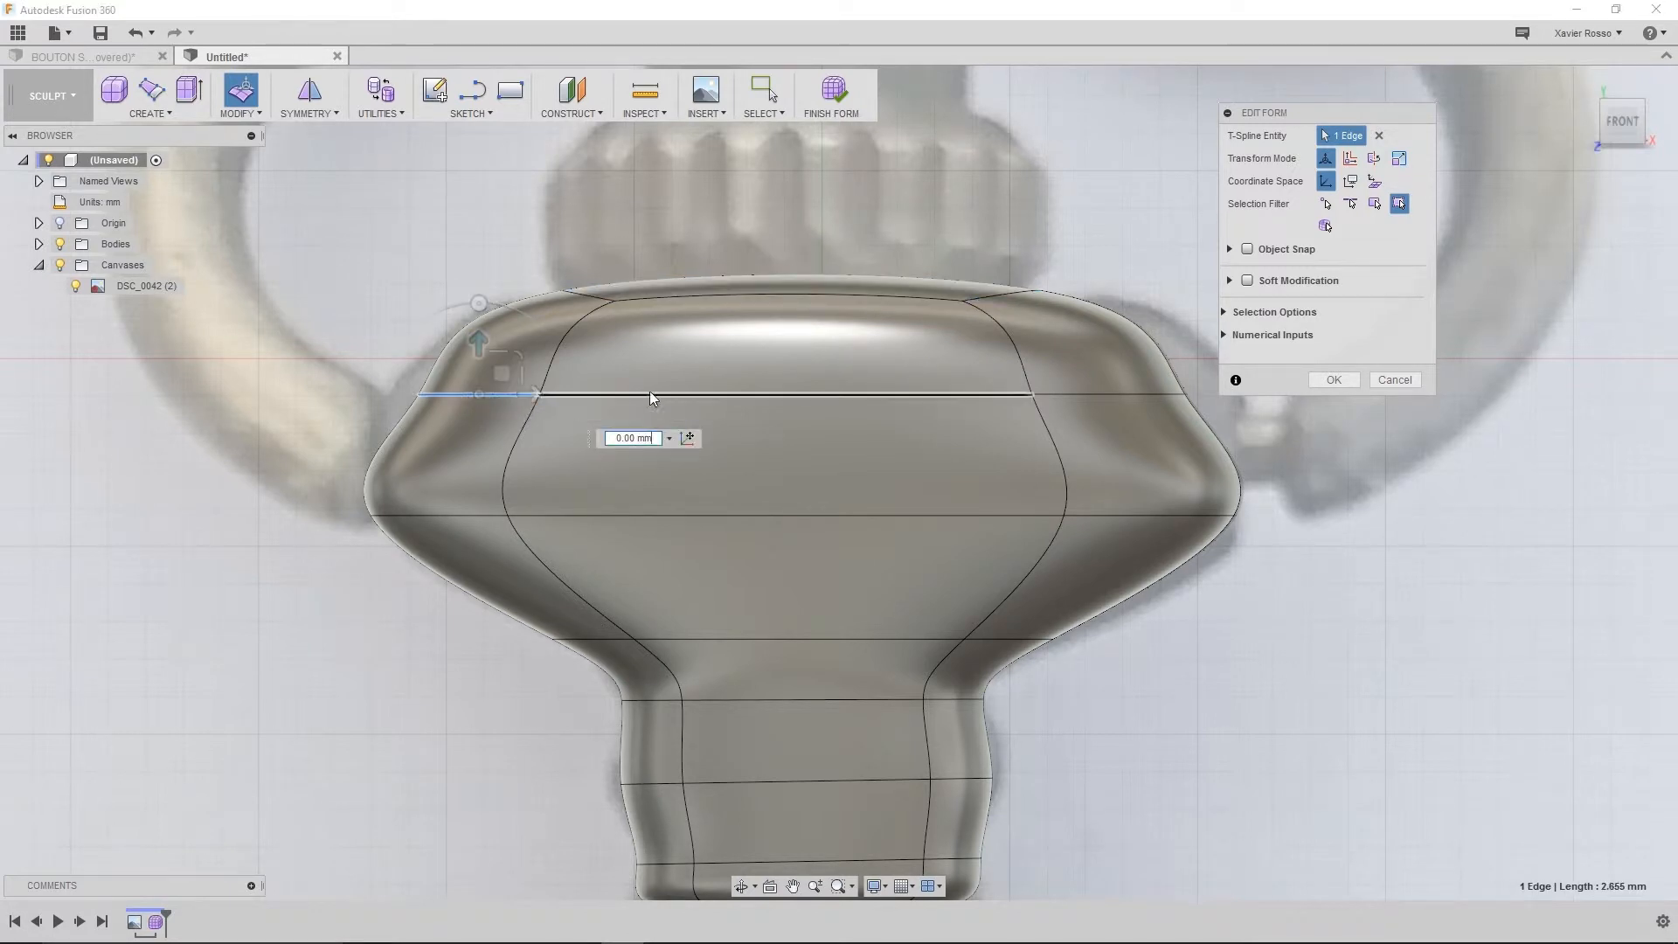
{"action": "left_click", "coordinate": [1099, 395], "text": "shift"}
{"action": "middle_click_drag", "start_coordinate": [778, 419], "coordinate": [988, 454], "text": "shift"}
{"action": "left_click", "coordinate": [818, 491], "text": "shift"}
{"action": "left_click", "coordinate": [601, 455], "text": "shift"}
{"action": "middle_click_drag", "start_coordinate": [584, 447], "coordinate": [734, 509], "text": "shift"}
{"action": "left_click", "coordinate": [273, 390], "text": "shift"}
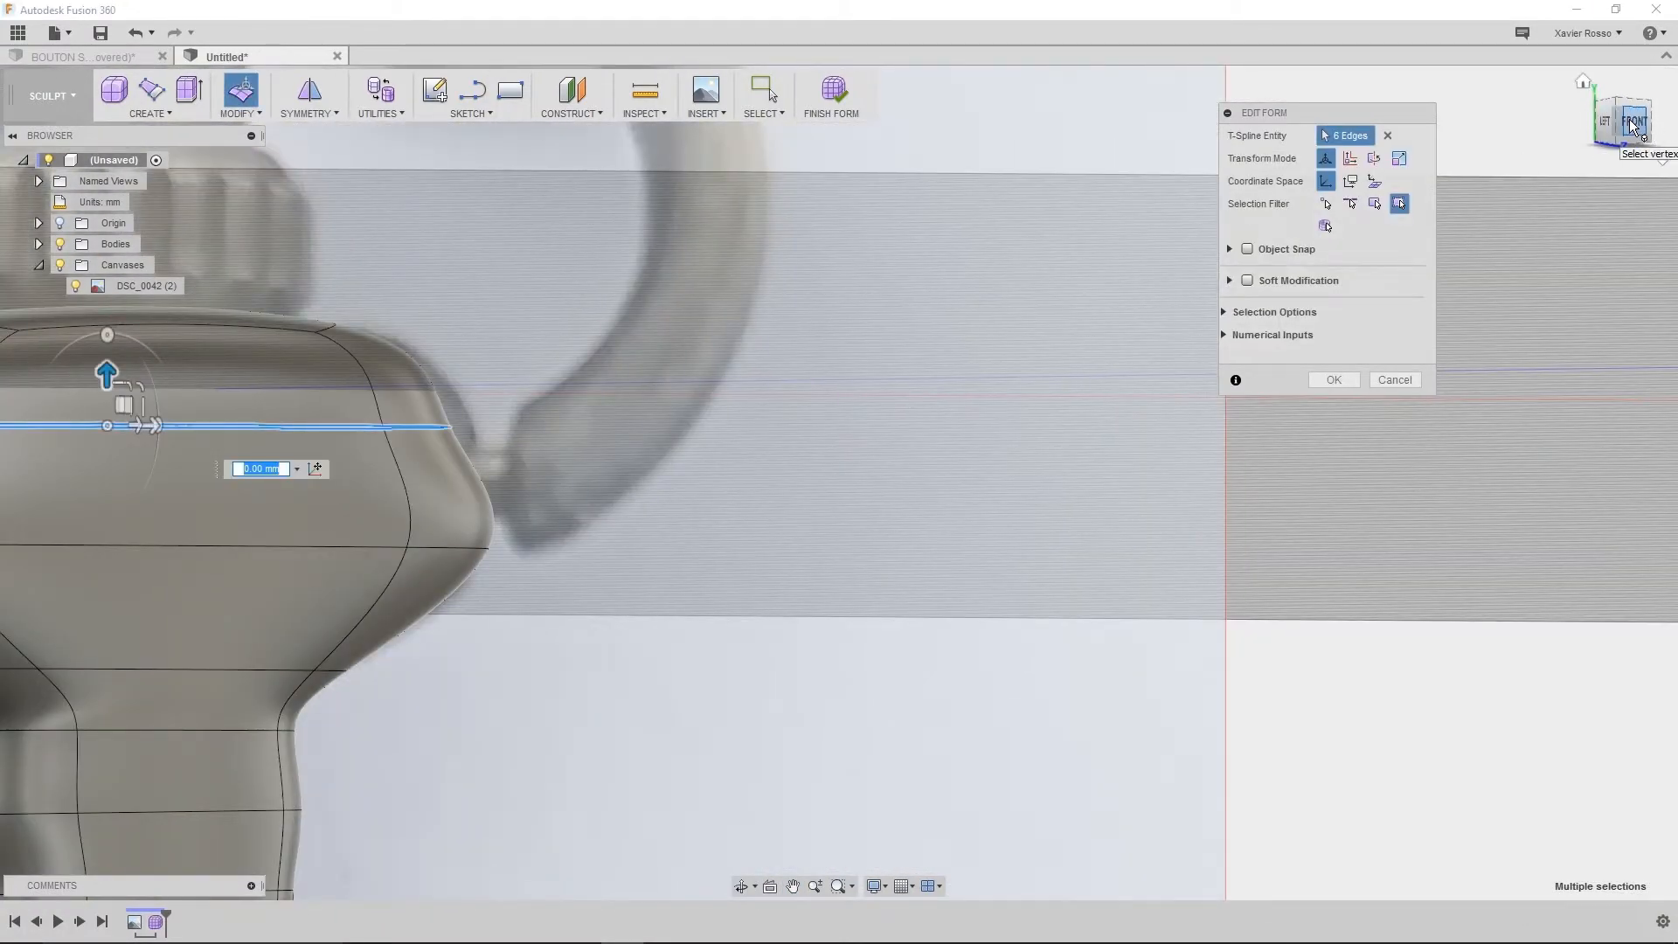
{"action": "left_click", "coordinate": [1636, 125]}
{"action": "middle_click_drag", "start_coordinate": [1064, 397], "coordinate": [1170, 533]}
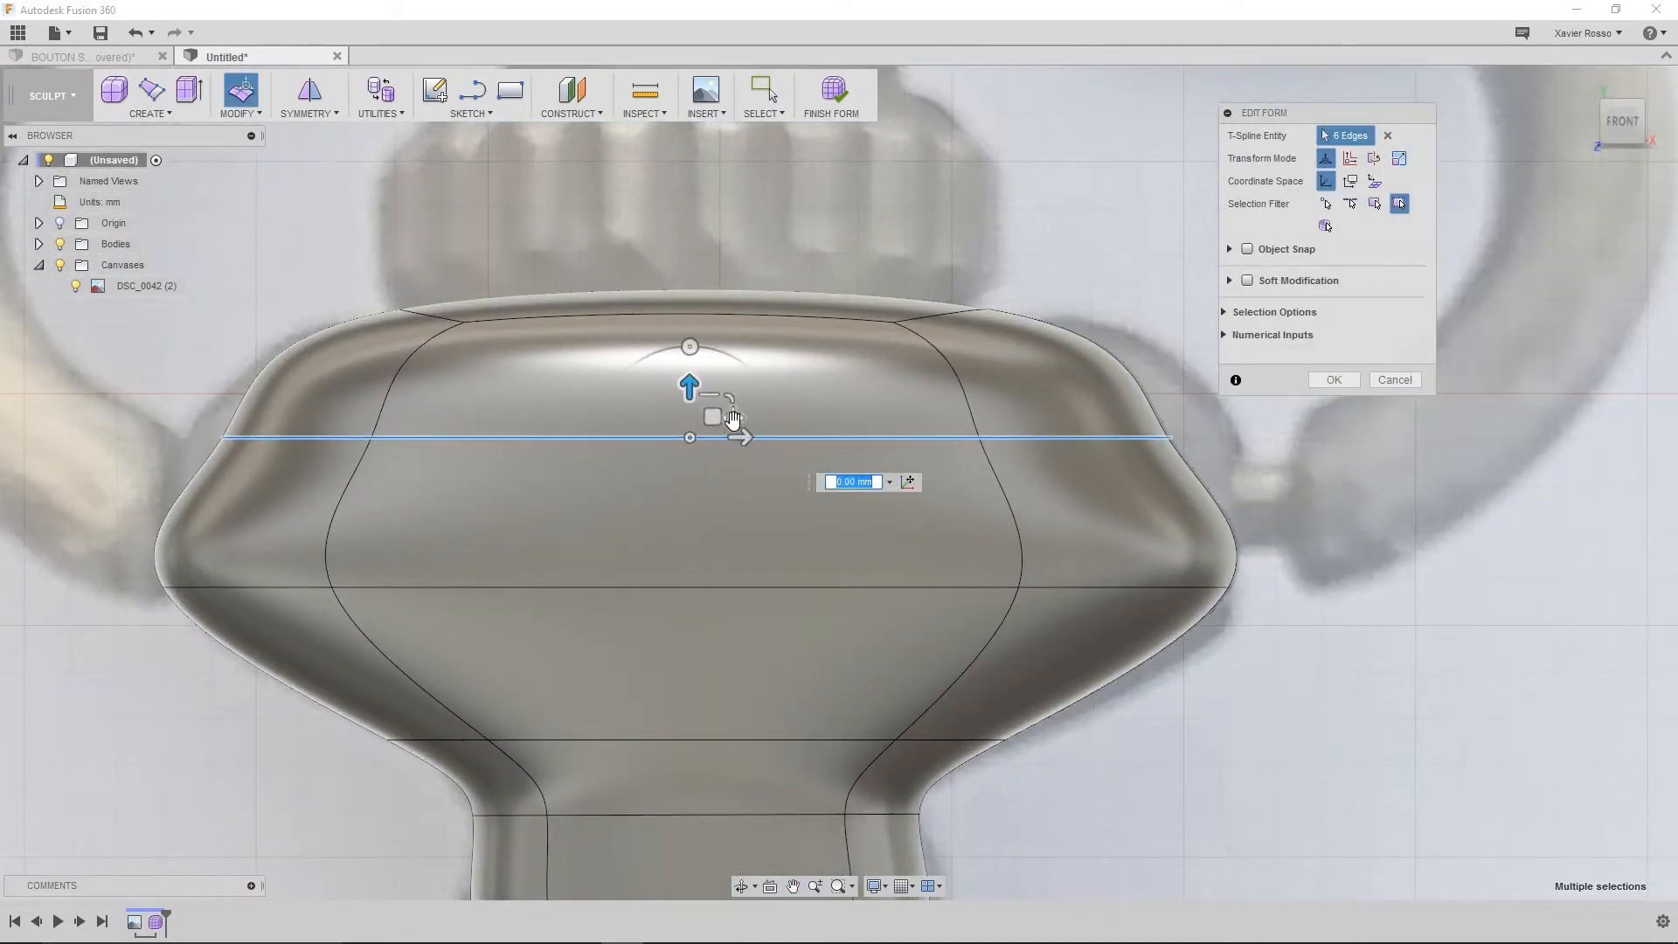
{"action": "left_click_drag", "start_coordinate": [731, 417], "coordinate": [739, 418]}
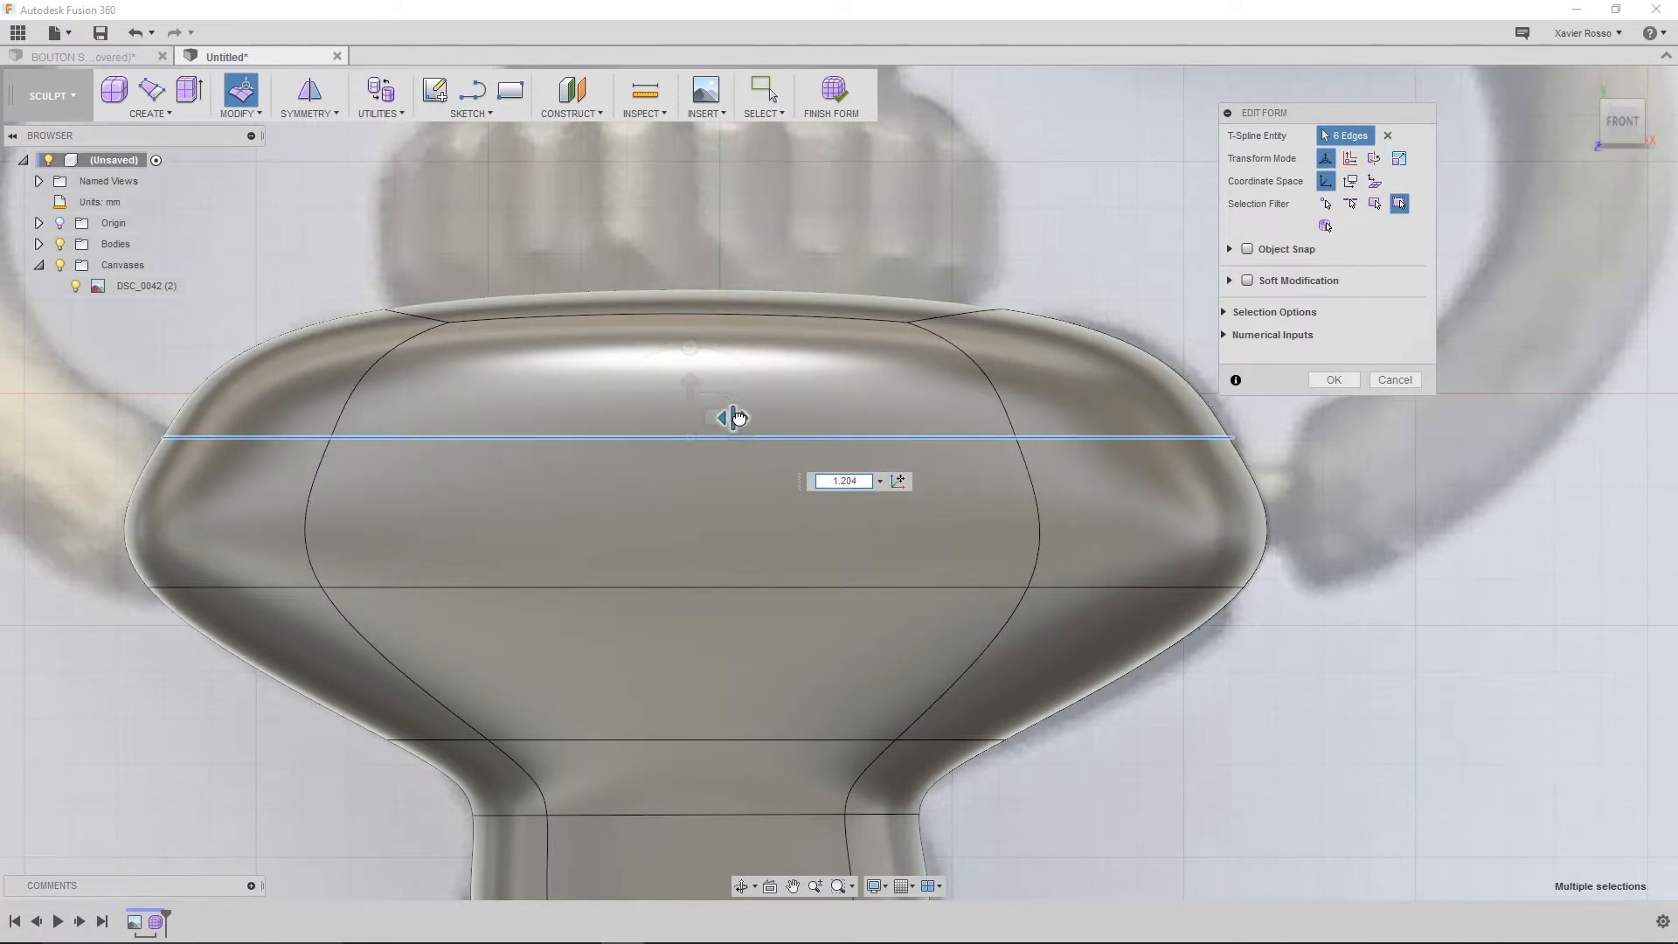
{"action": "left_click_drag", "start_coordinate": [737, 418], "coordinate": [736, 418]}
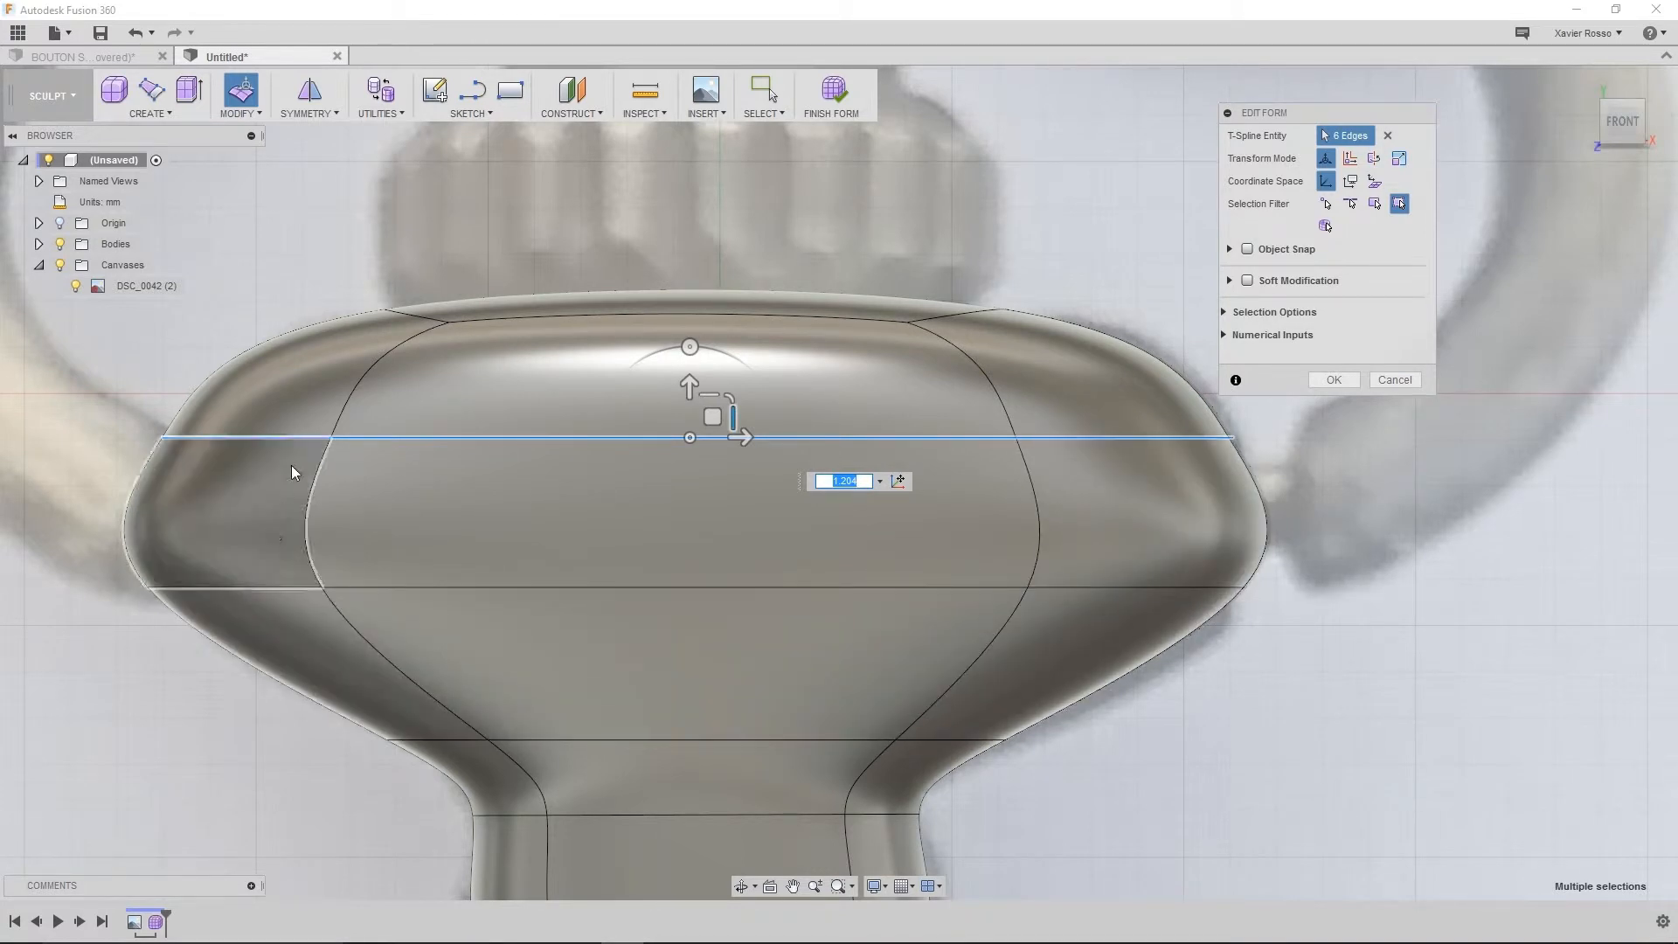
Move the six-edge ring around the lower half of the bulbous body downward and scale it horizontally to follow the photo's outline
{"action": "left_click", "coordinate": [262, 588]}
{"action": "left_click", "coordinate": [498, 588], "text": "ctrl"}
{"action": "left_click", "coordinate": [1136, 587], "text": "ctrl"}
{"action": "middle_click_drag", "start_coordinate": [1266, 585], "coordinate": [1300, 622], "text": "shift"}
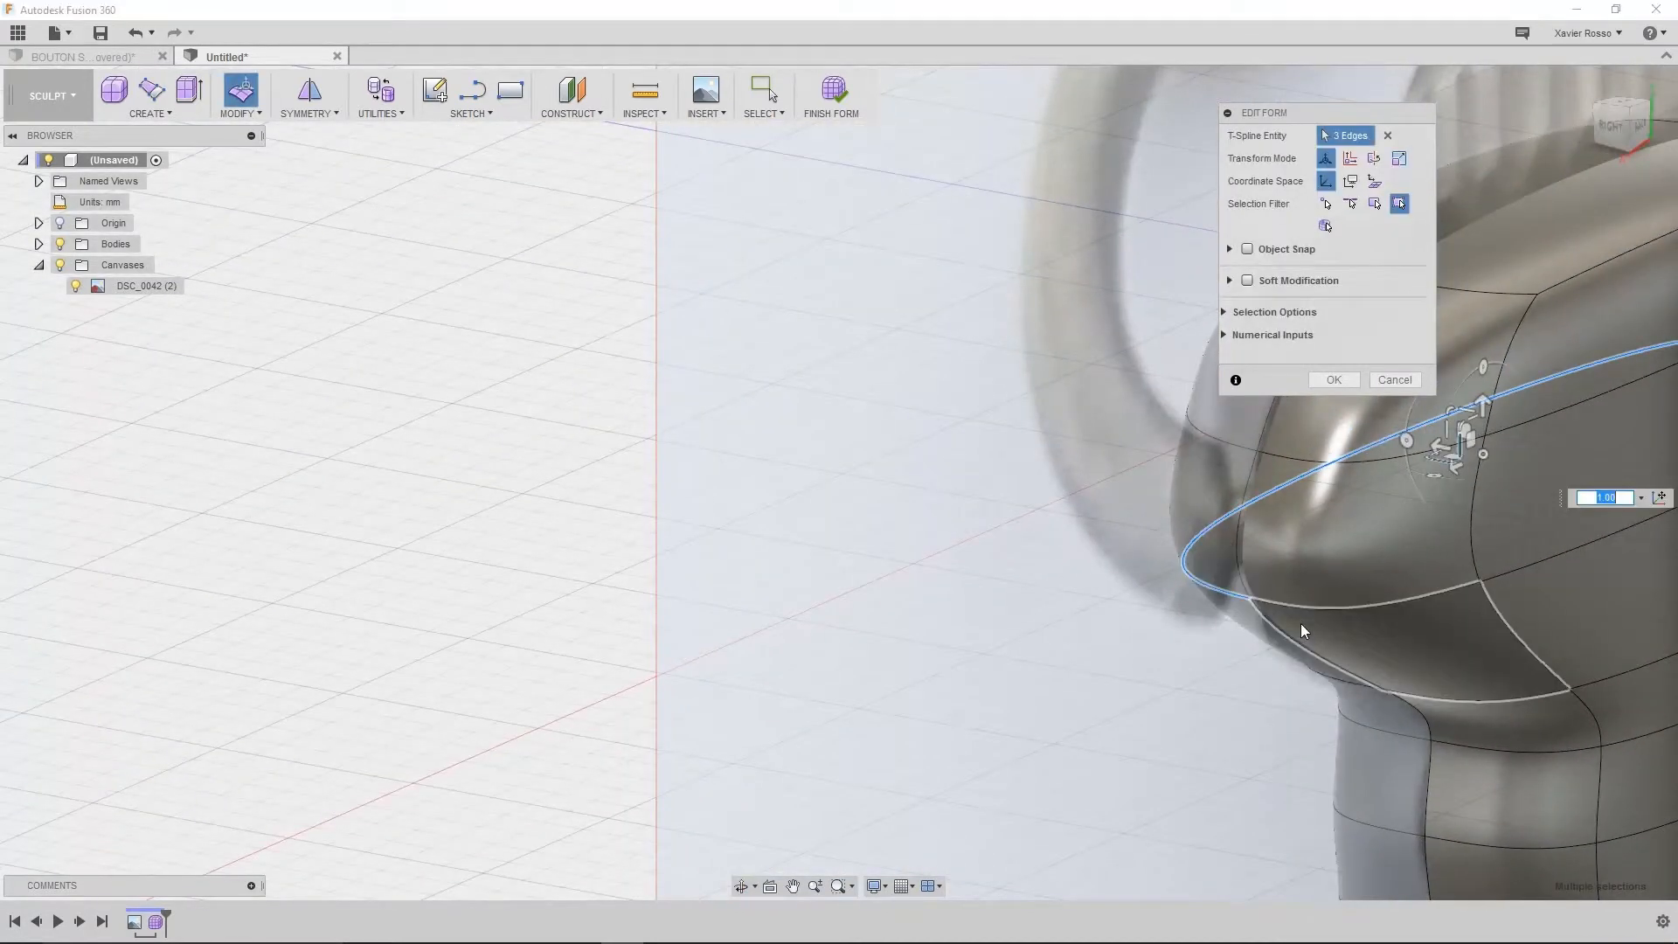
{"action": "left_click", "coordinate": [1348, 599], "text": "ctrl"}
{"action": "left_click", "coordinate": [1367, 602], "text": "ctrl"}
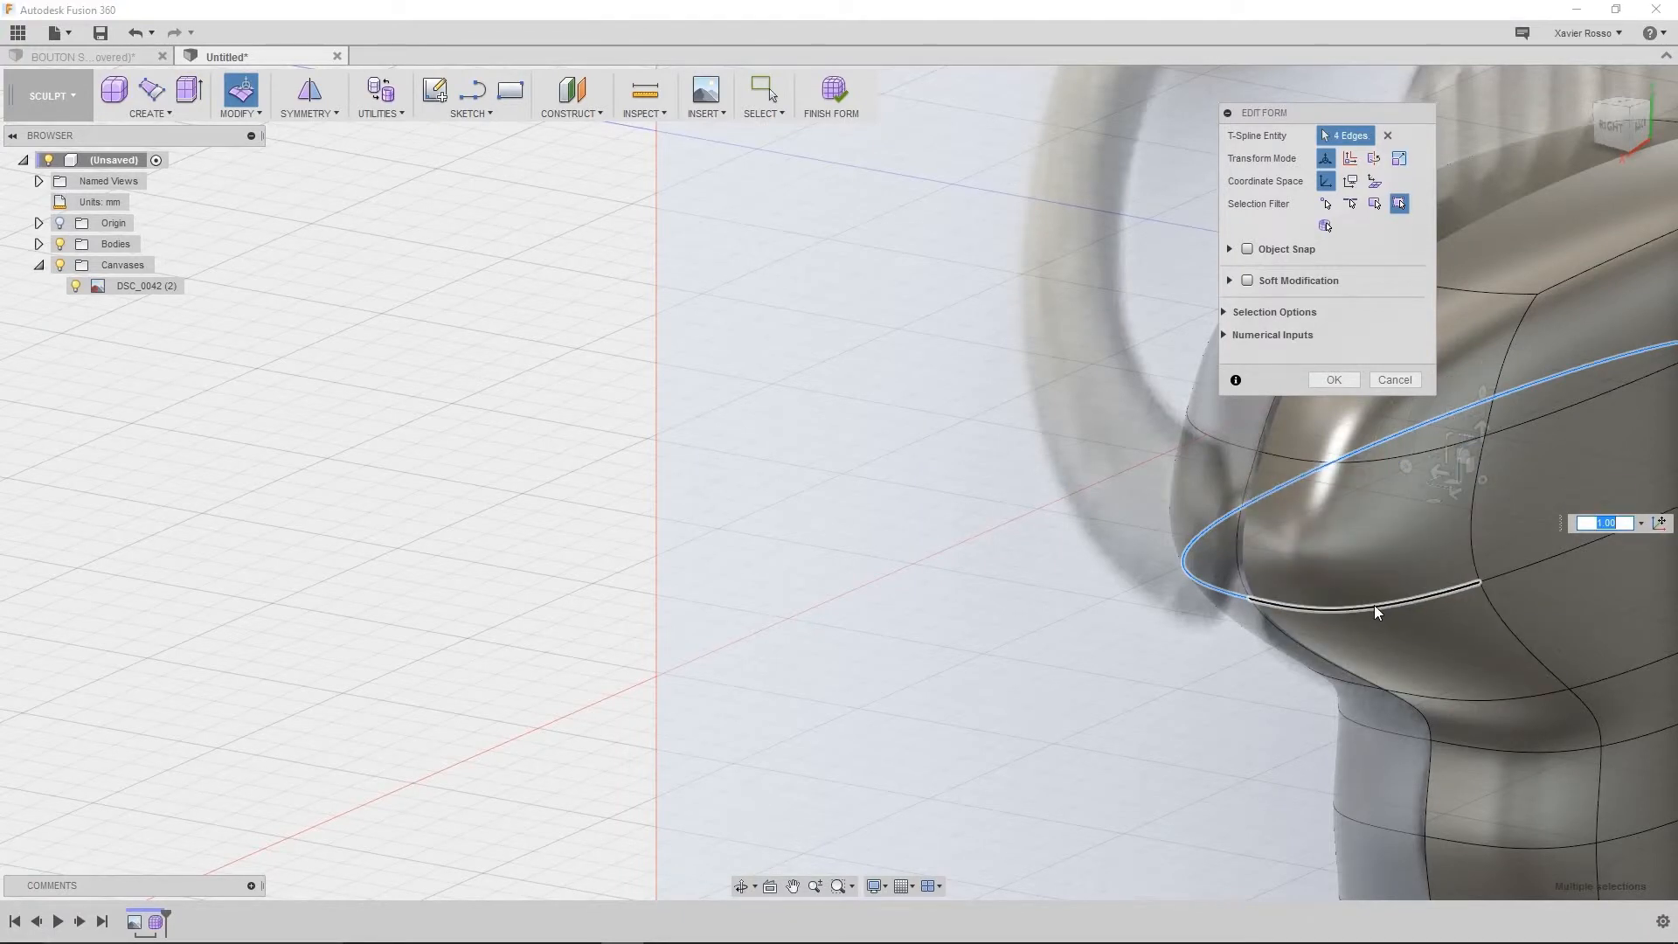
{"action": "left_click", "coordinate": [1374, 604], "text": "ctrl"}
{"action": "middle_click_drag", "start_coordinate": [1374, 605], "coordinate": [741, 660]}
{"action": "left_click", "coordinate": [994, 562], "text": "ctrl"}
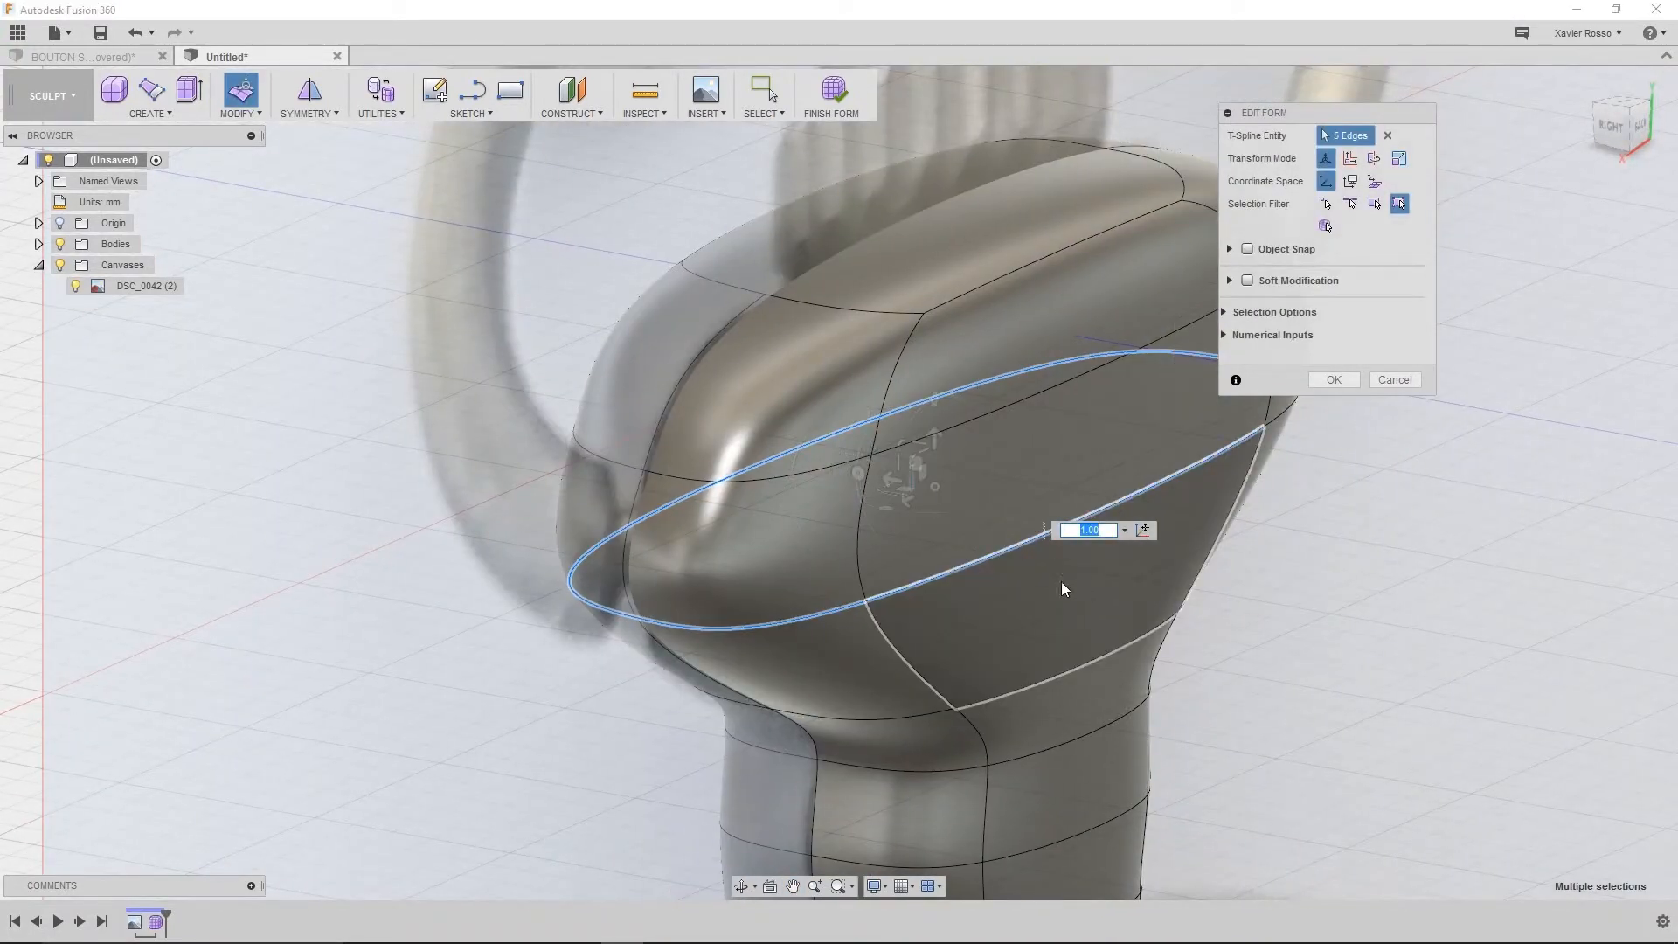
{"action": "middle_click_drag", "start_coordinate": [1061, 581], "coordinate": [1366, 539], "text": "shift"}
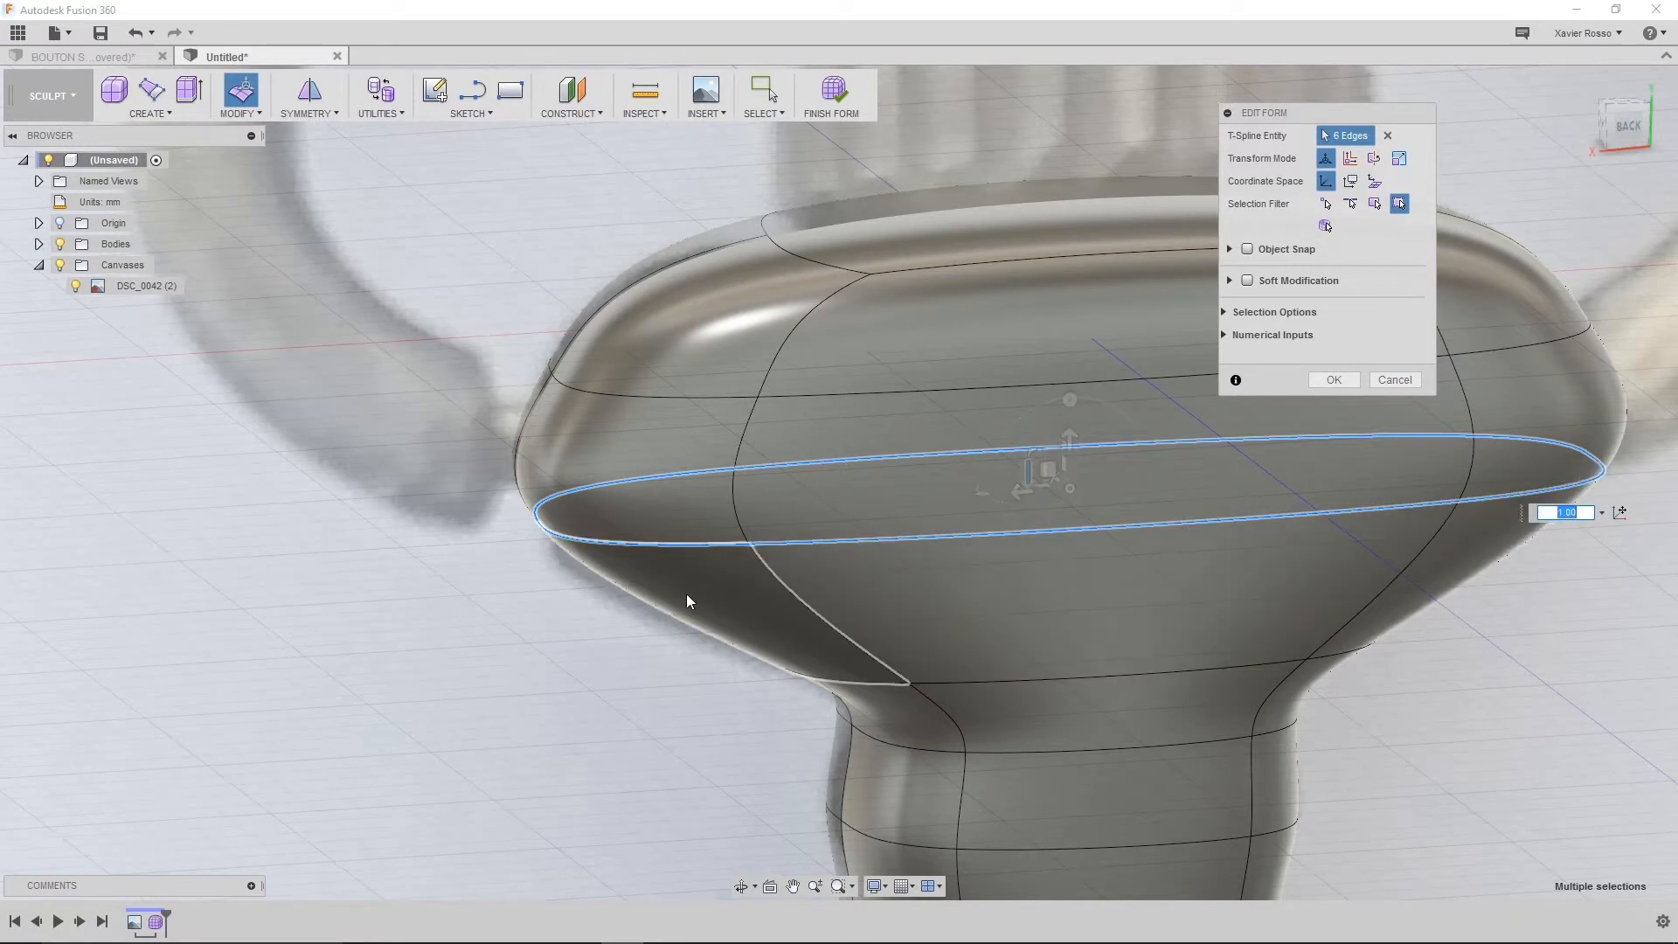
{"action": "middle_click_drag", "start_coordinate": [685, 588], "coordinate": [972, 580], "text": "shift"}
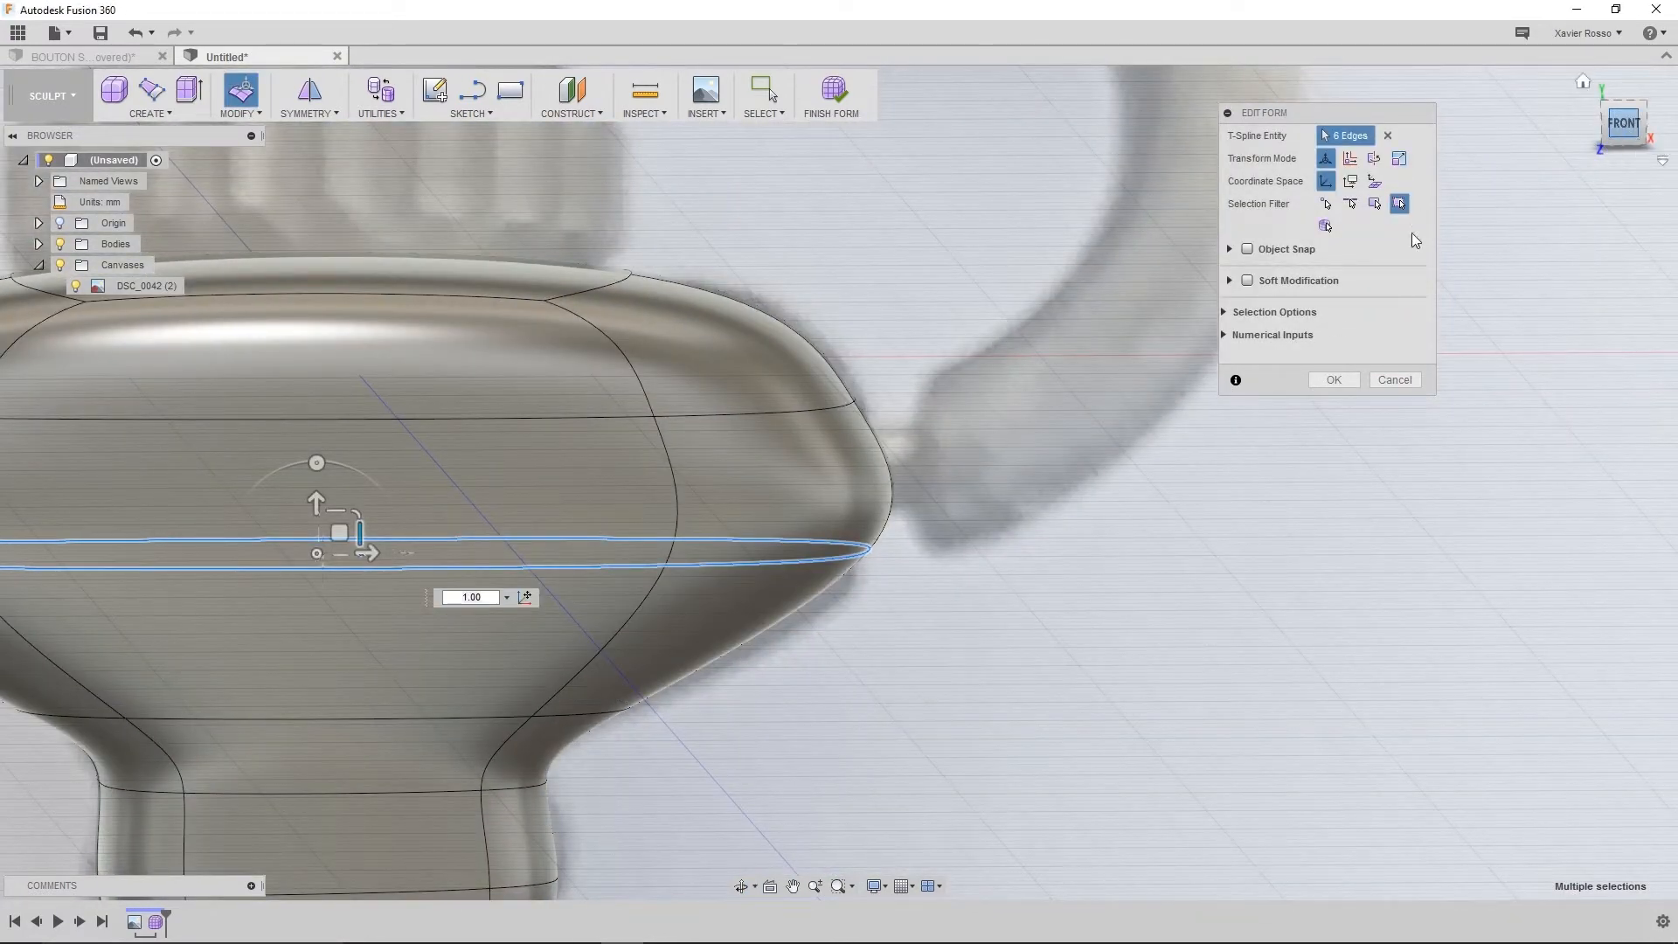
{"action": "left_click", "coordinate": [1623, 122]}
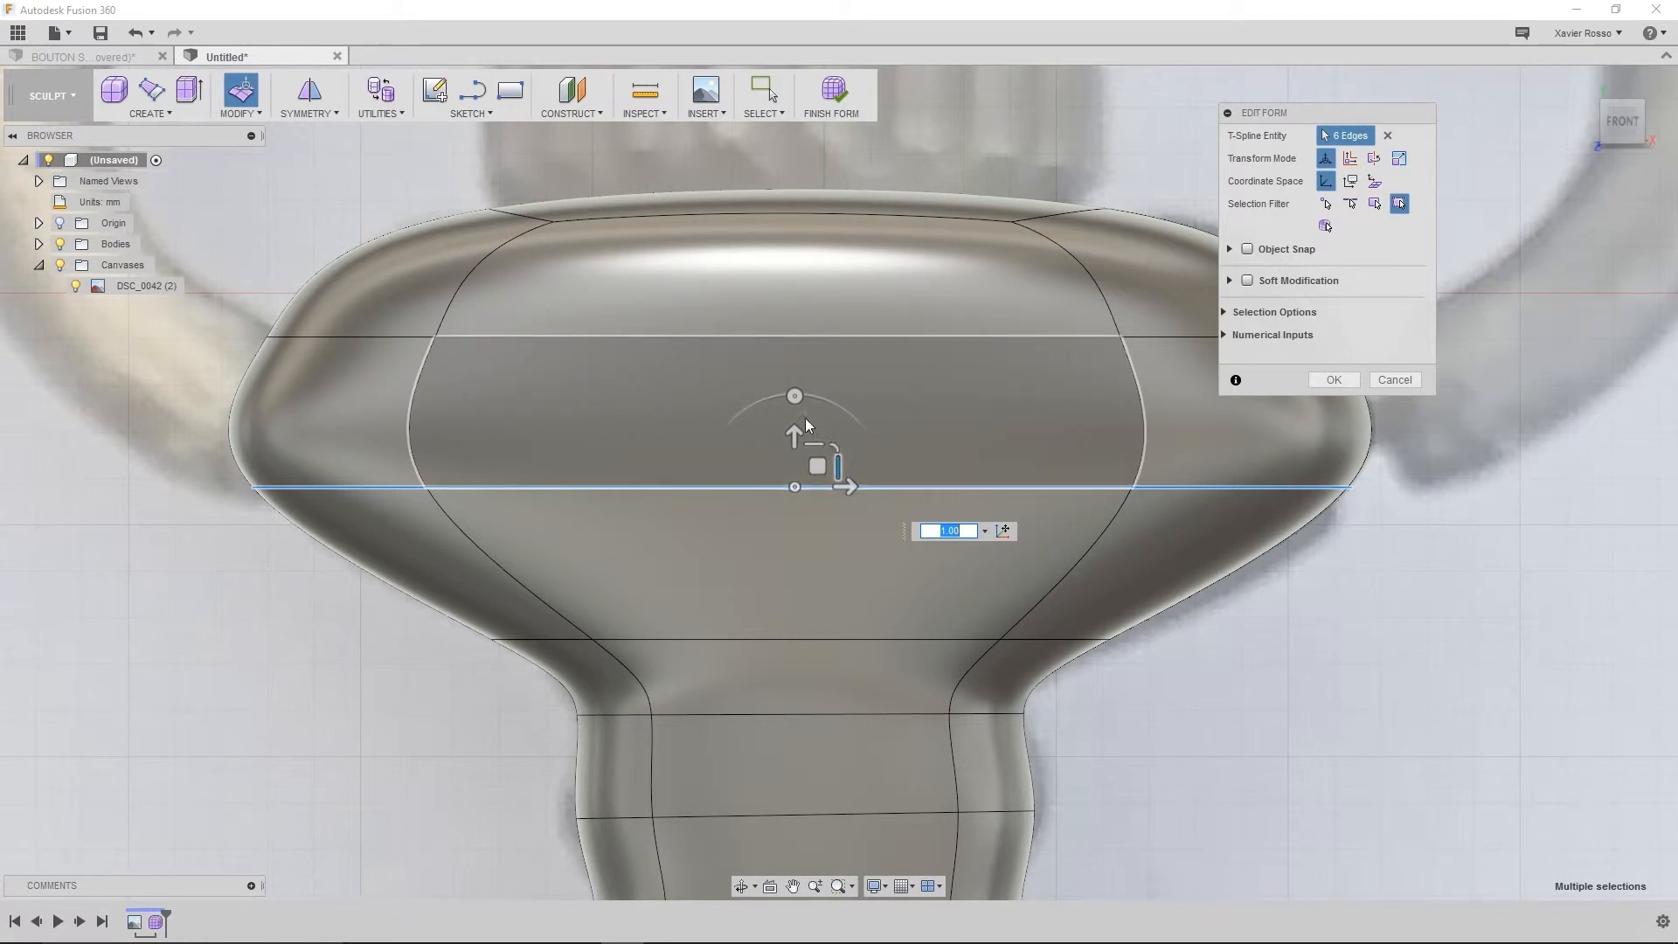
{"action": "left_click_drag", "start_coordinate": [793, 435], "coordinate": [797, 503]}
{"action": "left_click_drag", "start_coordinate": [795, 528], "coordinate": [840, 550]}
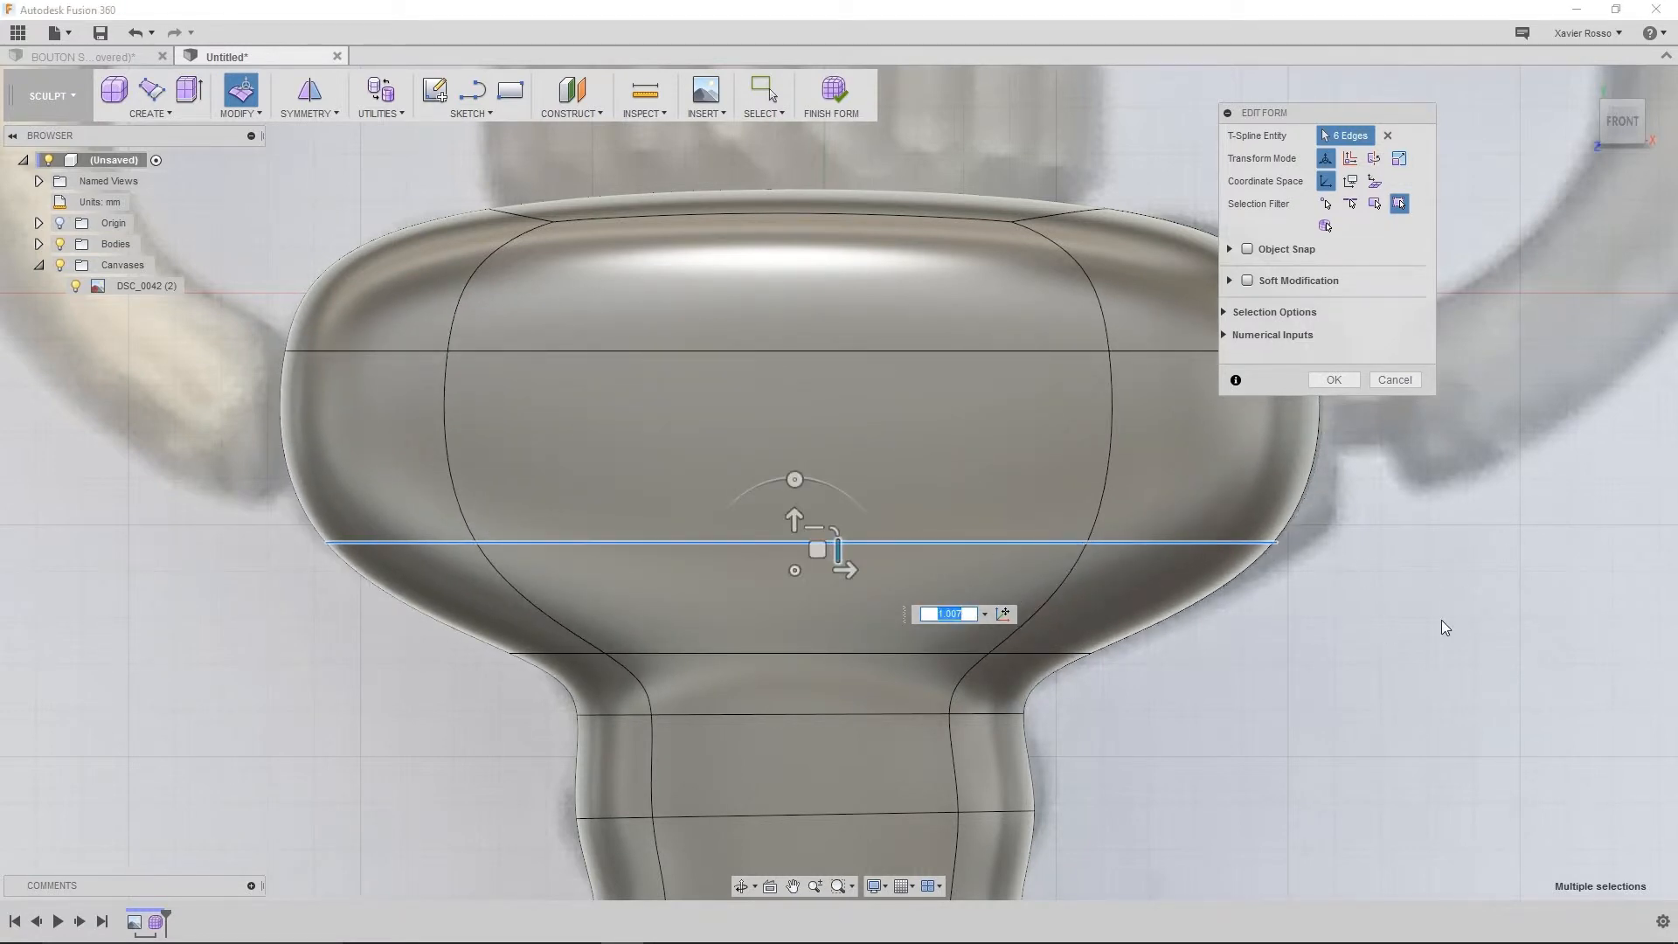
Shift the complete upper six-edge ring of the bulbous body vertically by -0.50 mm
{"action": "middle_click_drag", "start_coordinate": [1305, 601], "coordinate": [1247, 638]}
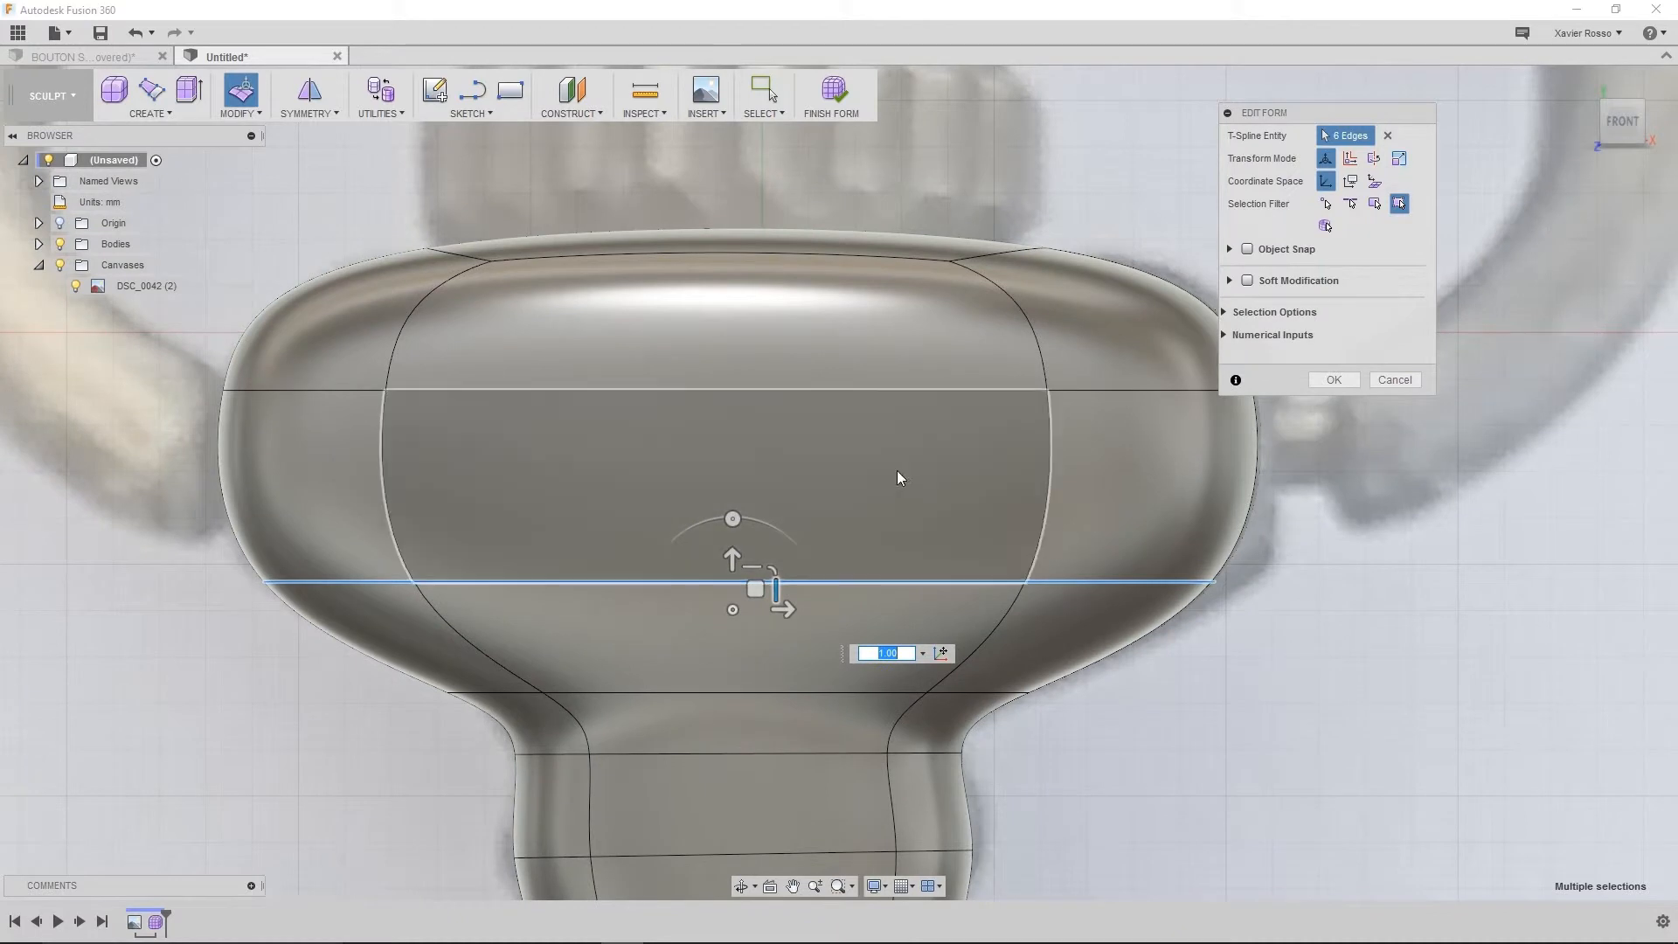
{"action": "double_click", "coordinate": [848, 389]}
{"action": "scroll", "coordinate": [847, 390], "scroll_direction": "down", "scroll_amount": 3}
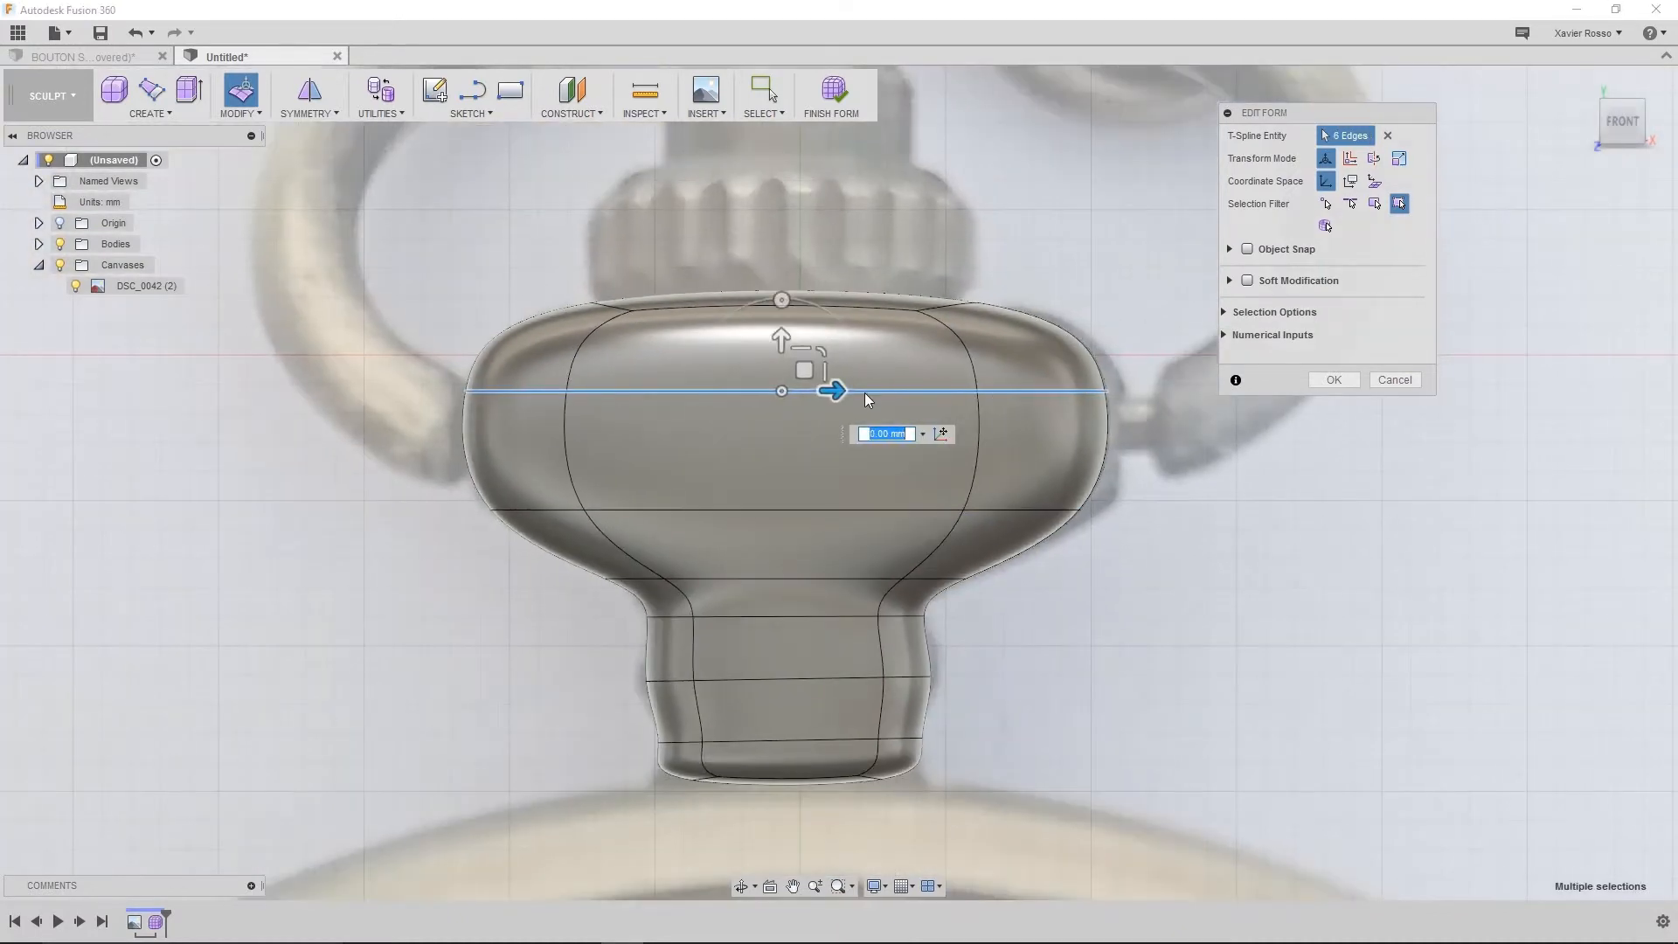
{"action": "middle_click_drag", "start_coordinate": [888, 512], "coordinate": [826, 425], "text": "shift"}
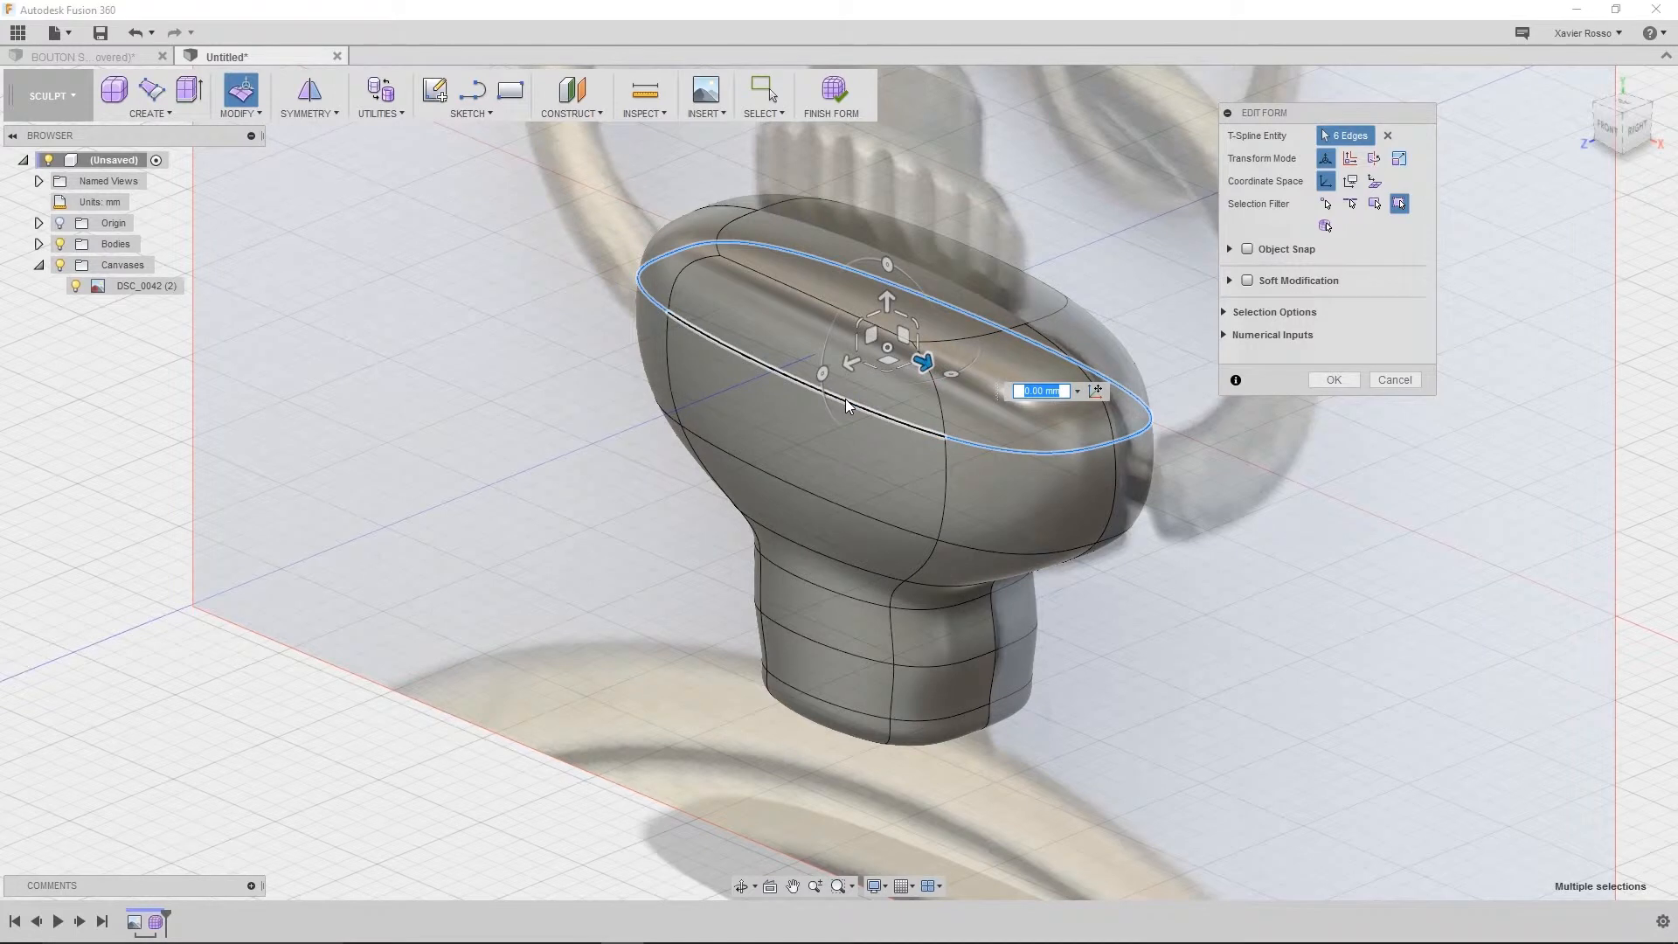
{"action": "left_click", "coordinate": [1603, 133]}
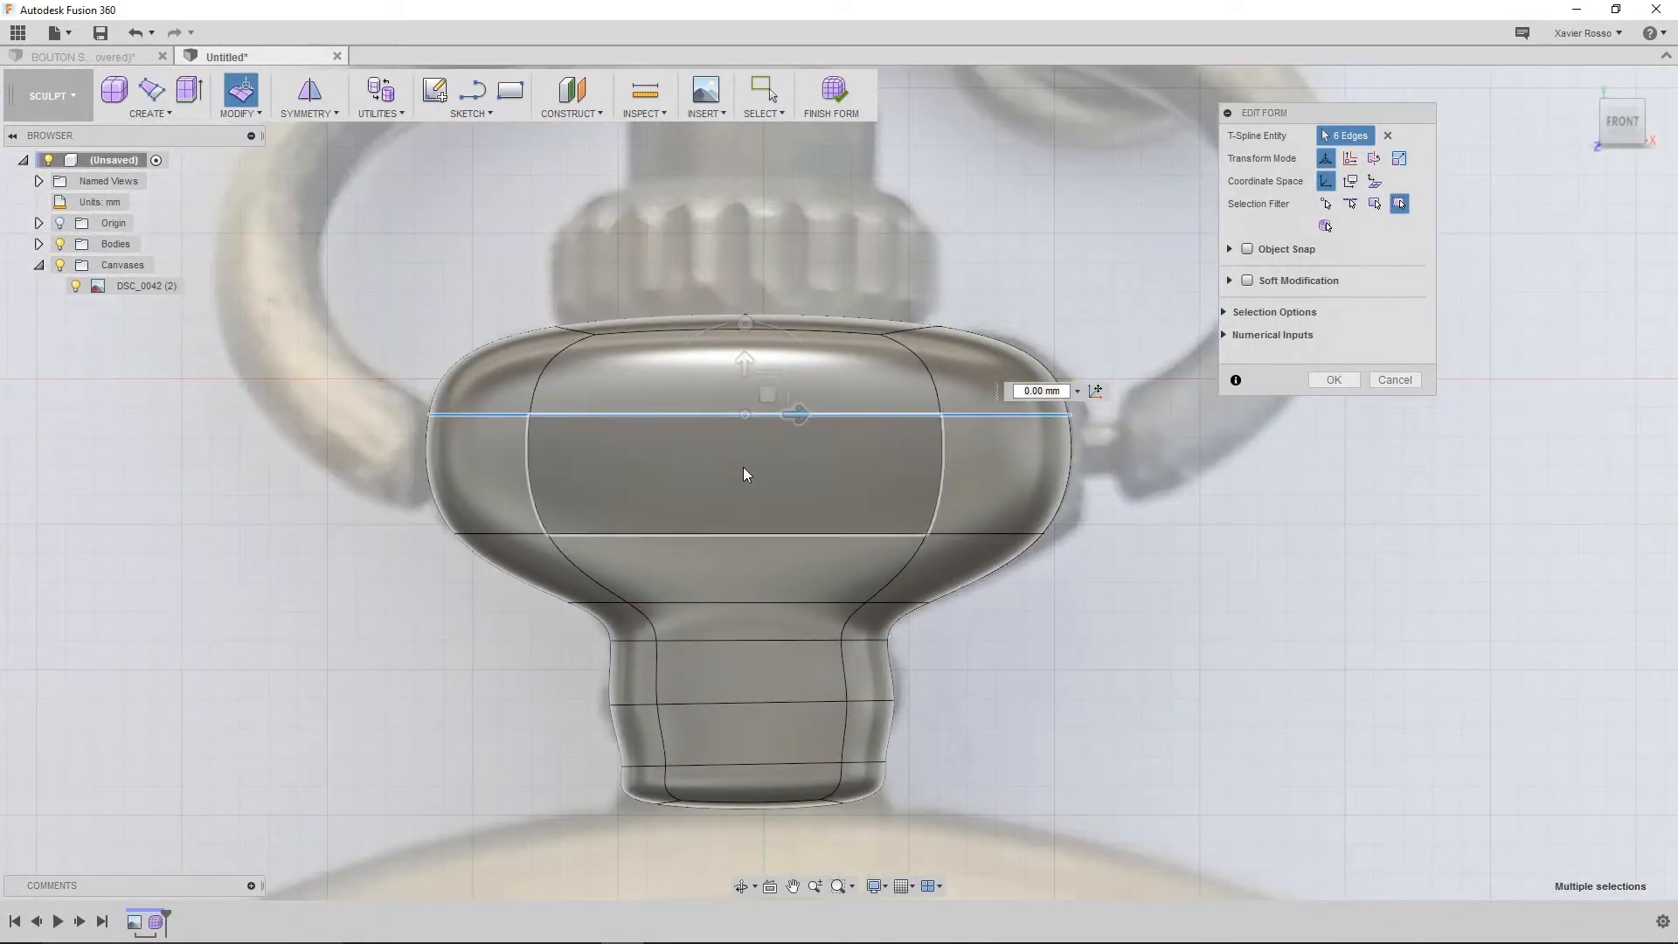
{"action": "middle_click_drag", "start_coordinate": [743, 467], "coordinate": [669, 522], "text": "shift"}
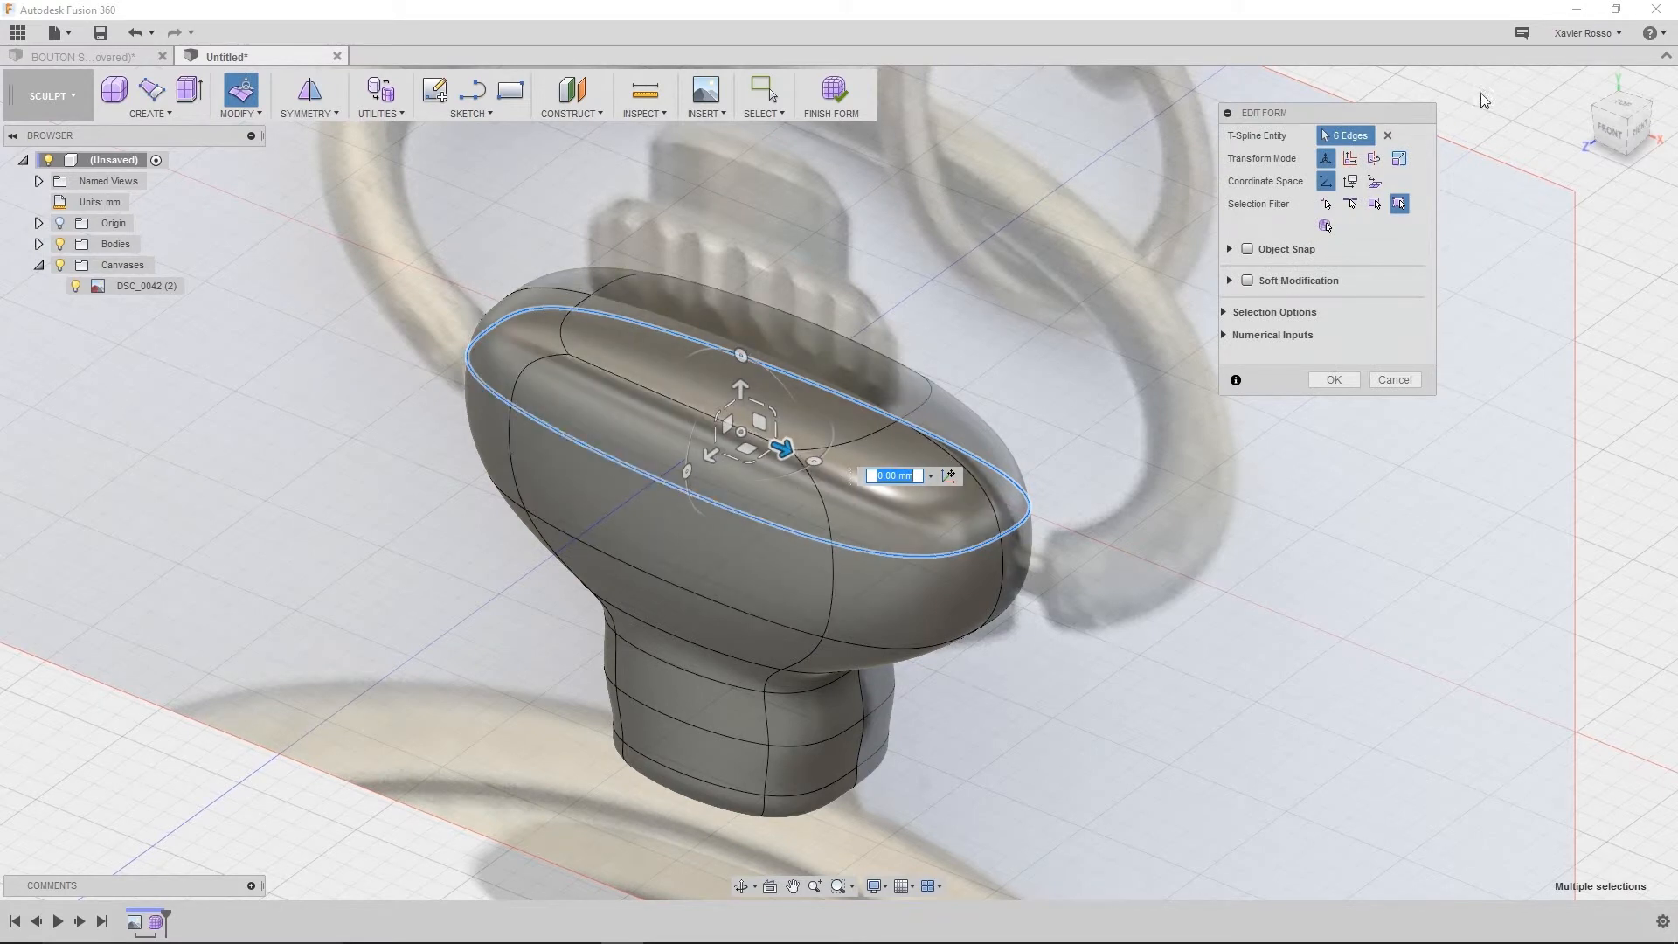
{"action": "left_click", "coordinate": [1608, 131]}
{"action": "middle_click_drag", "start_coordinate": [752, 390], "coordinate": [785, 361]}
{"action": "left_click_drag", "start_coordinate": [771, 352], "coordinate": [769, 378]}
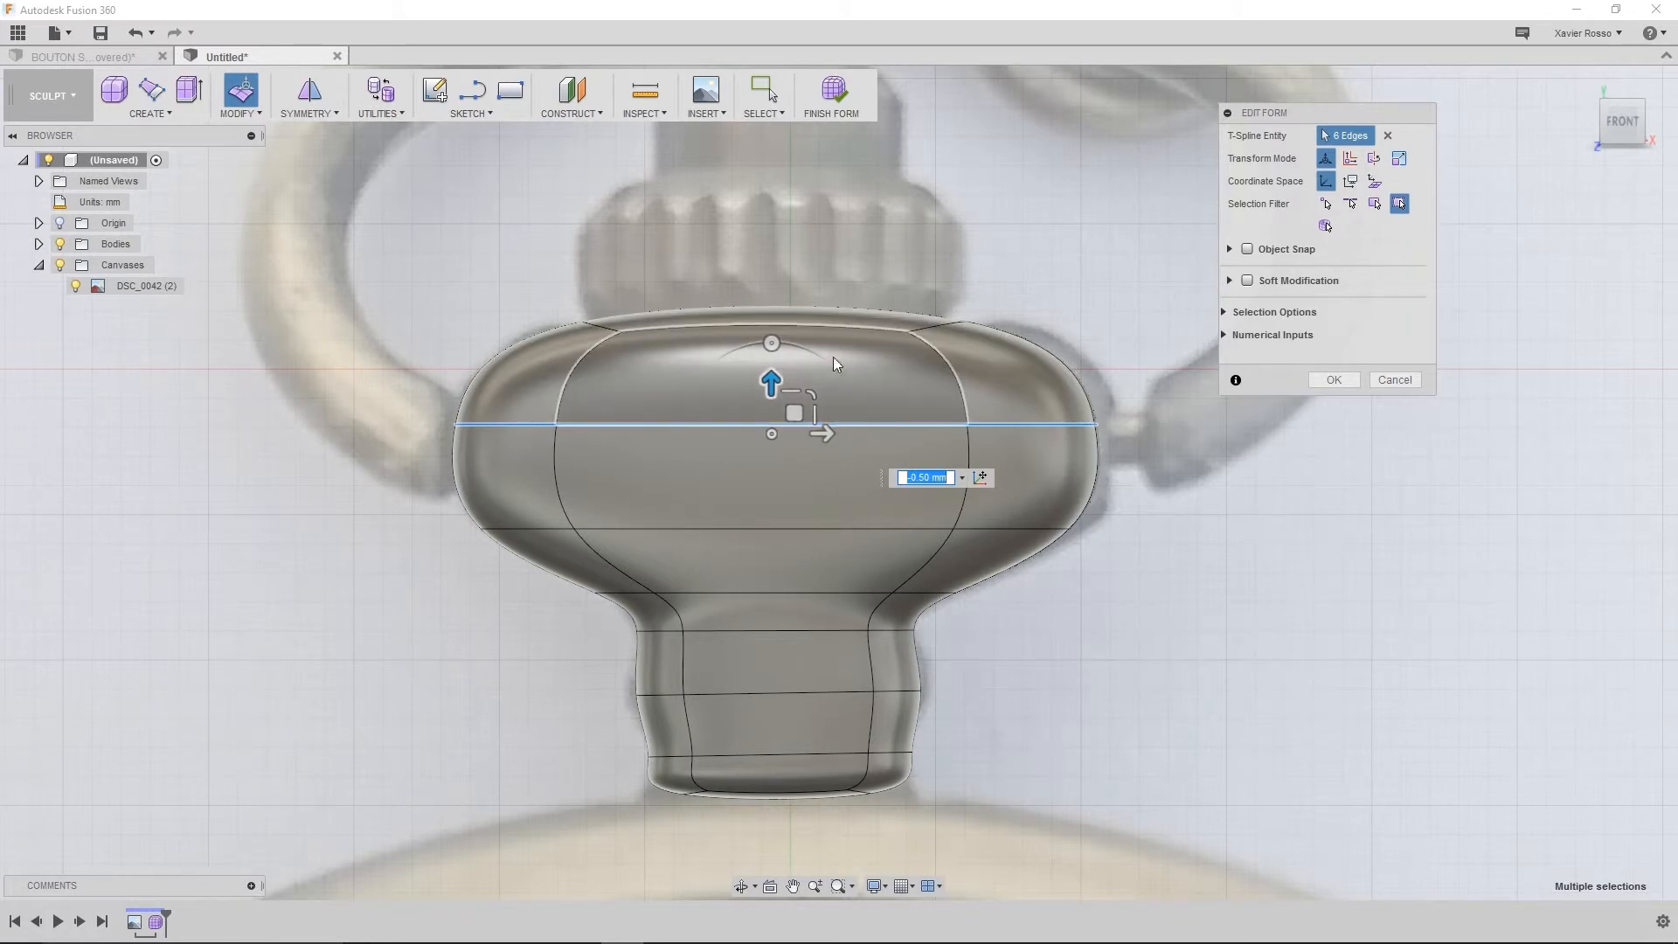
Extrude the top face of the bulbous body down into the form with a distance of -2.50 mm to create a recess
{"action": "middle_click_drag", "start_coordinate": [832, 356], "coordinate": [883, 353]}
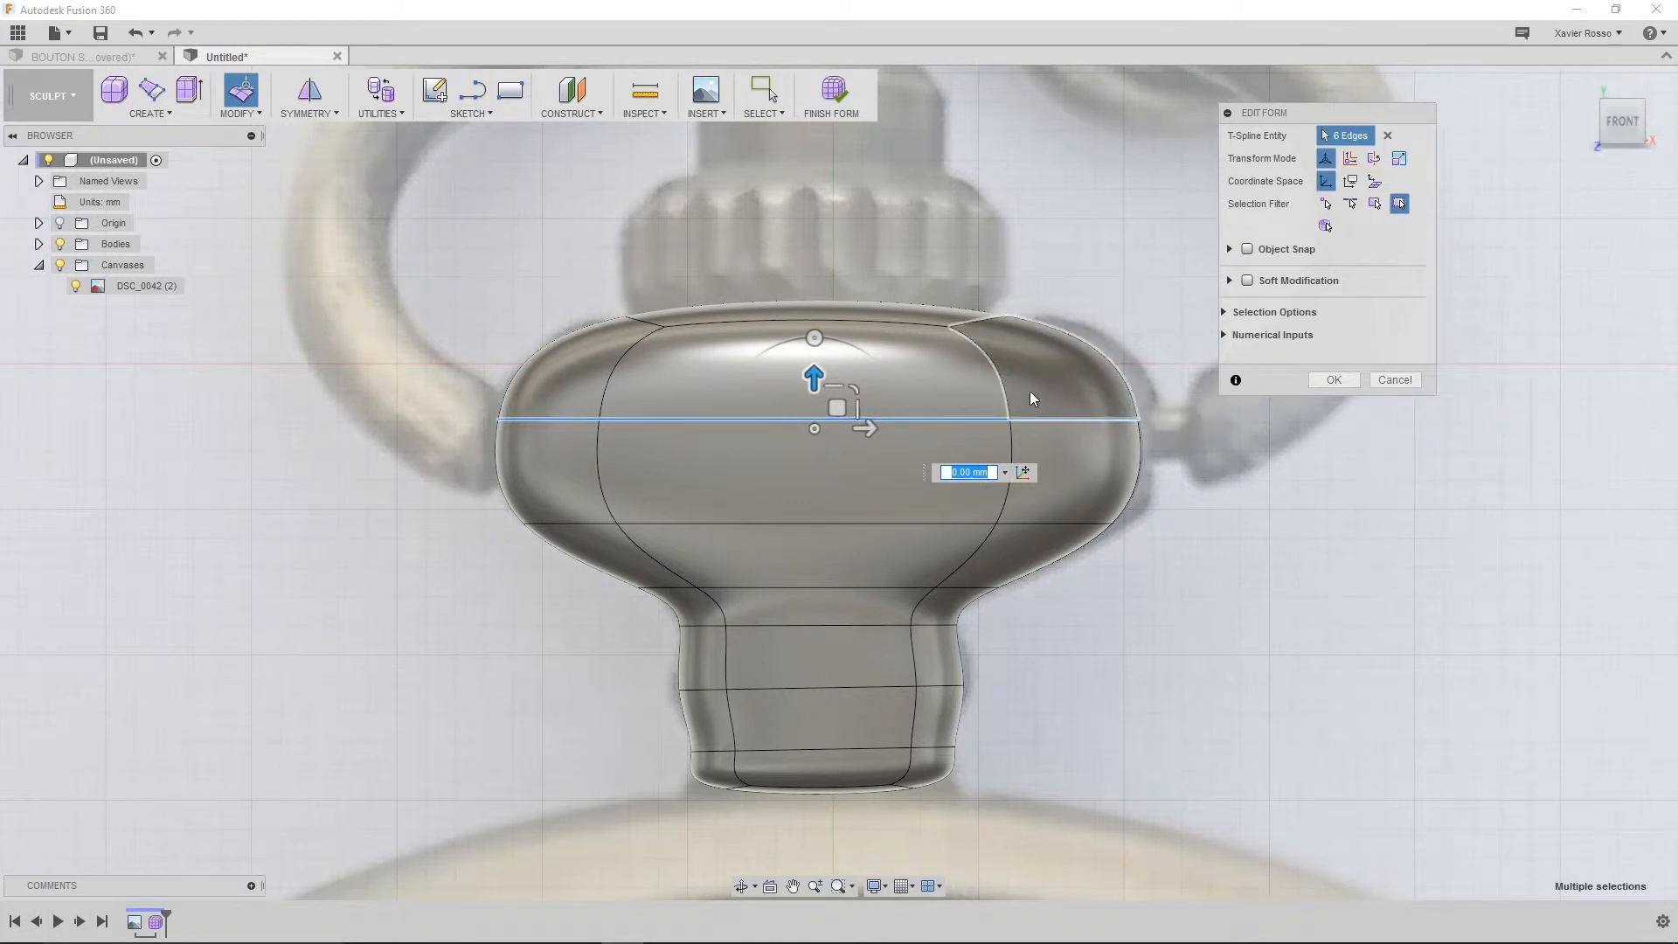
{"action": "middle_click_drag", "start_coordinate": [1030, 390], "coordinate": [963, 261], "text": "shift"}
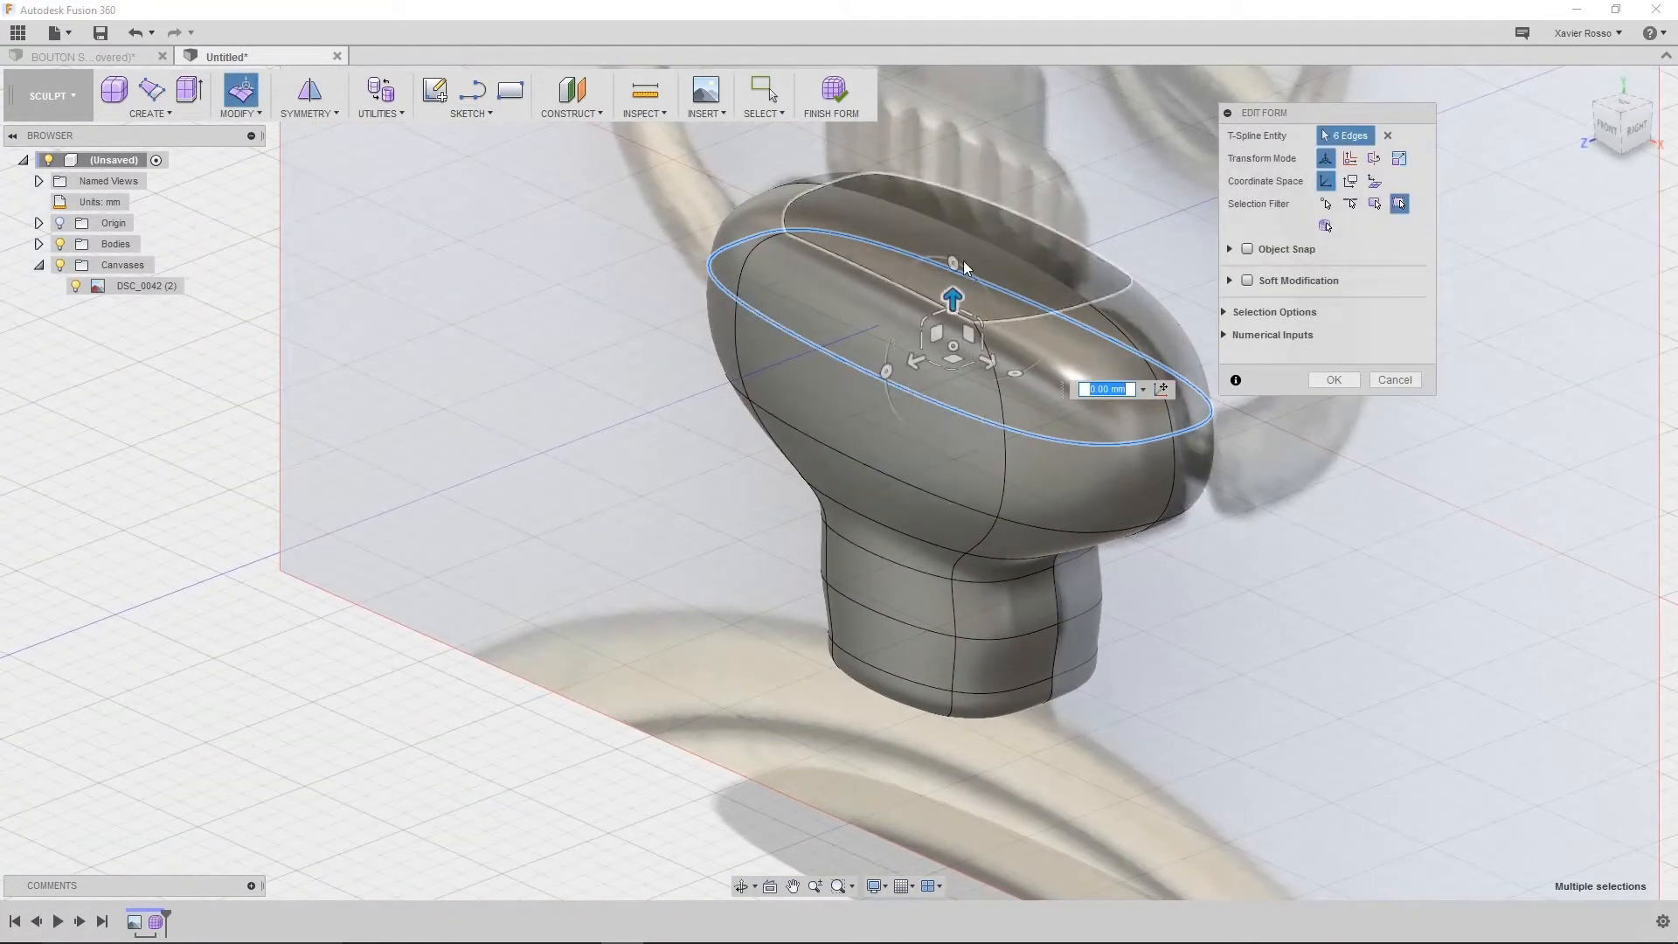
{"action": "left_click", "coordinate": [938, 229]}
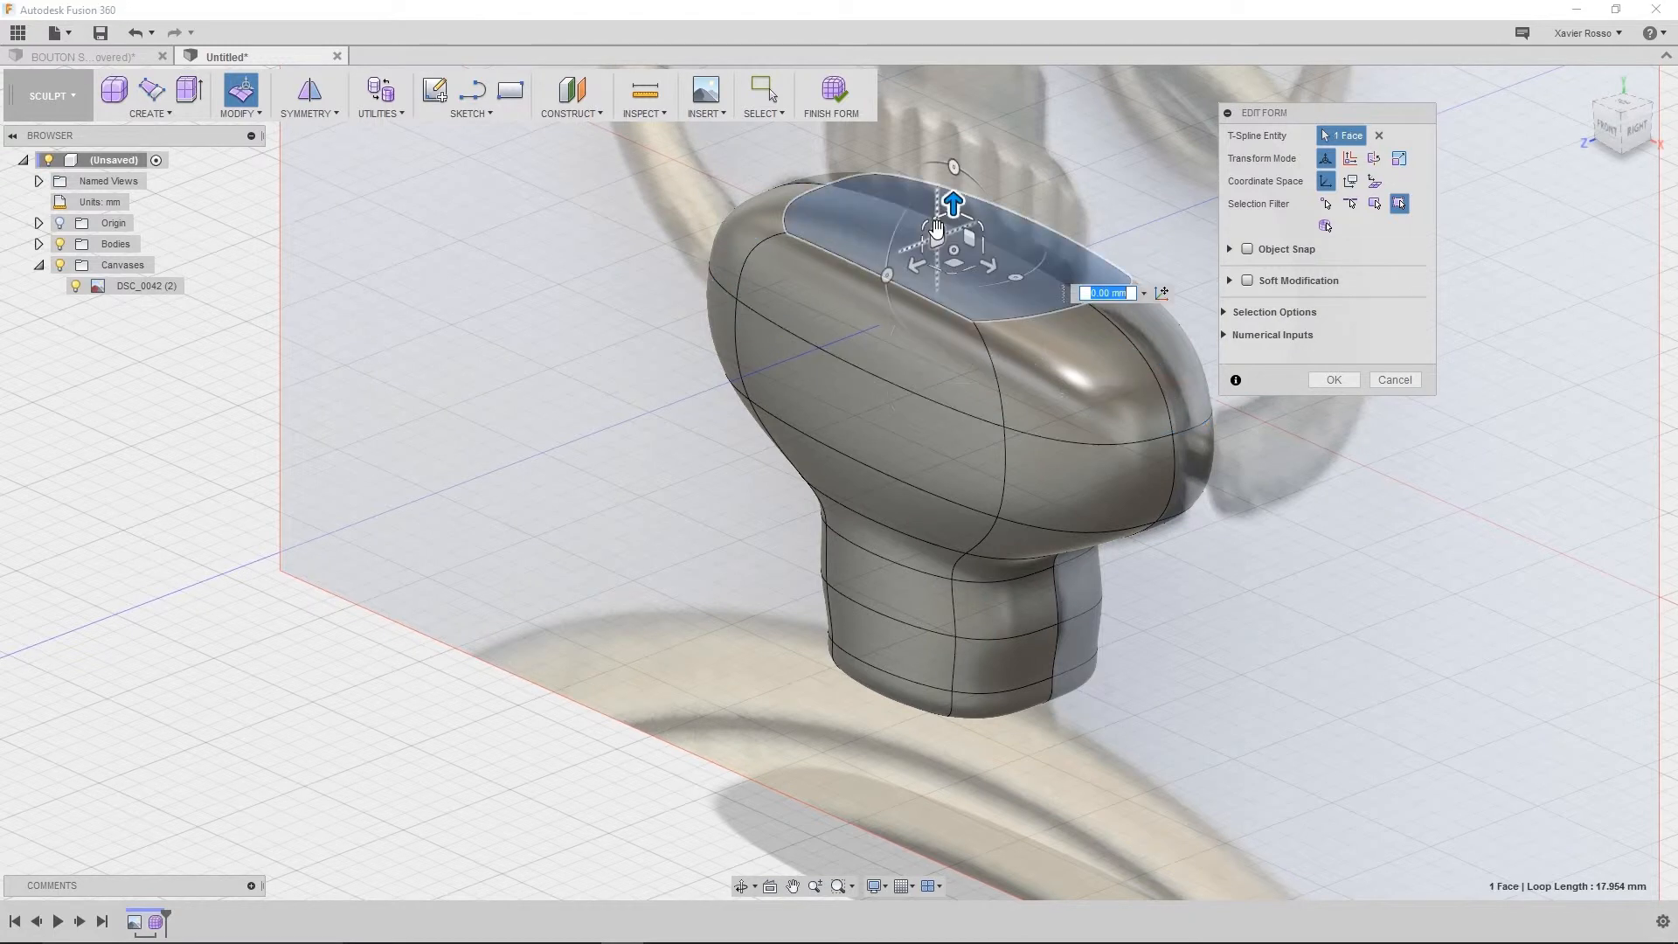
{"action": "left_click_drag", "start_coordinate": [955, 201], "coordinate": [945, 331]}
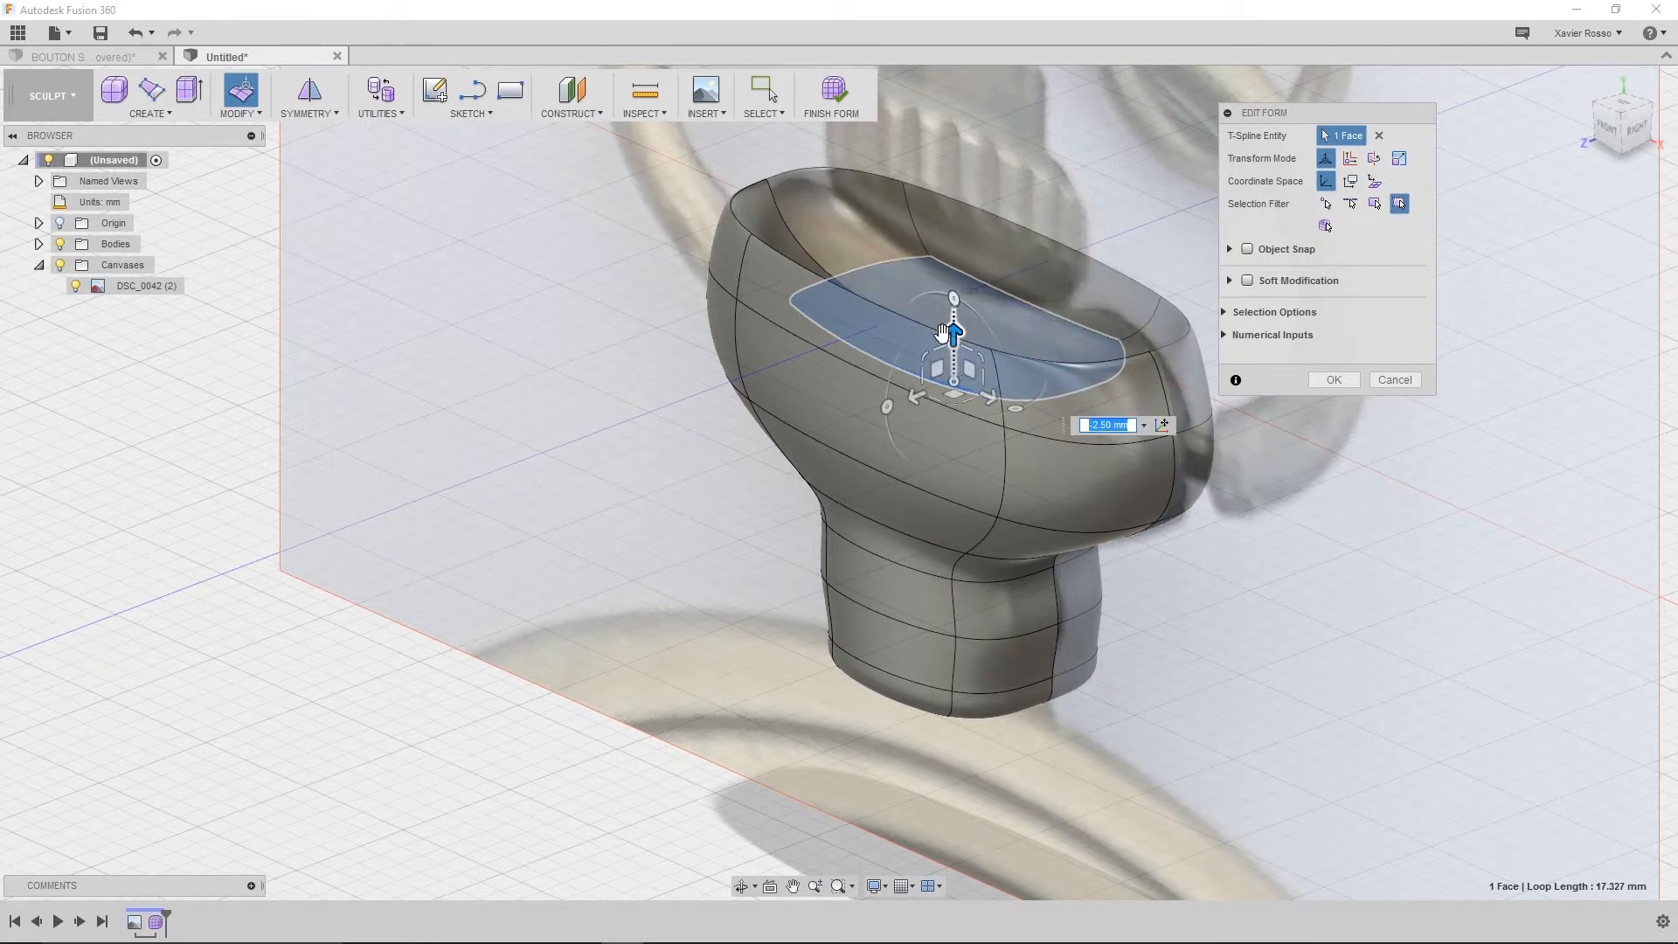
Scale the recess's bottom face inward in the horizontal plane to a small central face and finish the form edit
{"action": "middle_click_drag", "start_coordinate": [711, 409], "coordinate": [760, 468]}
{"action": "scroll", "coordinate": [691, 395], "scroll_direction": "up", "scroll_amount": 3}
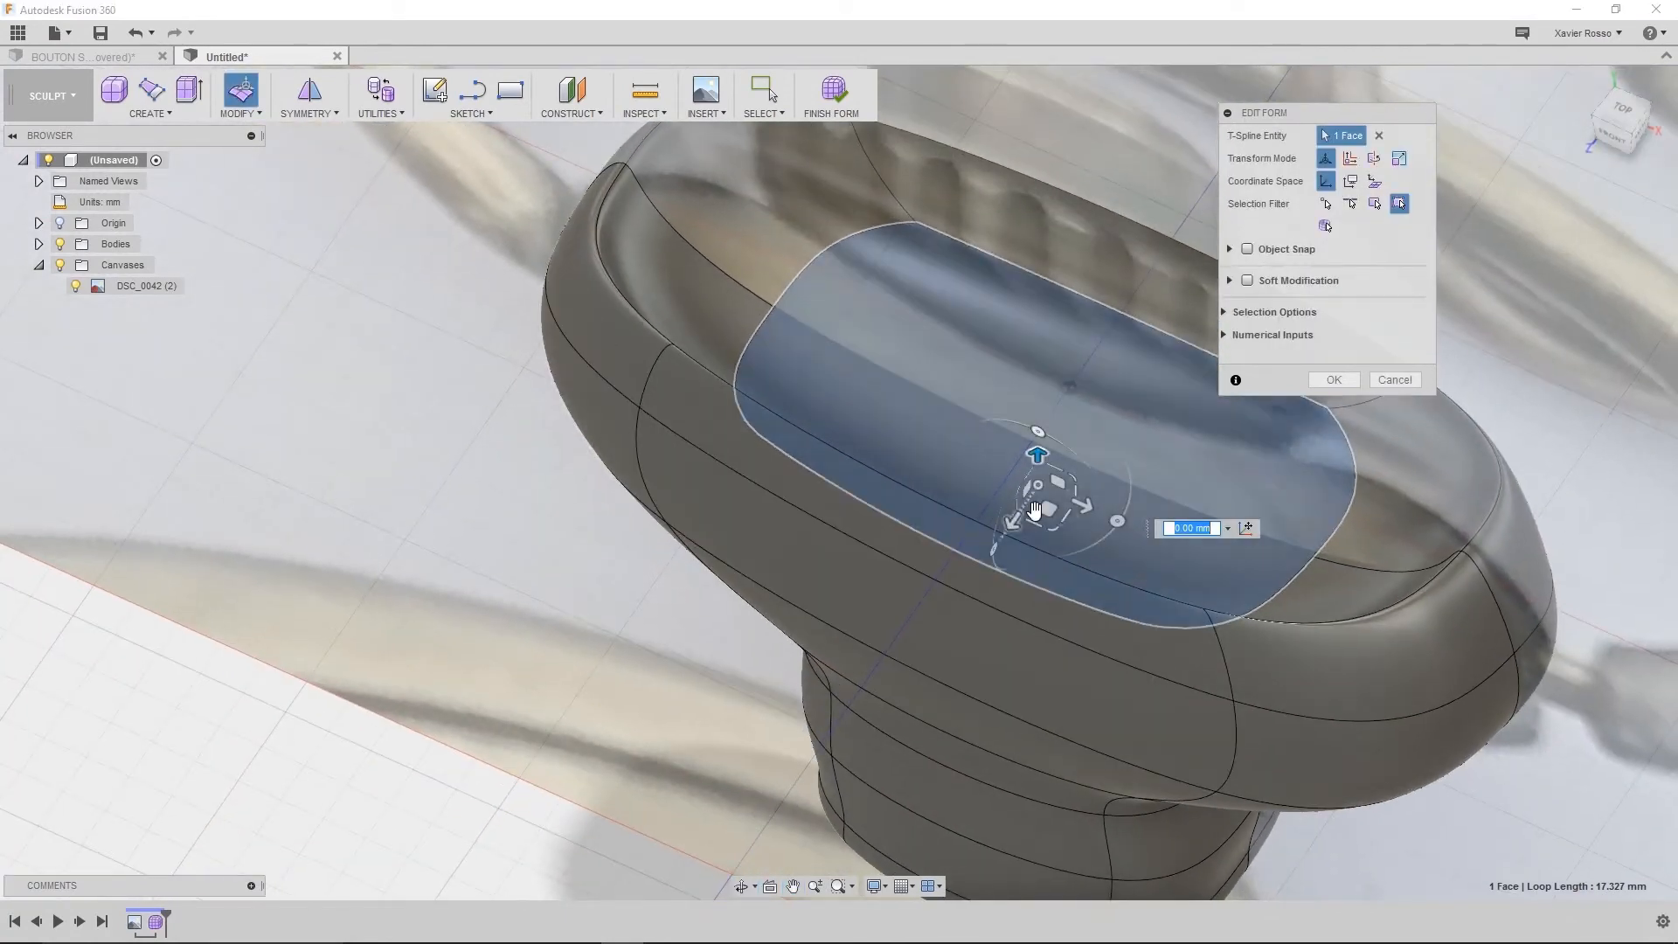
{"action": "middle_click_drag", "start_coordinate": [983, 533], "coordinate": [1044, 568], "text": "shift"}
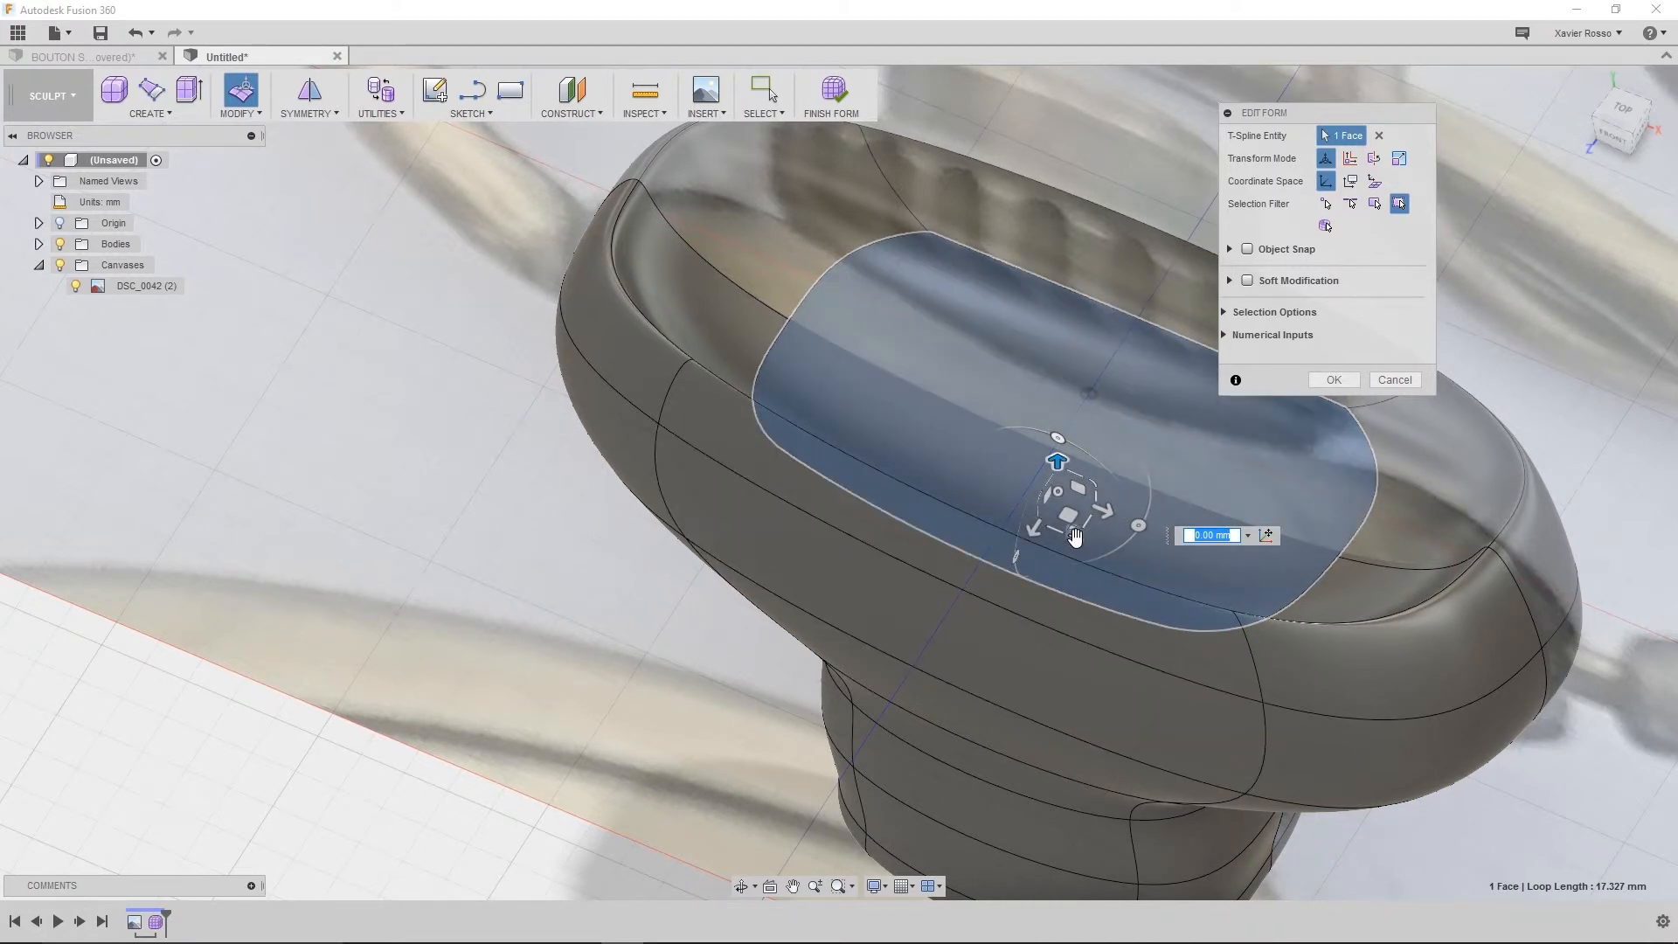
{"action": "left_click_drag", "start_coordinate": [1075, 537], "coordinate": [1052, 463]}
{"action": "middle_click_drag", "start_coordinate": [1034, 558], "coordinate": [1077, 486], "text": "shift"}
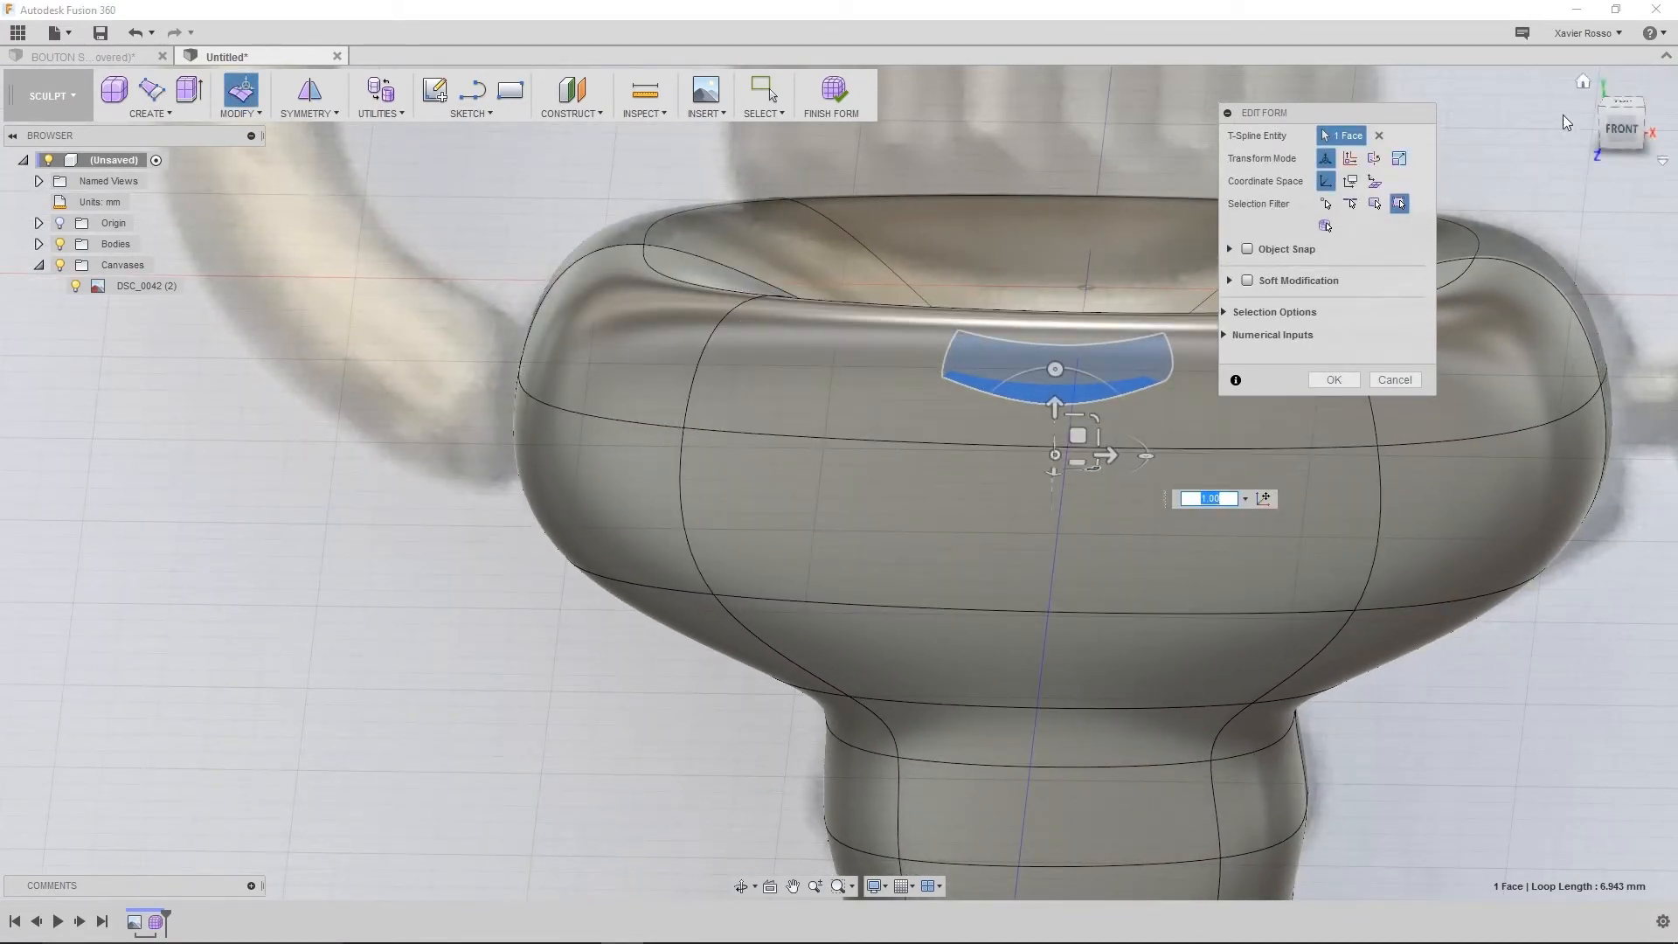
{"action": "left_click", "coordinate": [1608, 124]}
{"action": "mouse_move", "coordinate": [941, 470]}
{"action": "middle_mouse_down", "text": "shift"}
{"action": "mouse_move", "coordinate": [909, 458]}
{"action": "mouse_move", "coordinate": [932, 458]}
{"action": "mouse_move", "coordinate": [914, 480]}
{"action": "middle_mouse_up", "text": "shift"}
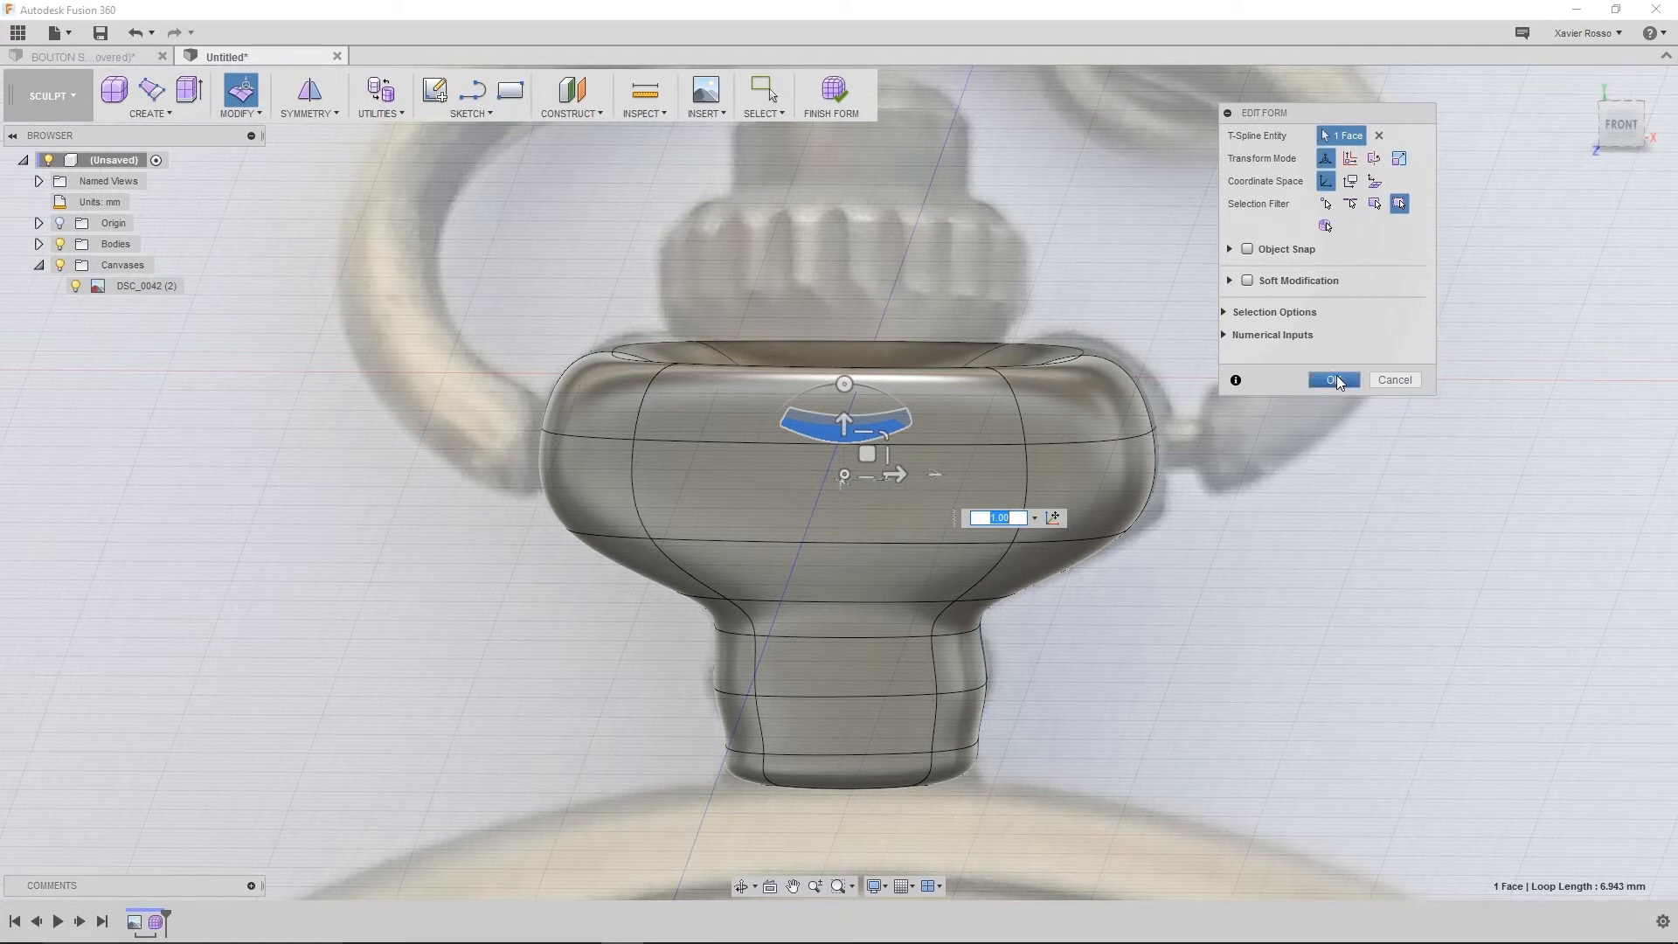
{"action": "left_click", "coordinate": [1334, 380]}
{"action": "middle_click_drag", "start_coordinate": [1019, 379], "coordinate": [961, 442], "text": "shift"}
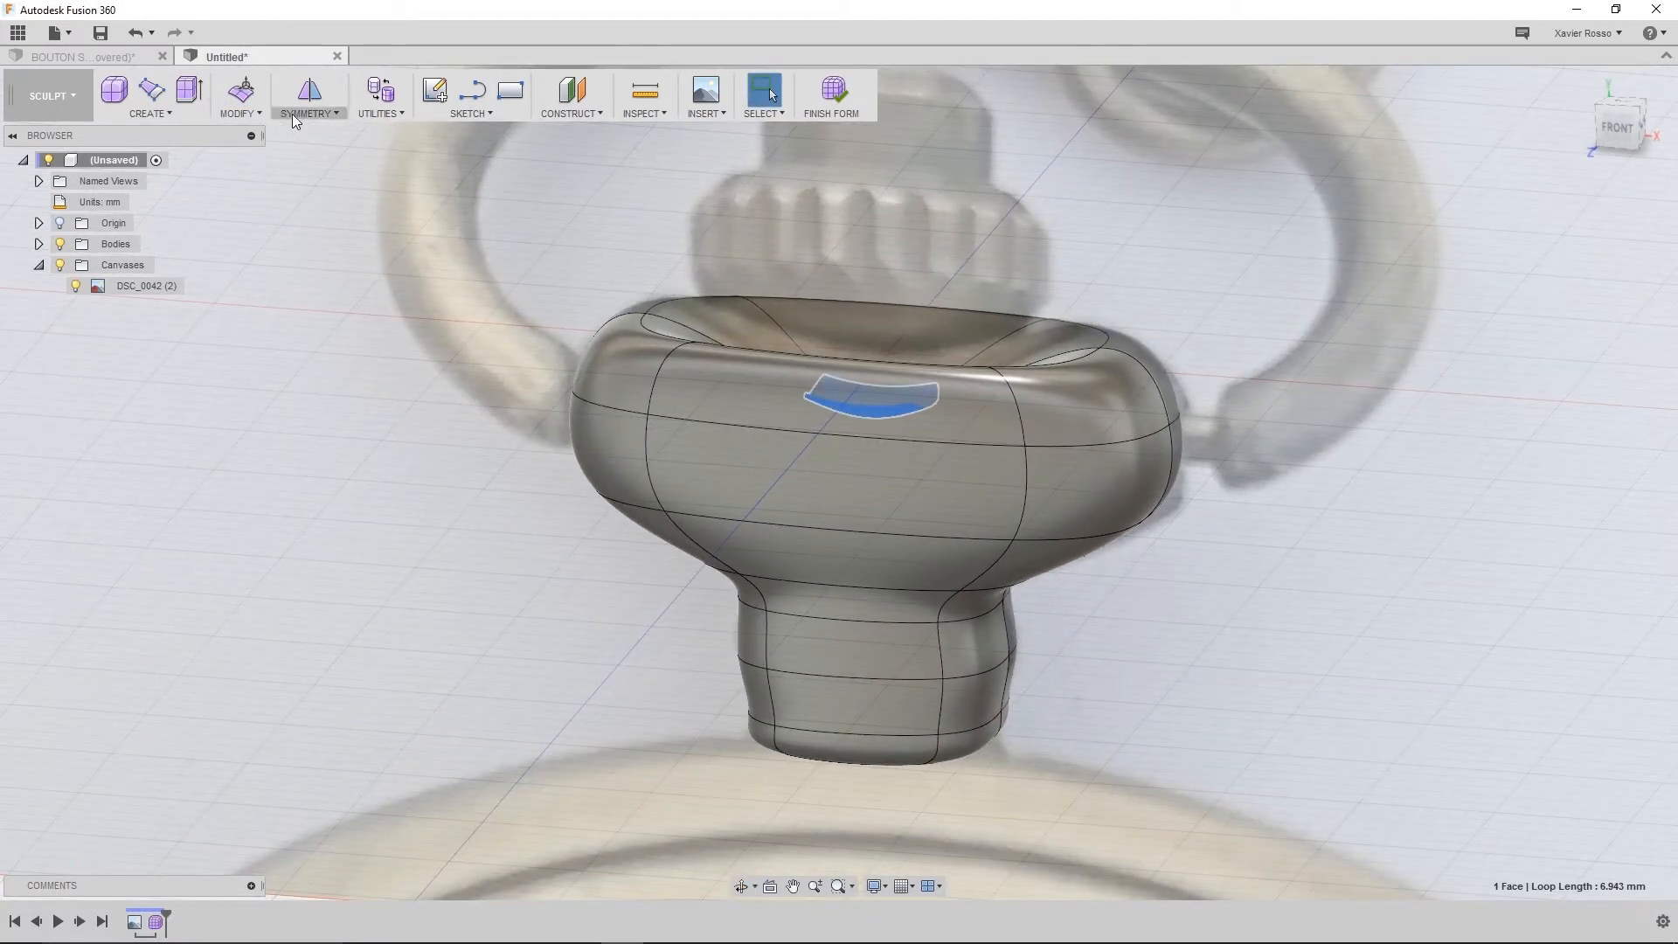
{"action": "left_click", "coordinate": [261, 115]}
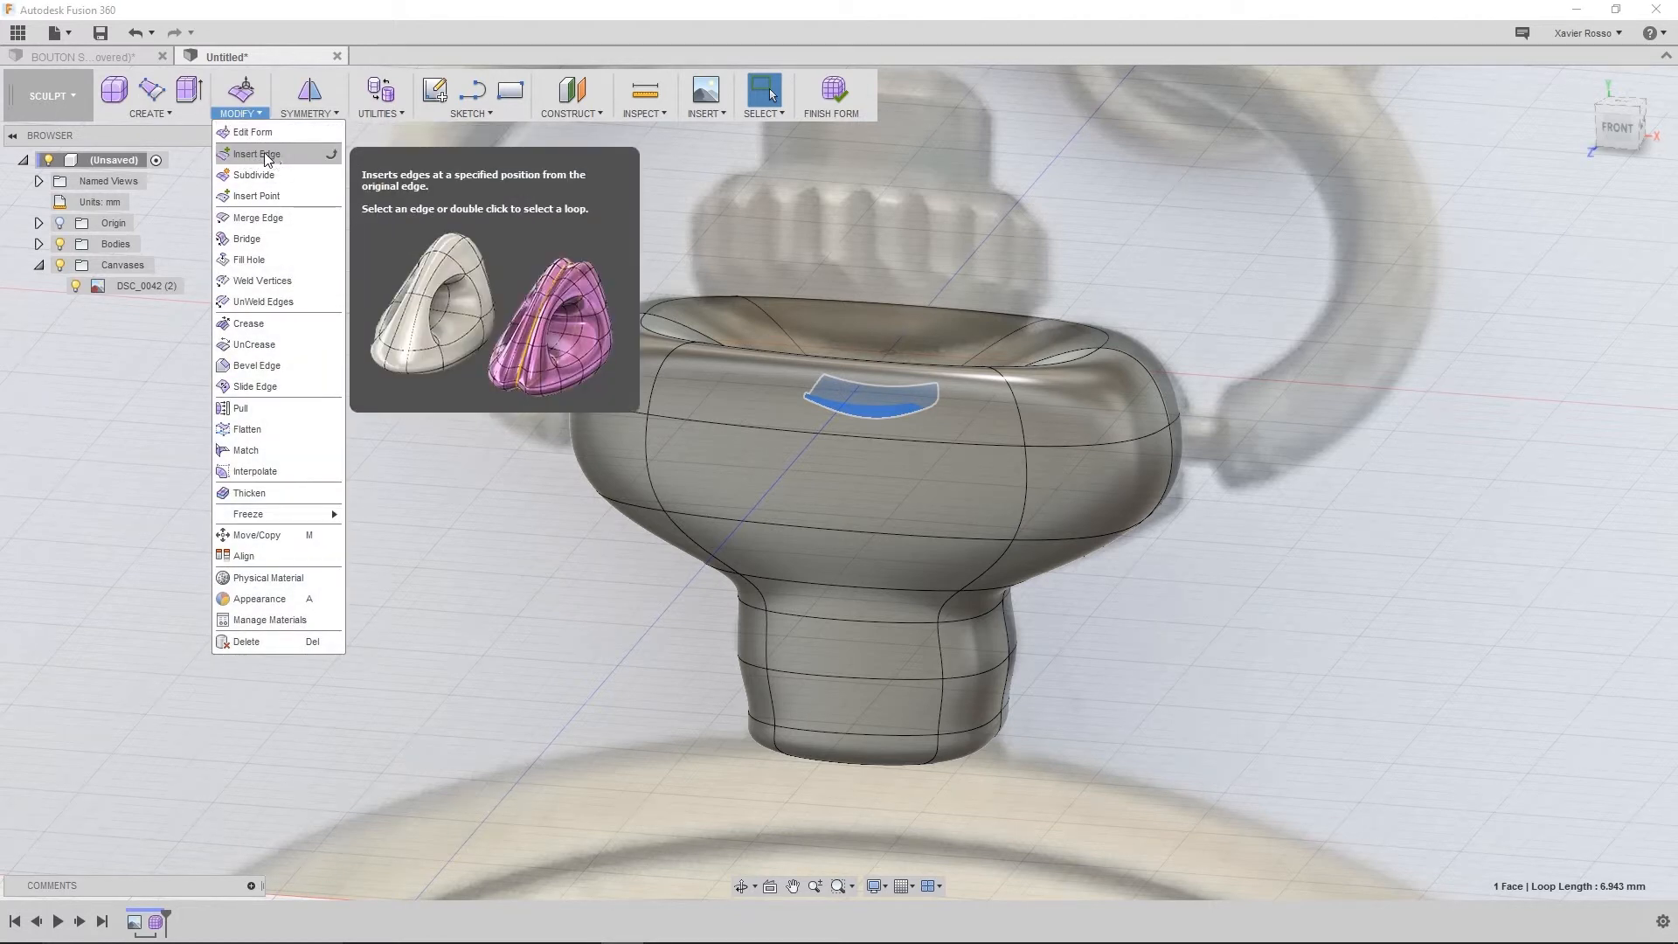
{"action": "left_click", "coordinate": [262, 154]}
{"action": "mouse_move", "coordinate": [799, 398]}
{"action": "middle_mouse_down", "text": "shift"}
{"action": "mouse_move", "coordinate": [787, 412]}
{"action": "mouse_move", "coordinate": [822, 378]}
{"action": "middle_mouse_up", "text": "shift"}
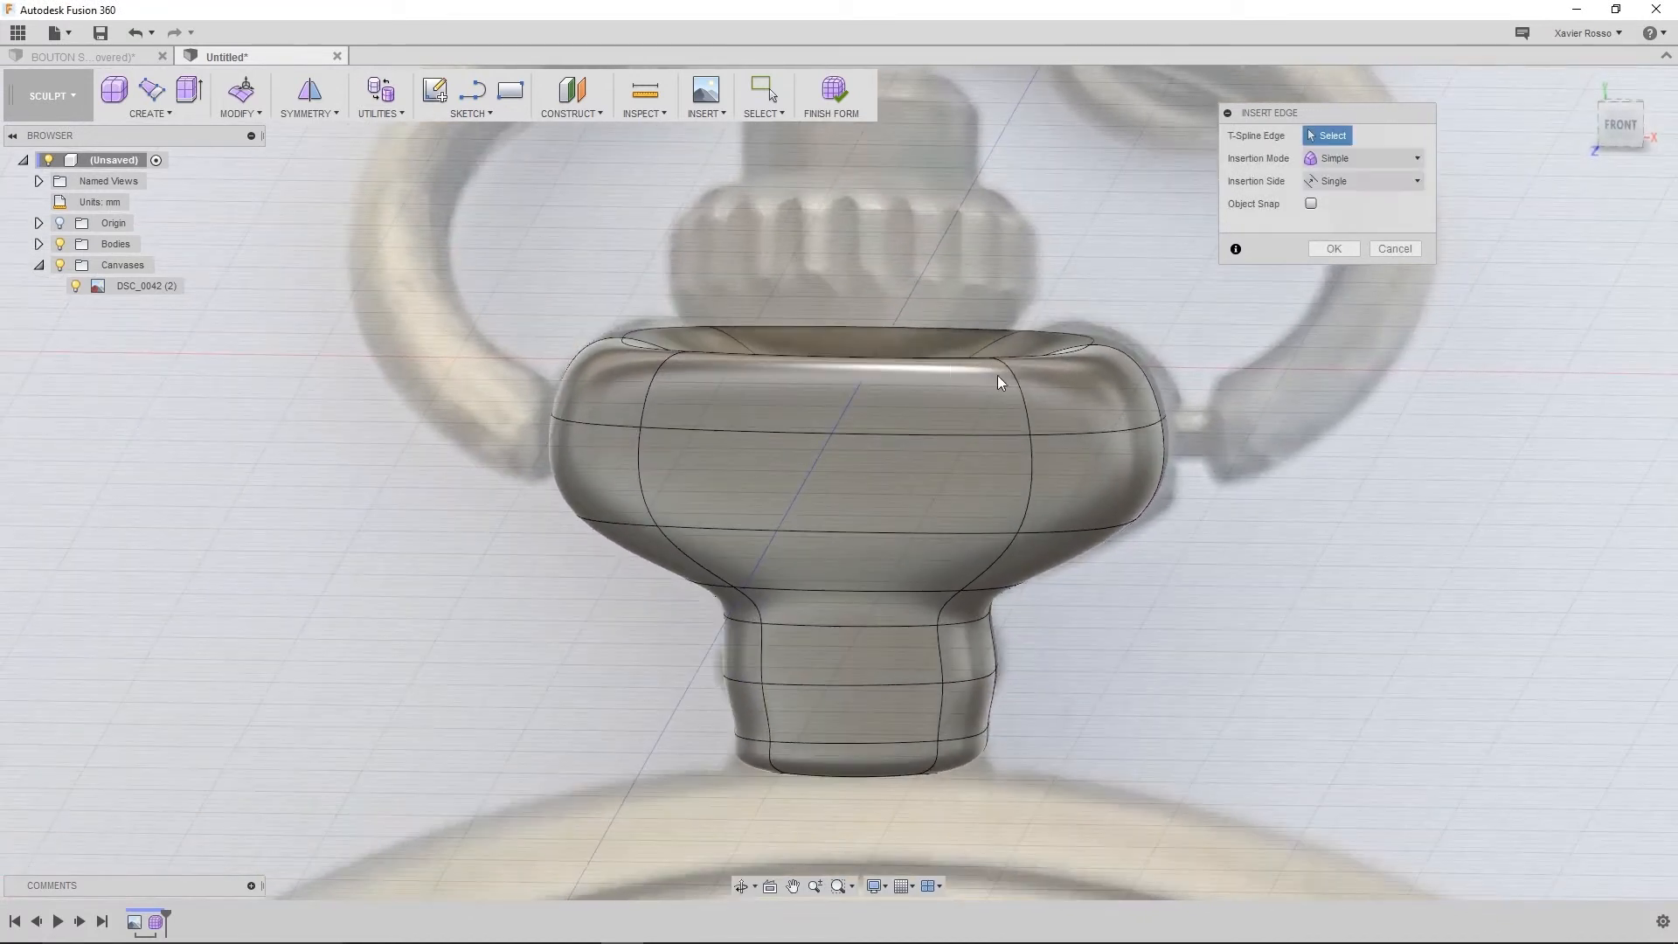
{"action": "double_click", "coordinate": [1030, 453]}
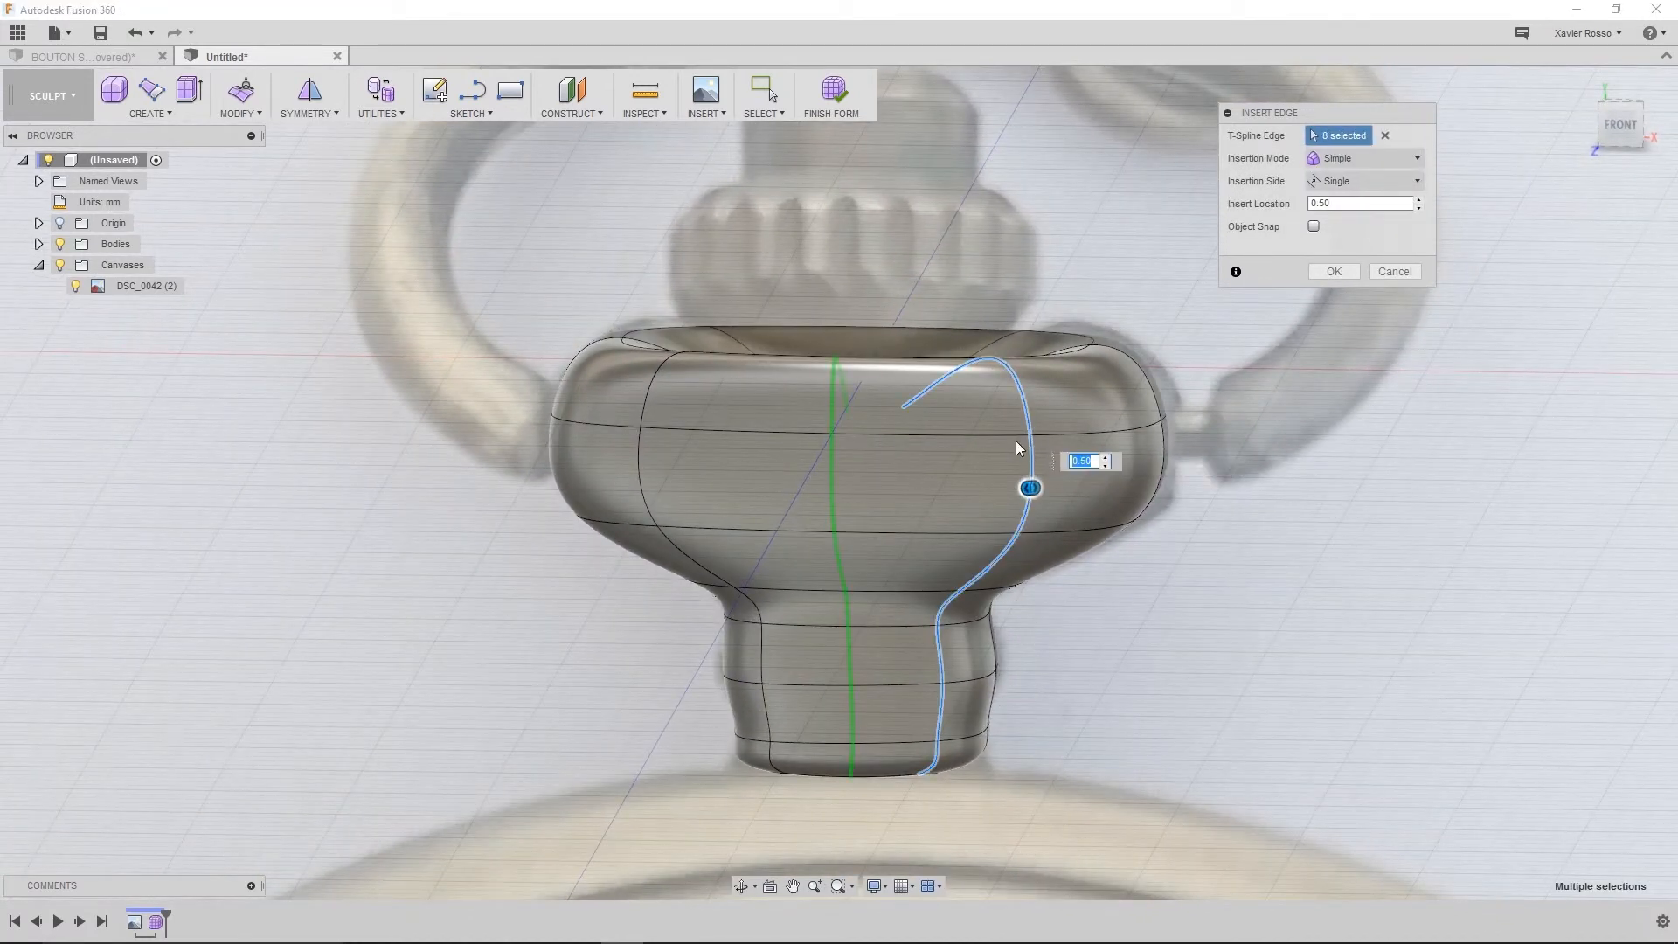
{"action": "middle_click_drag", "start_coordinate": [967, 426], "coordinate": [920, 486], "text": "shift"}
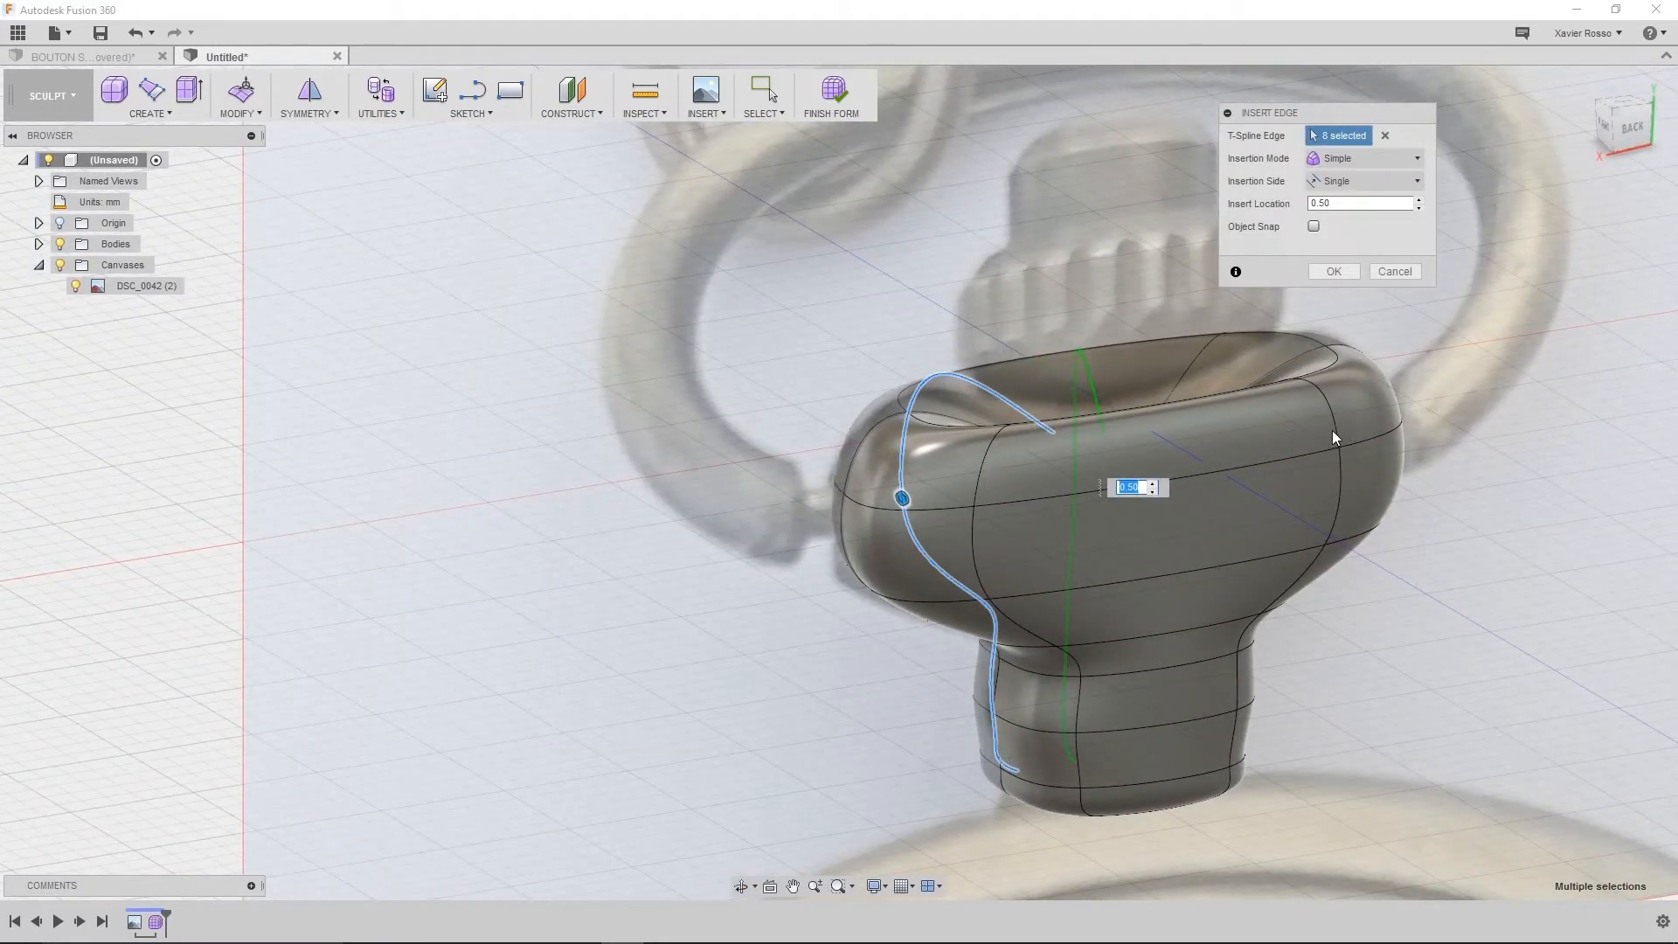
{"action": "middle_click_drag", "start_coordinate": [1334, 426], "coordinate": [962, 476], "text": "shift"}
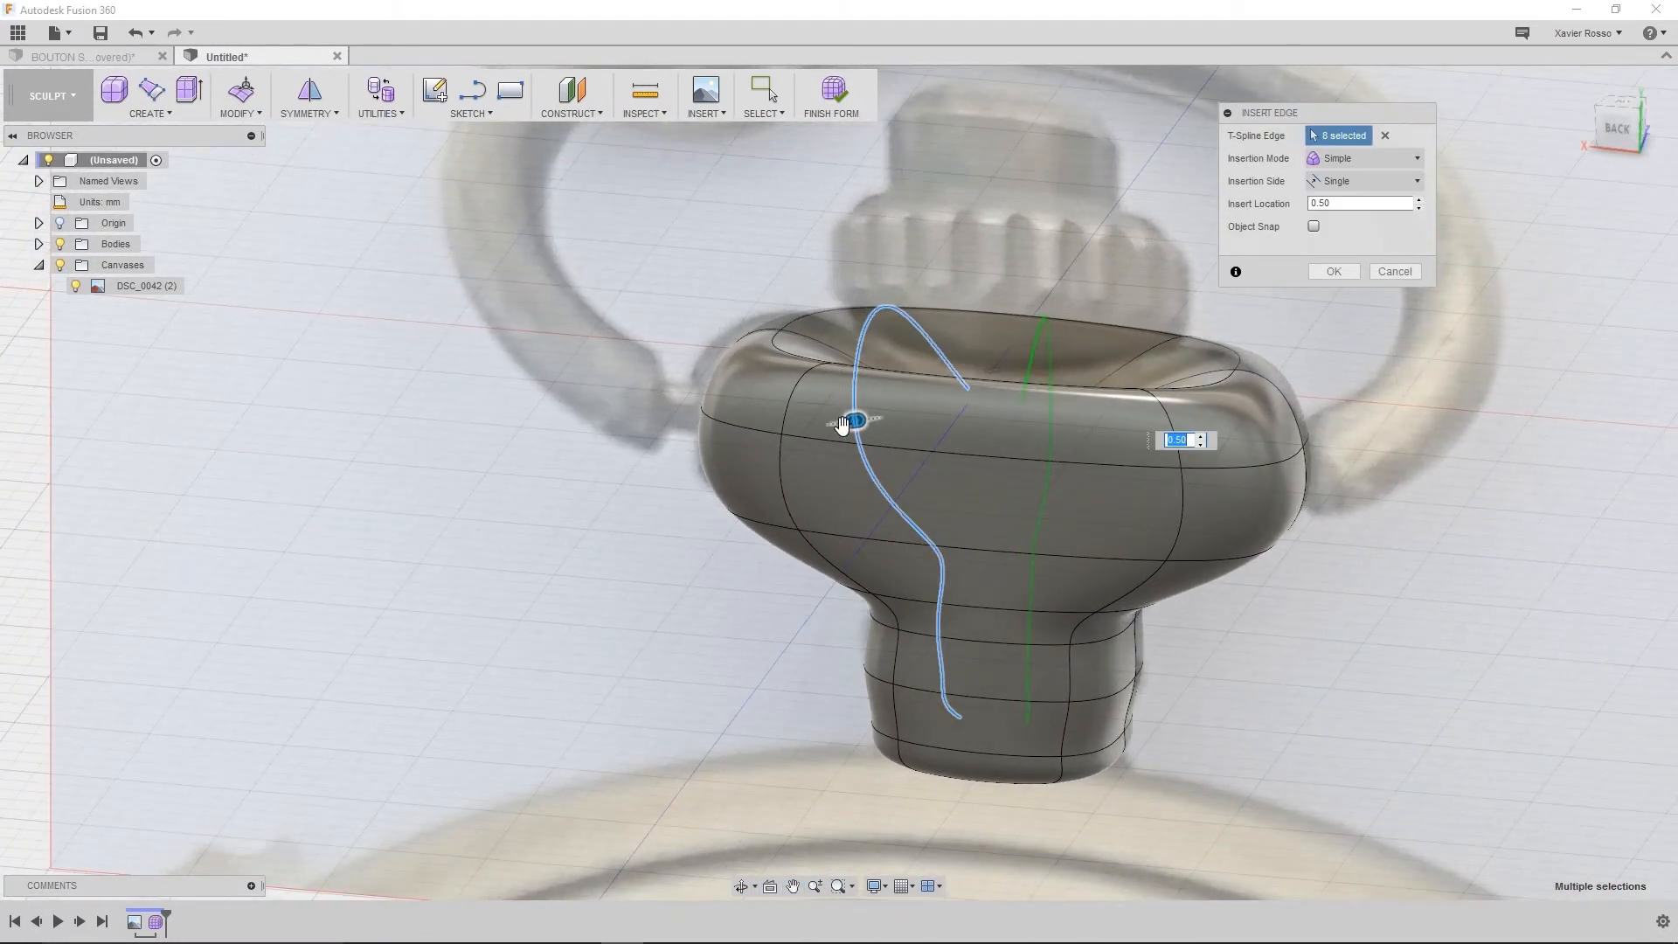
{"action": "left_click", "coordinate": [1383, 139]}
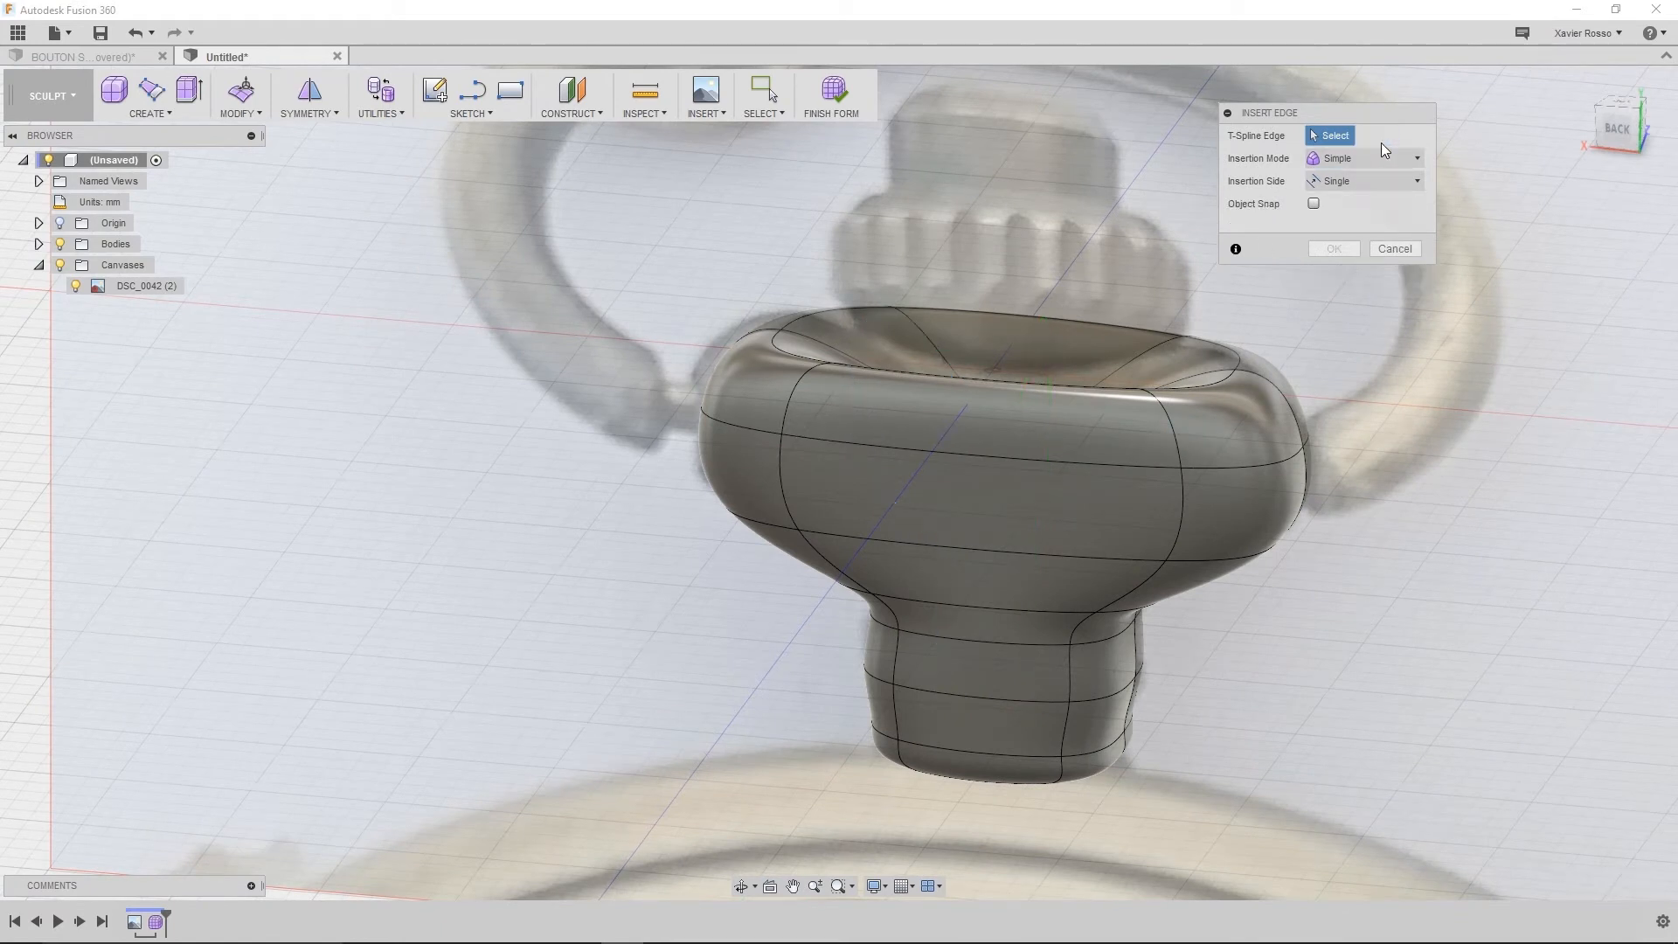
{"action": "left_click", "coordinate": [1396, 249]}
Apply an internal mirror symmetry between the front and back upper faces at the right-hand end of the bulbous body
{"action": "middle_click_drag", "start_coordinate": [569, 311], "coordinate": [524, 209], "text": "shift"}
{"action": "middle_click_drag", "start_coordinate": [791, 441], "coordinate": [778, 377]}
{"action": "mouse_move", "coordinate": [815, 503]}
{"action": "middle_mouse_down", "text": "shift"}
{"action": "mouse_move", "coordinate": [747, 521]}
{"action": "mouse_move", "coordinate": [827, 521]}
{"action": "middle_mouse_up", "text": "shift"}
{"action": "left_click", "coordinate": [952, 422]}
{"action": "left_click", "coordinate": [1036, 411], "text": "shift"}
{"action": "left_click", "coordinate": [306, 113]}
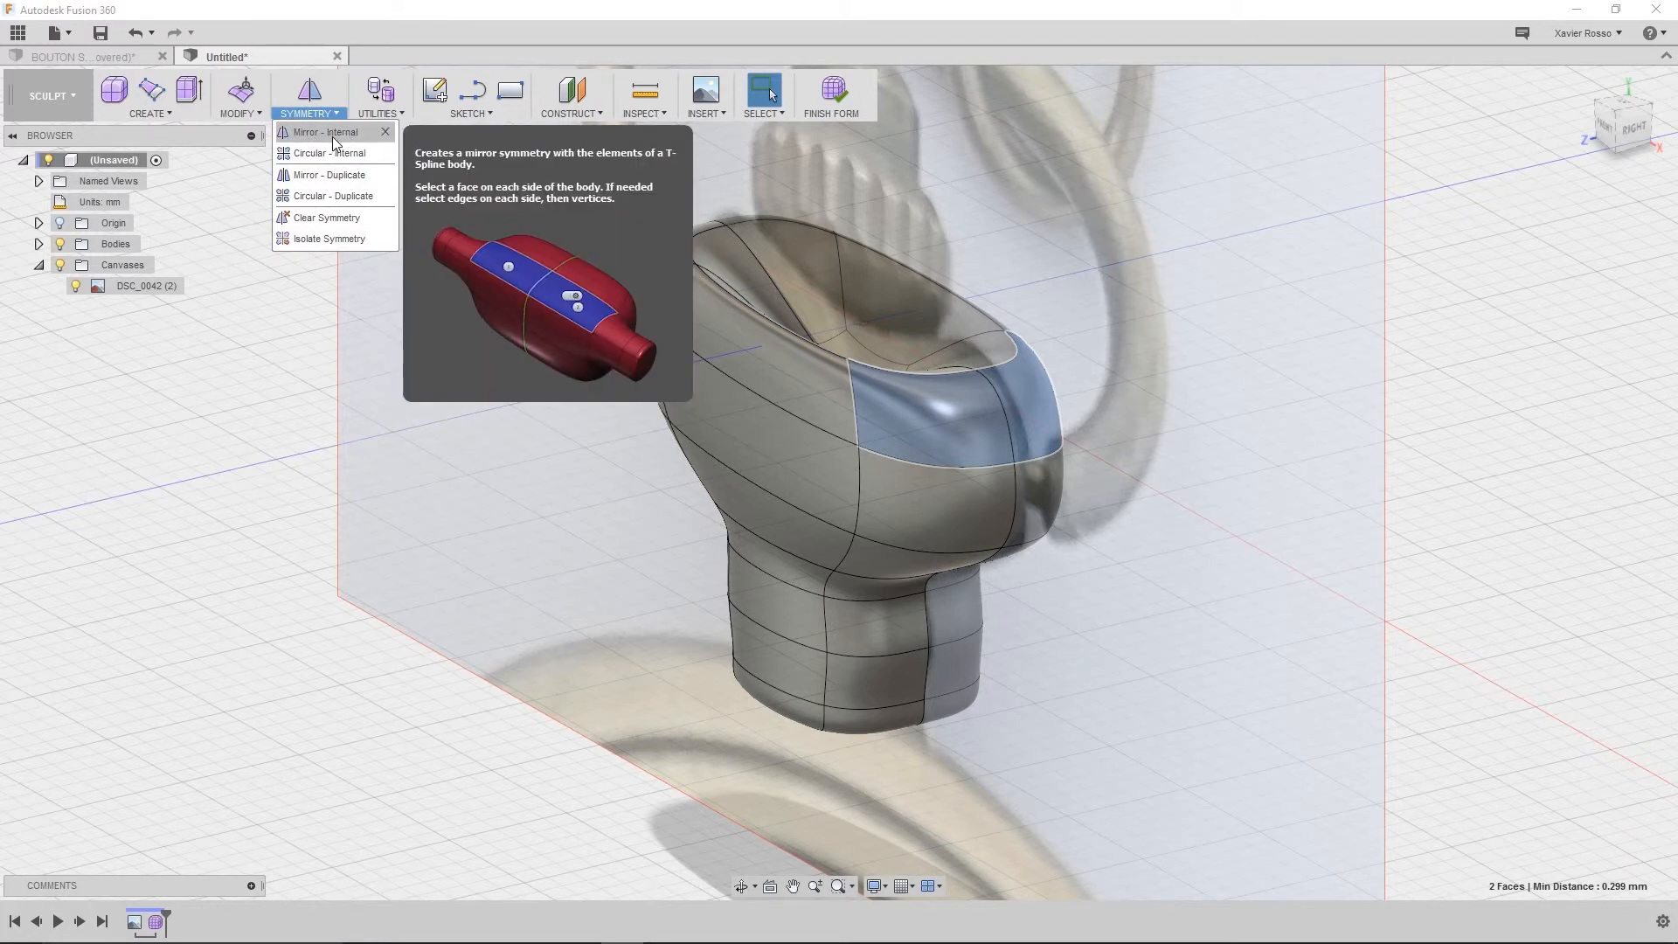
{"action": "left_click", "coordinate": [333, 138]}
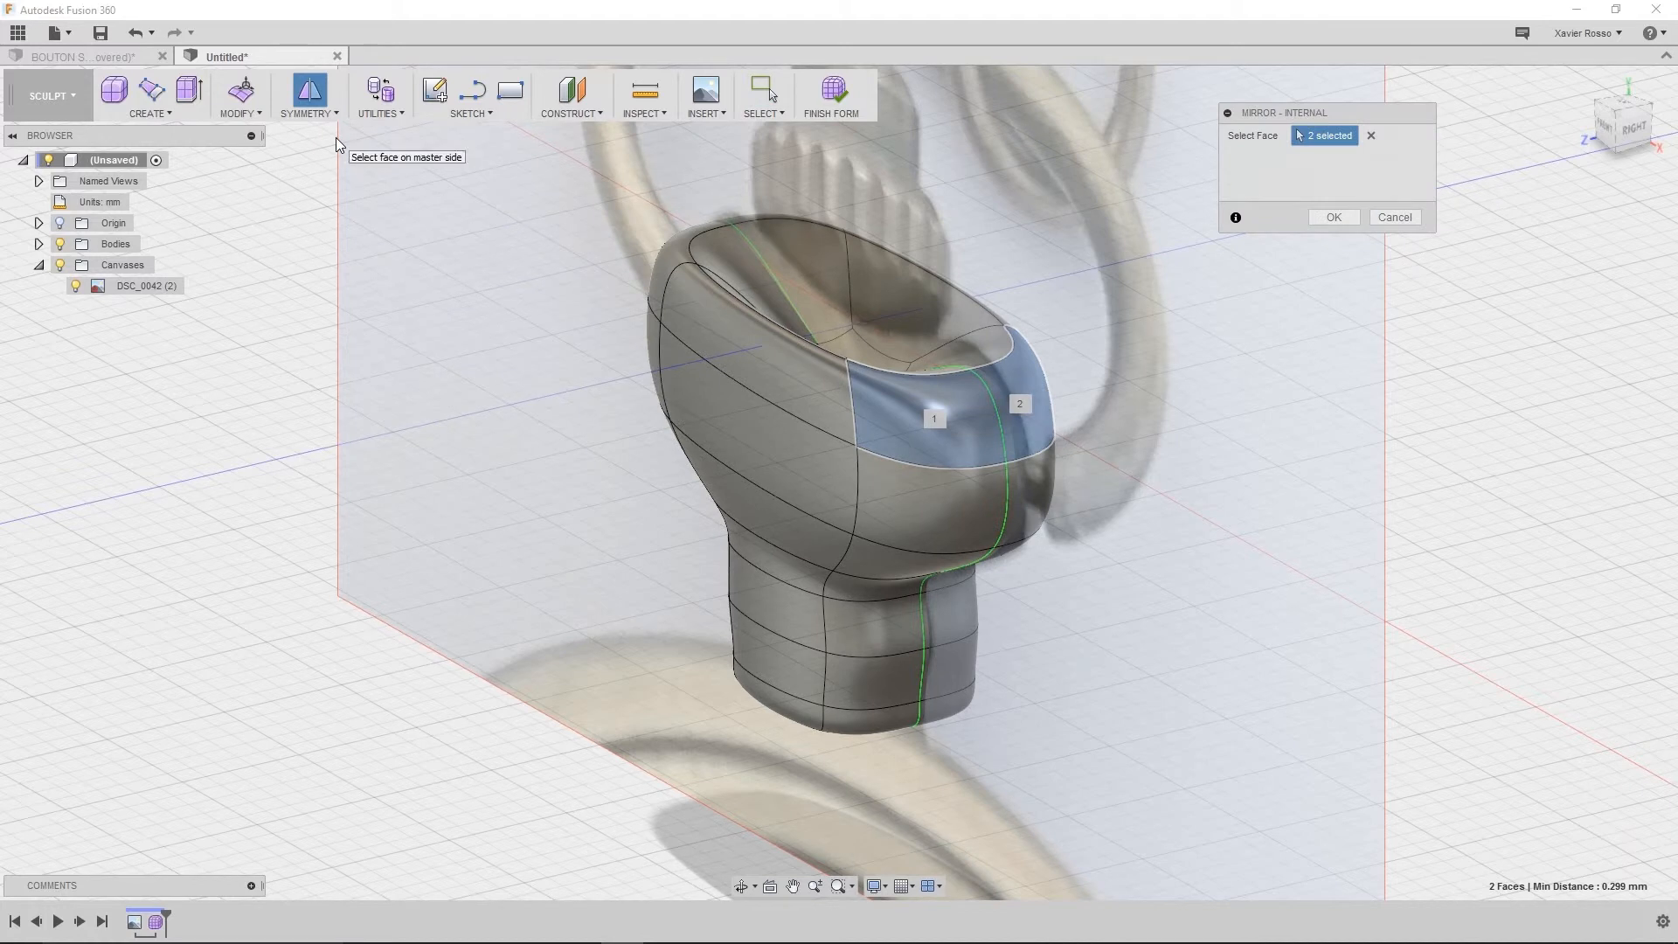
{"action": "middle_click_drag", "start_coordinate": [1108, 444], "coordinate": [1195, 423], "text": "shift"}
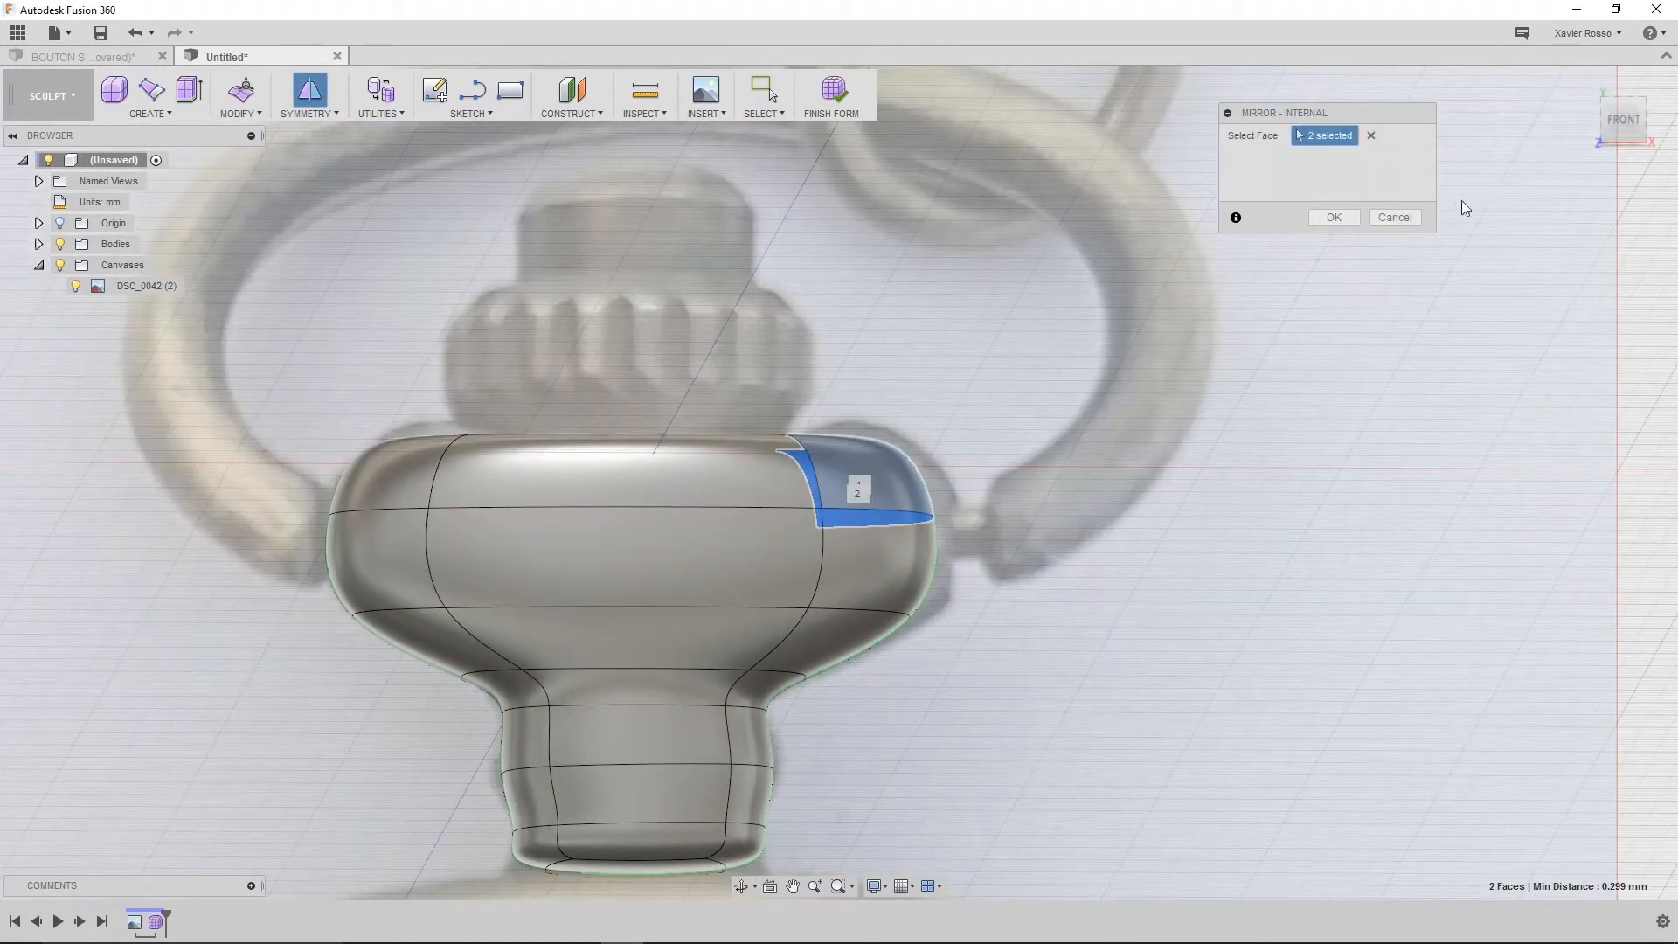
{"action": "mouse_move", "coordinate": [859, 485]}
{"action": "middle_mouse_down", "text": "shift"}
{"action": "mouse_move", "coordinate": [819, 463]}
{"action": "mouse_move", "coordinate": [839, 466]}
{"action": "middle_mouse_up", "text": "shift"}
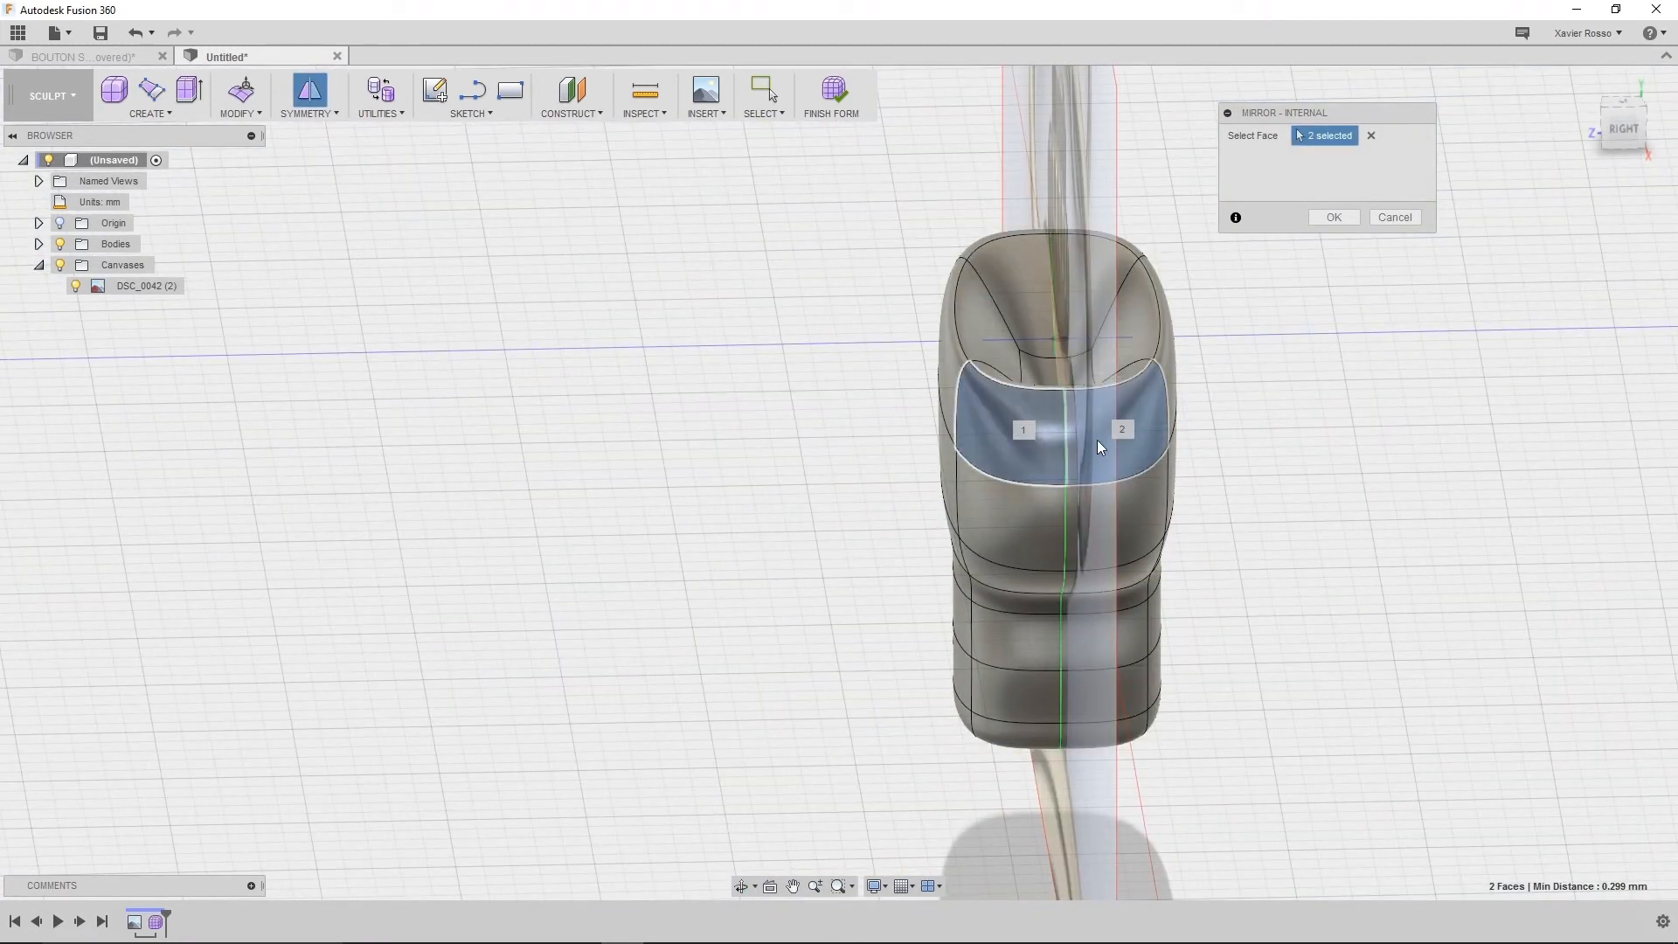
{"action": "middle_click_drag", "start_coordinate": [891, 472], "coordinate": [972, 465], "text": "shift"}
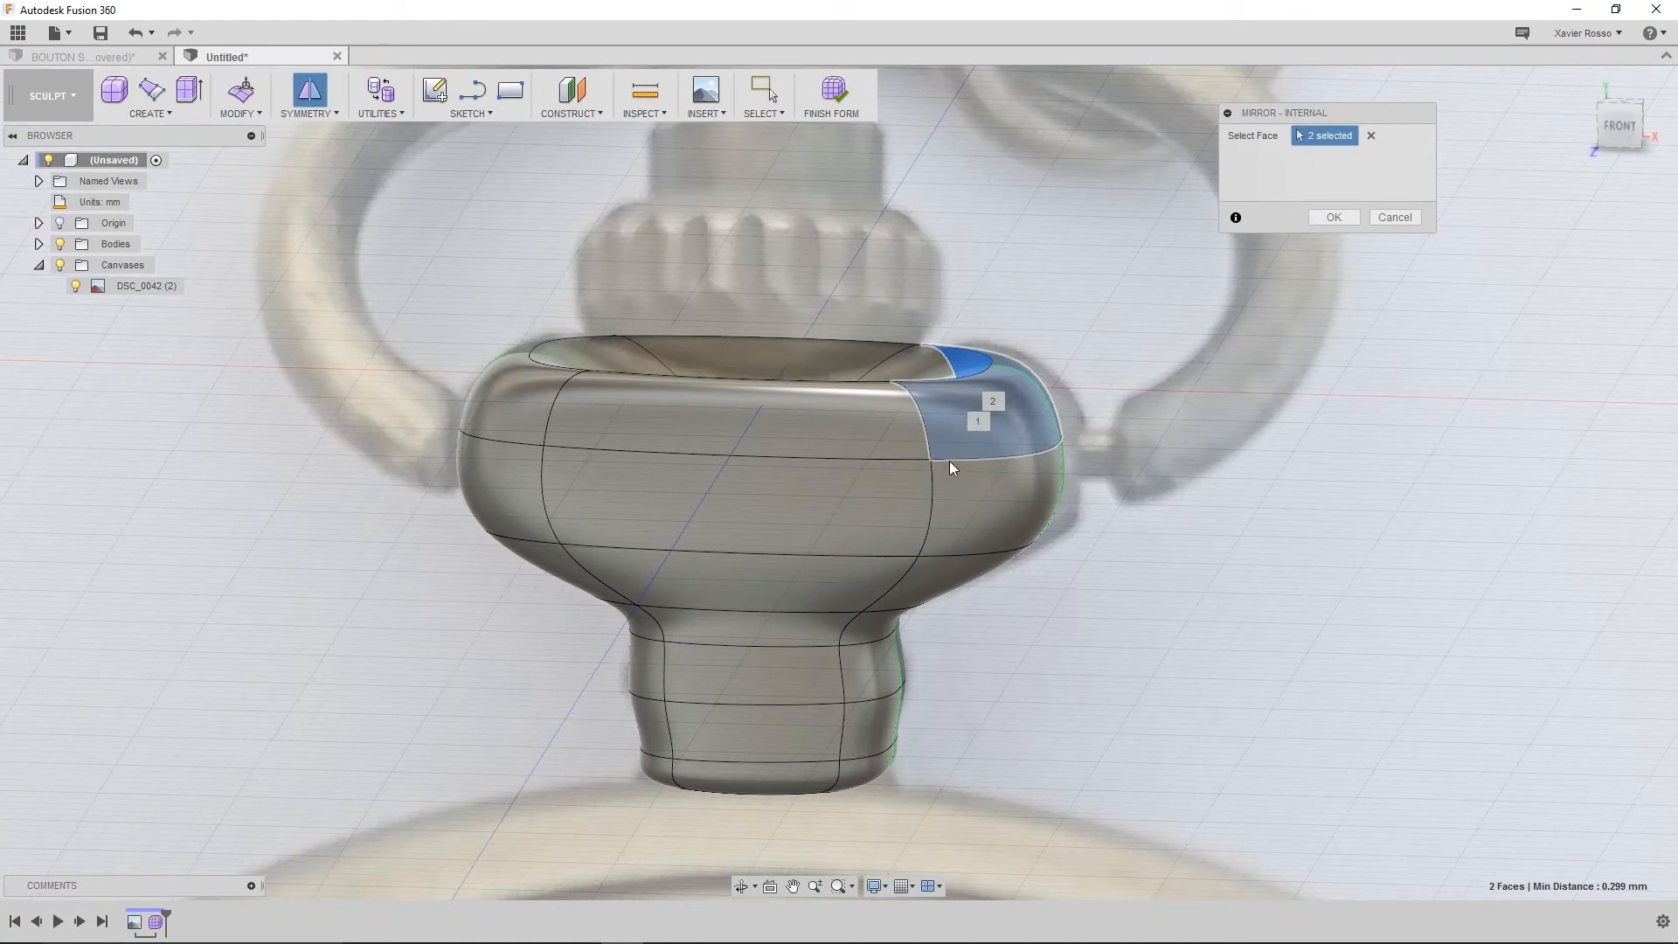
{"action": "middle_click_drag", "start_coordinate": [931, 457], "coordinate": [944, 502], "text": "shift"}
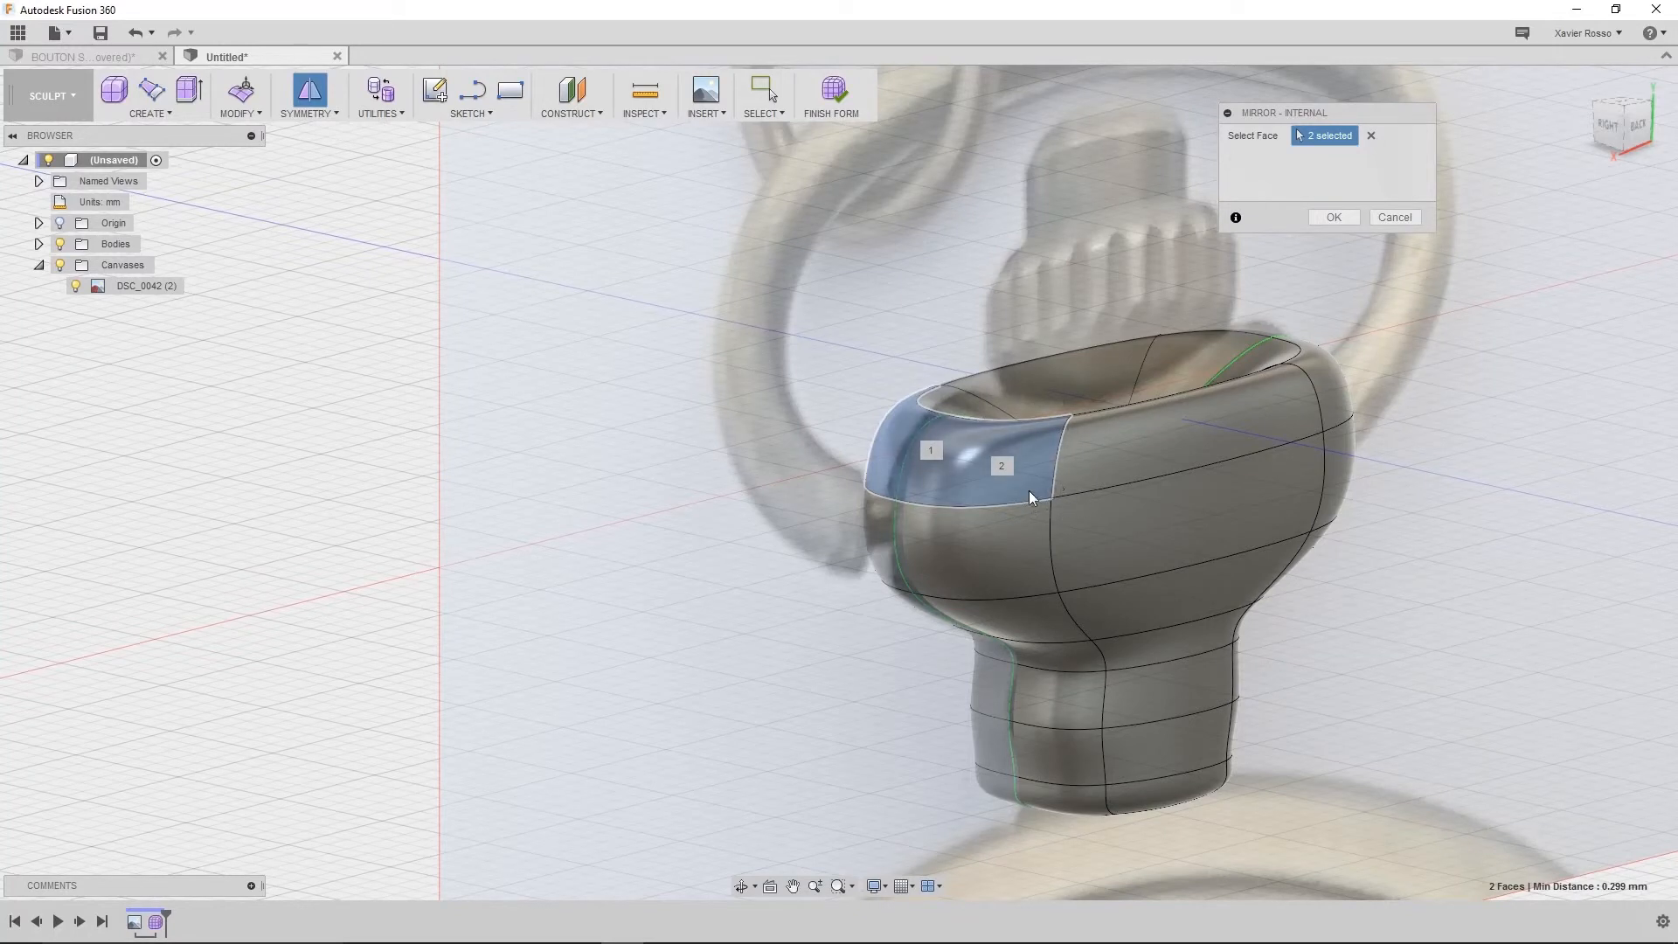
{"action": "middle_click_drag", "start_coordinate": [568, 532], "coordinate": [1200, 380], "text": "shift"}
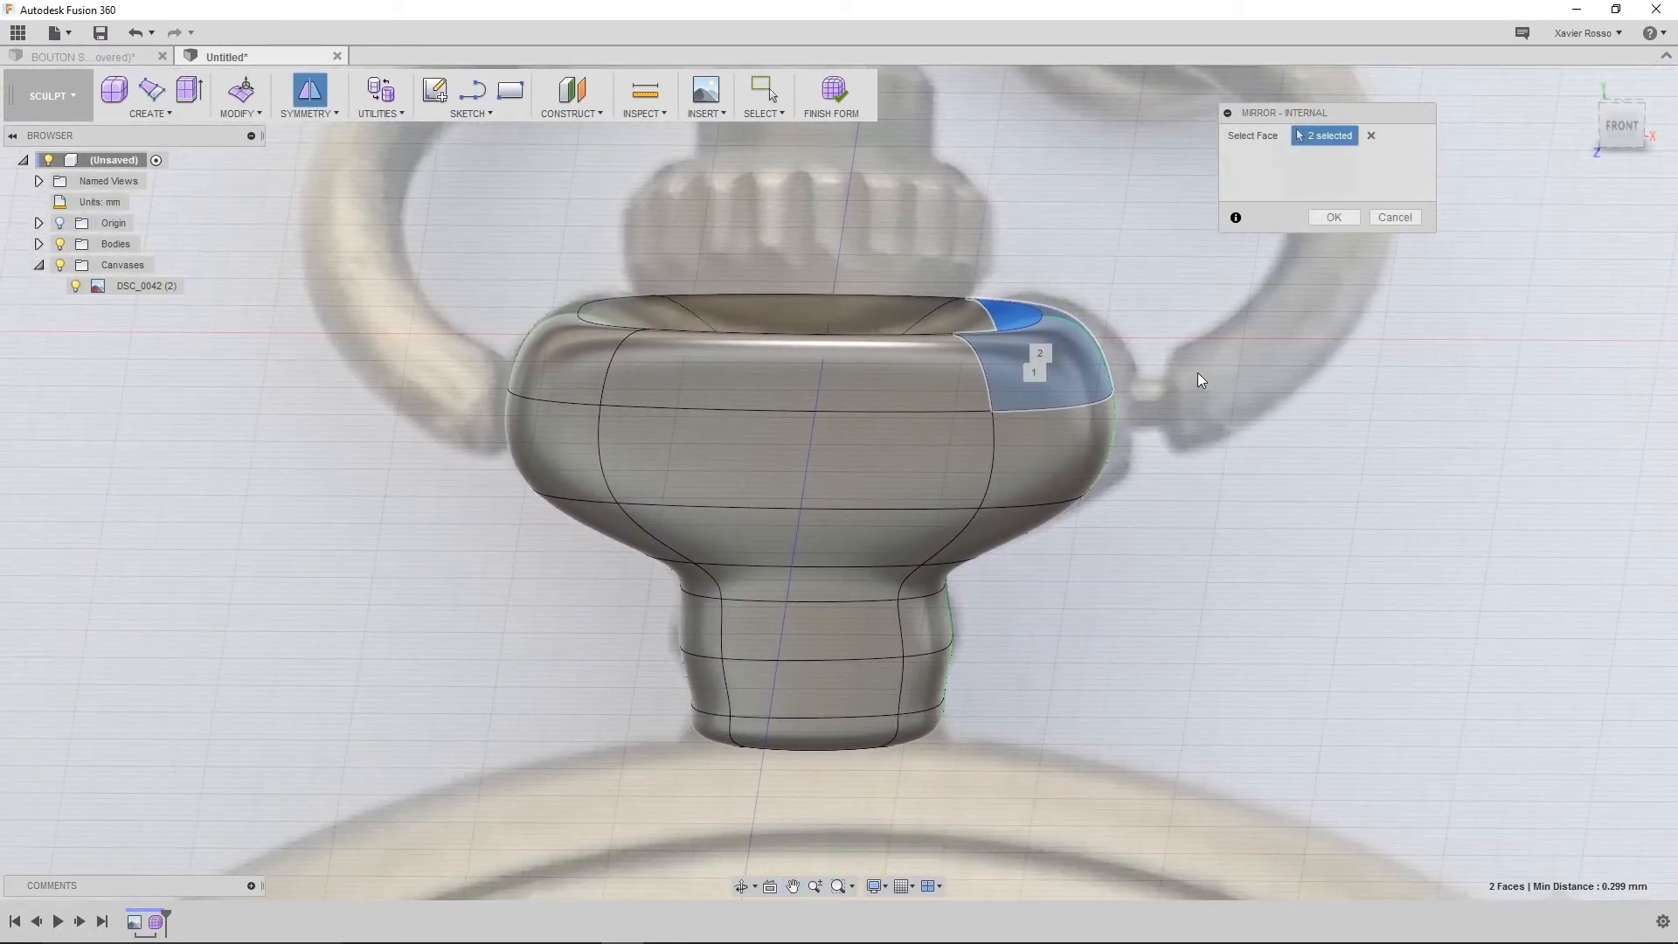
{"action": "left_click", "coordinate": [1377, 220]}
Insert a simple, single-sided edge loop at location 0.50 from the right-hand vertical loop, down the middle of the crown
{"action": "left_click", "coordinate": [985, 391]}
{"action": "left_click", "coordinate": [238, 112]}
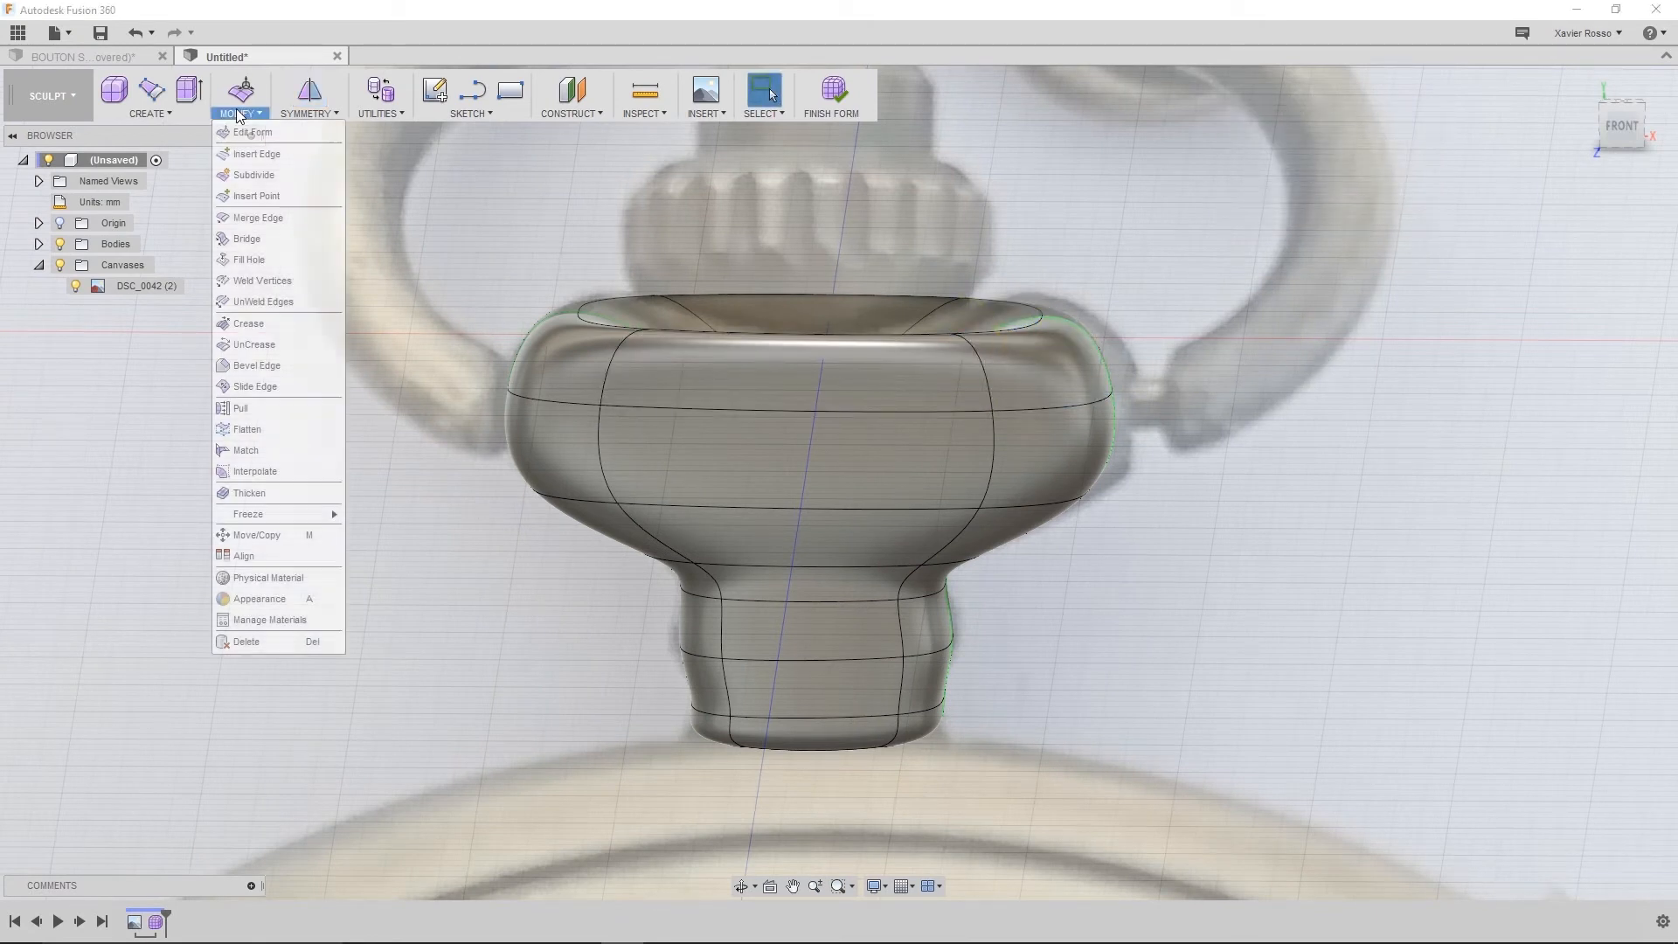
{"action": "left_click", "coordinate": [262, 155]}
{"action": "left_click", "coordinate": [989, 383]}
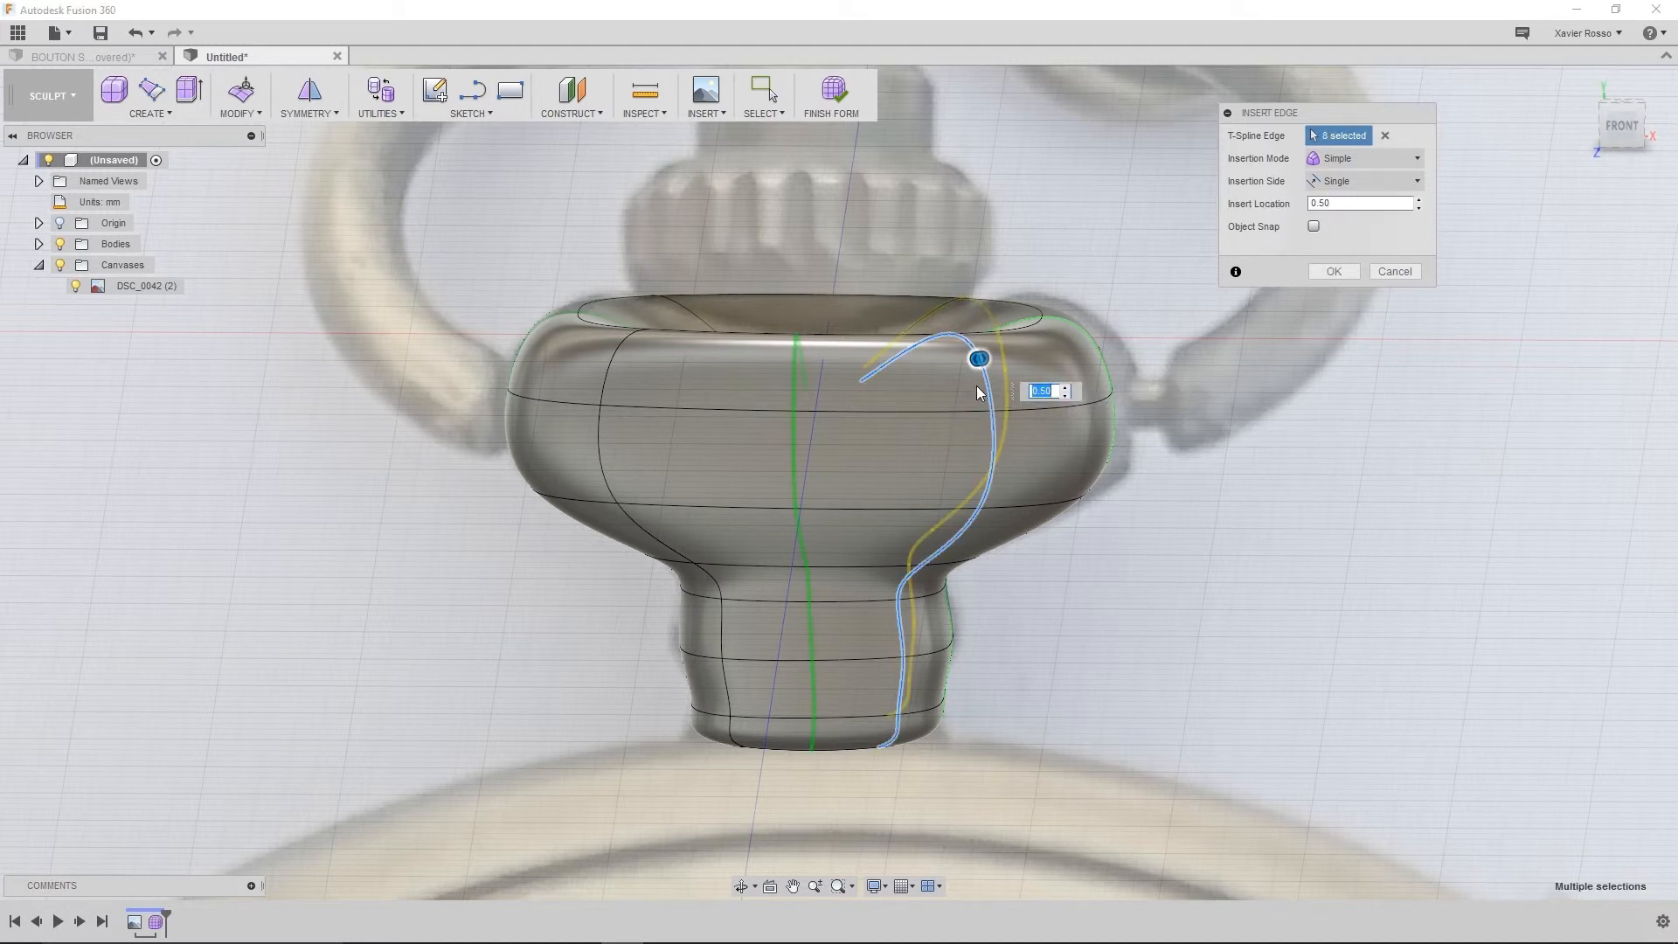
{"action": "middle_click_drag", "start_coordinate": [916, 604], "coordinate": [859, 504], "text": "shift"}
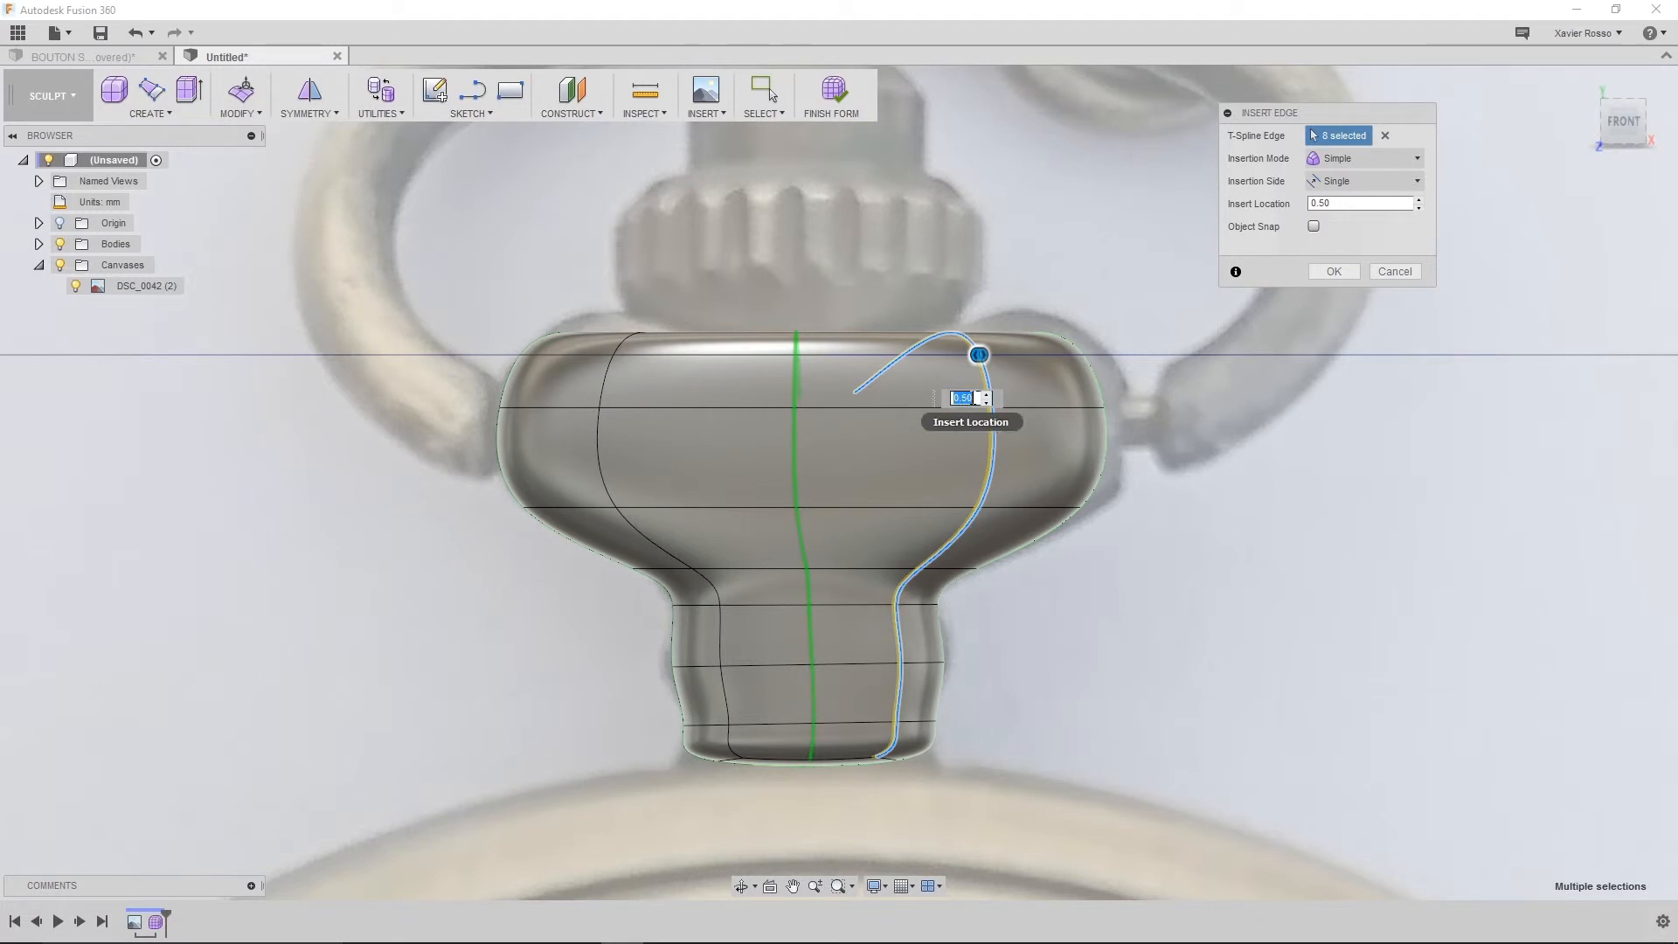
{"action": "left_click", "coordinate": [1323, 275]}
Start editing the form at the middle vertex of the front upper rim and enable Soft Modification
{"action": "mouse_move", "coordinate": [1124, 315]}
{"action": "middle_mouse_down", "text": "shift"}
{"action": "mouse_move", "coordinate": [1053, 380]}
{"action": "mouse_move", "coordinate": [906, 397]}
{"action": "mouse_move", "coordinate": [794, 386]}
{"action": "mouse_move", "coordinate": [881, 423]}
{"action": "mouse_move", "coordinate": [837, 400]}
{"action": "mouse_move", "coordinate": [854, 382]}
{"action": "middle_mouse_up", "text": "shift"}
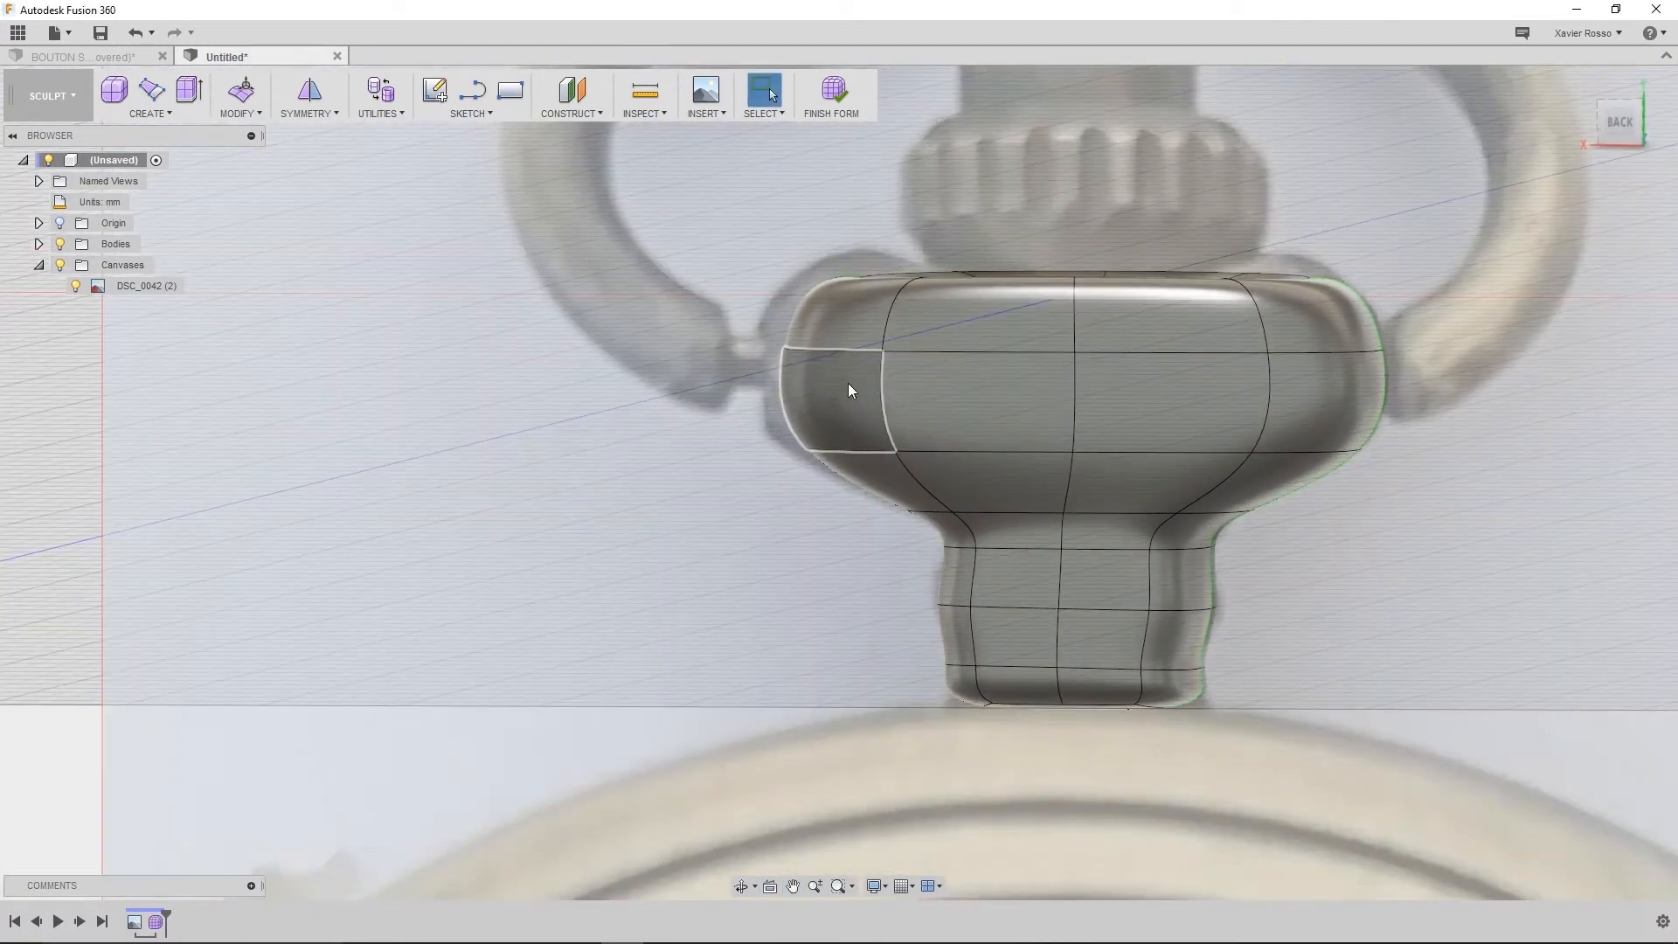
{"action": "left_click", "coordinate": [1612, 128]}
{"action": "middle_click_drag", "start_coordinate": [1104, 334], "coordinate": [1014, 443], "text": "shift"}
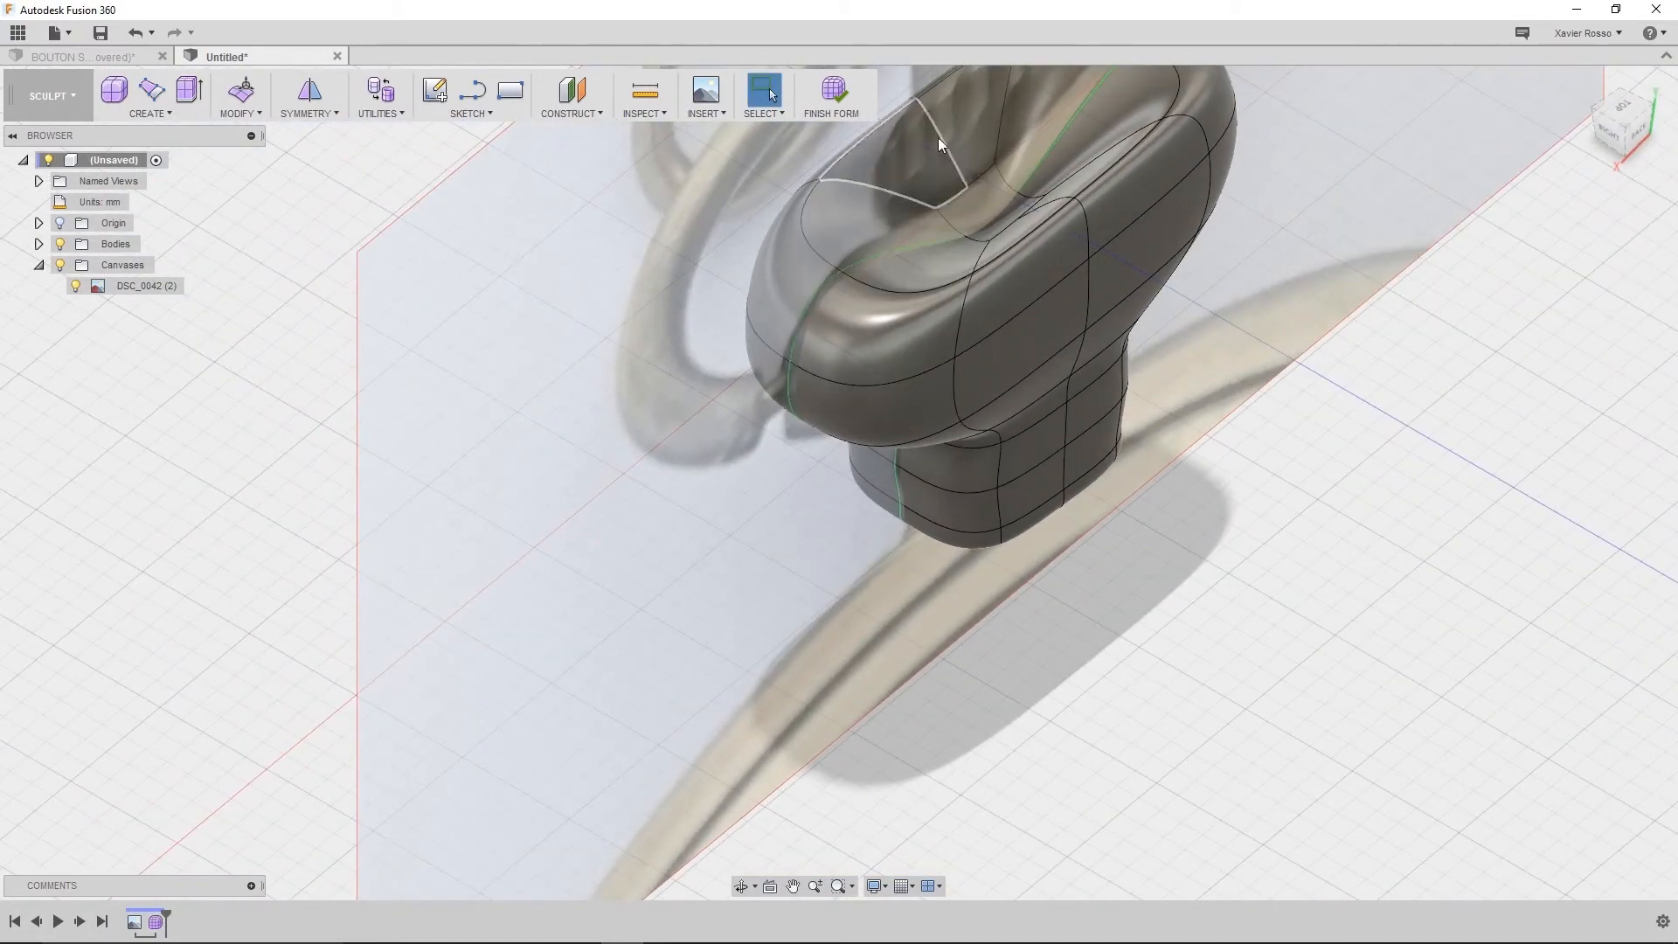
{"action": "middle_click_drag", "start_coordinate": [519, 480], "coordinate": [813, 468]}
{"action": "left_click", "coordinate": [1627, 131]}
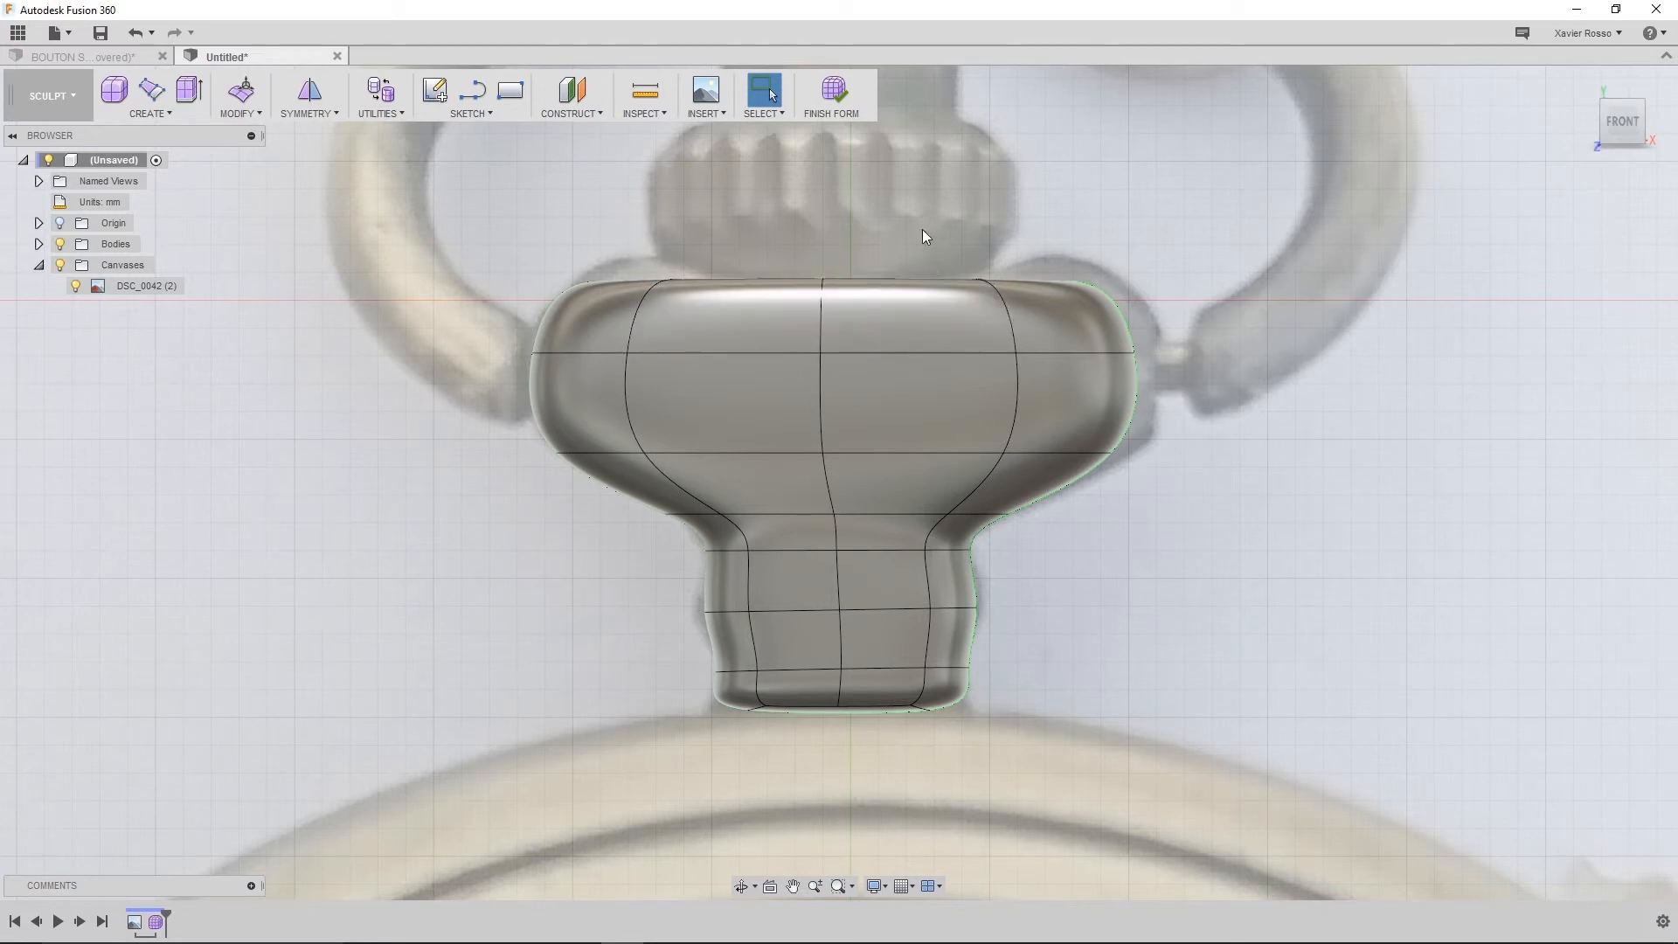
{"action": "right_click", "coordinate": [857, 312]}
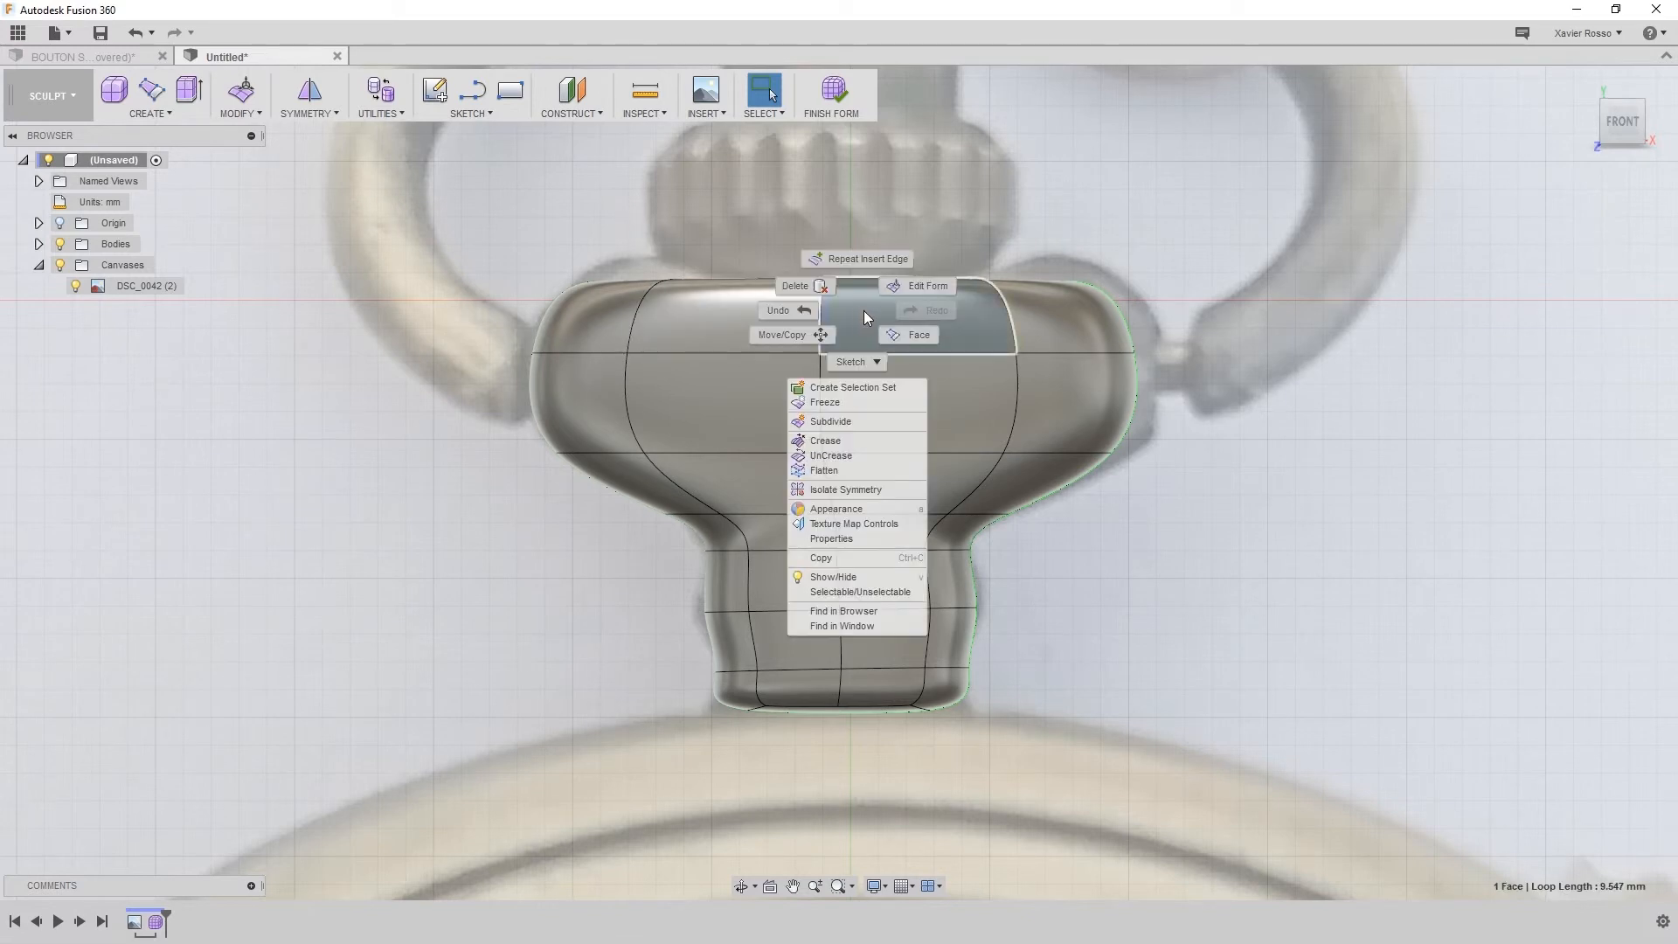
{"action": "left_click", "coordinate": [909, 282]}
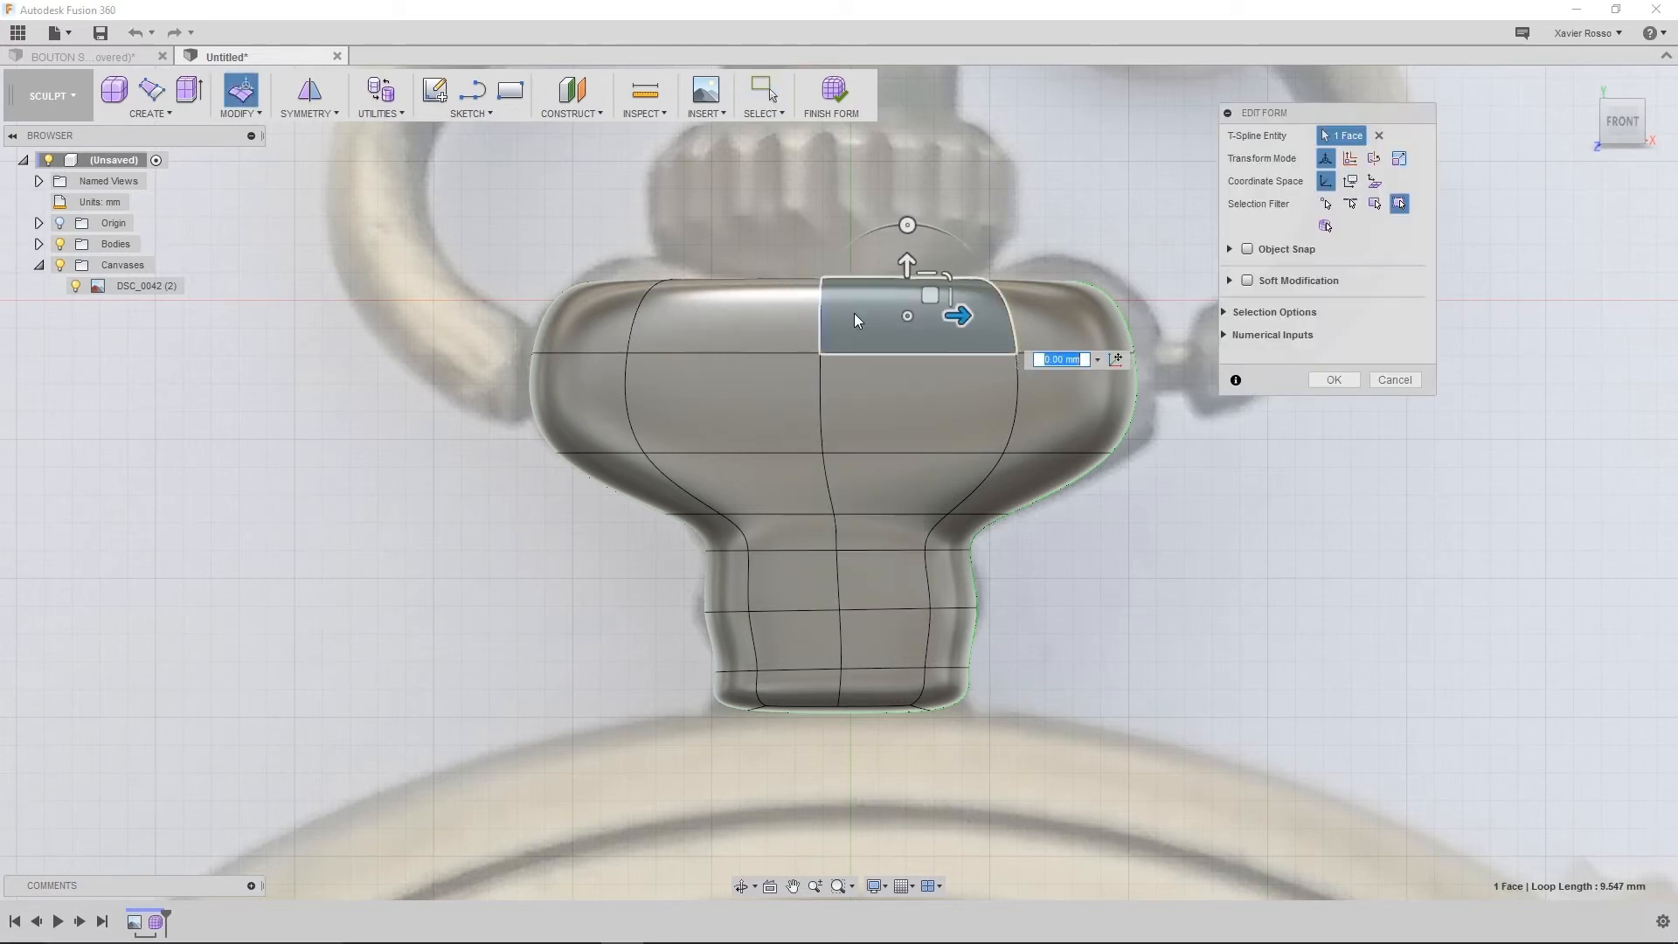
{"action": "left_click", "coordinate": [824, 280]}
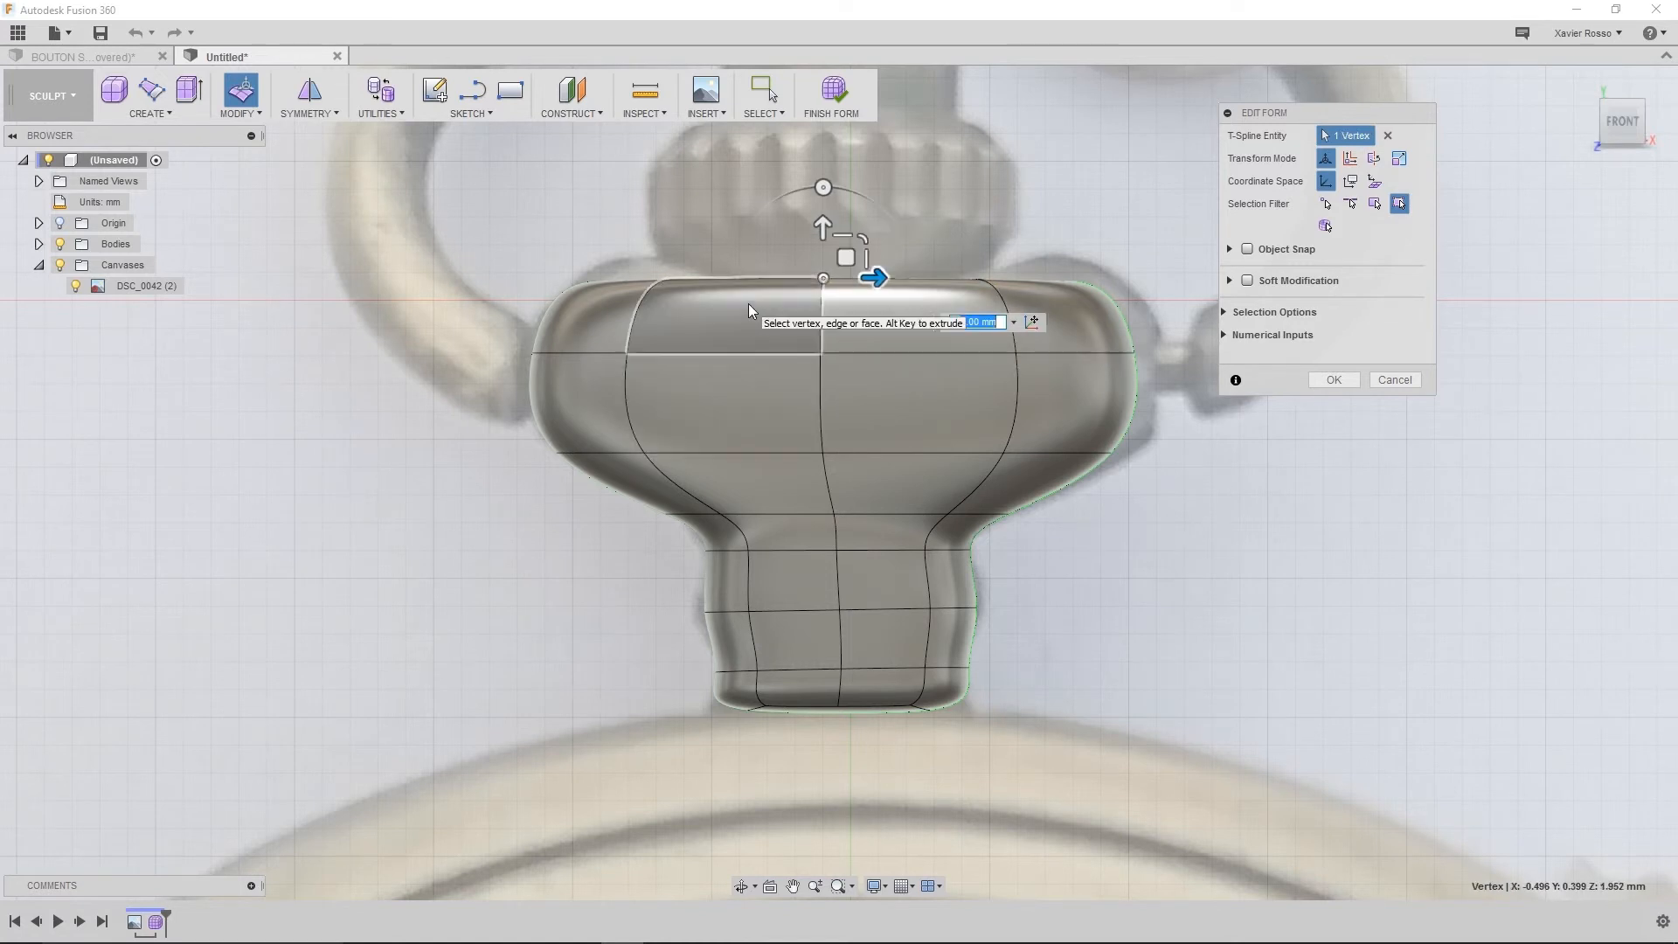
{"action": "left_click_drag", "start_coordinate": [1312, 111], "coordinate": [1370, 128]}
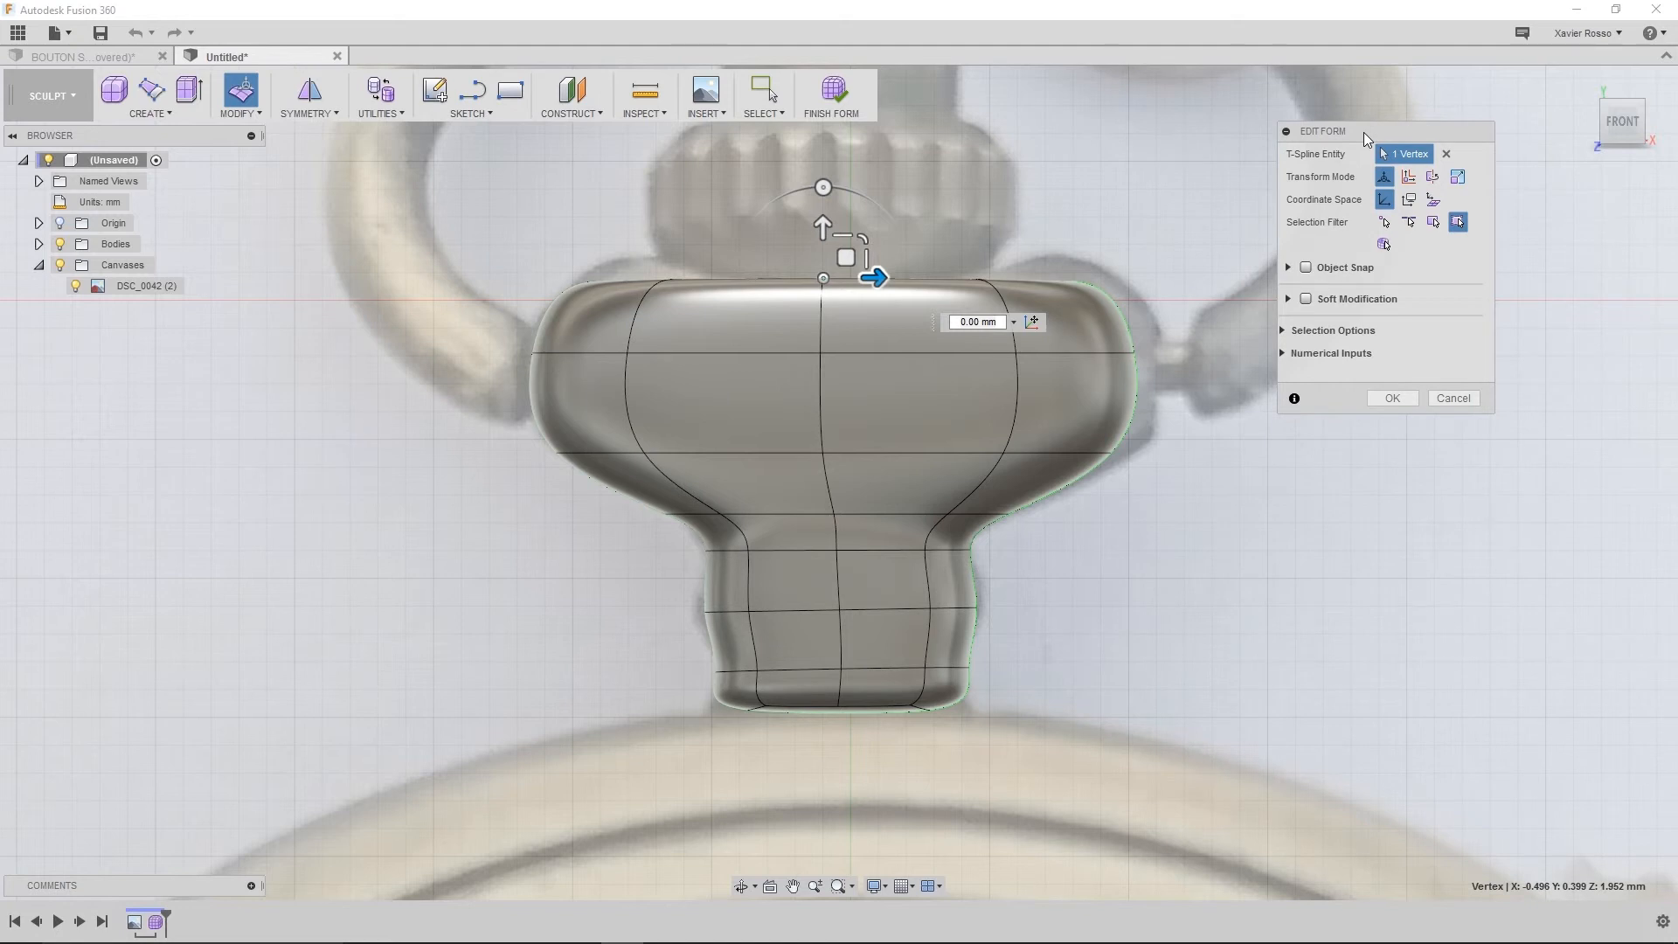
{"action": "left_click", "coordinate": [1305, 298]}
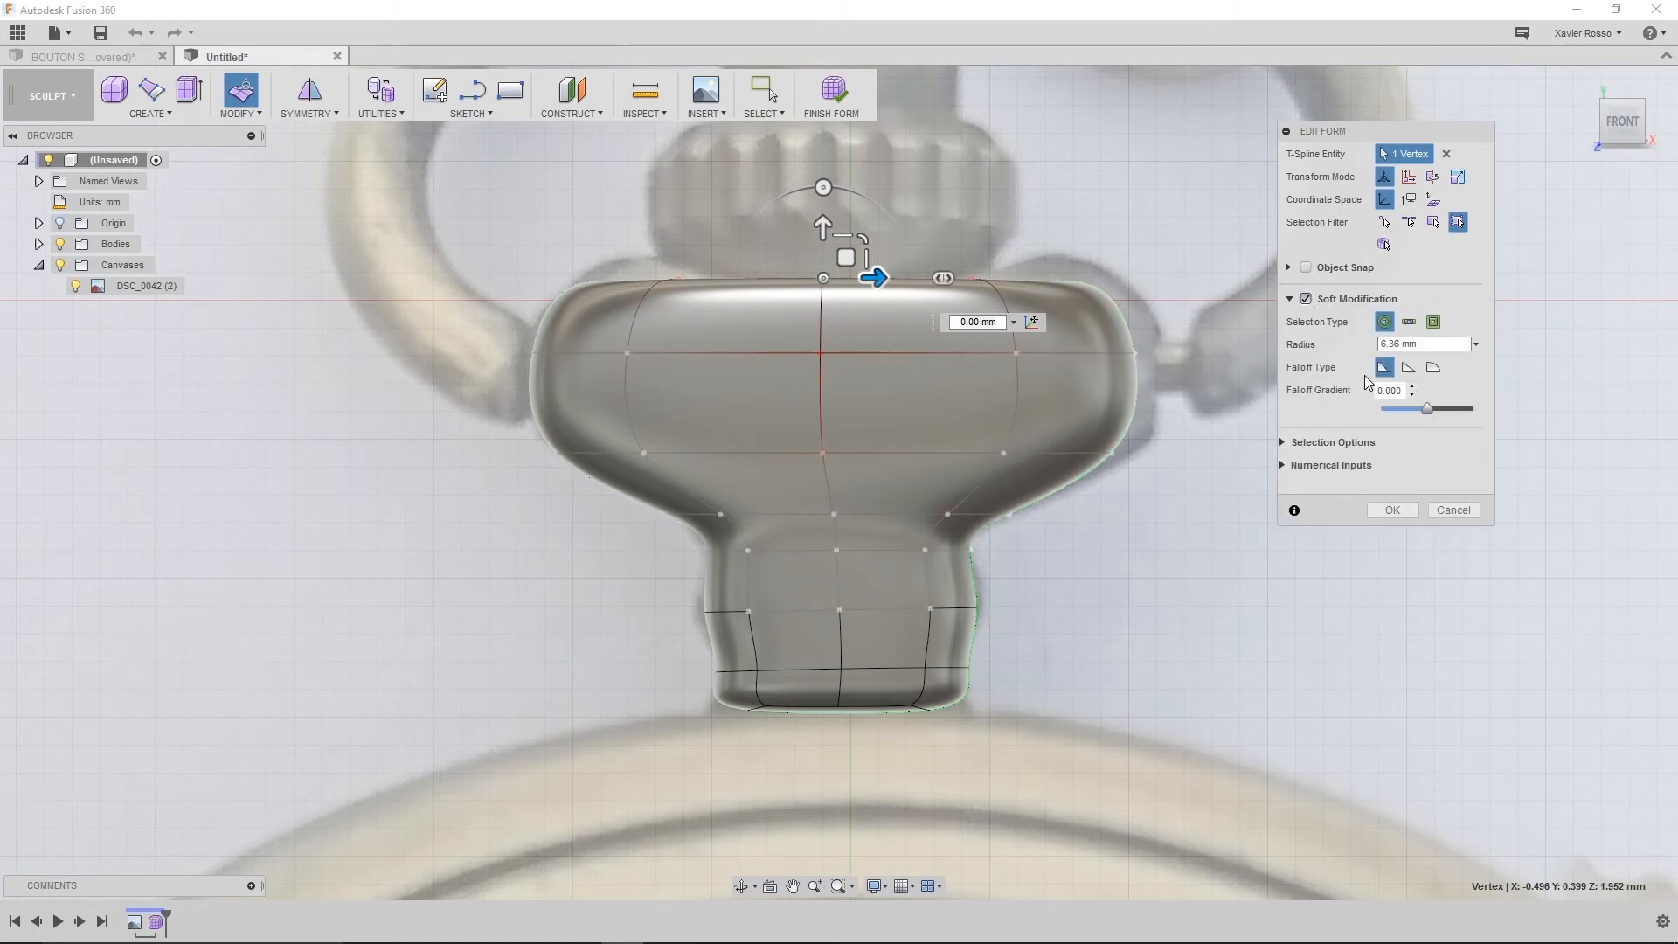
Move the middle vertex of the upper rim vertically by -1.50 mm with Soft Modification to make the top concave
{"action": "middle_click_drag", "start_coordinate": [827, 388], "coordinate": [801, 427], "text": "shift"}
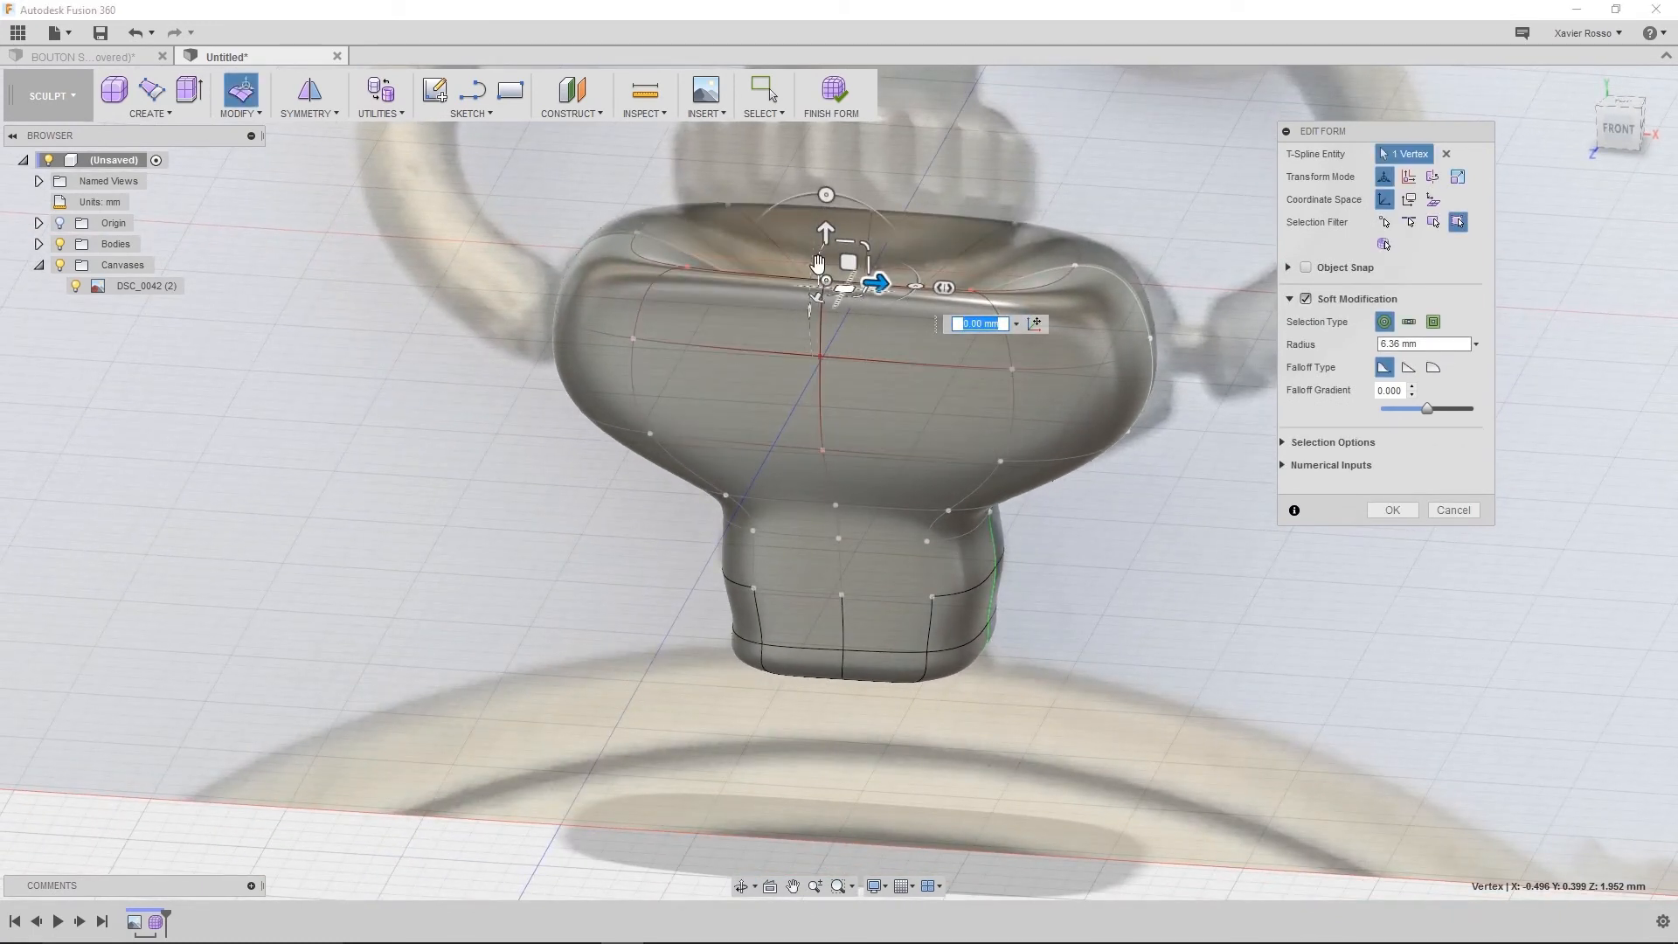
{"action": "left_click", "coordinate": [1655, 147]}
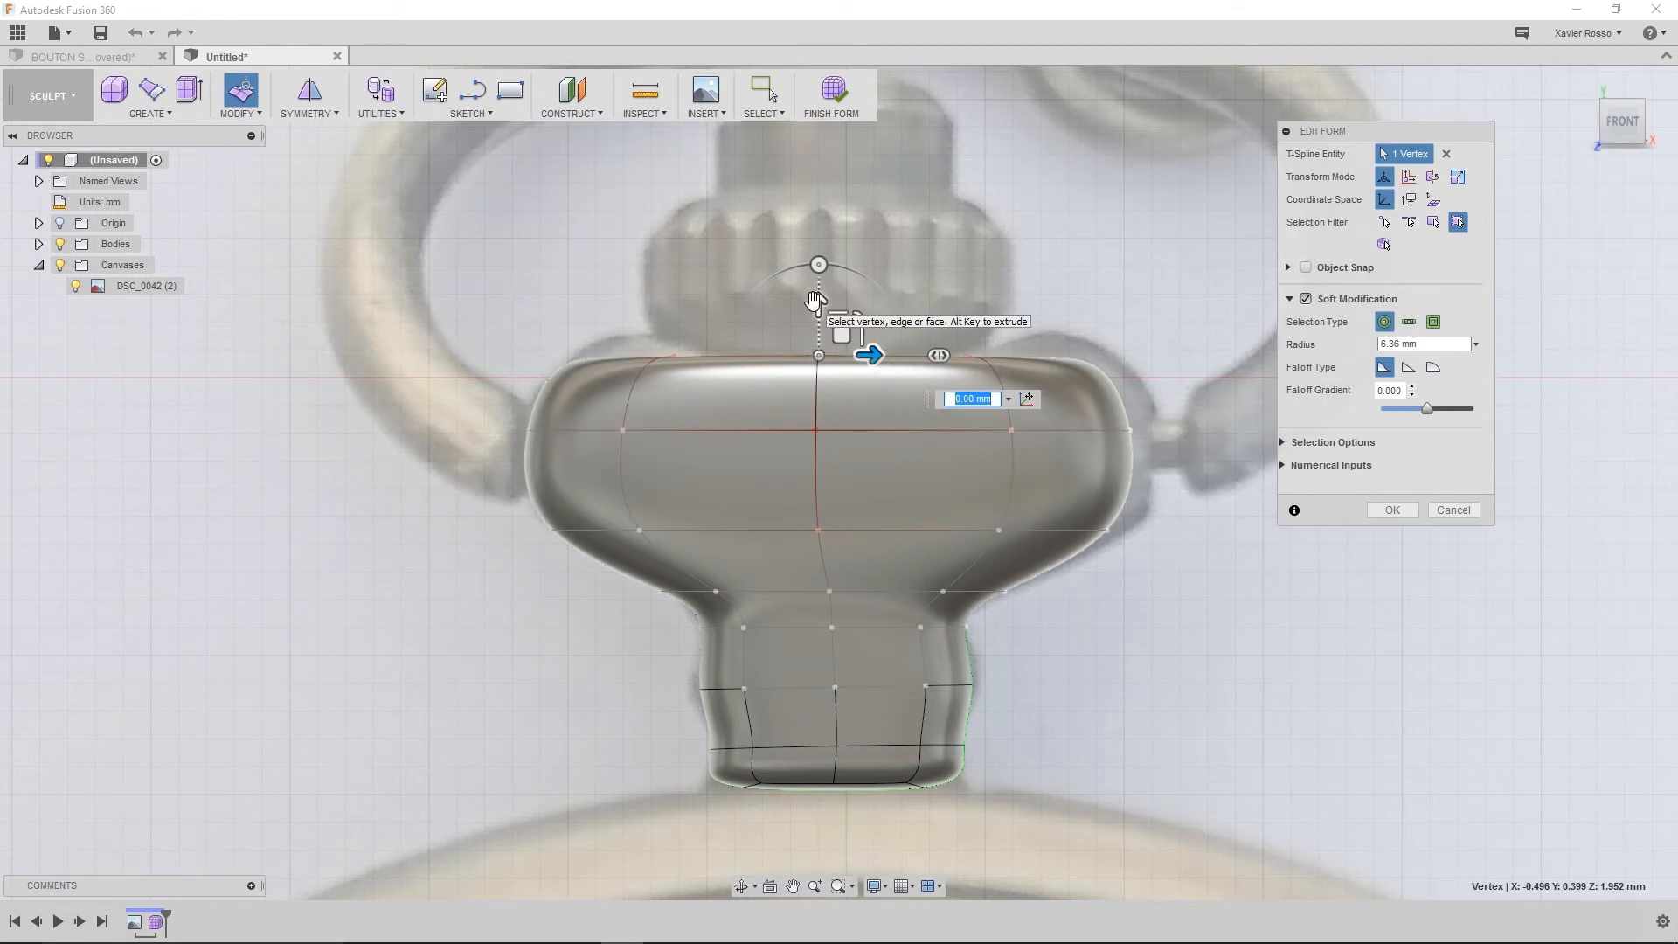
{"action": "left_click_drag", "start_coordinate": [814, 301], "coordinate": [815, 306]}
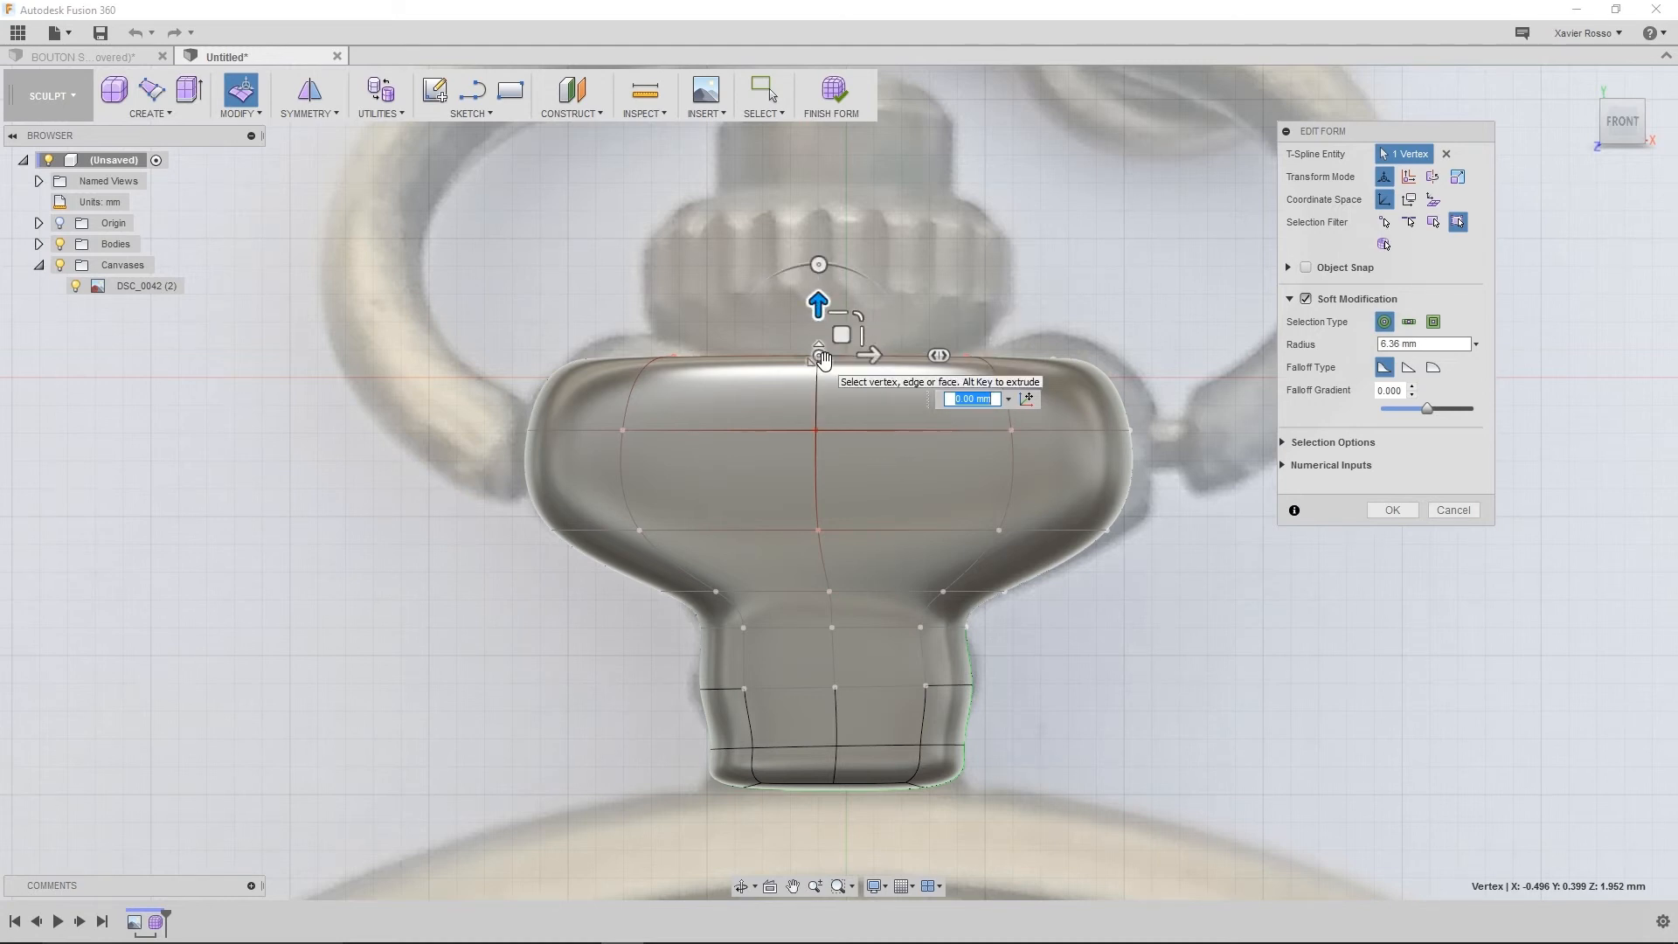
{"action": "left_click", "coordinate": [672, 354]}
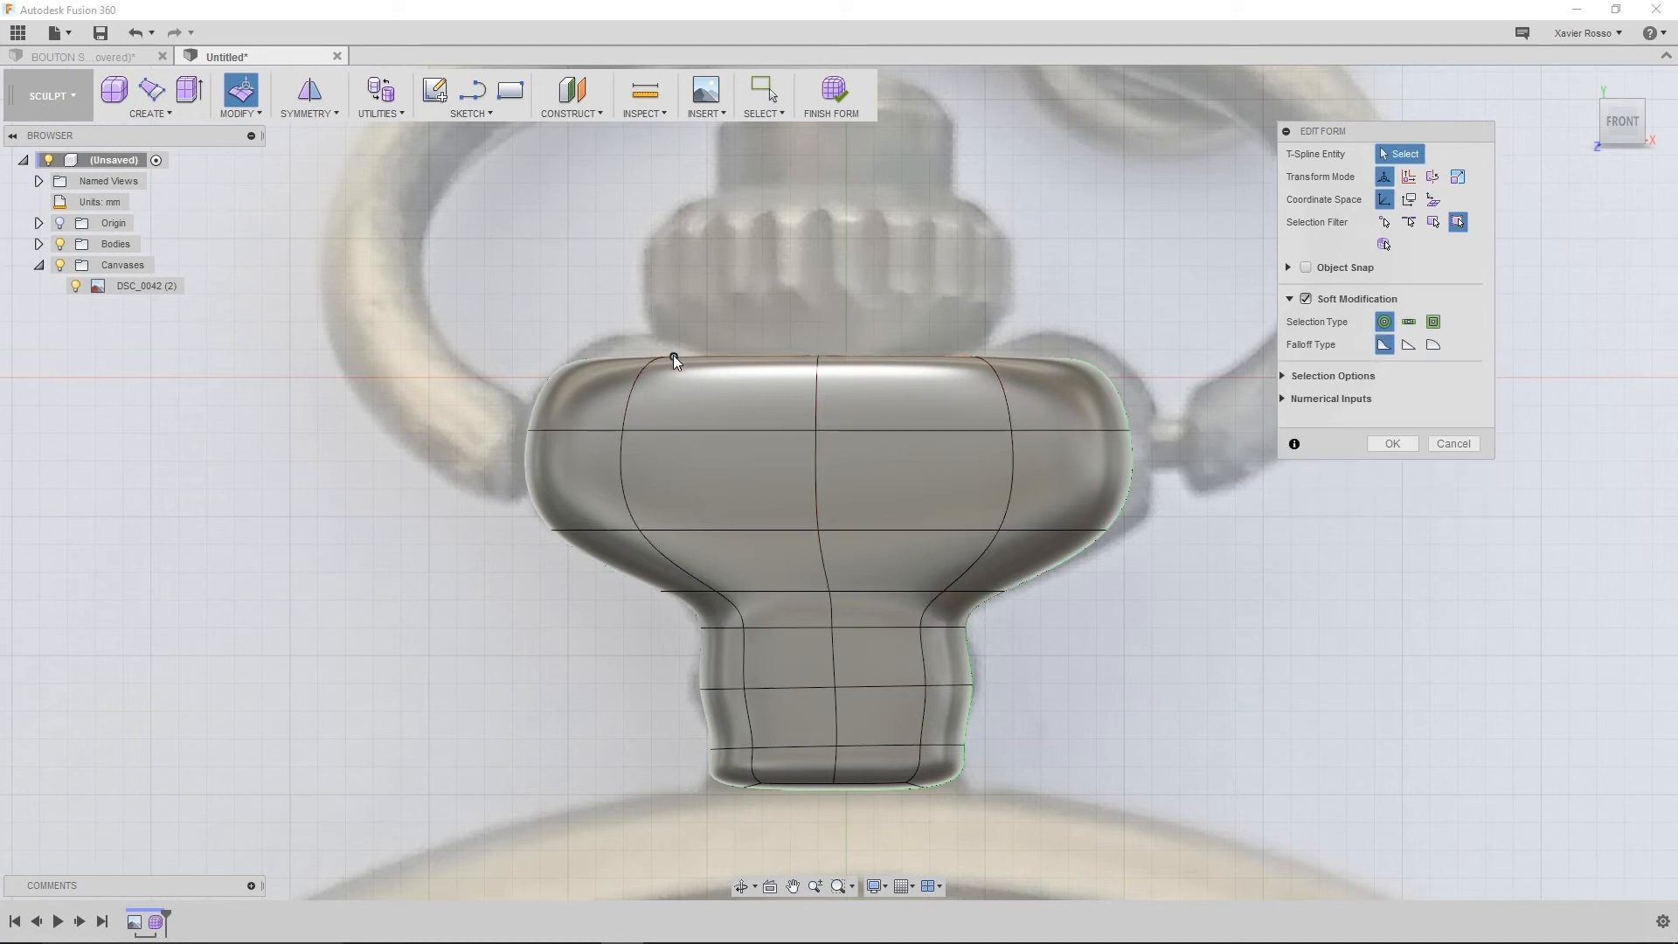
{"action": "left_click", "coordinate": [817, 356]}
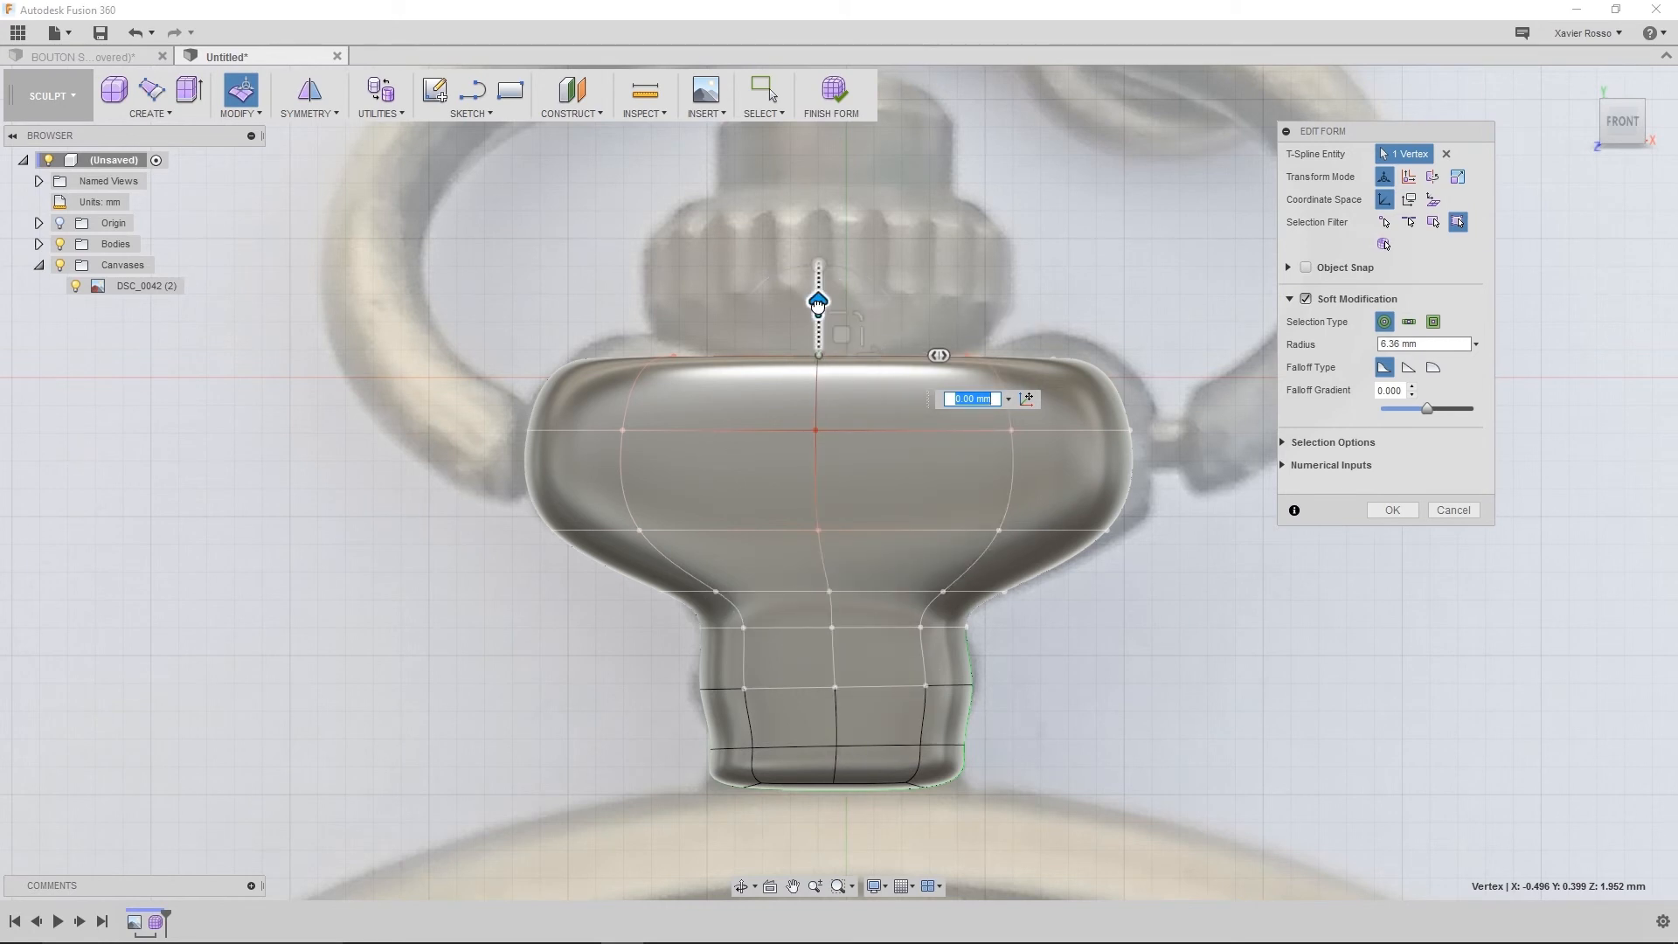
{"action": "left_click_drag", "start_coordinate": [817, 310], "coordinate": [806, 386]}
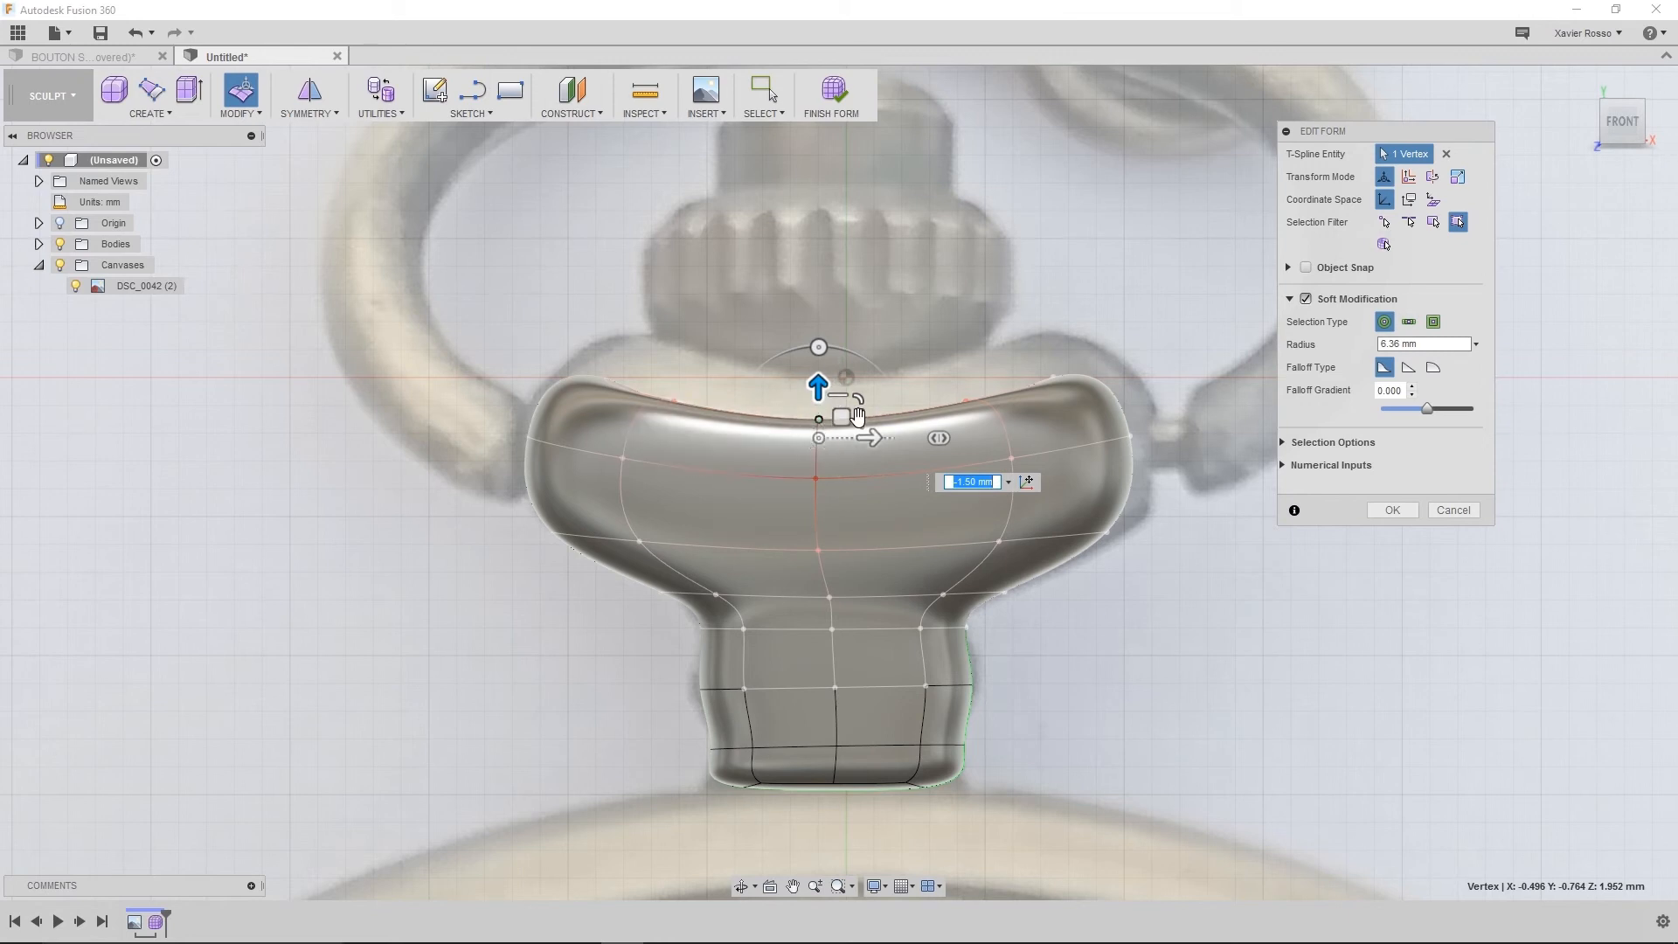
Raise the two rim vertices on either side of the middle by 1.00 mm and finish the form edit
{"action": "left_click", "coordinate": [673, 402]}
{"action": "left_click", "coordinate": [965, 401], "text": "shift"}
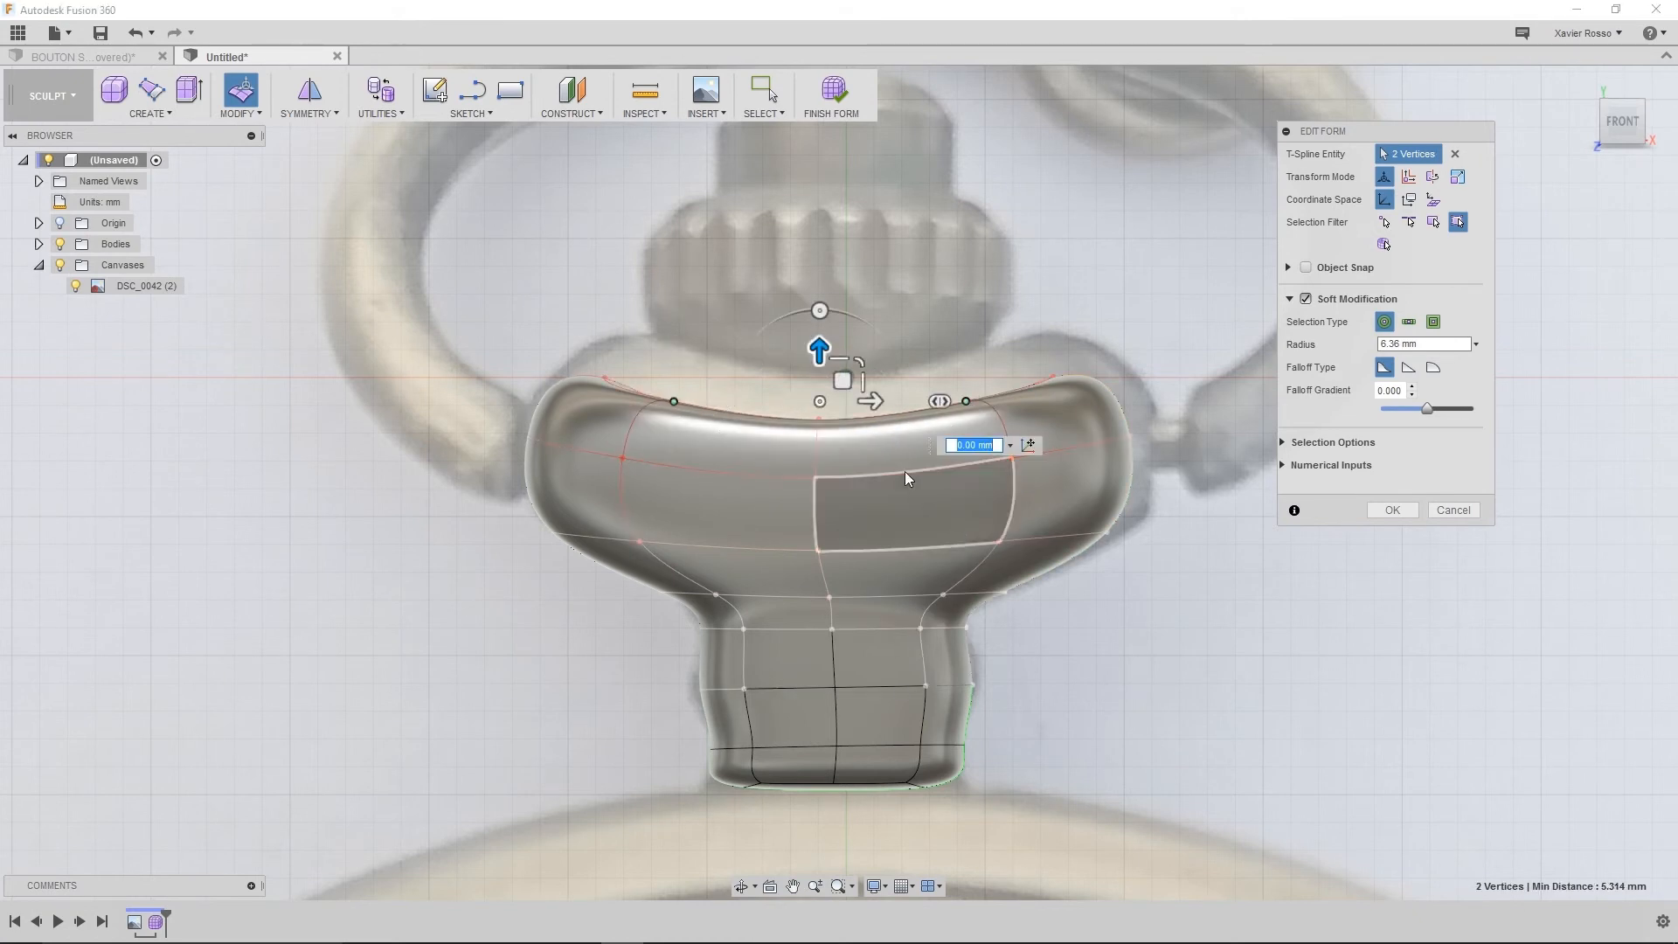
{"action": "left_click_drag", "start_coordinate": [825, 341], "coordinate": [834, 300]}
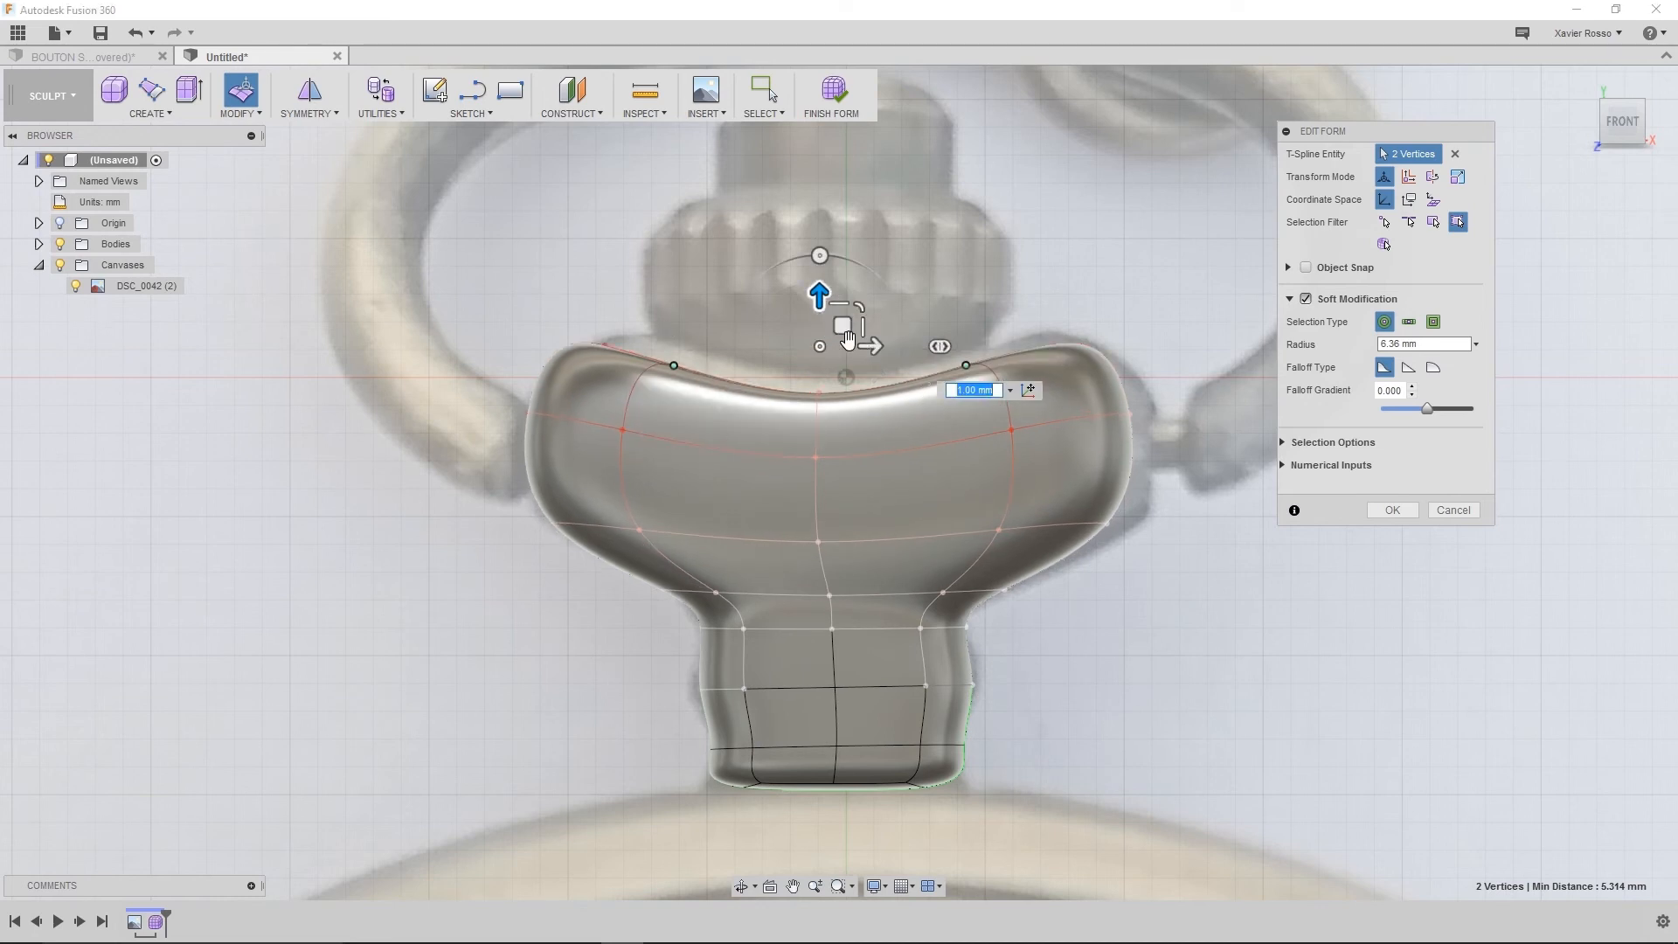
{"action": "left_click", "coordinate": [1393, 511]}
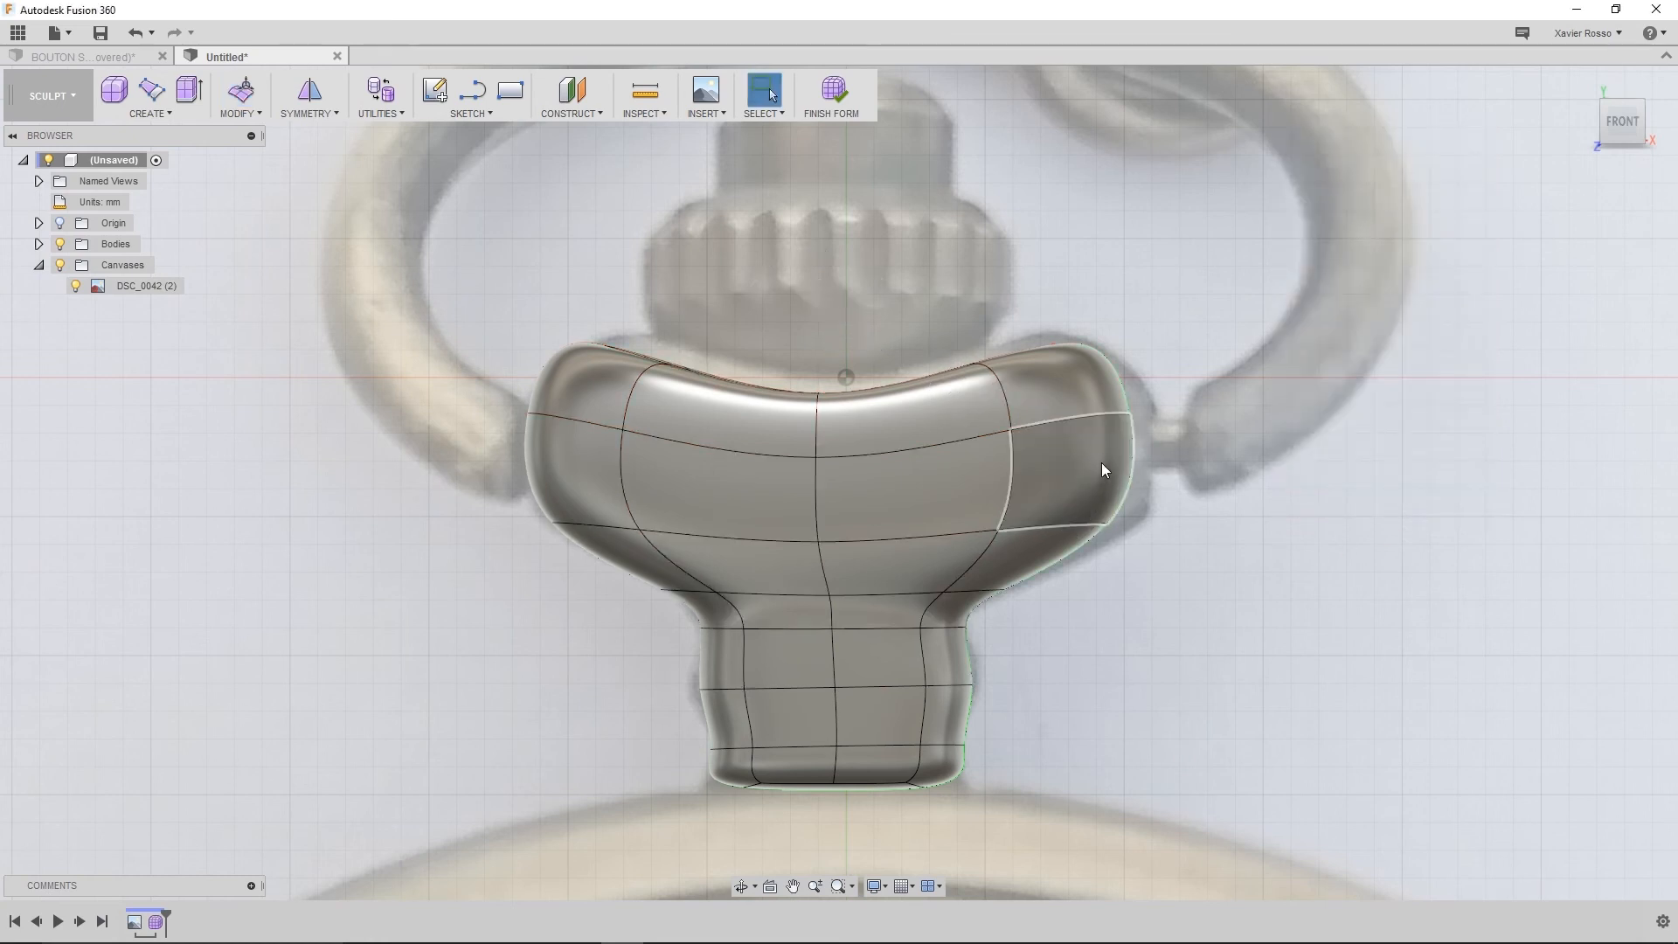
Apply an internal mirror symmetry between the two front faces on either side of the central edge loop
{"action": "middle_click_drag", "start_coordinate": [931, 541], "coordinate": [963, 472]}
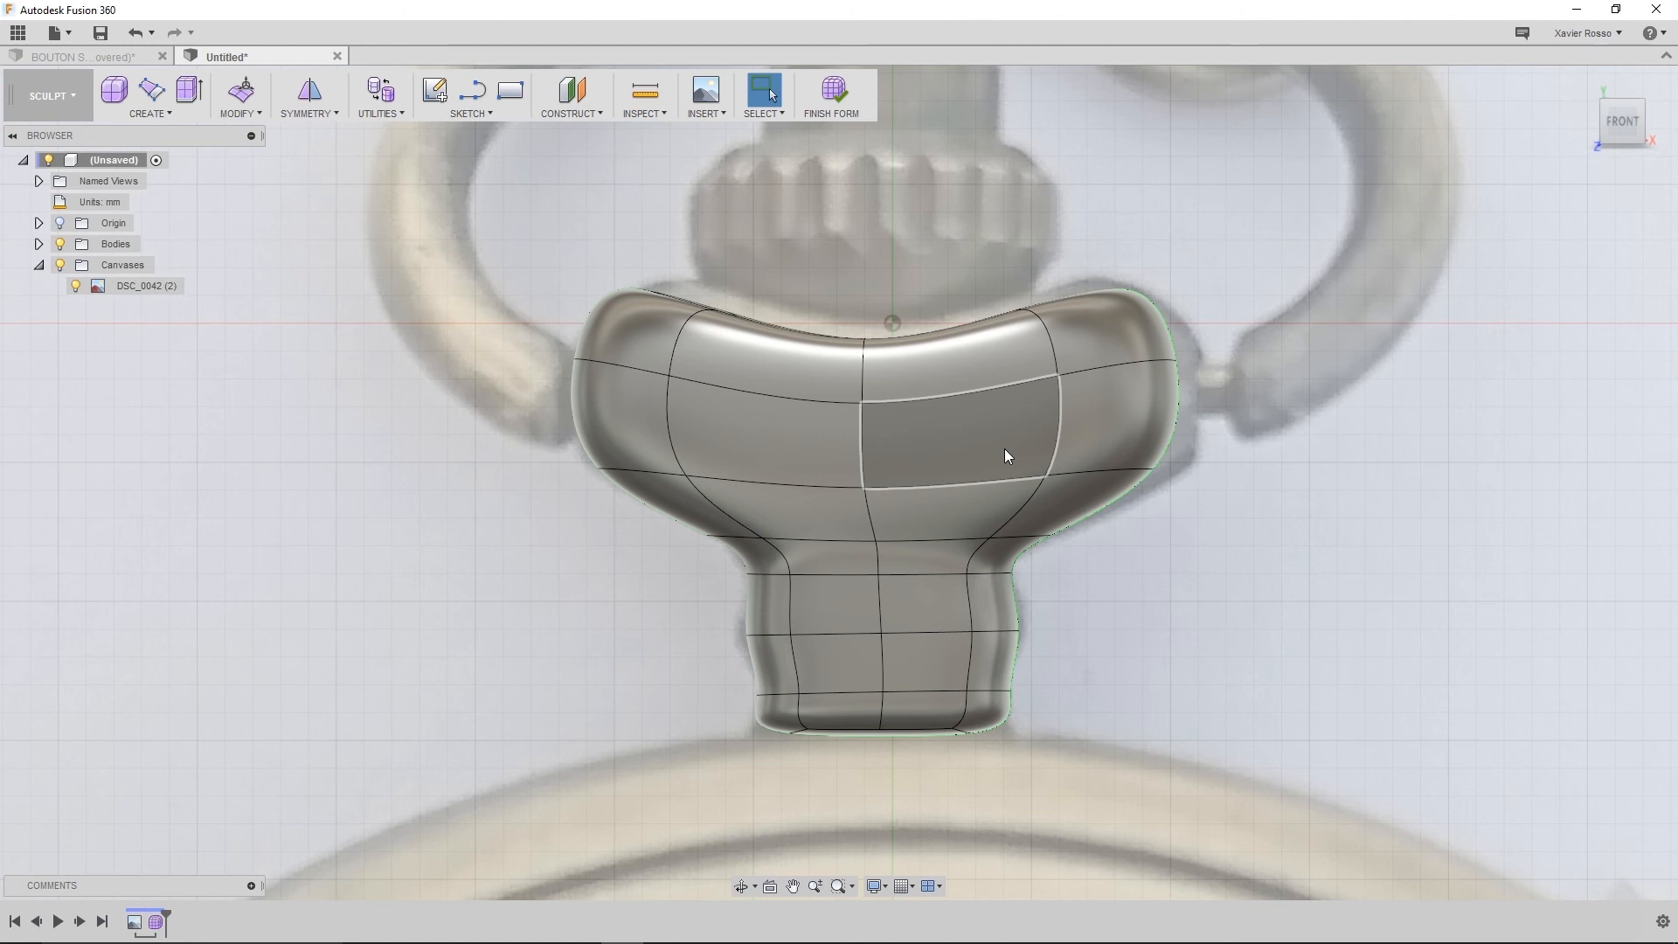
{"action": "left_click", "coordinate": [973, 444]}
{"action": "left_click", "coordinate": [827, 464], "text": "shift"}
{"action": "middle_click_drag", "start_coordinate": [516, 510], "coordinate": [545, 615], "text": "shift"}
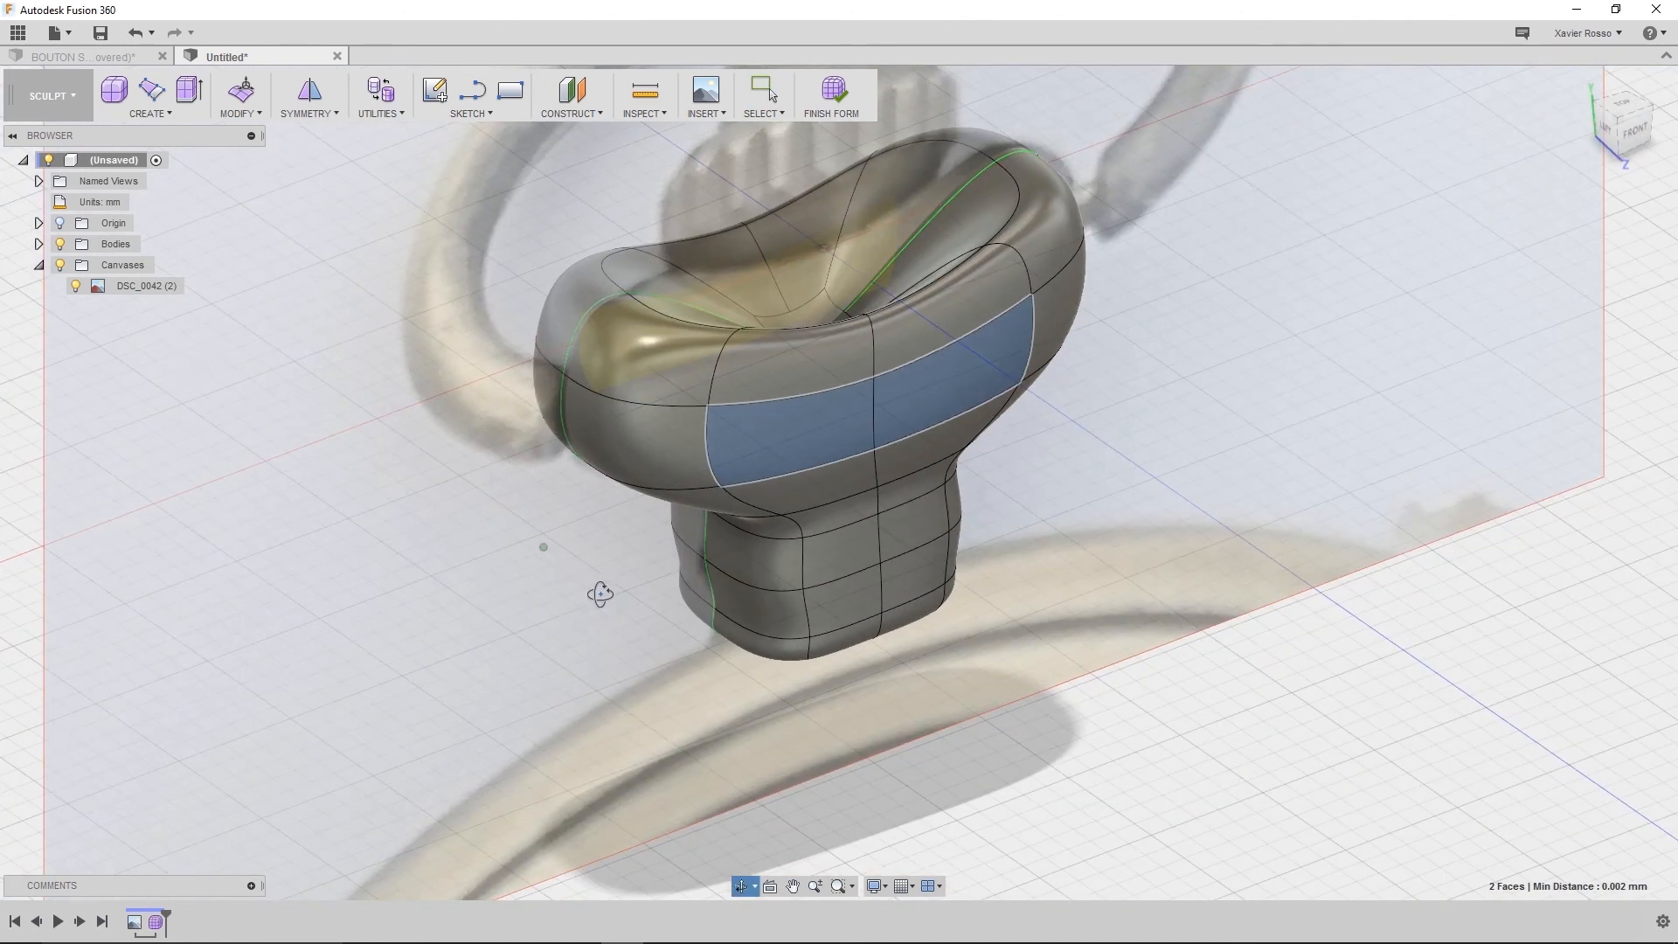
{"action": "left_click", "coordinate": [284, 111]}
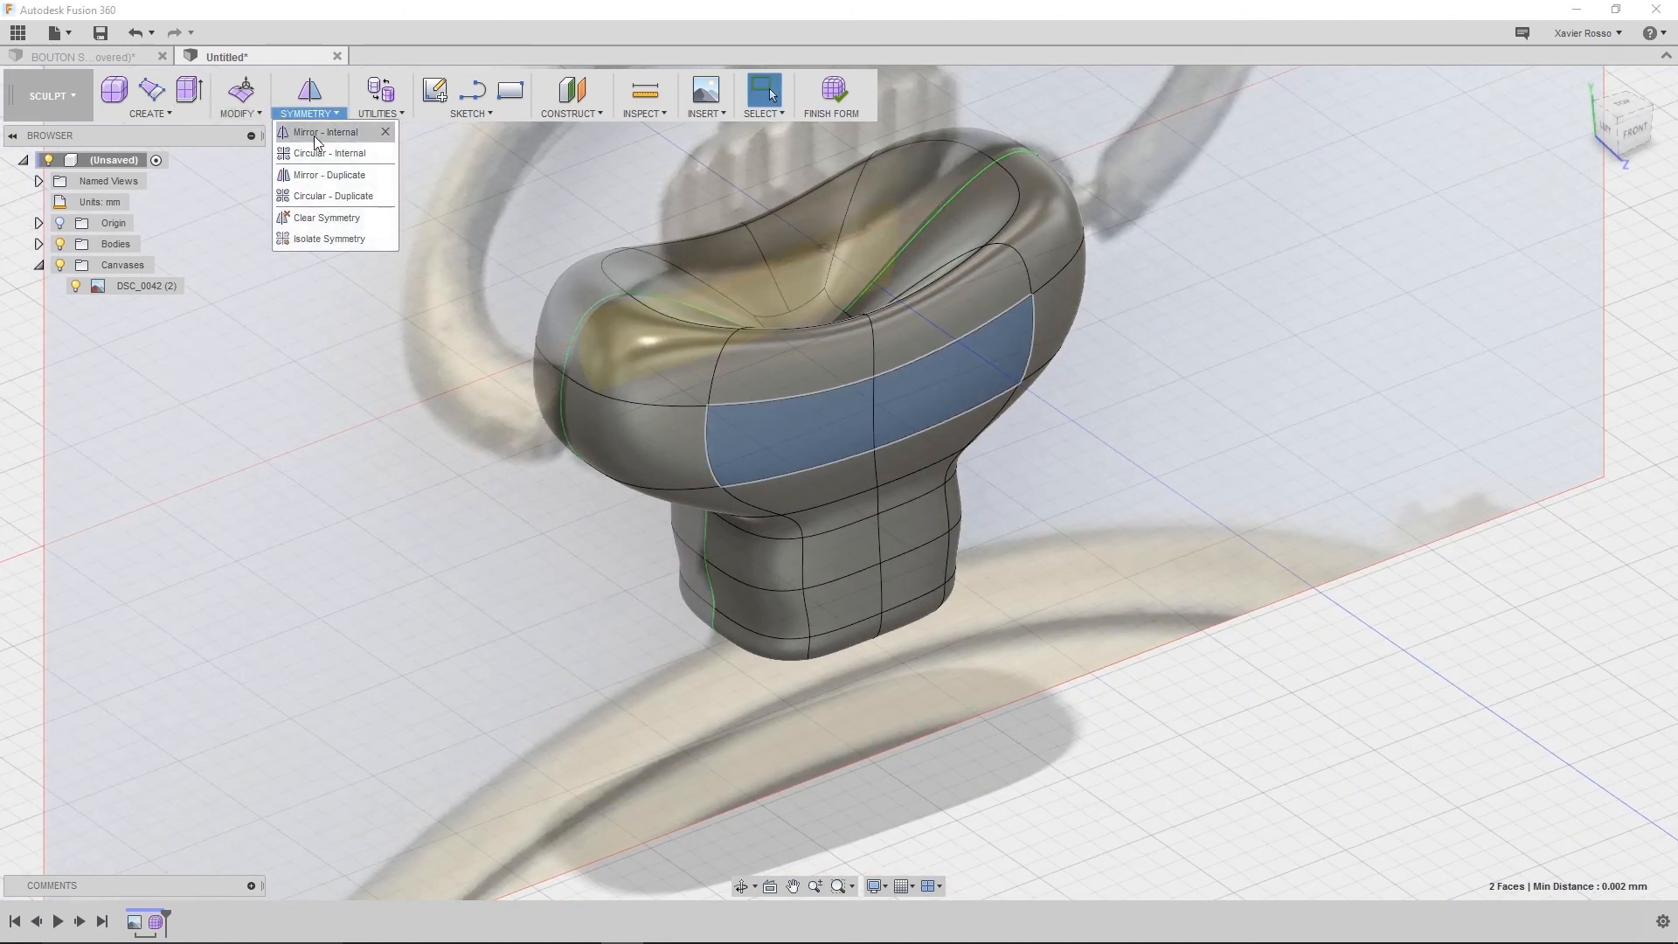
{"action": "left_click", "coordinate": [312, 138]}
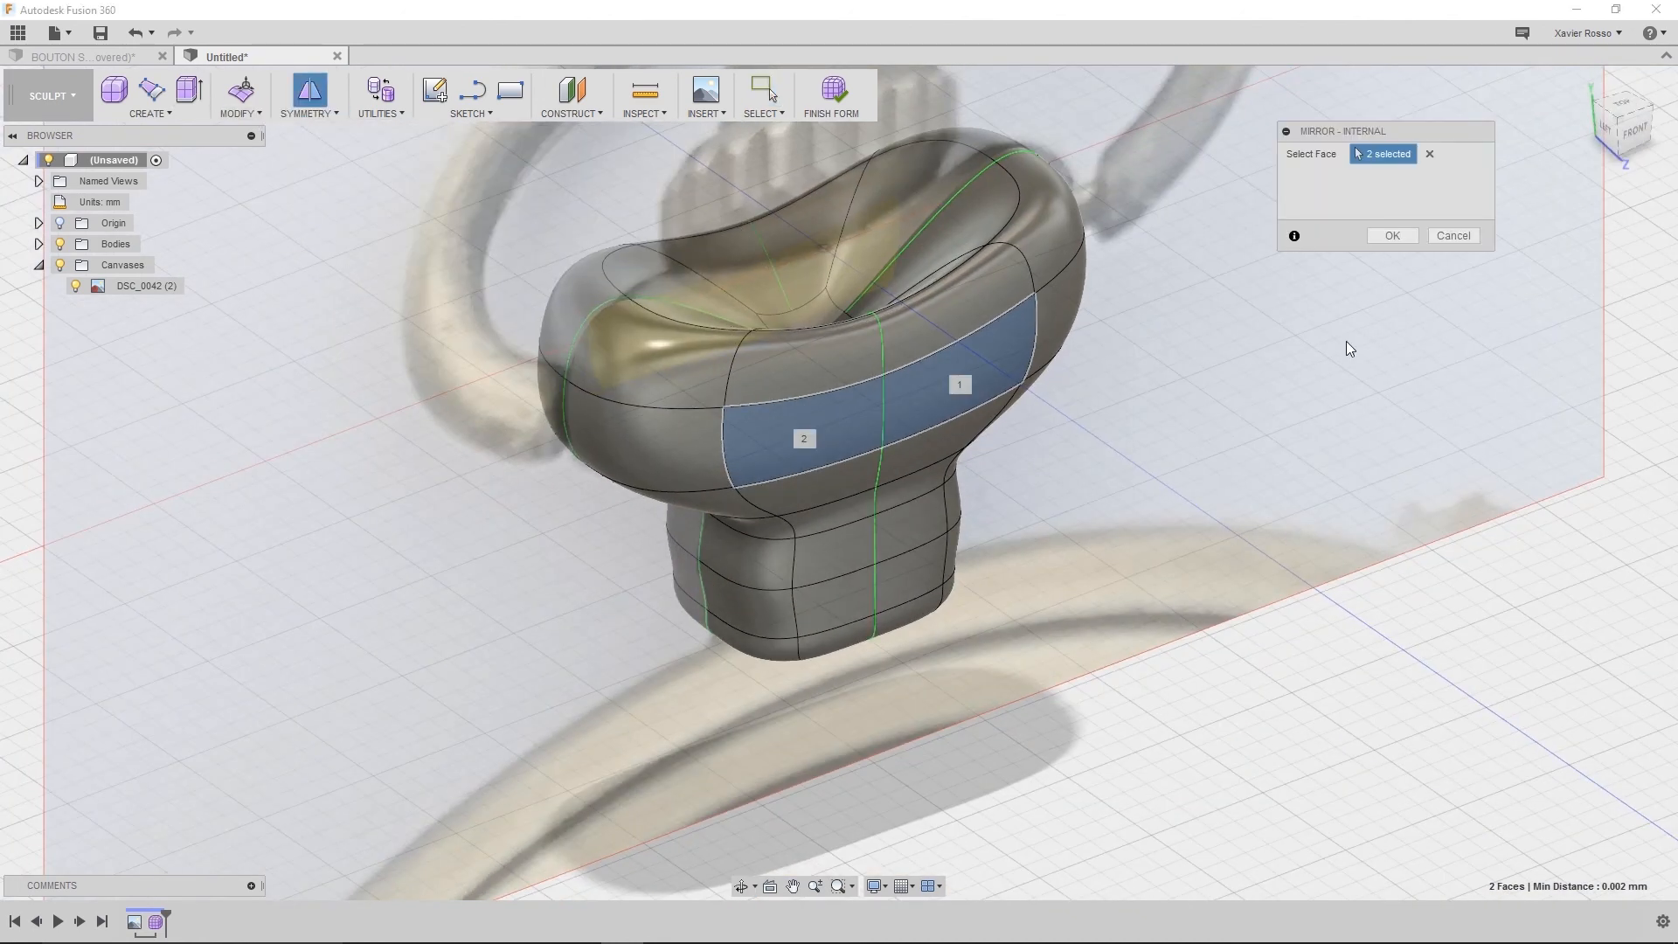
{"action": "left_click", "coordinate": [1630, 133]}
{"action": "middle_click_drag", "start_coordinate": [888, 344], "coordinate": [1057, 635]}
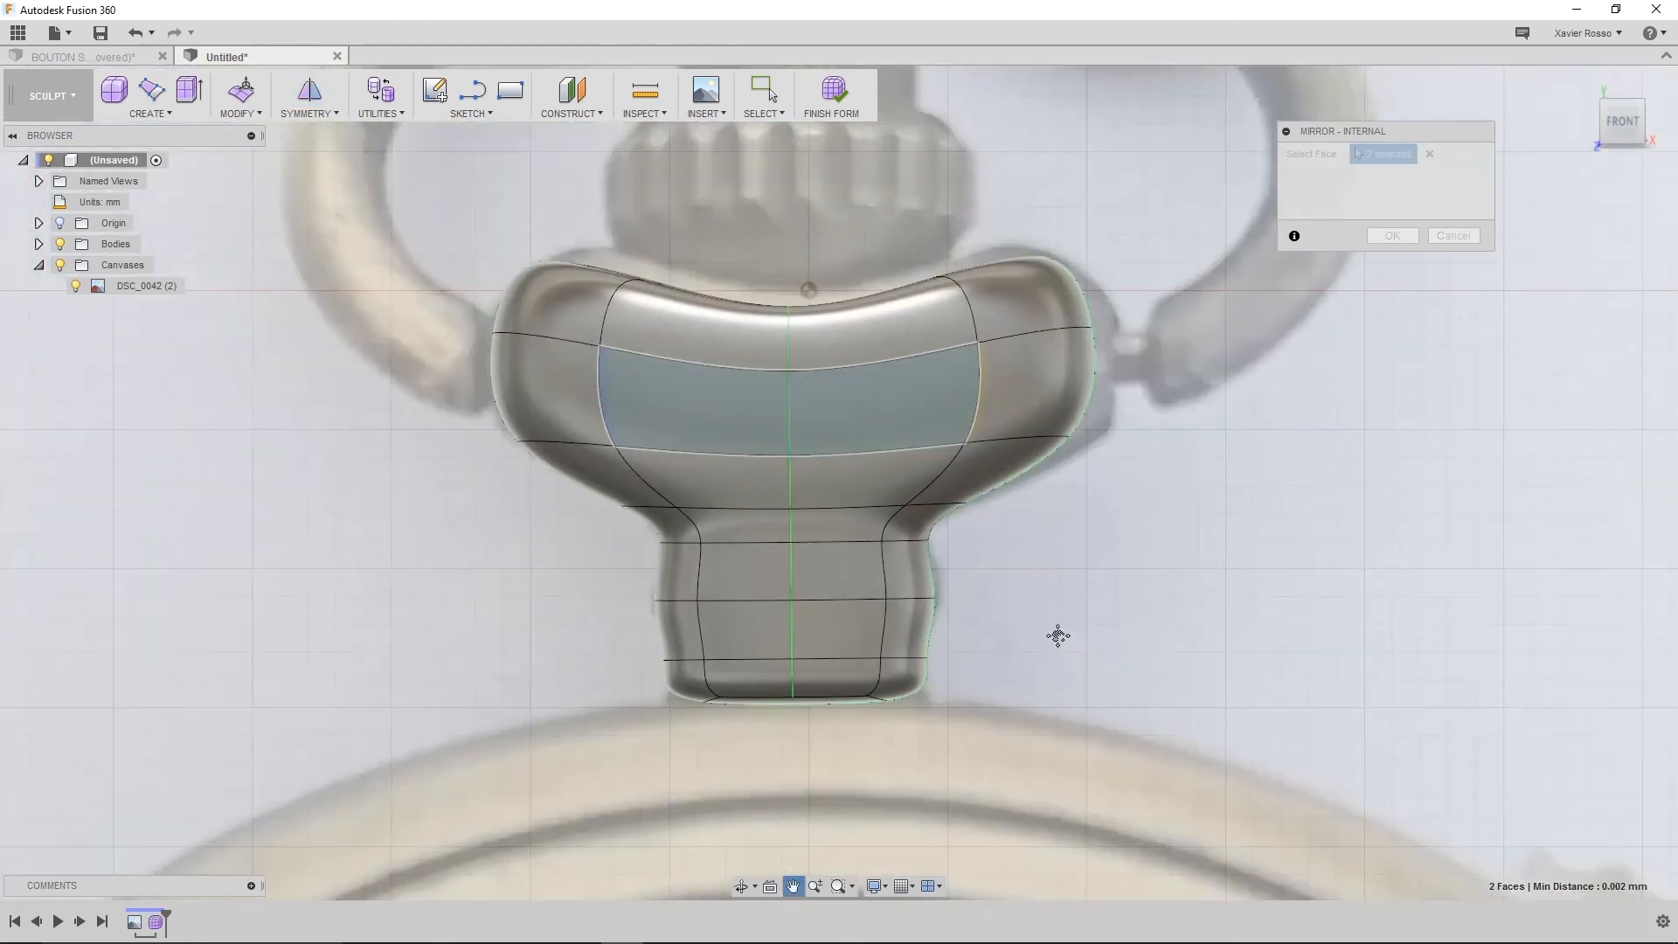
{"action": "left_click", "coordinate": [1392, 235]}
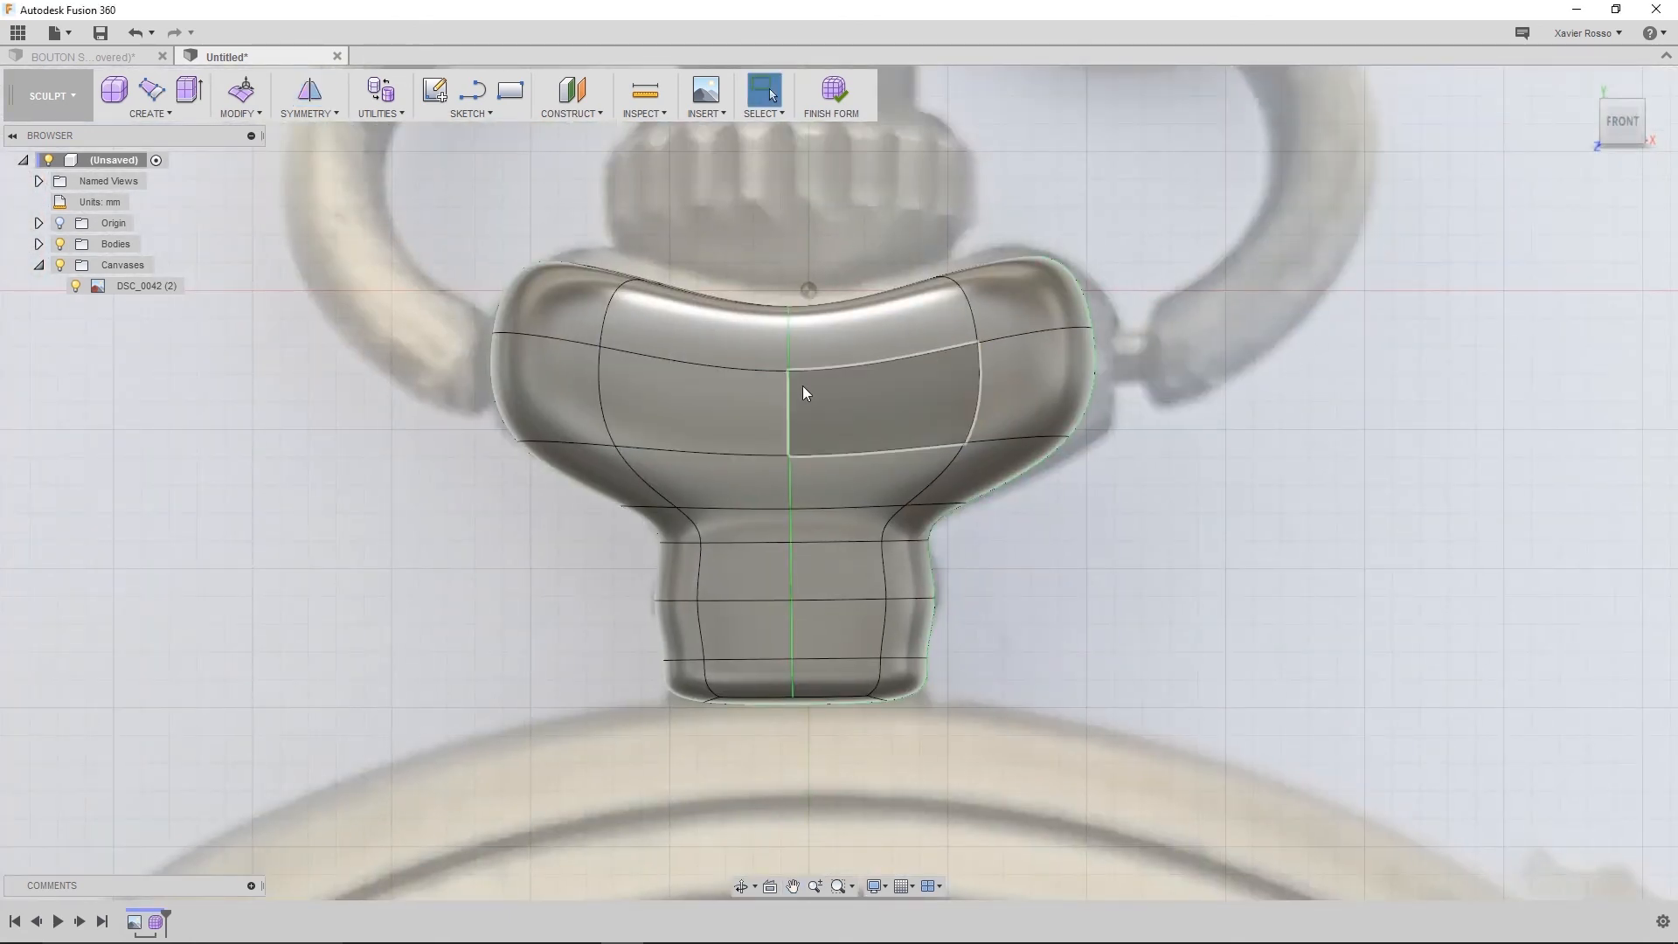